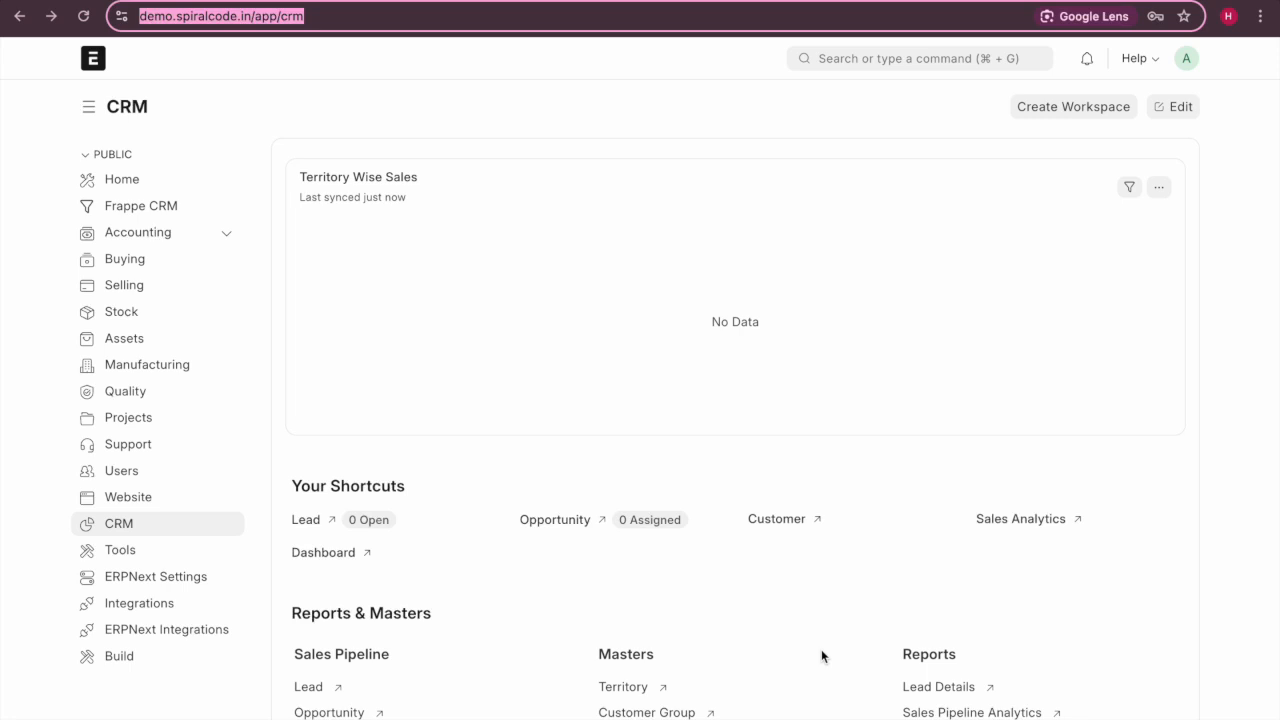
Search the awesome bar for 'lead' and open the Lead List.
left_click(498, 244)
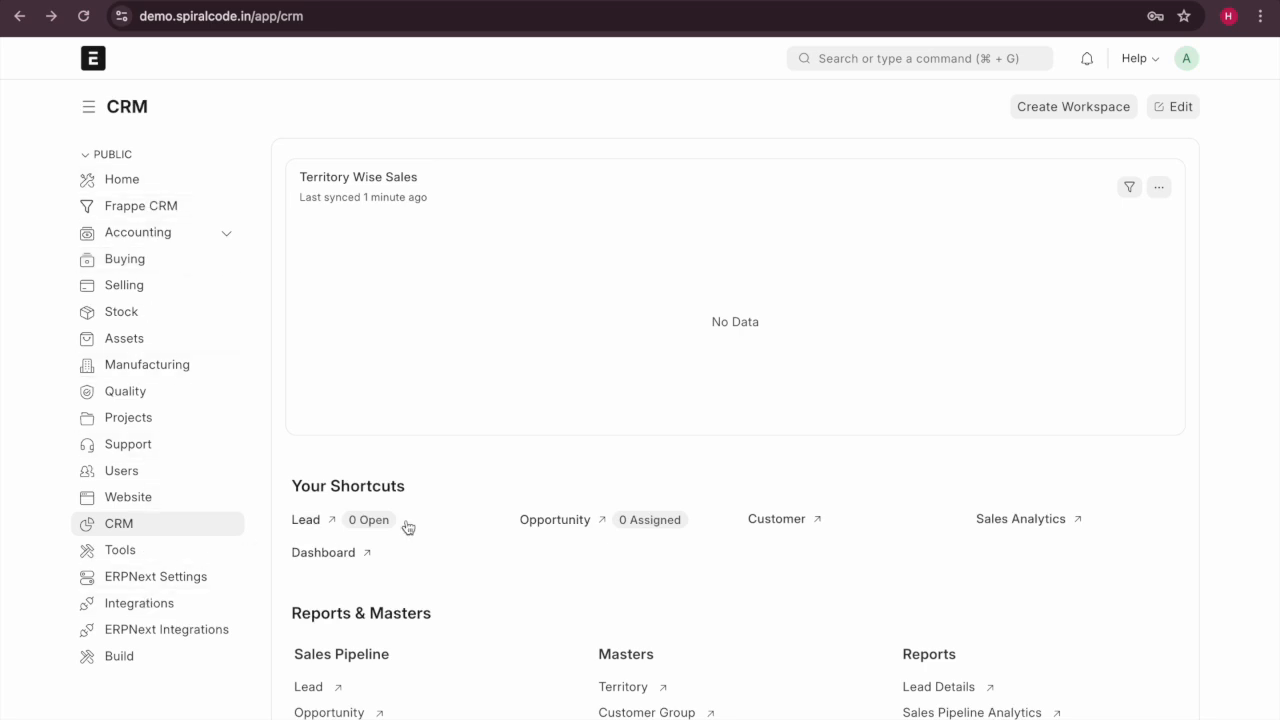
scroll(408, 527, "down", 1)
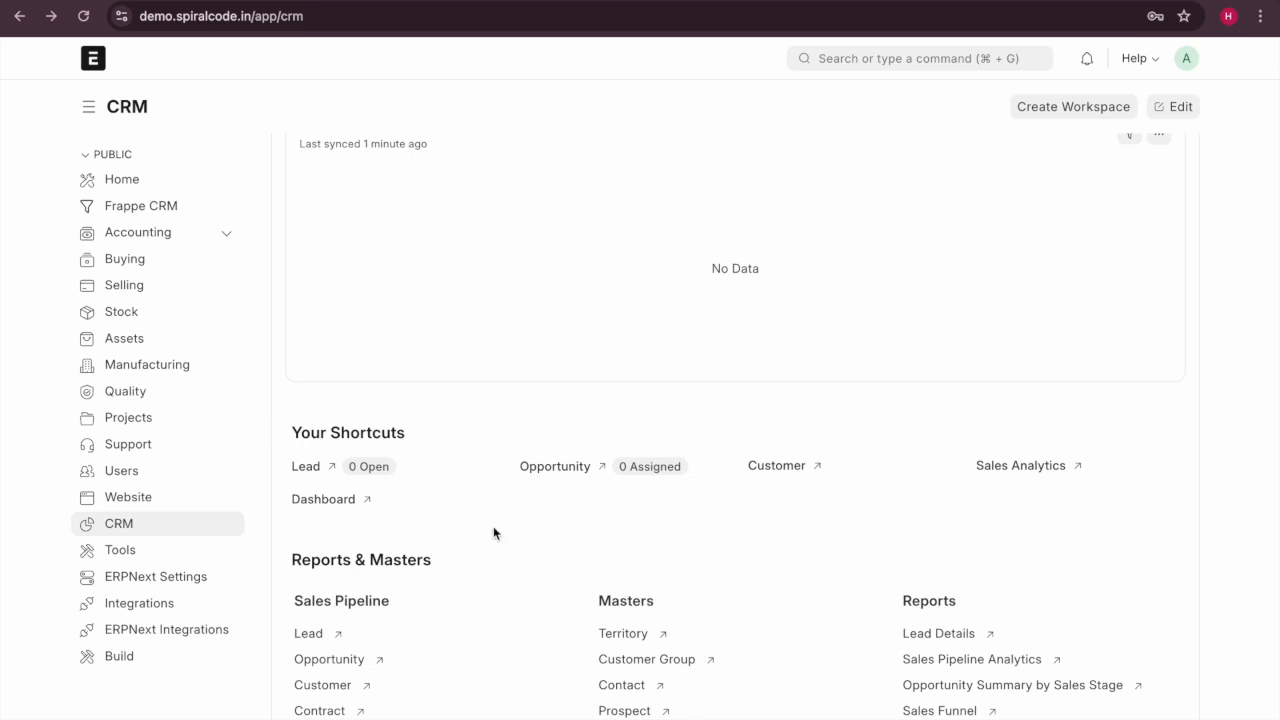
scroll(1120, 193, "up", 1)
scroll(1120, 193, "up", 1)
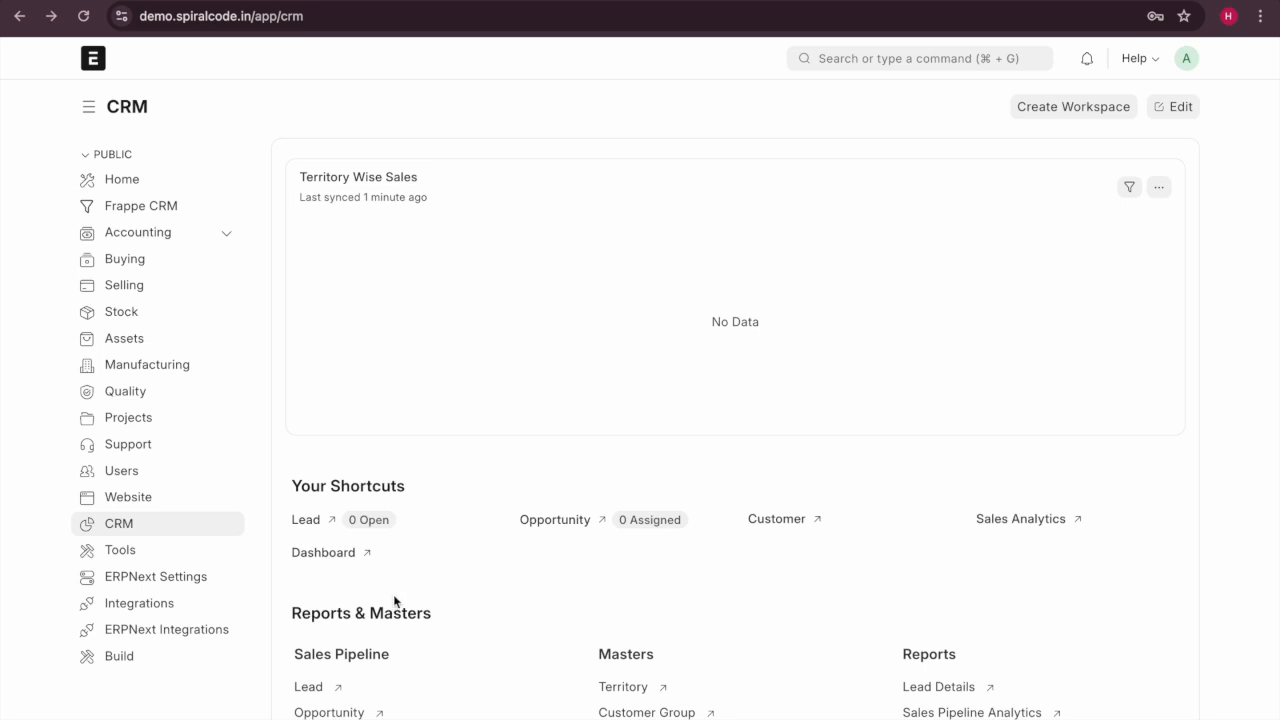
scroll(555, 603, "down", 5)
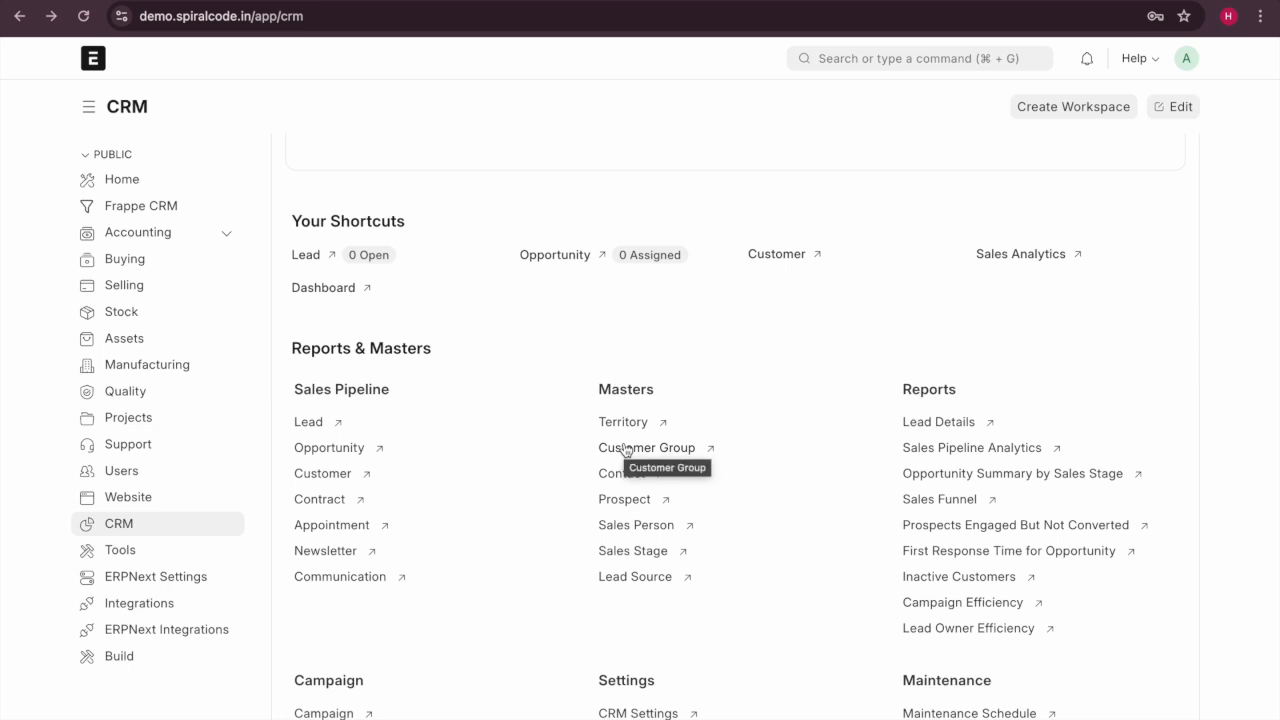
scroll(624, 450, "up", 1)
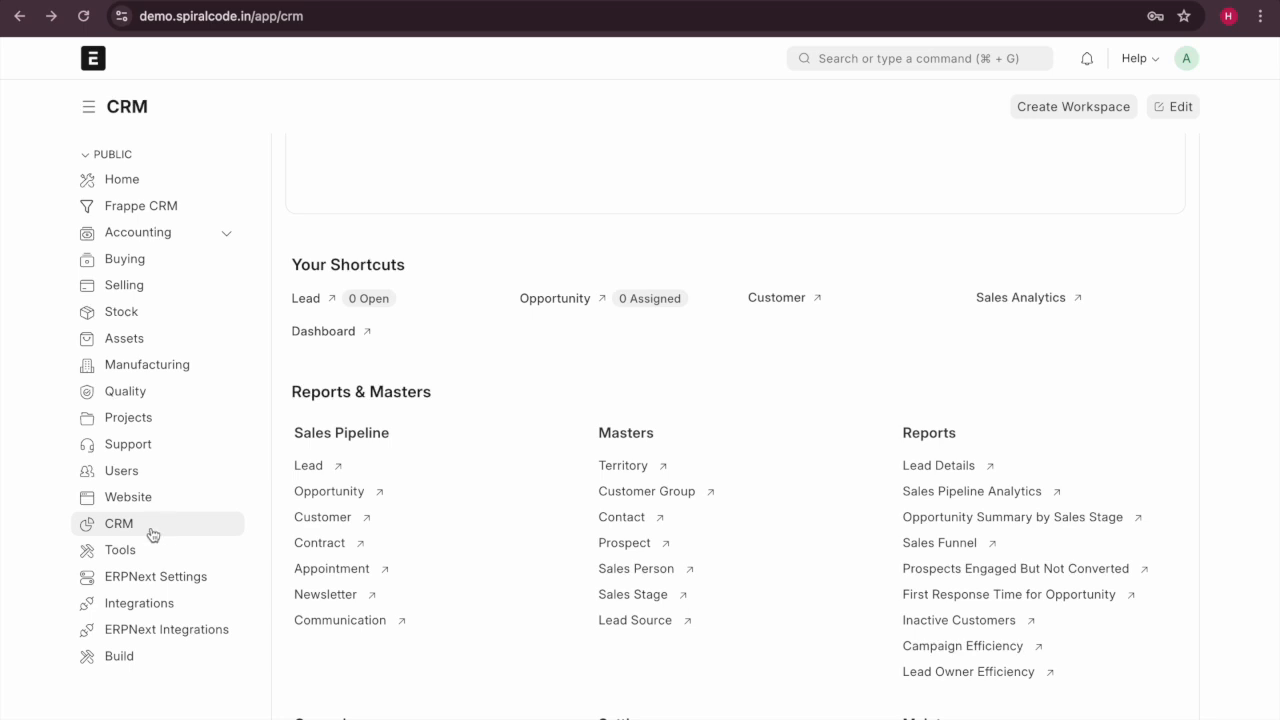
scroll(557, 405, "down", 1)
scroll(557, 405, "up", 5)
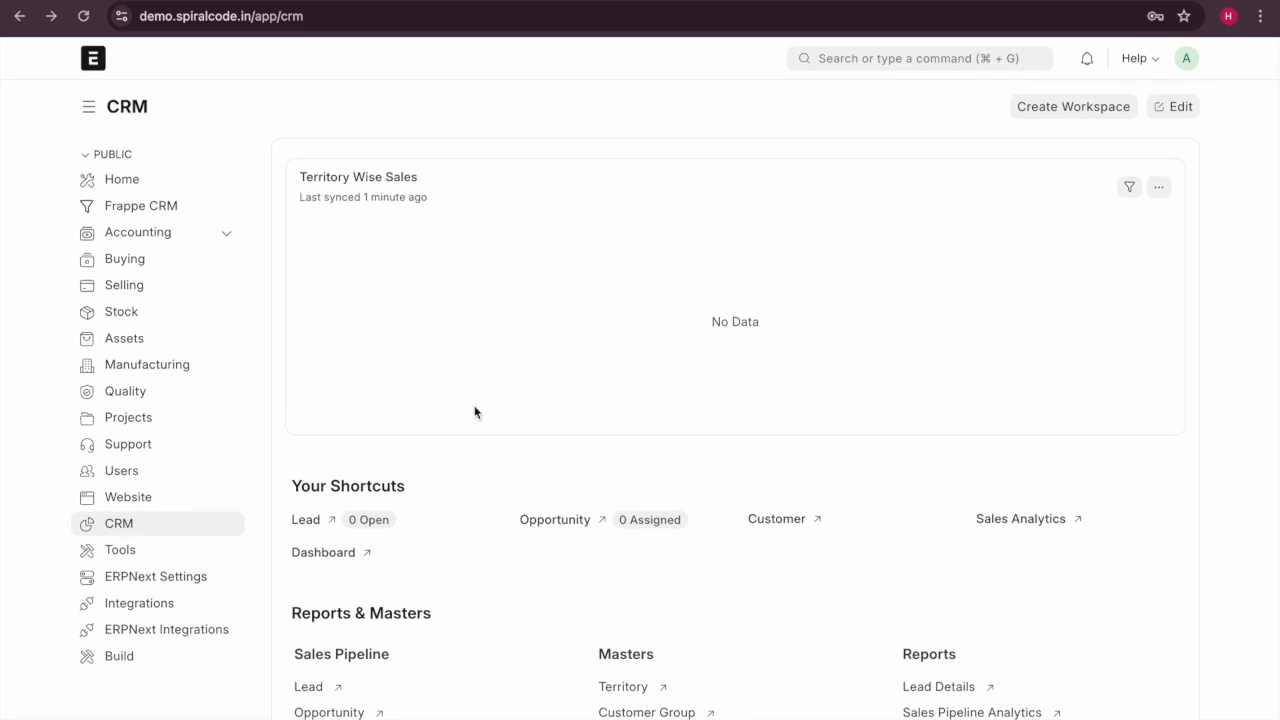
scroll(434, 437, "down", 3)
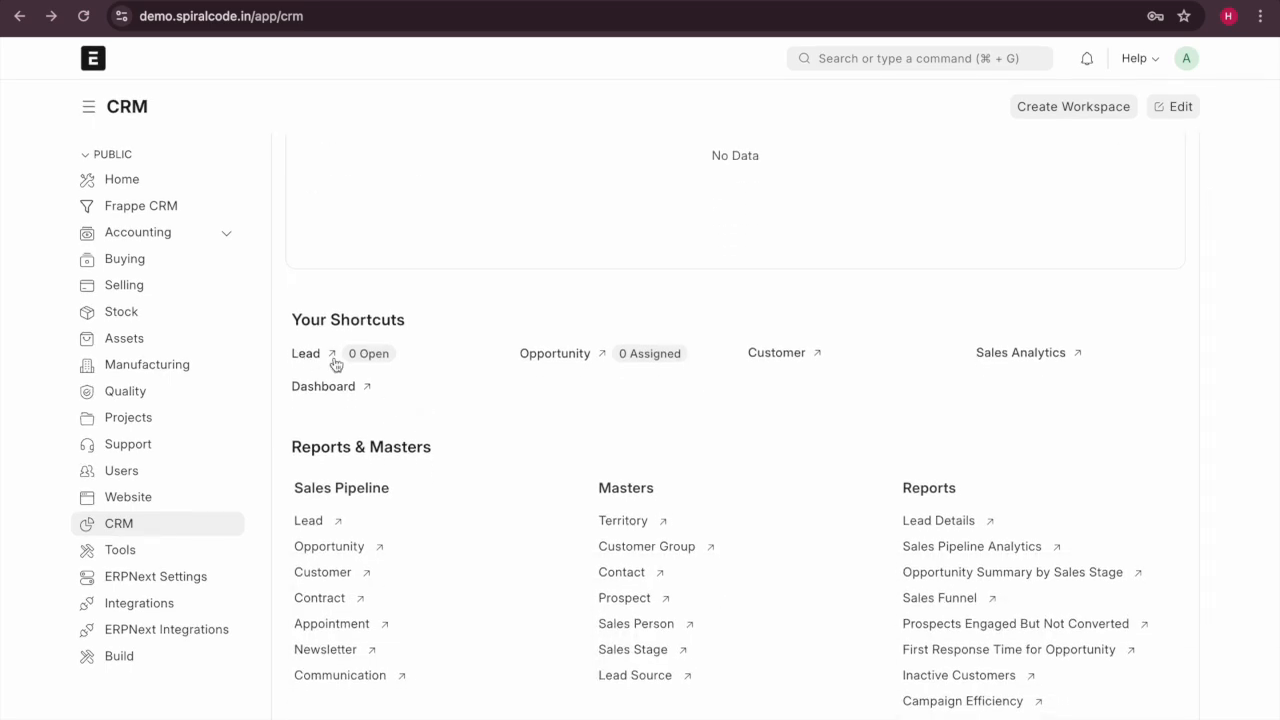
scroll(437, 391, "down", 1)
scroll(437, 391, "up", 1)
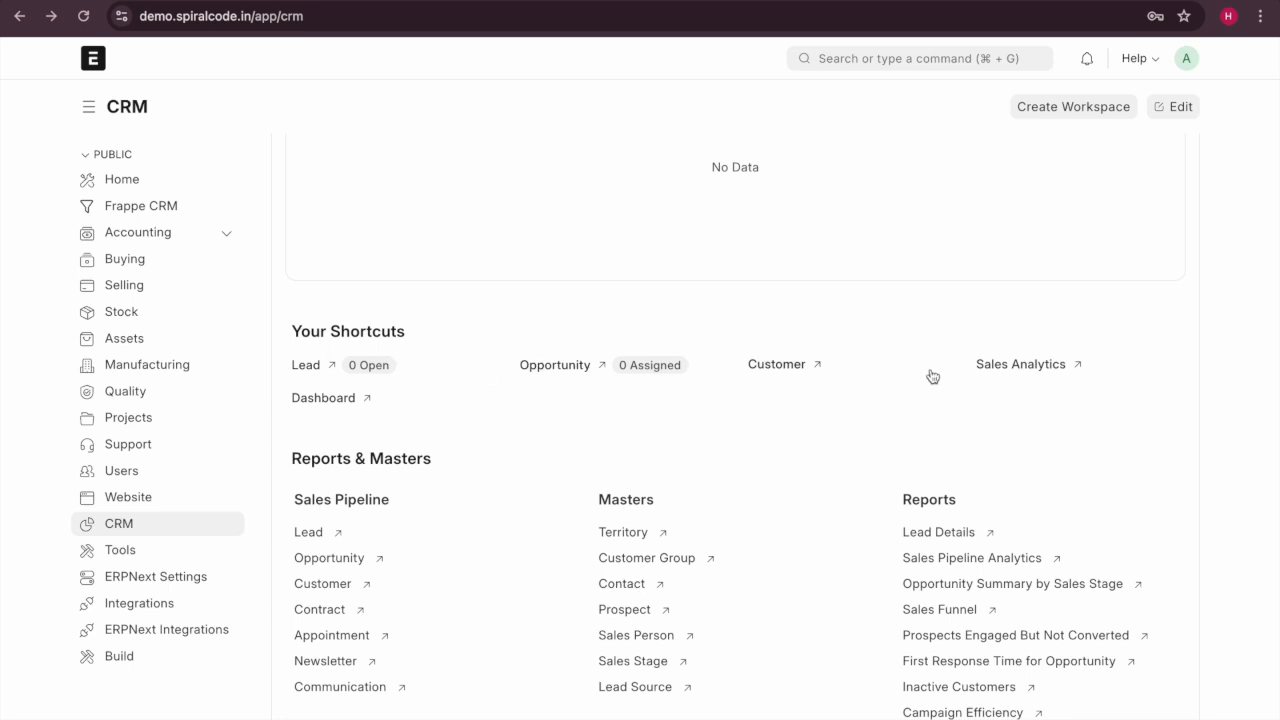
scroll(771, 420, "down", 1)
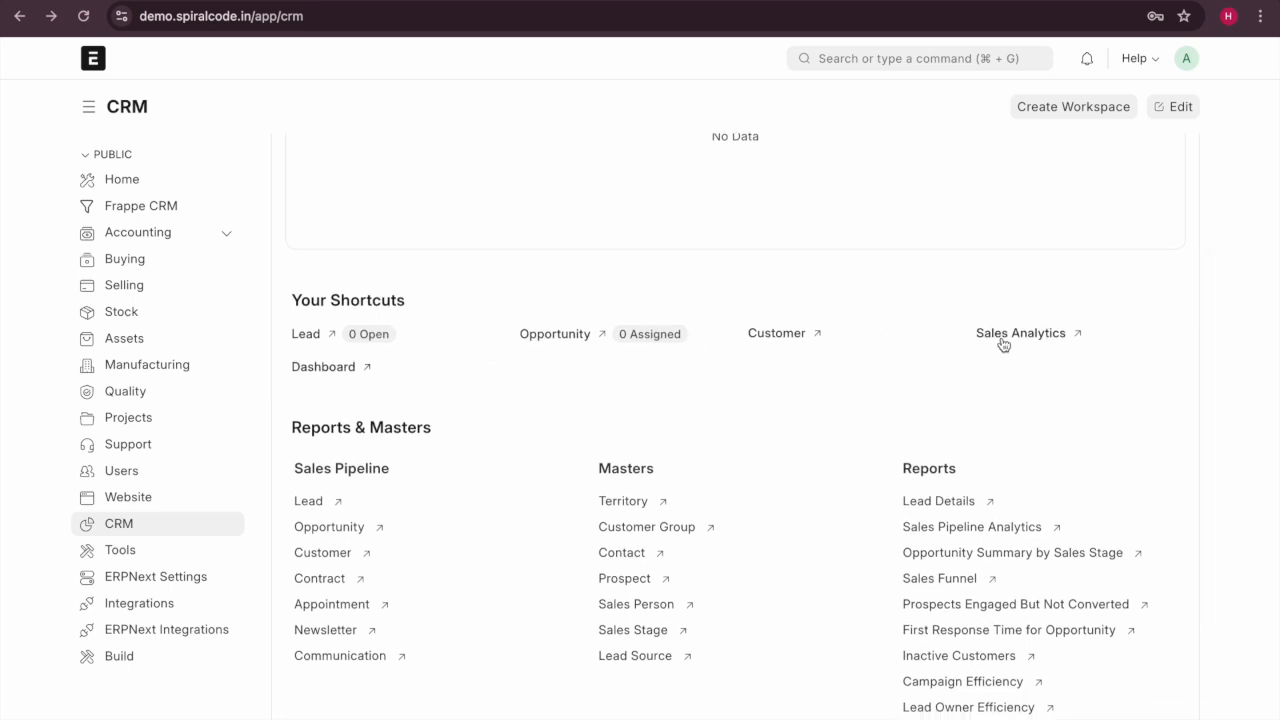
scroll(678, 490, "down", 5)
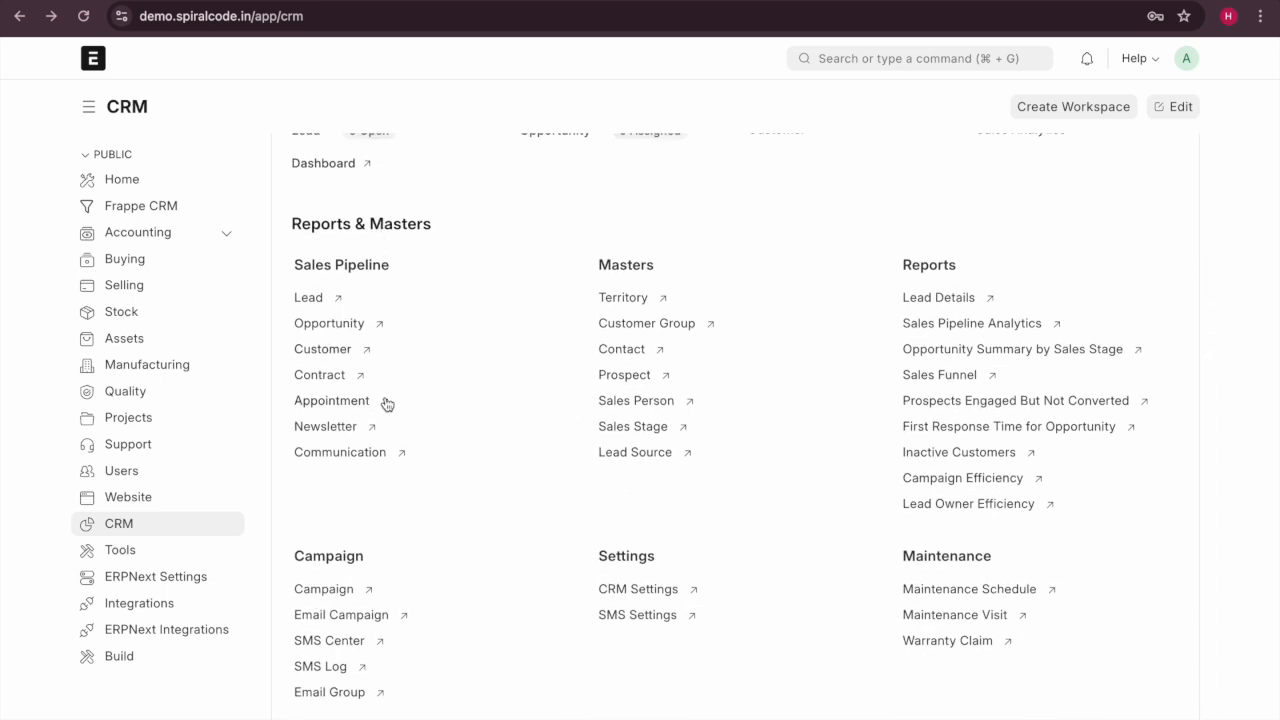
scroll(505, 473, "down", 1)
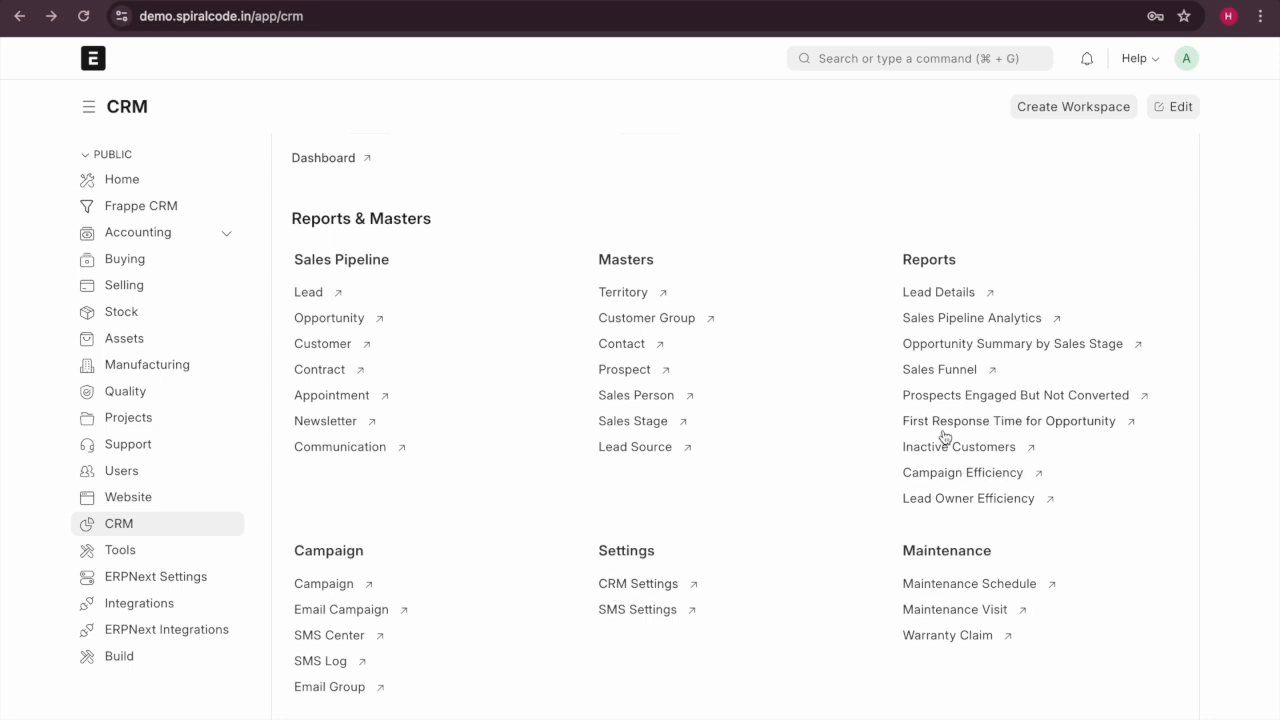
scroll(944, 437, "up", 2)
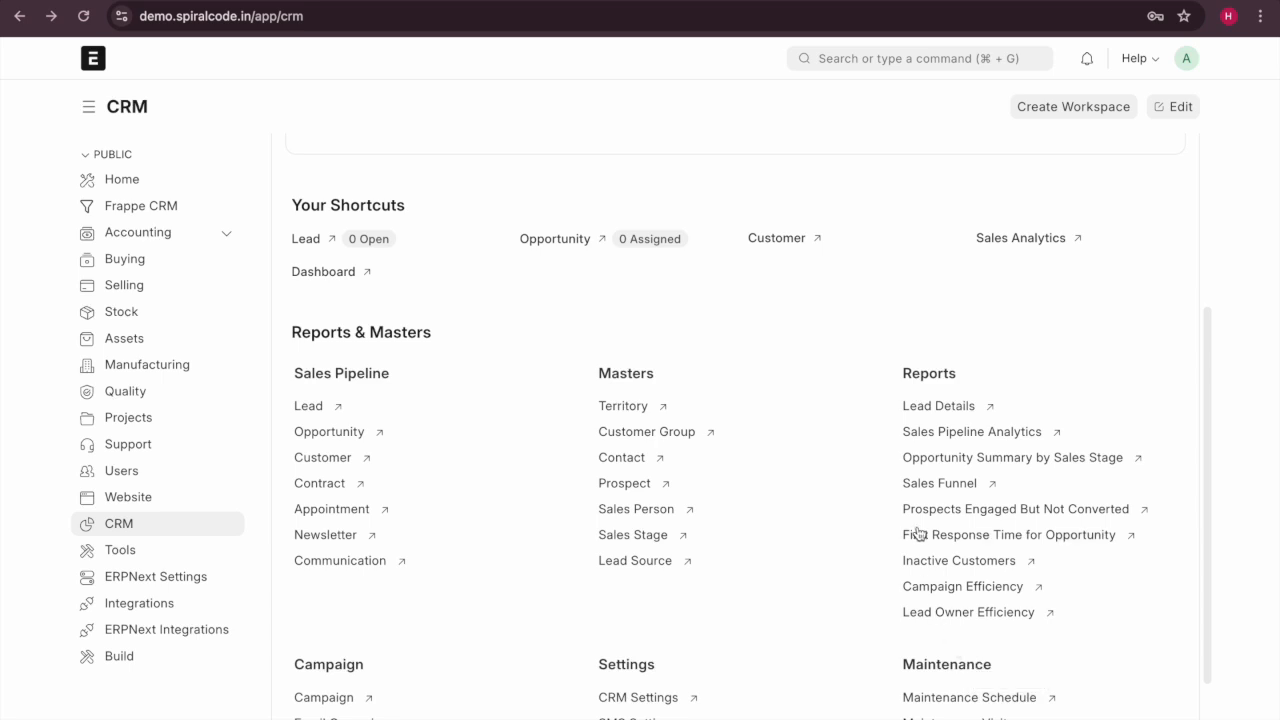
scroll(450, 424, "up", 2)
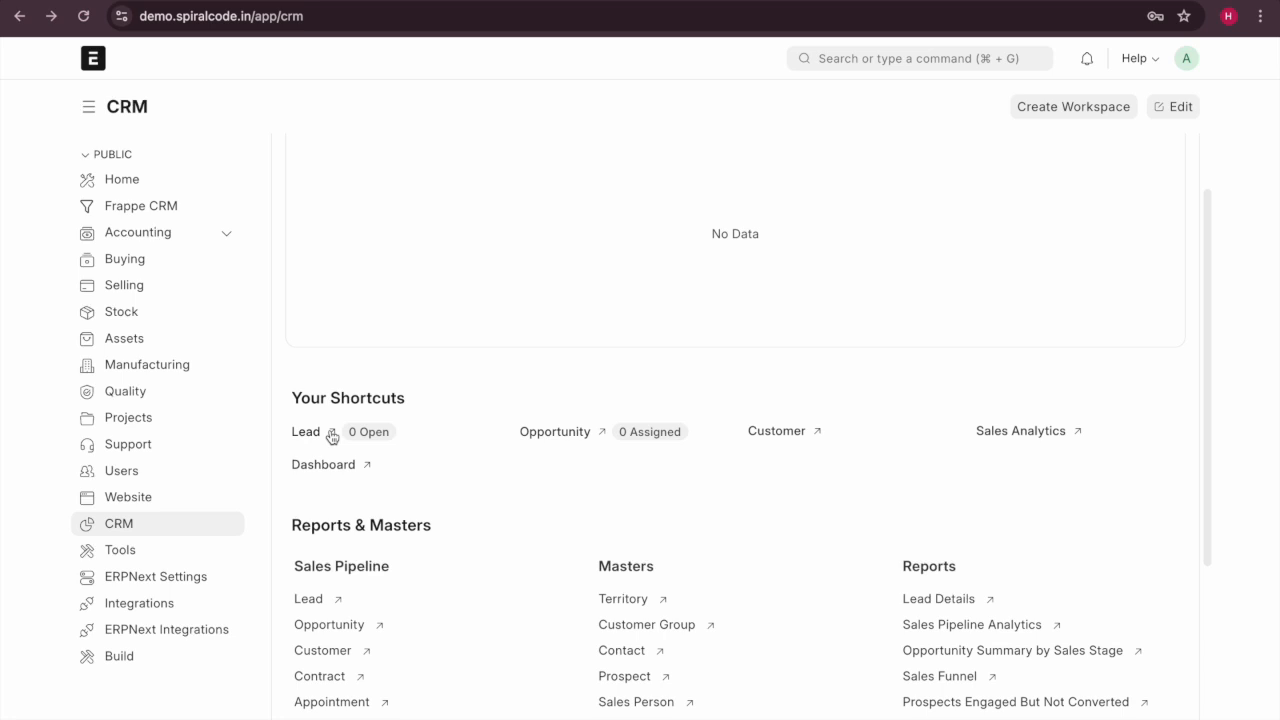
scroll(313, 435, "up", 1)
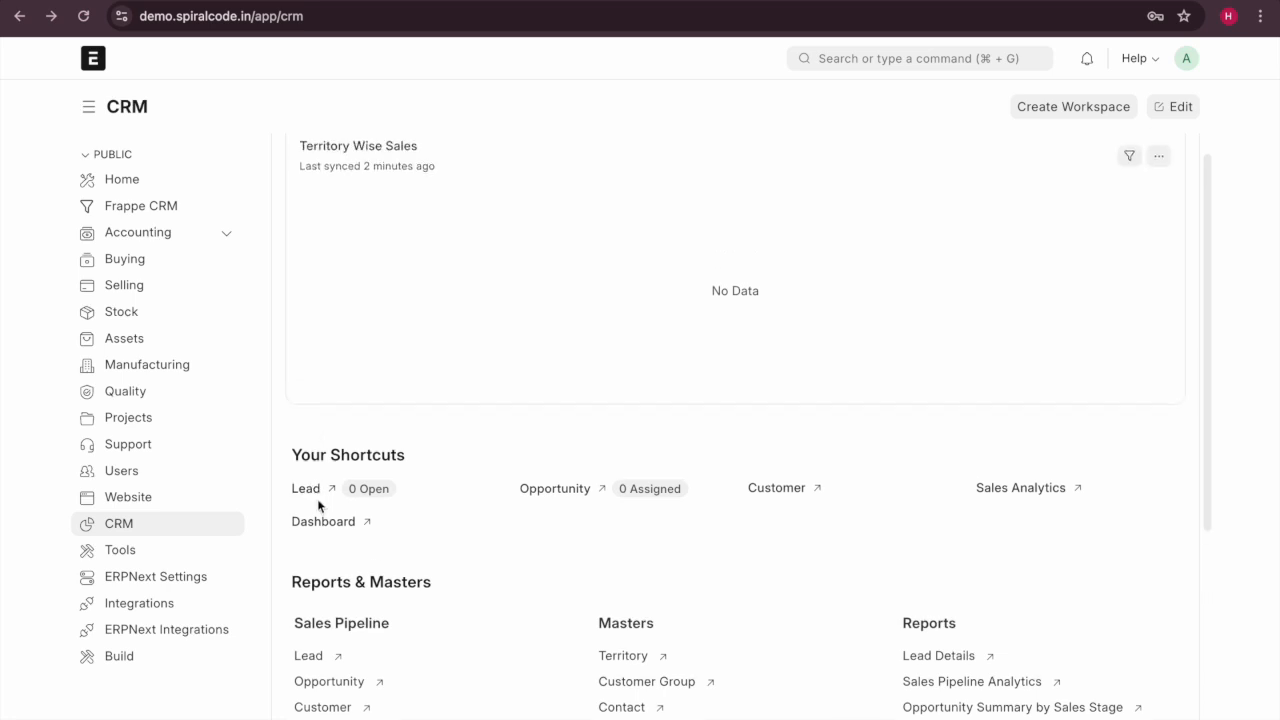
scroll(961, 190, "up", 1)
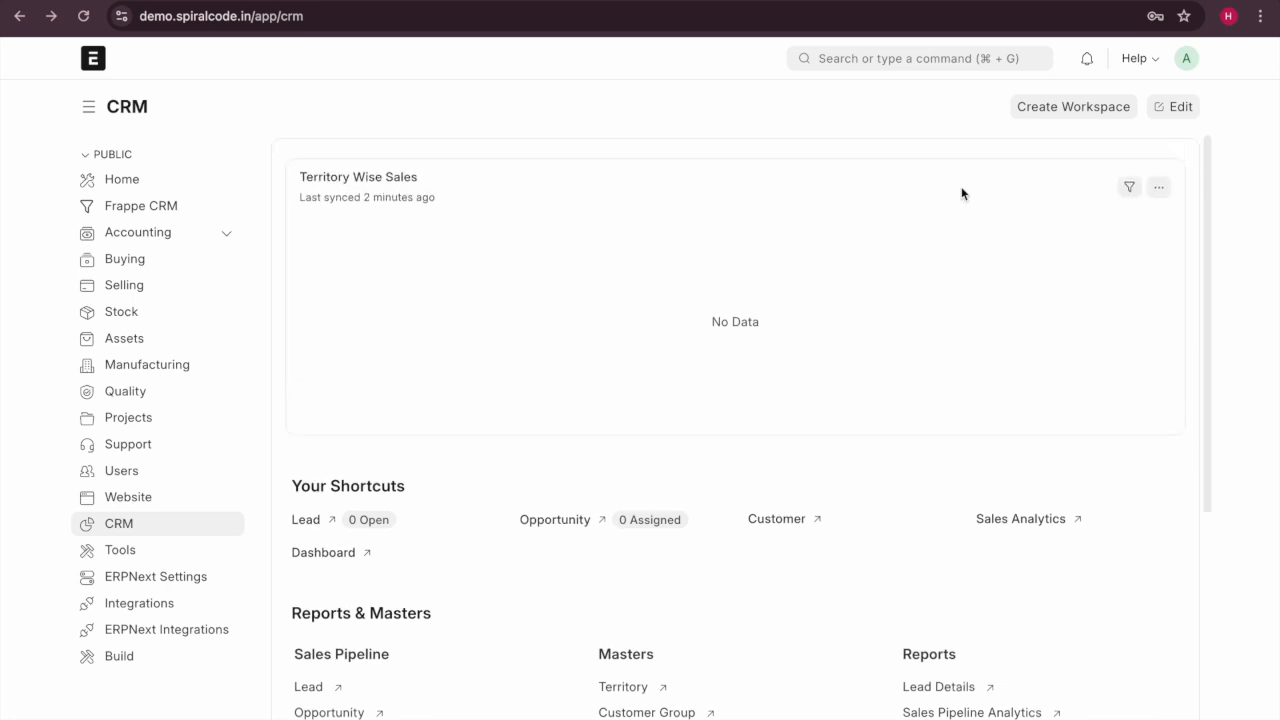
left_click(940, 62)
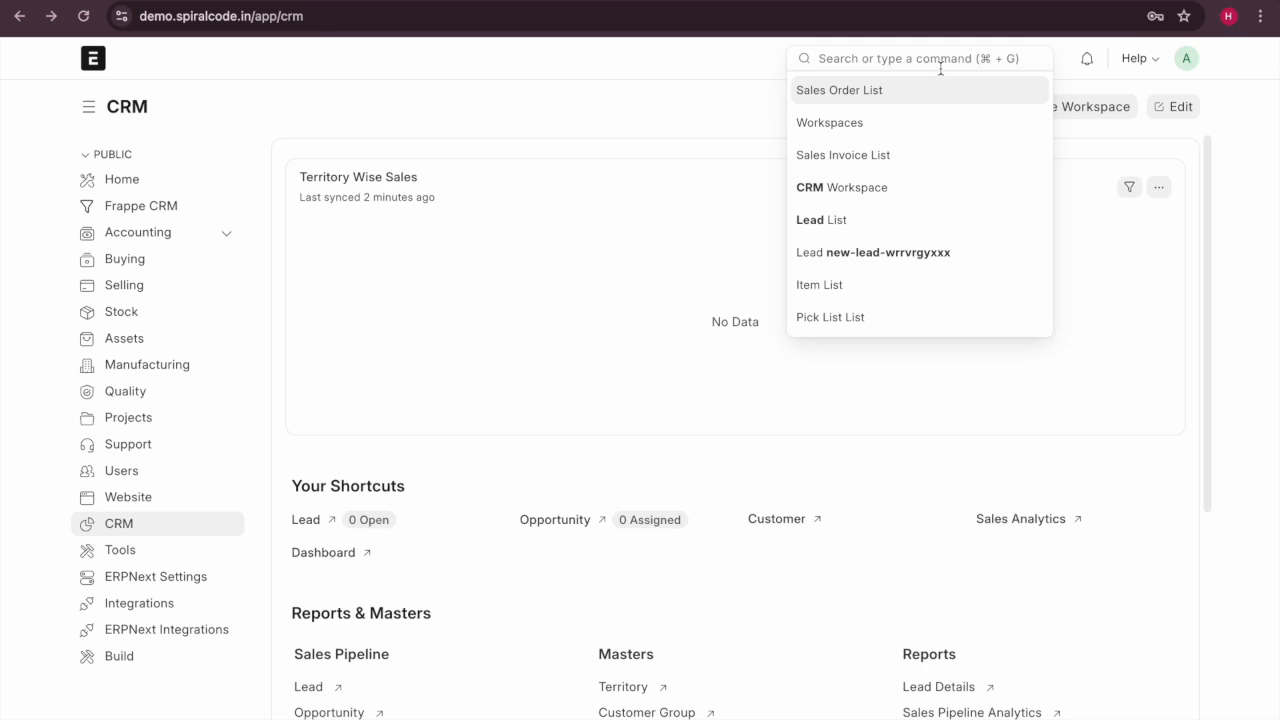
type("le")
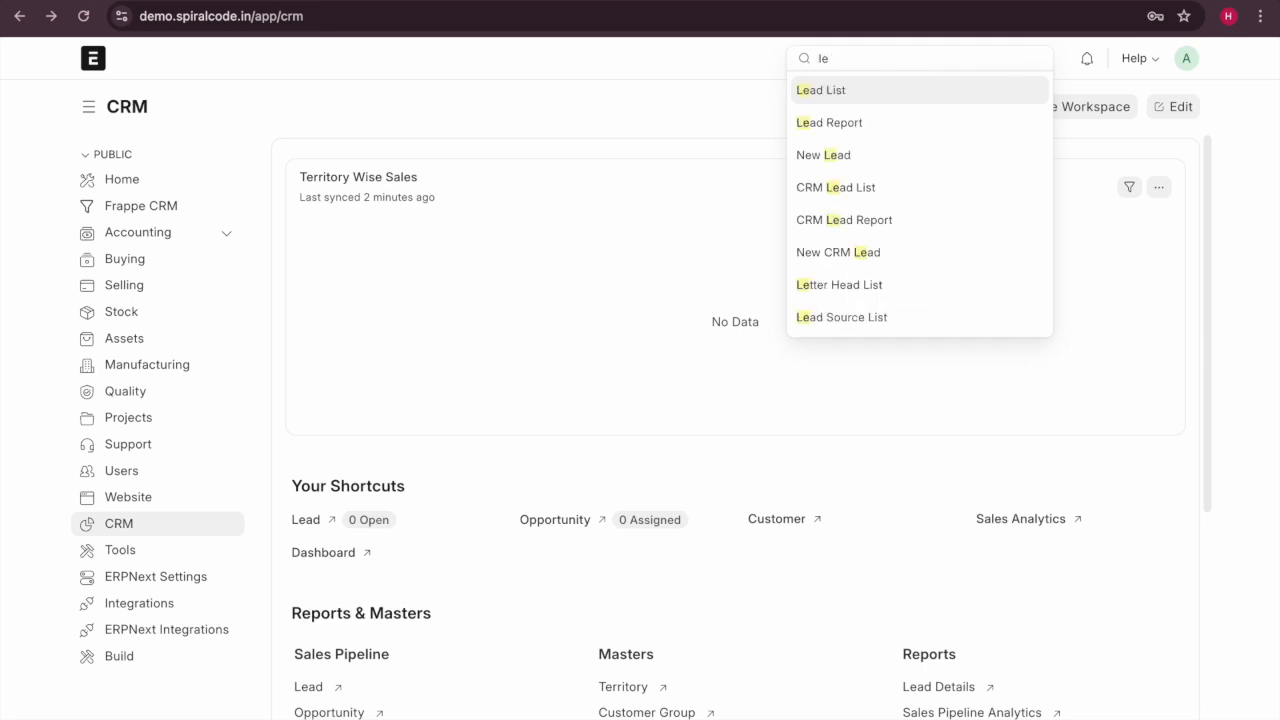
type("ad")
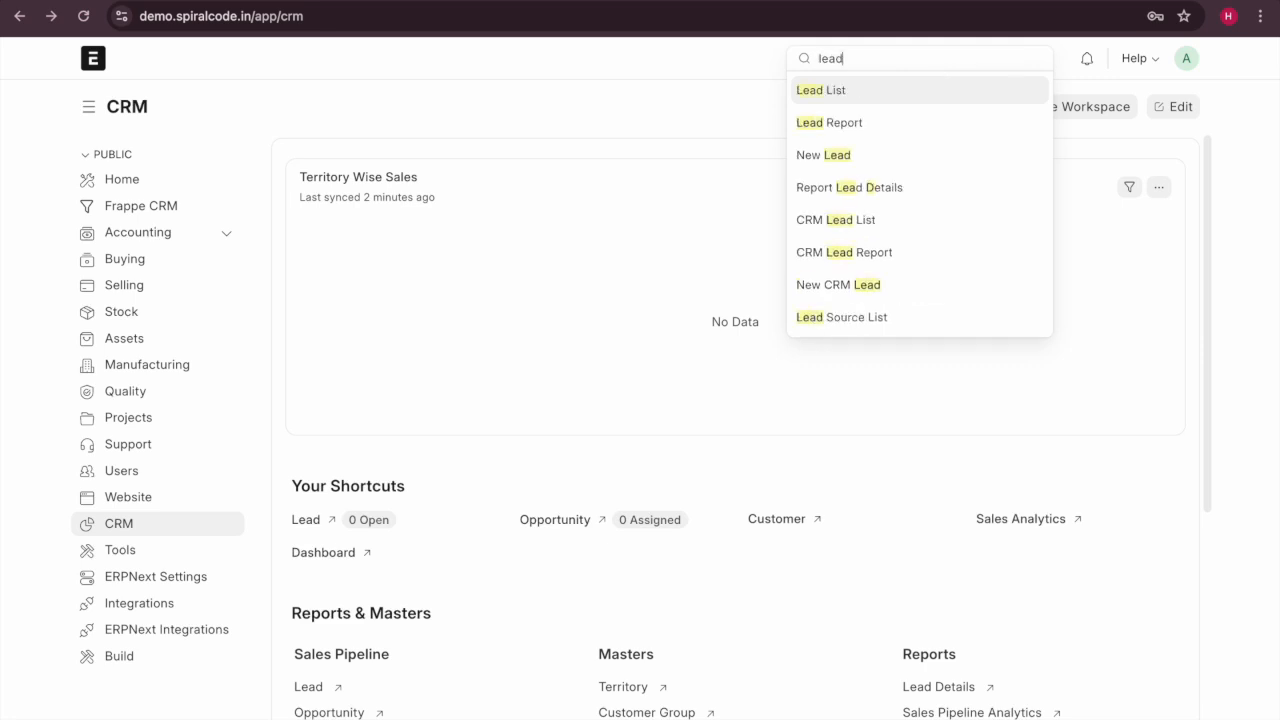
left_click(945, 90)
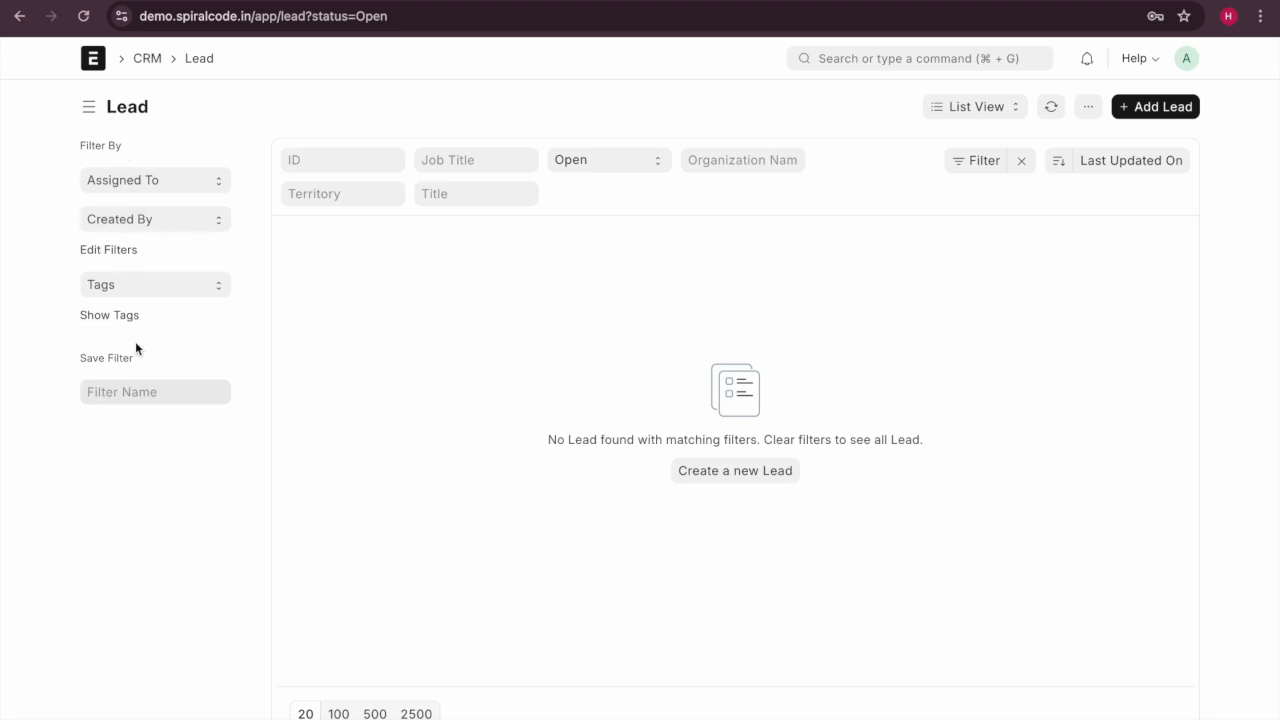
Clear the lead Status filter, then set it back to Open.
left_click(498, 155)
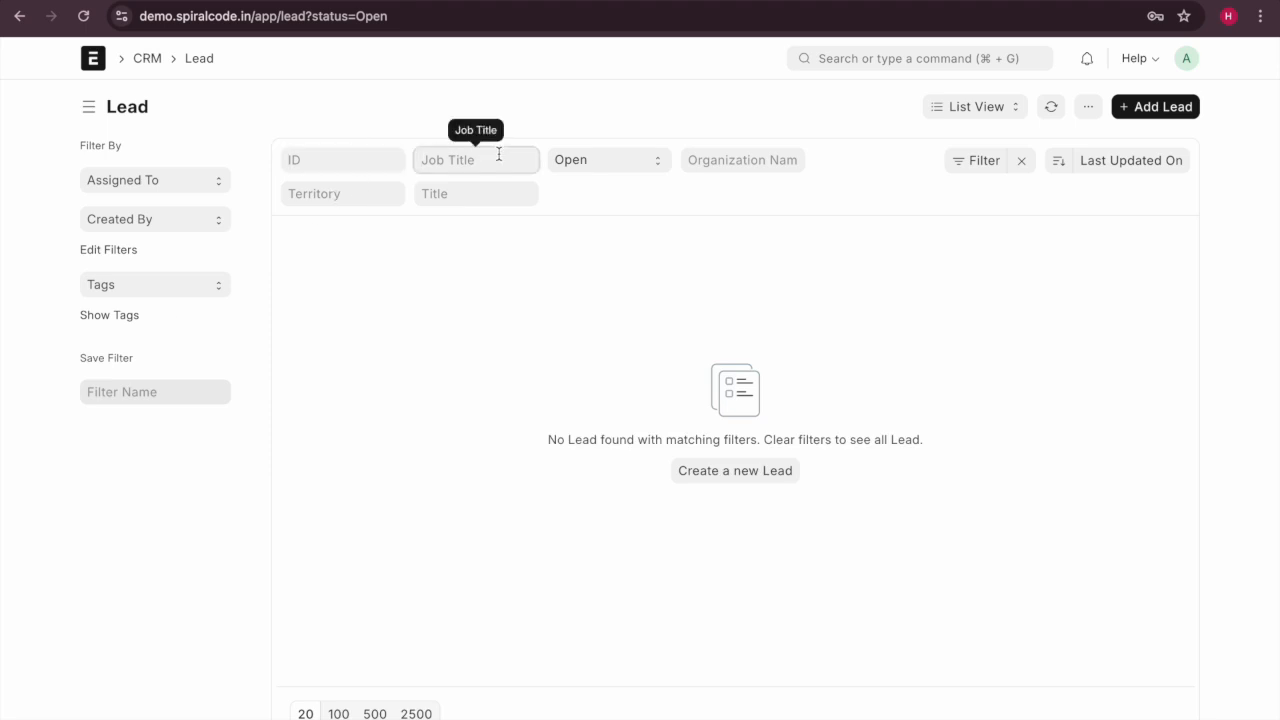
left_click(640, 162)
left_click(637, 122)
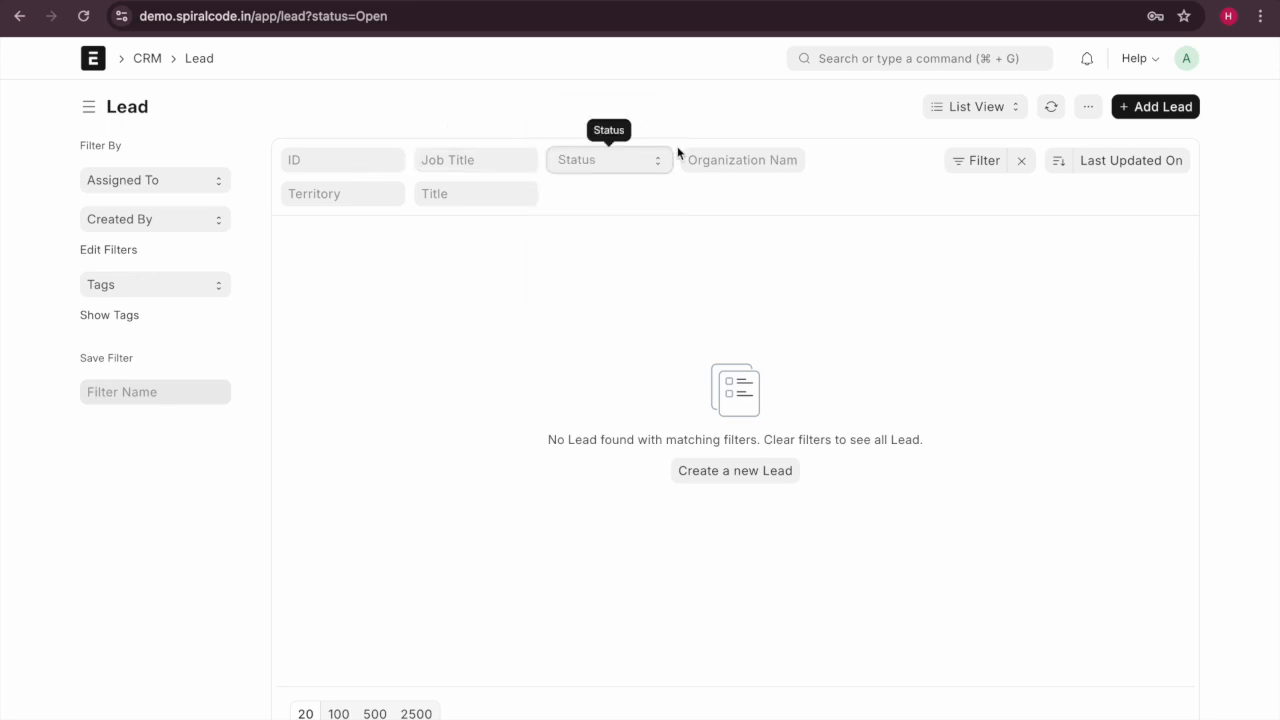
left_click(664, 169)
left_click(659, 166)
left_click(625, 160)
left_click(617, 205)
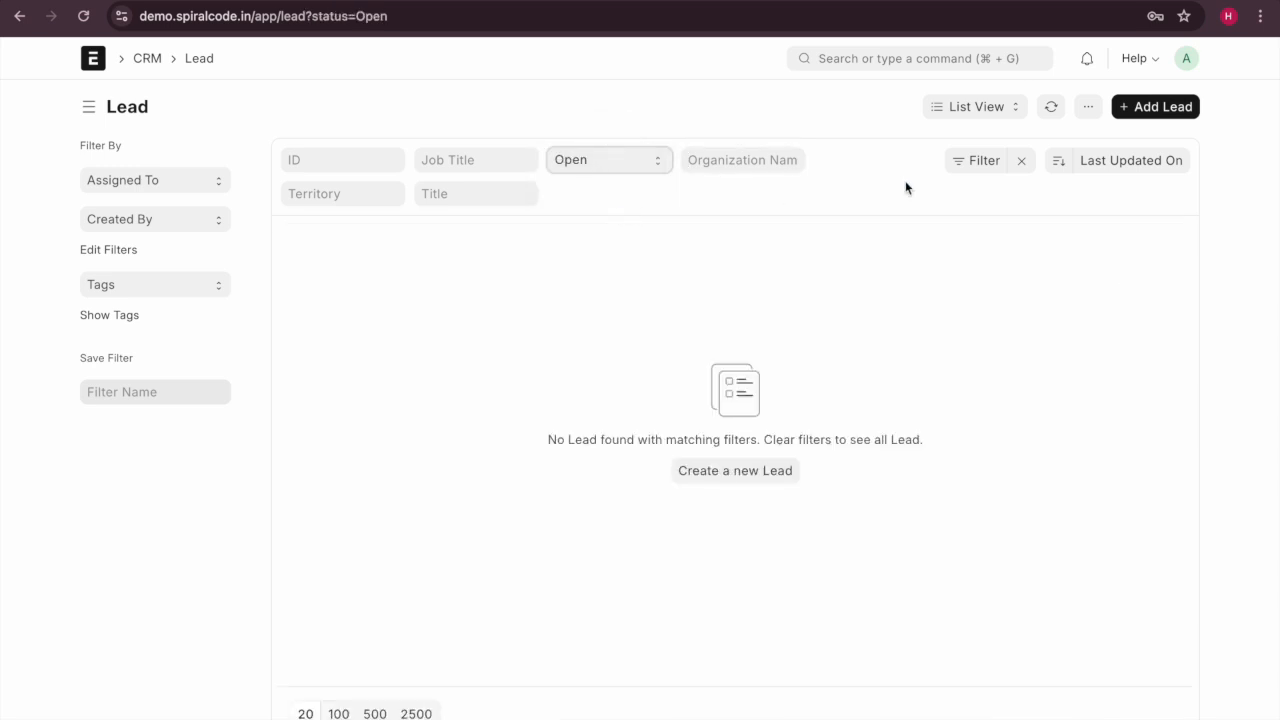
Try adding a second custom filter condition, then close it without applying.
left_click(984, 166)
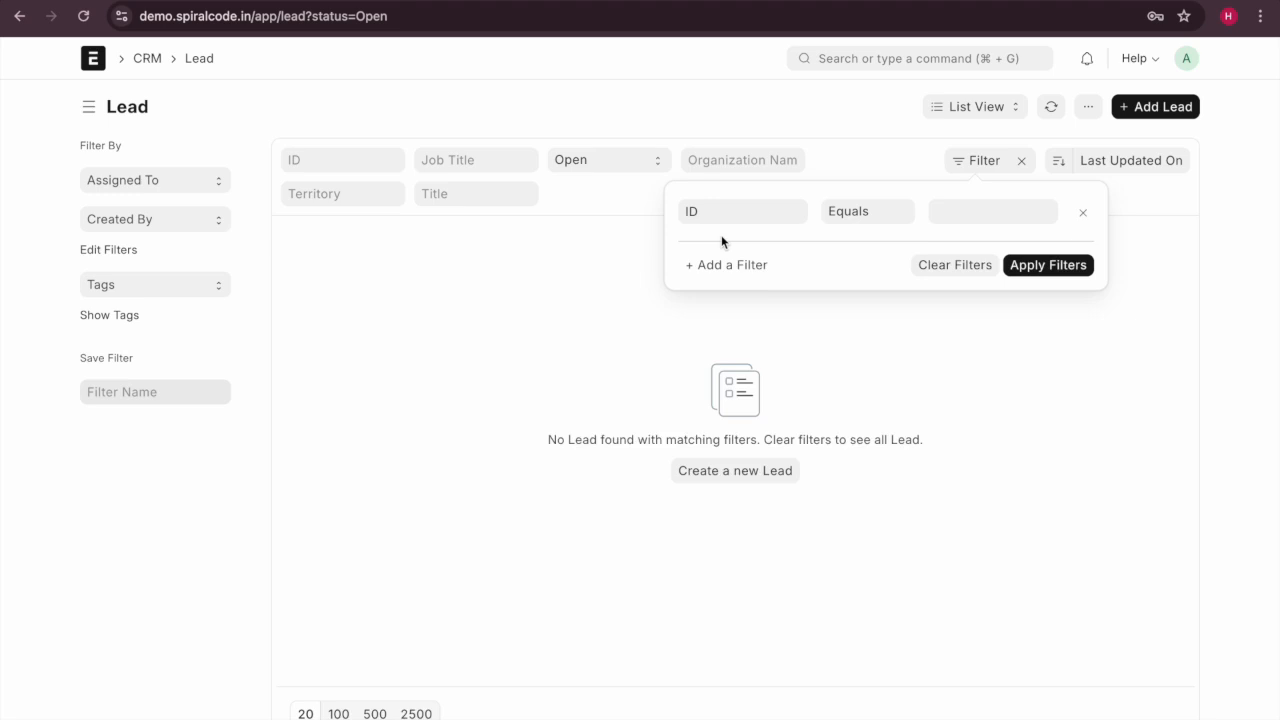
left_click(719, 267)
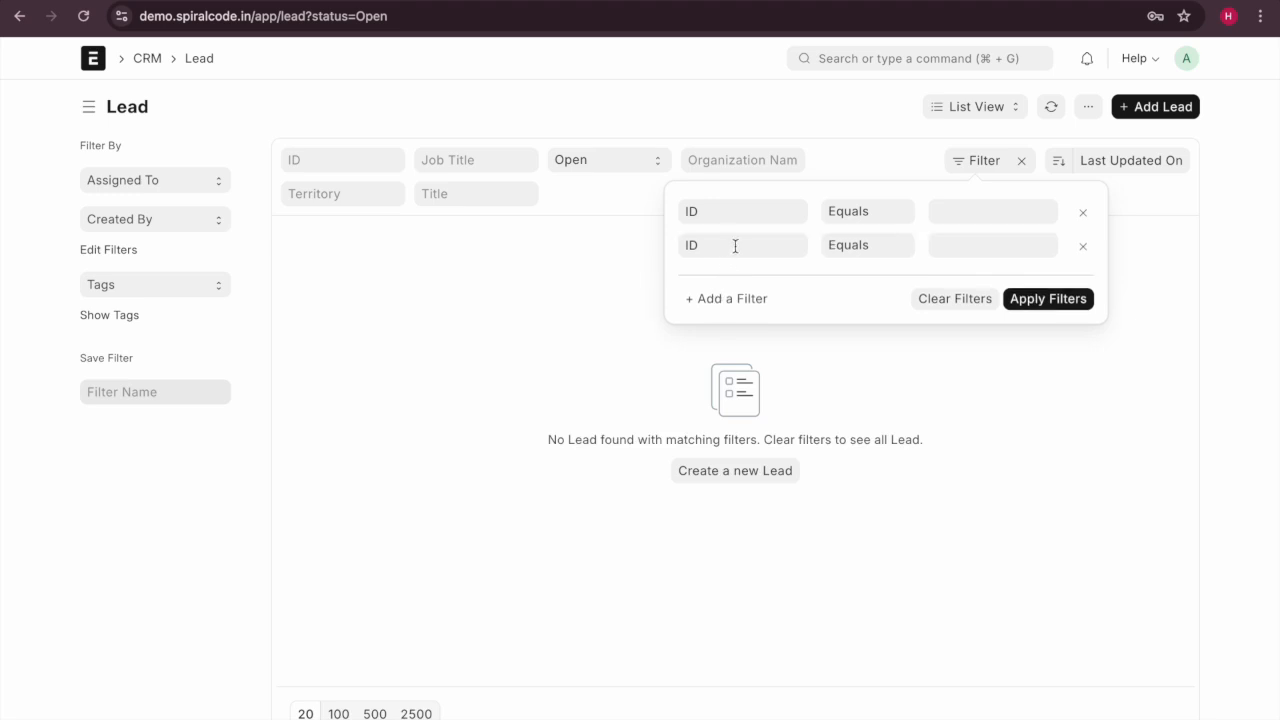
left_click(996, 243)
left_click(1089, 306)
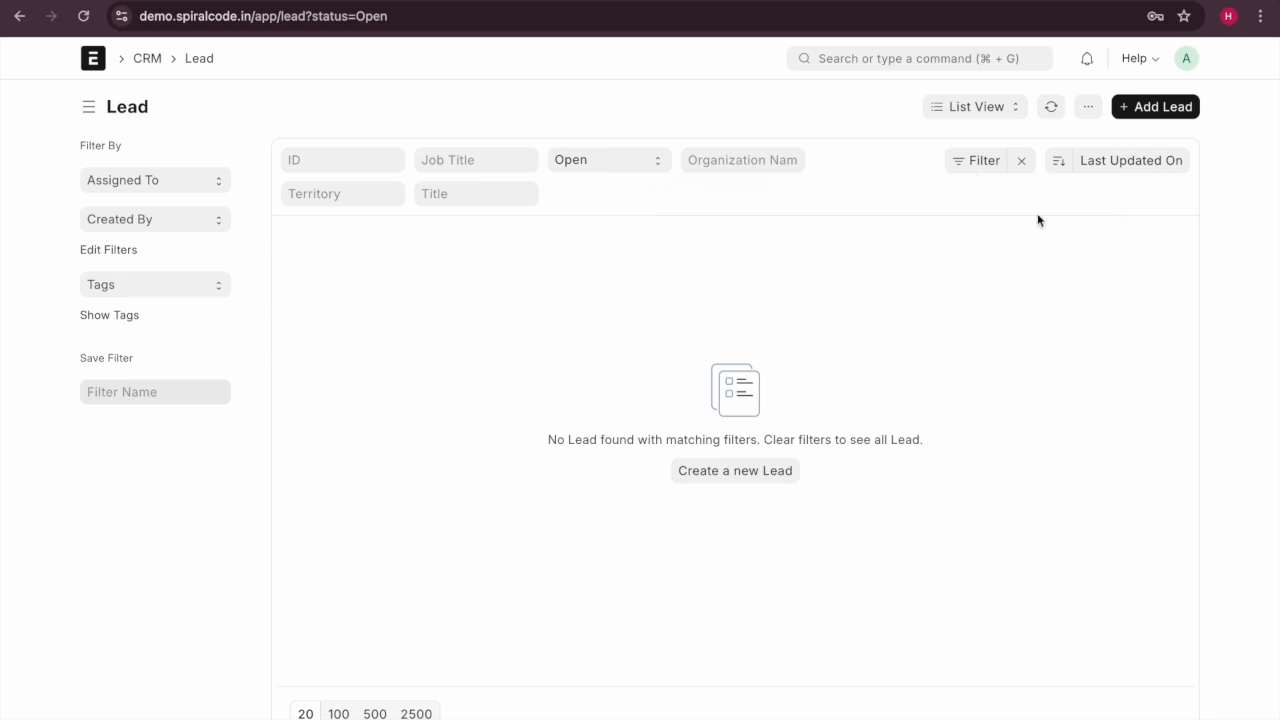
Check the List View options unchanged, then open a blank New Lead form.
left_click(976, 107)
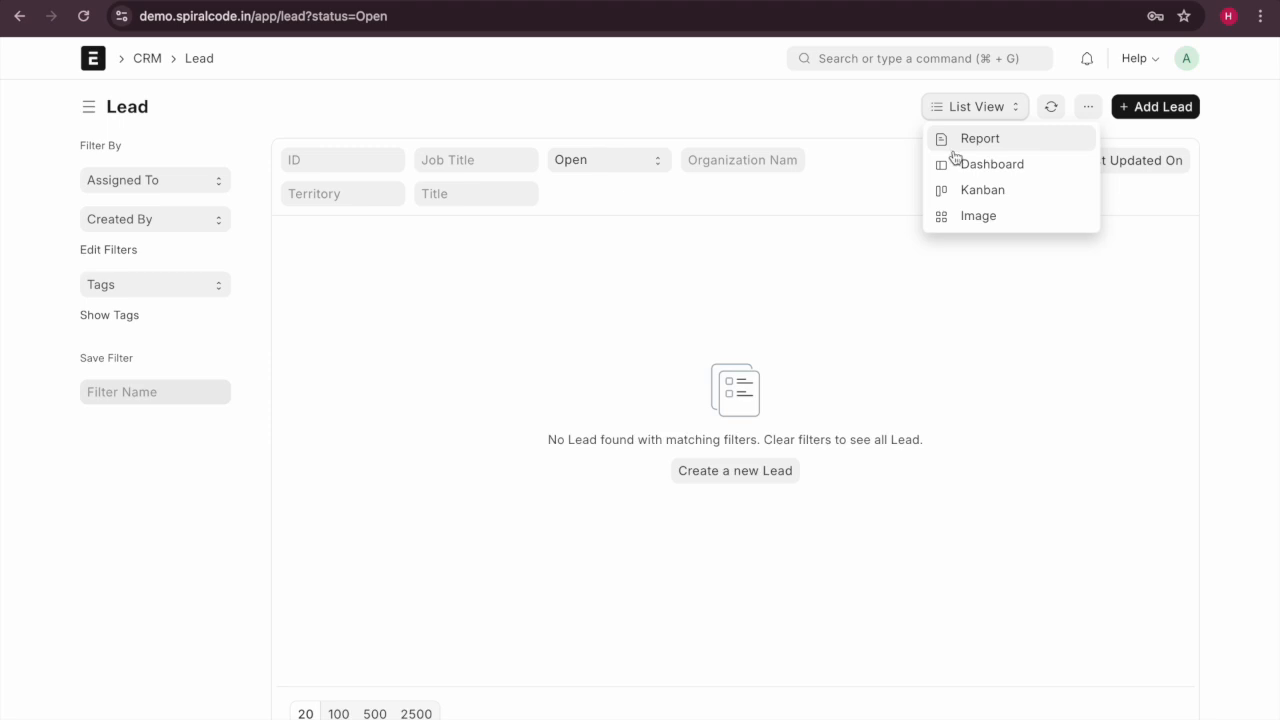
left_click(461, 400)
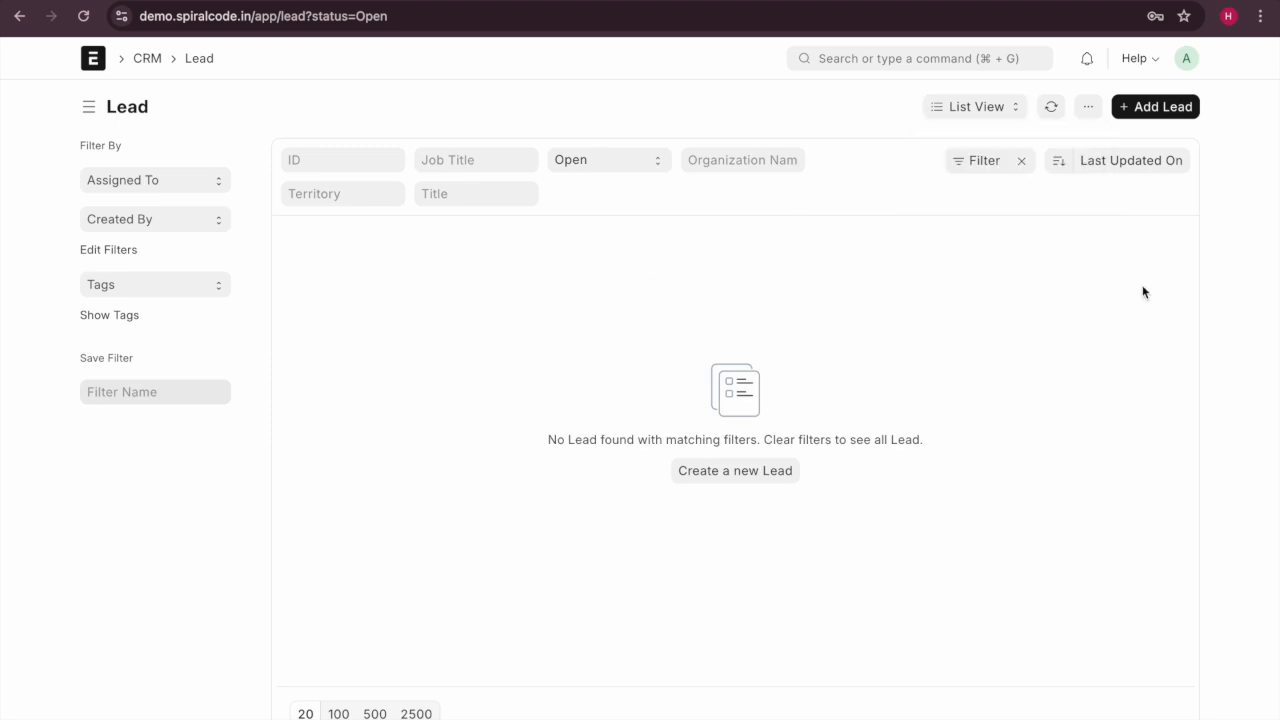
left_click(1145, 113)
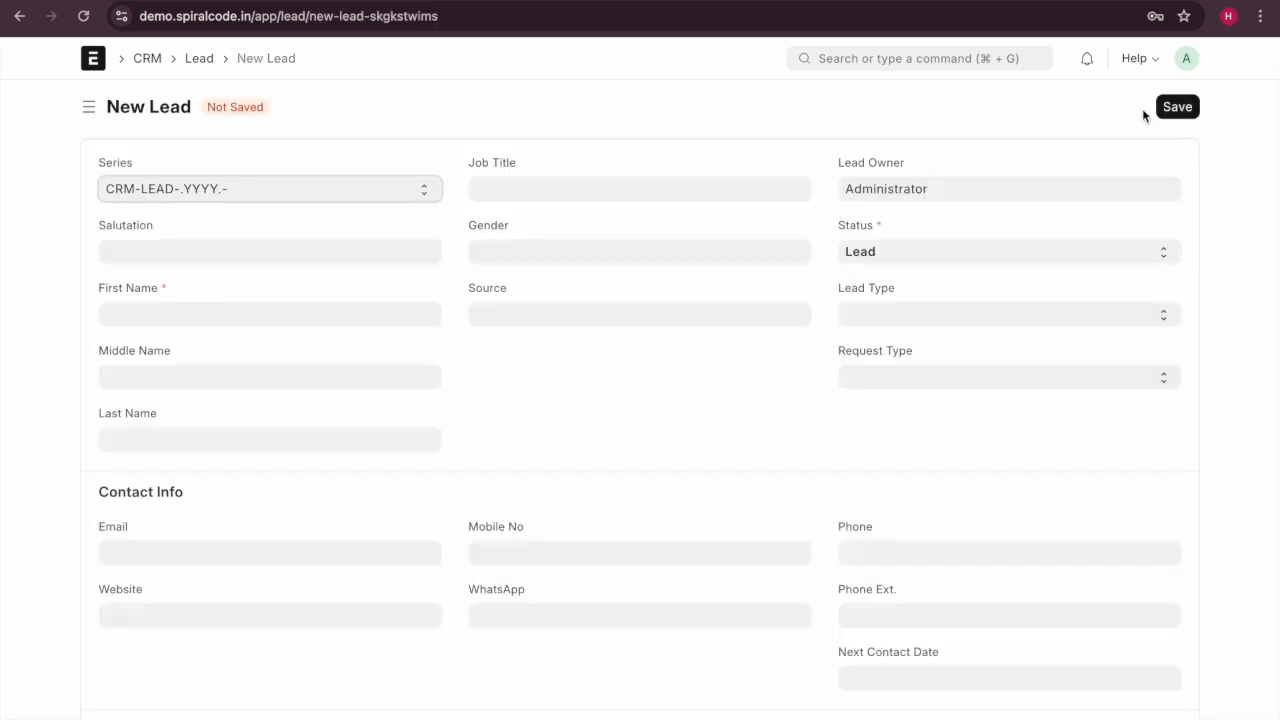
left_click(19, 16)
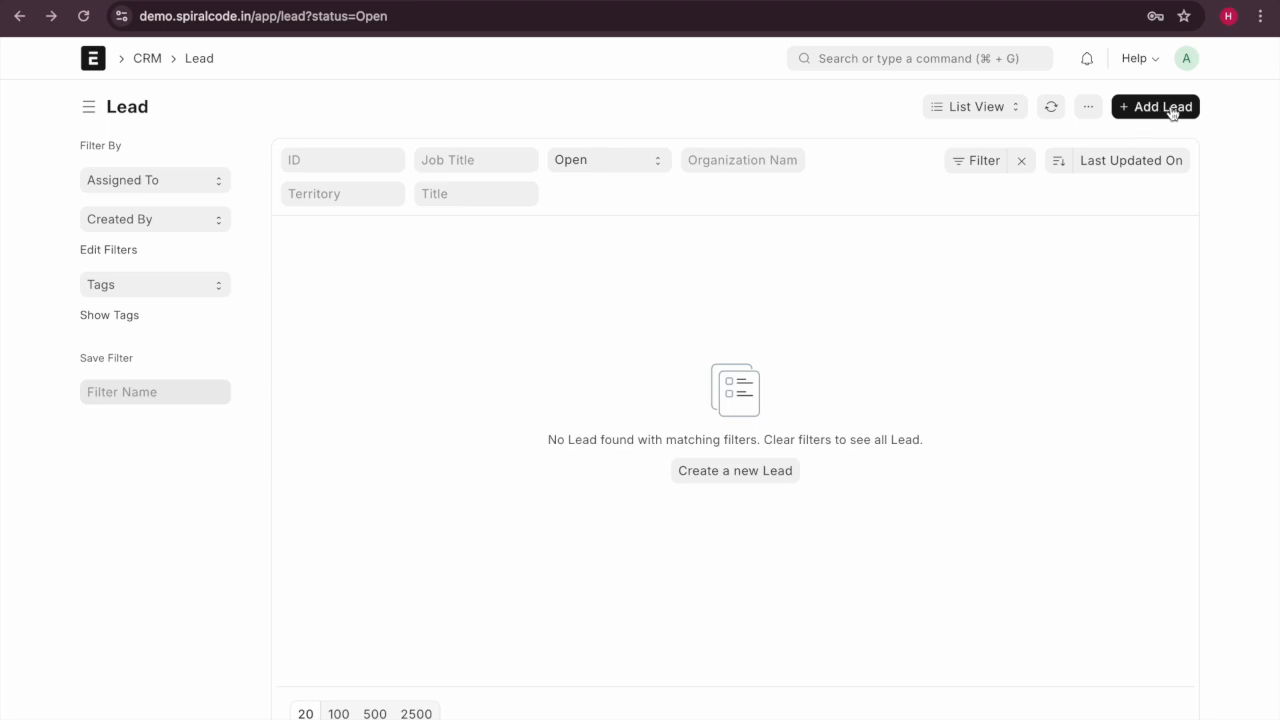
left_click(1170, 108)
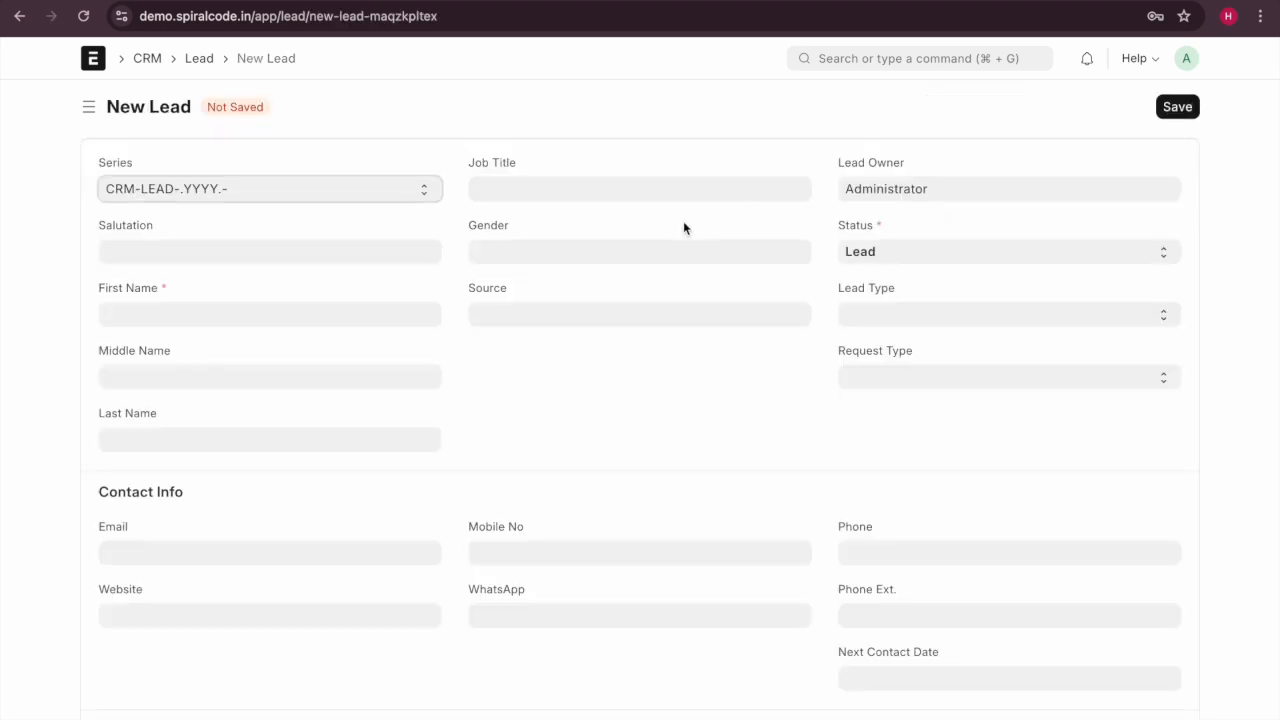
Keep naming series CRM-LEAD-.YYYY.- and choose Dr as the salutation.
left_click(278, 195)
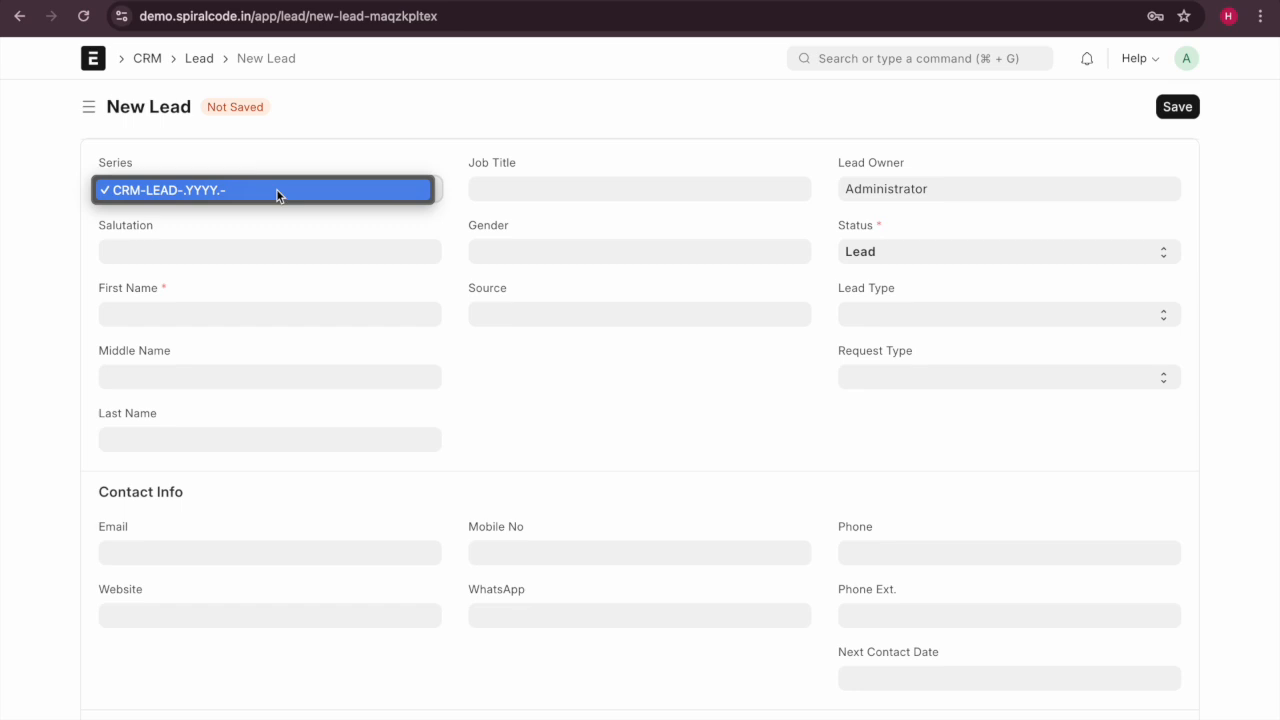
left_click(278, 192)
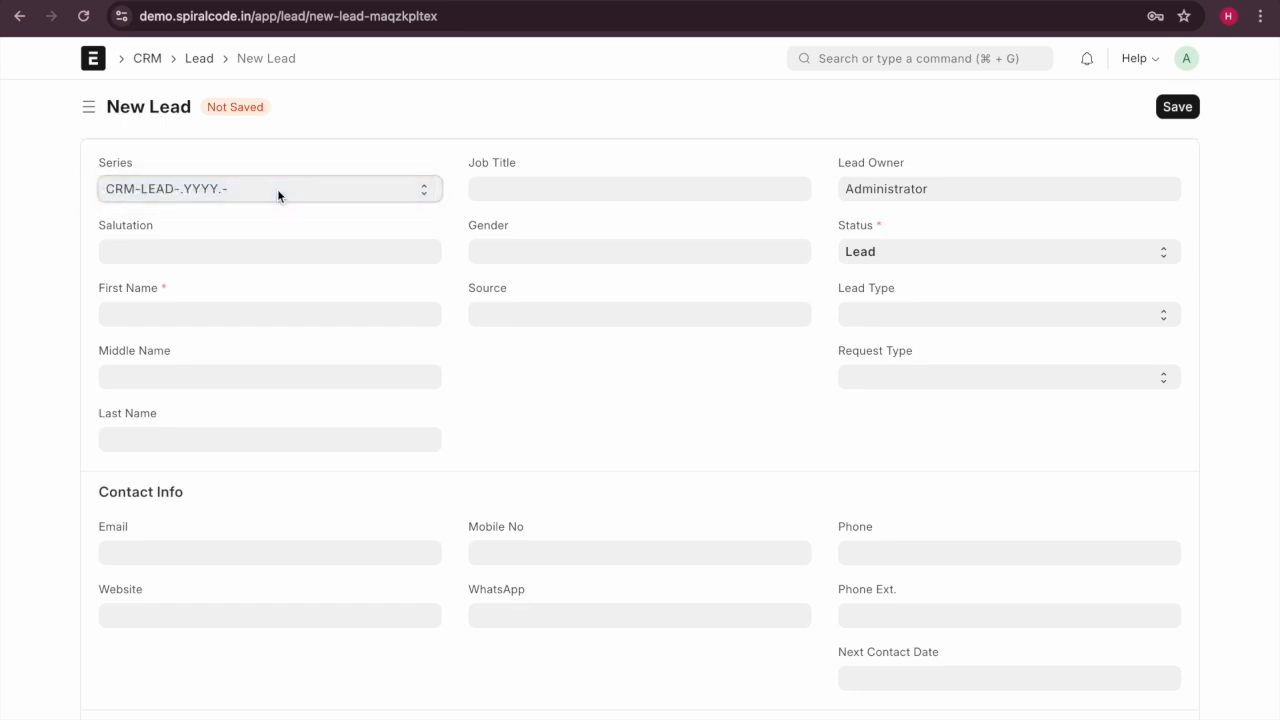
left_click(277, 195)
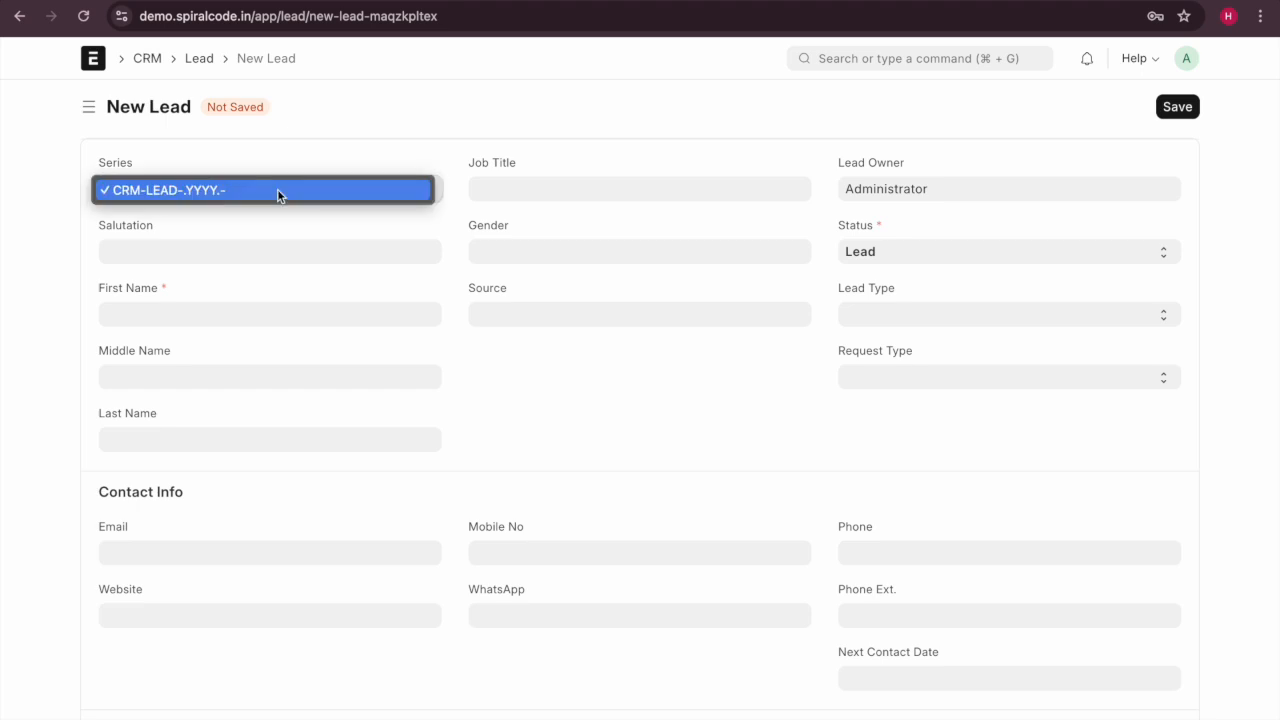
left_click(290, 189)
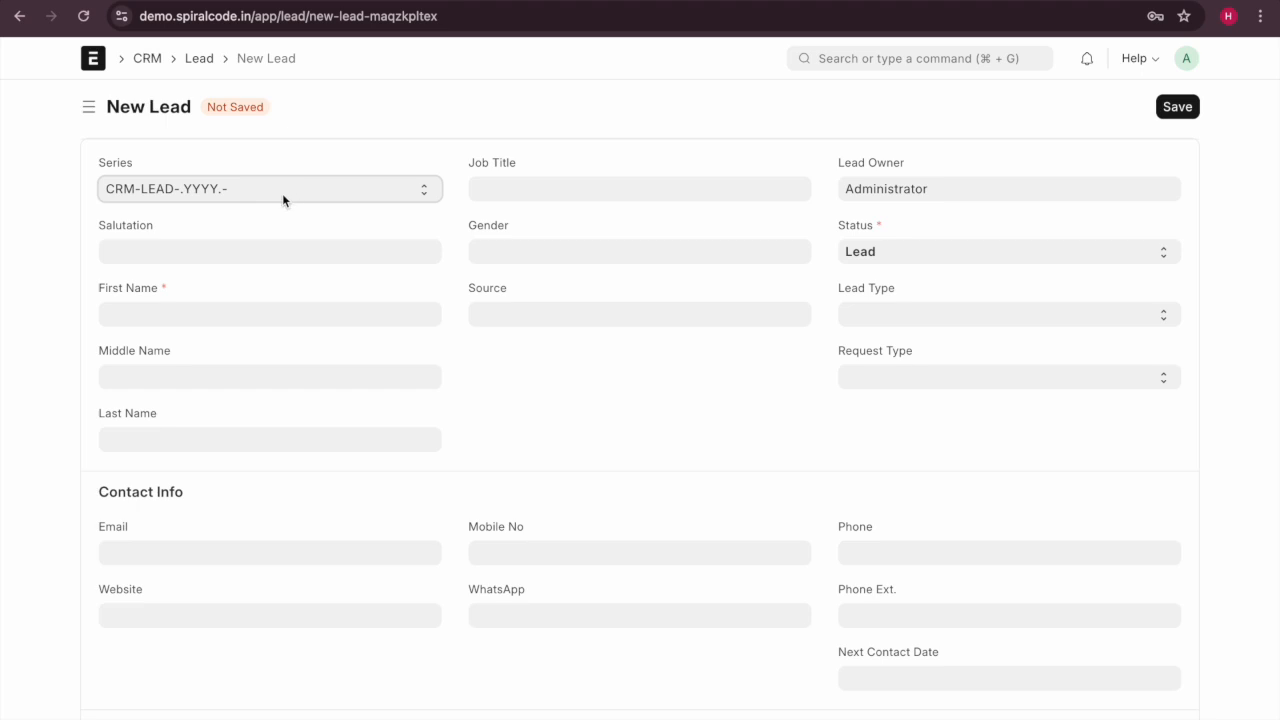
left_click(282, 199)
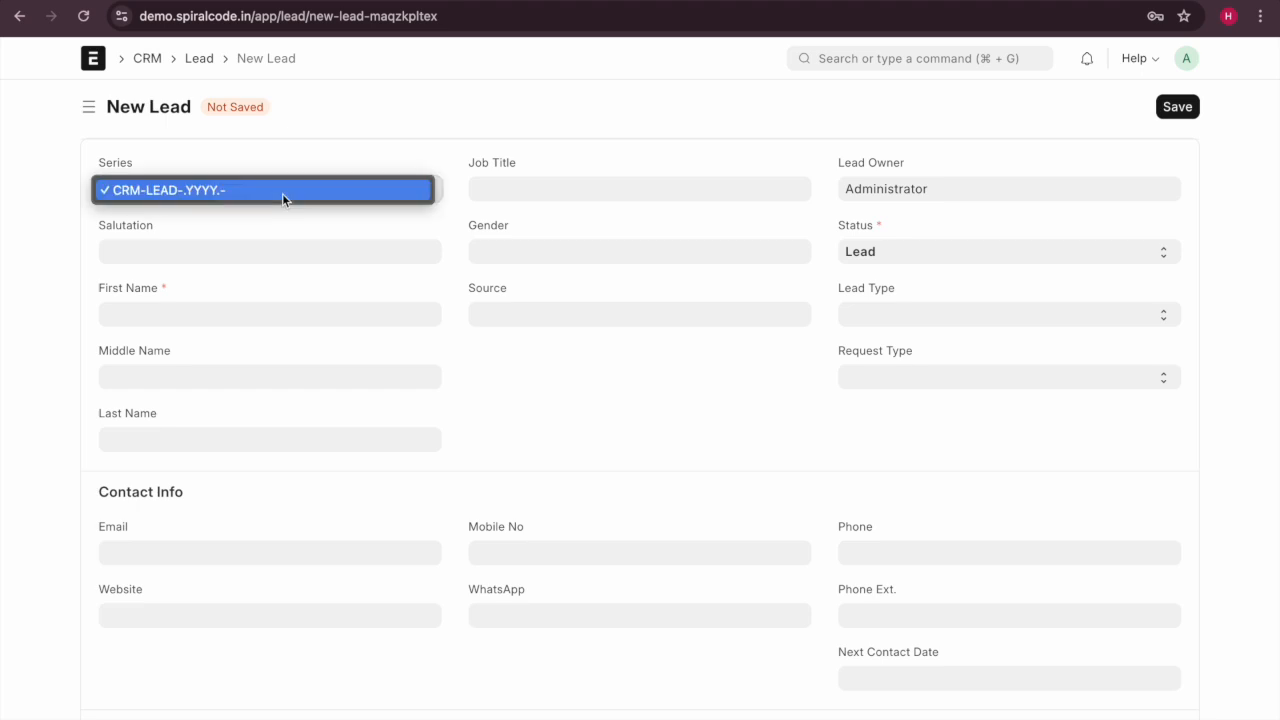
left_click(153, 246)
left_click(164, 257)
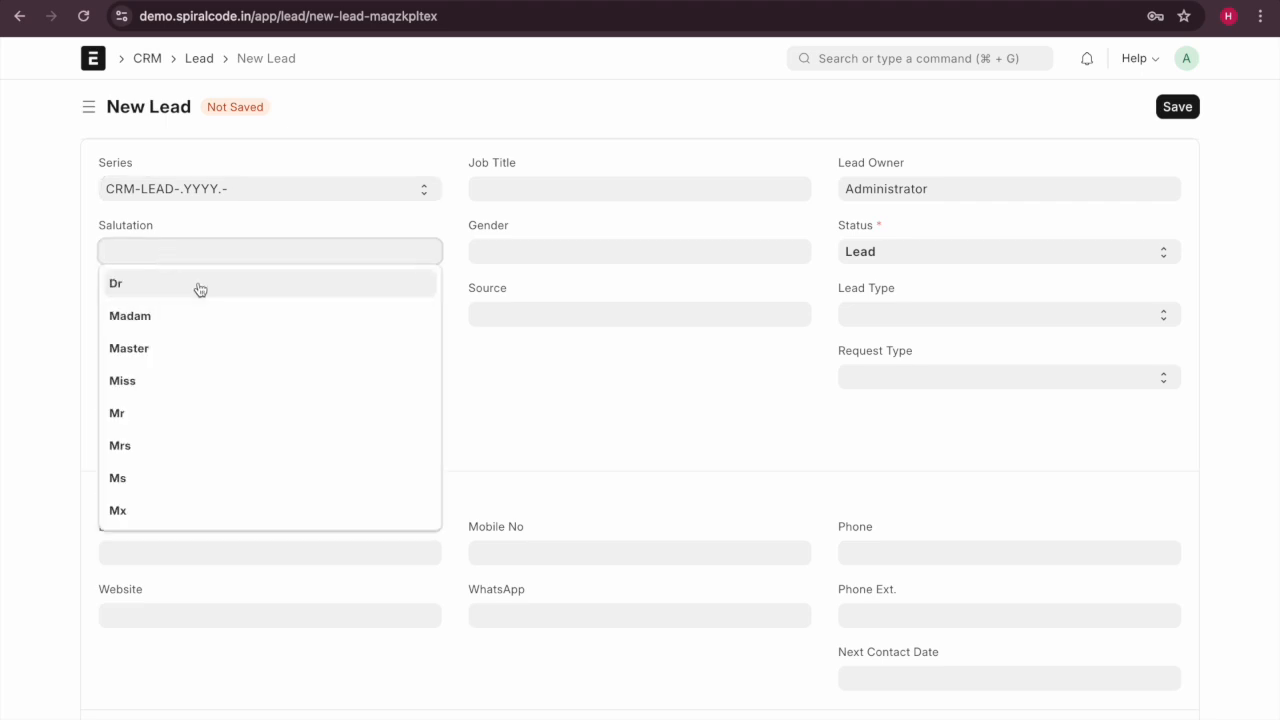
left_click(198, 289)
Enter the lead's first, middle and last names.
left_click(139, 309)
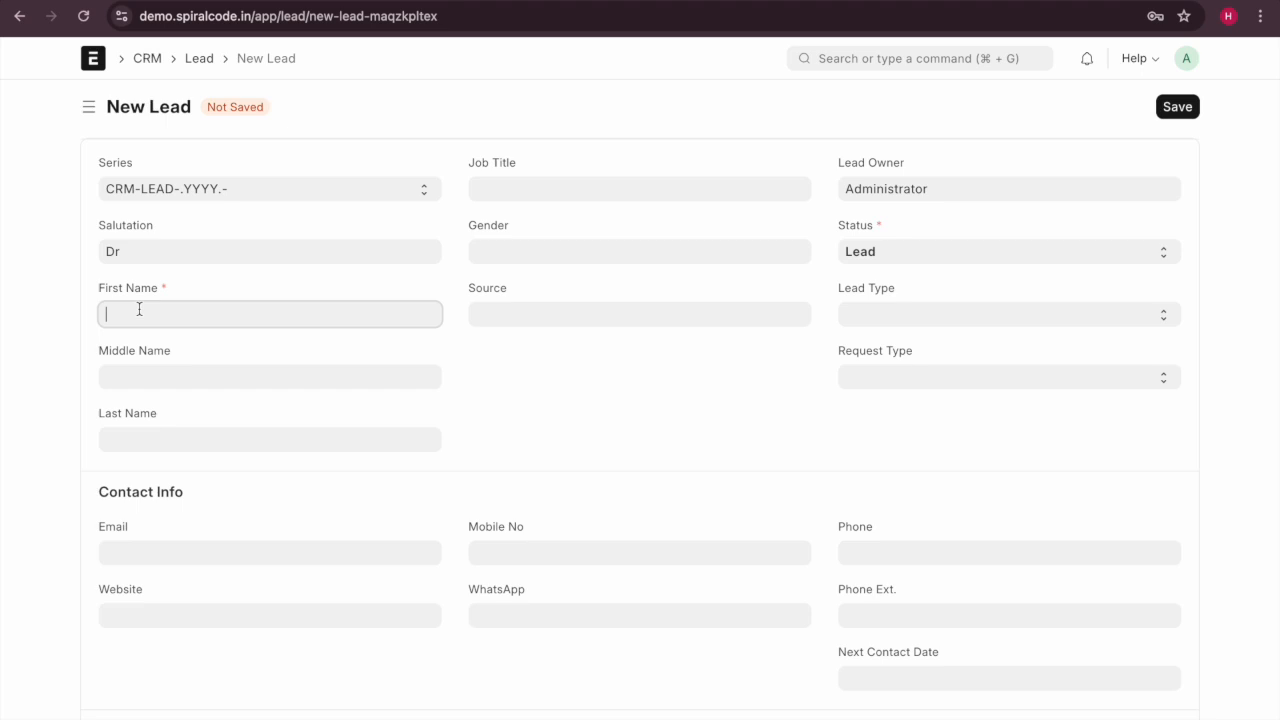
type("Noby")
left_click(256, 367)
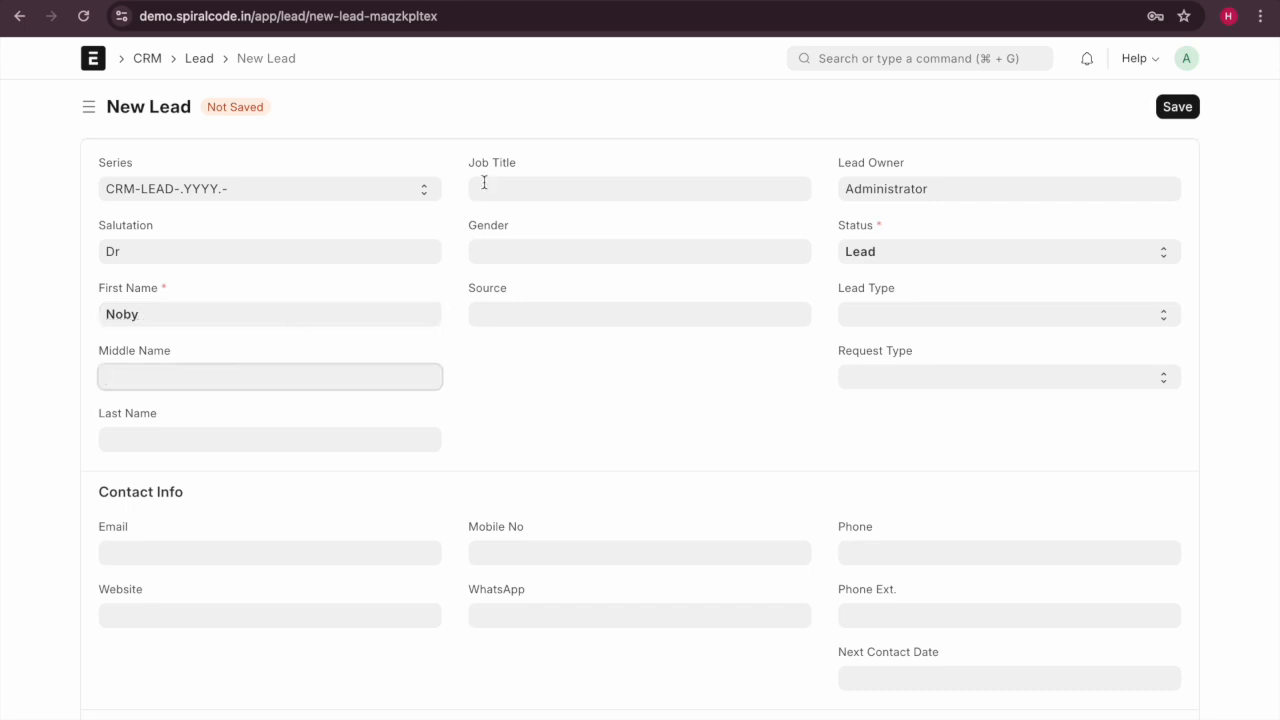
scroll(257, 383, "down", 1)
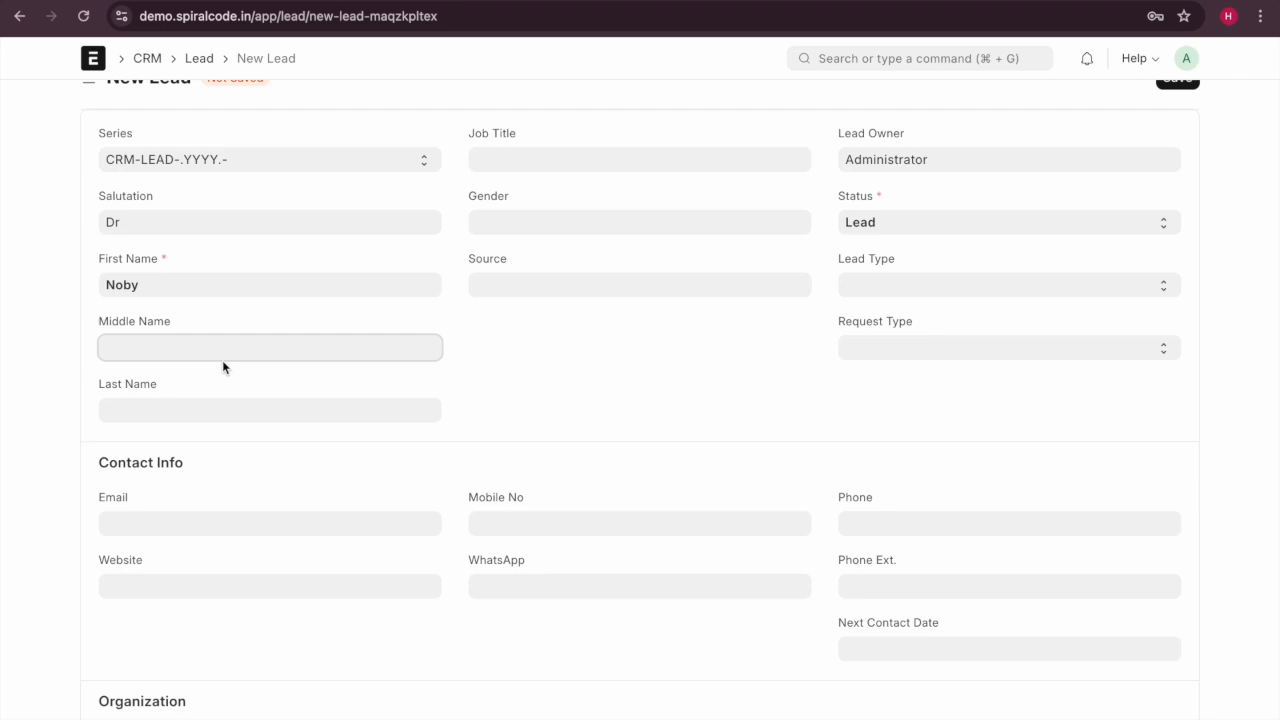
type("P")
left_click(180, 417)
type("J")
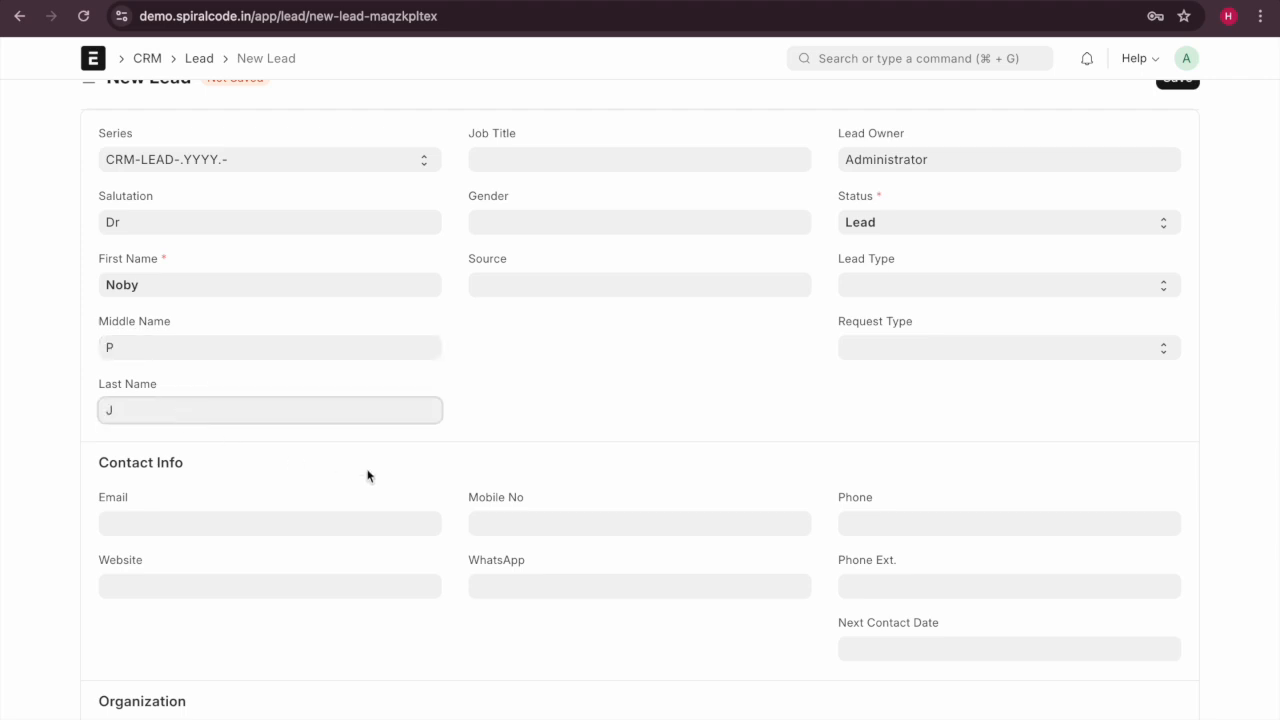
scroll(380, 391, "up", 1)
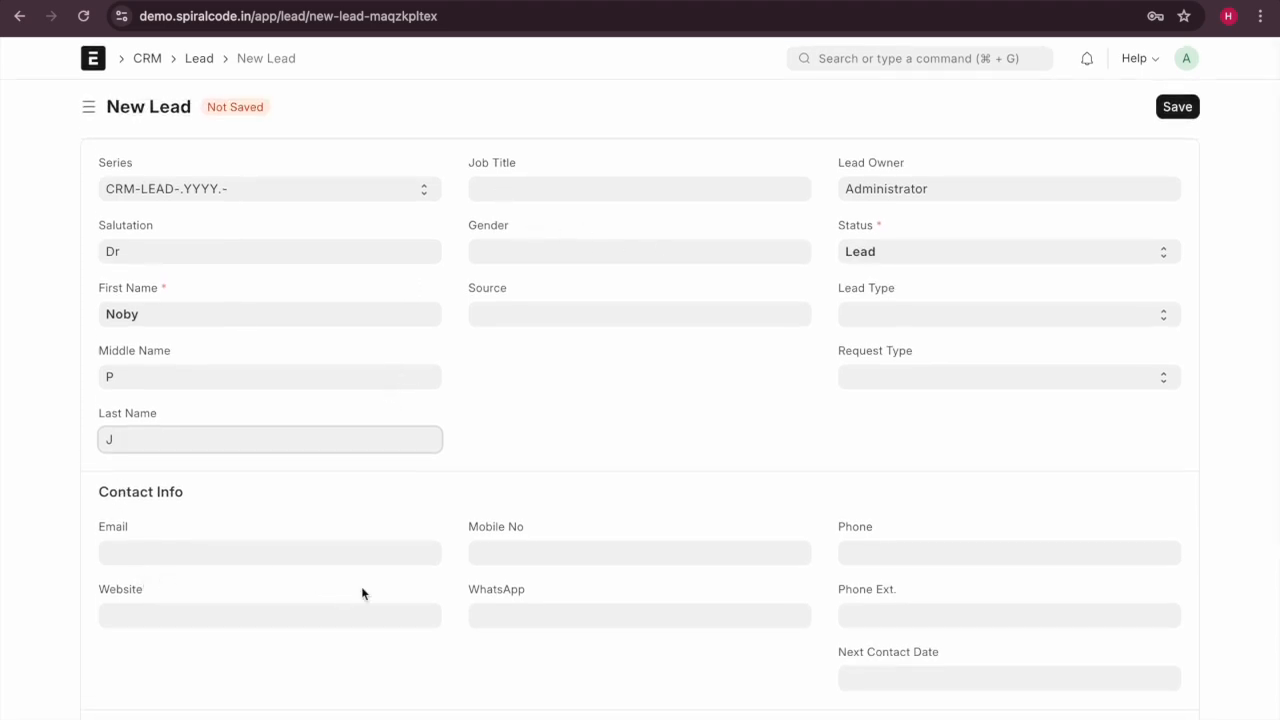
scroll(361, 593, "down", 3)
Fill in the lead's e-mail address and mobile number.
left_click(323, 477)
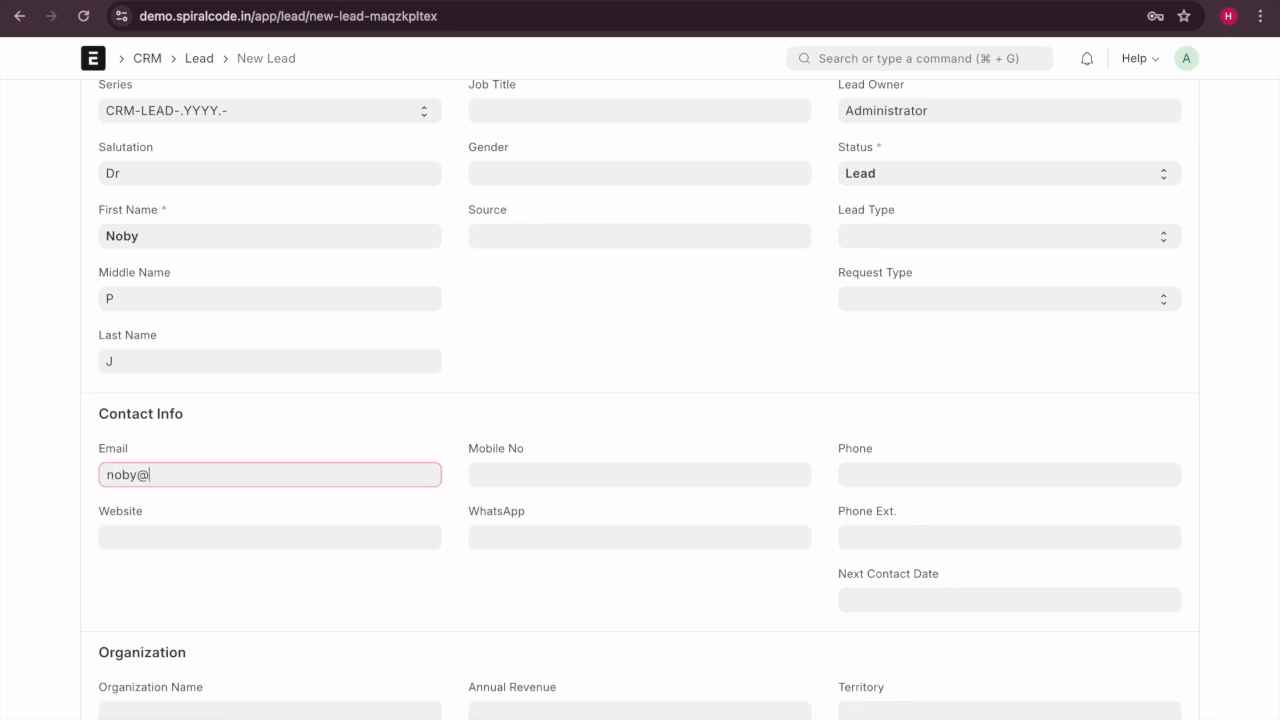
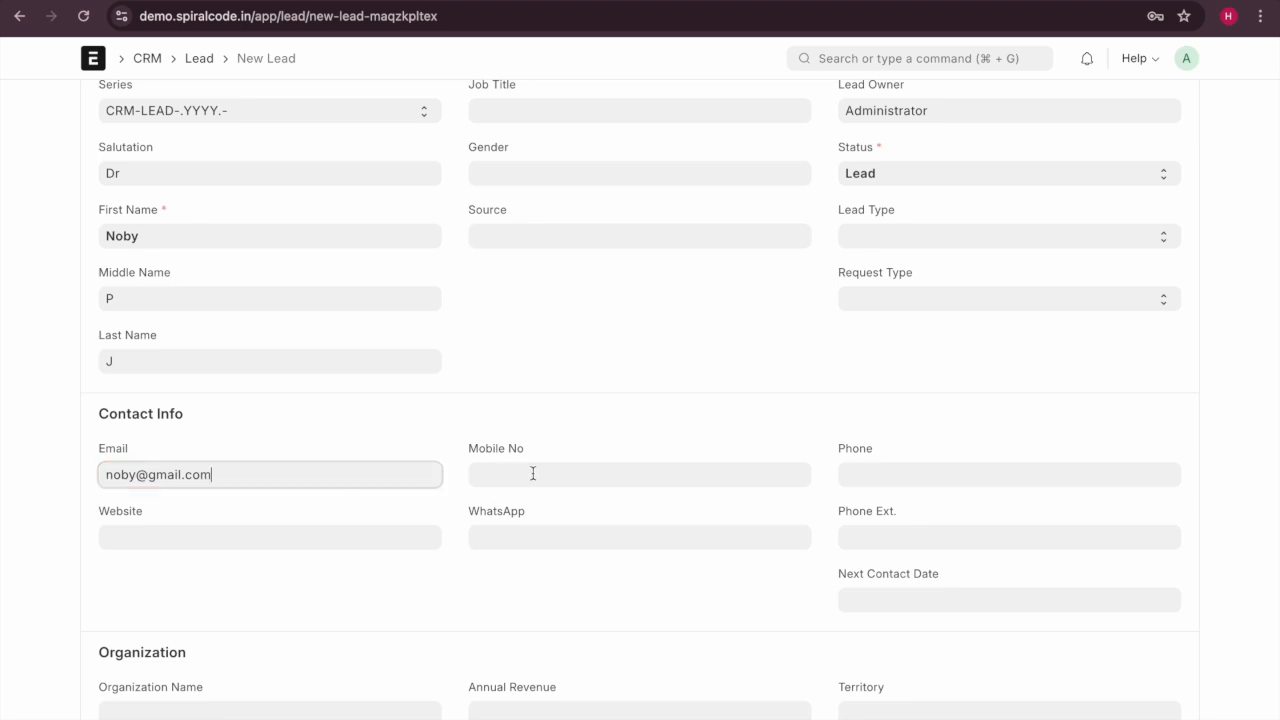
left_click(531, 474)
type("123456")
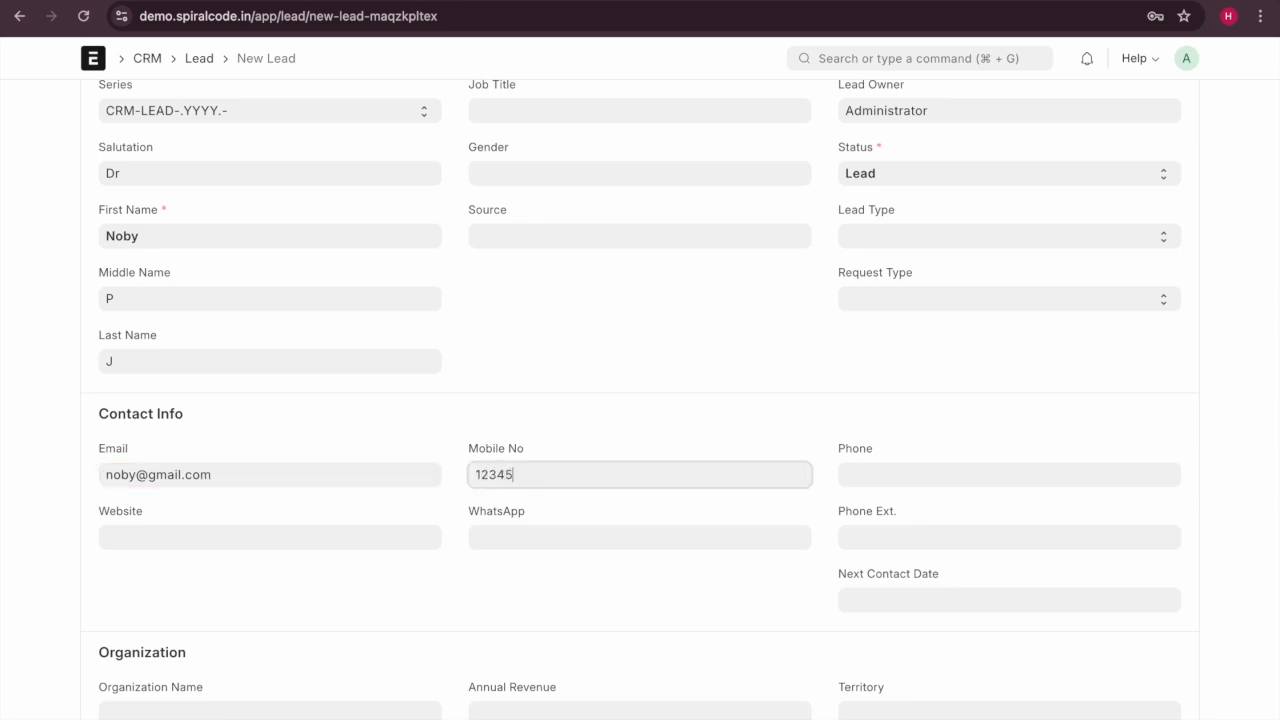
left_click(905, 476)
scroll(782, 562, "down", 3)
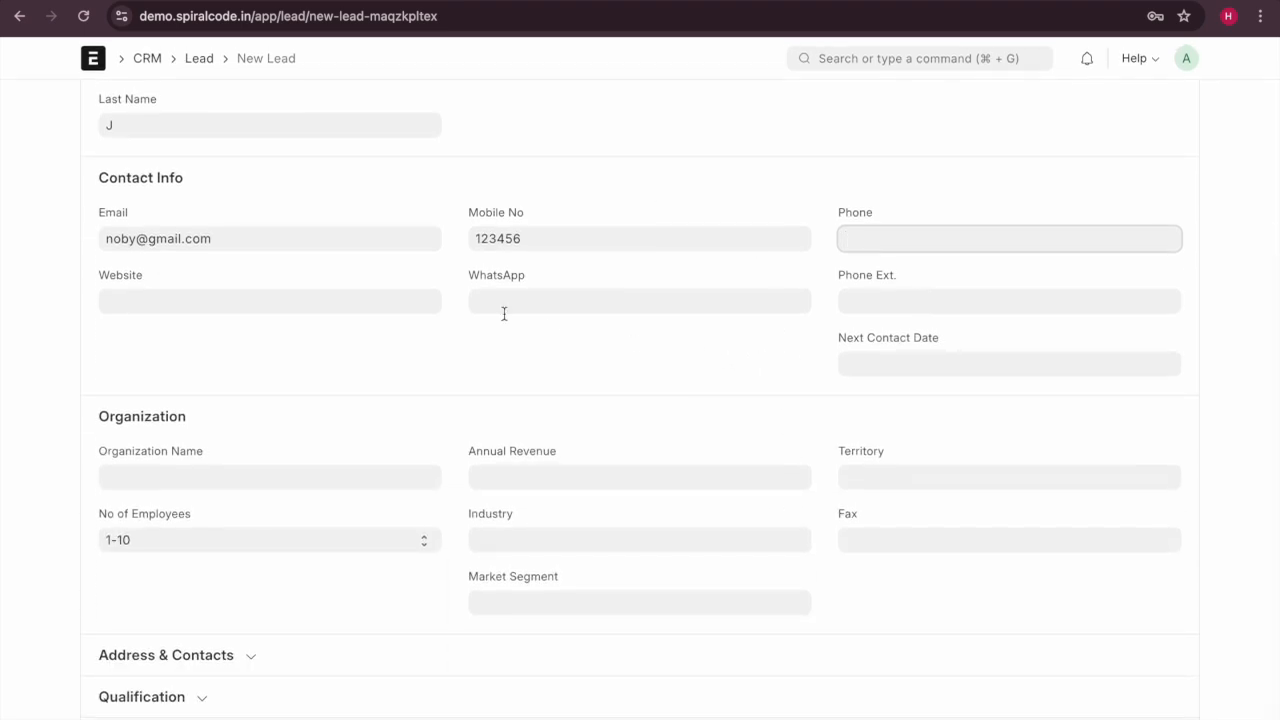
left_click(236, 296)
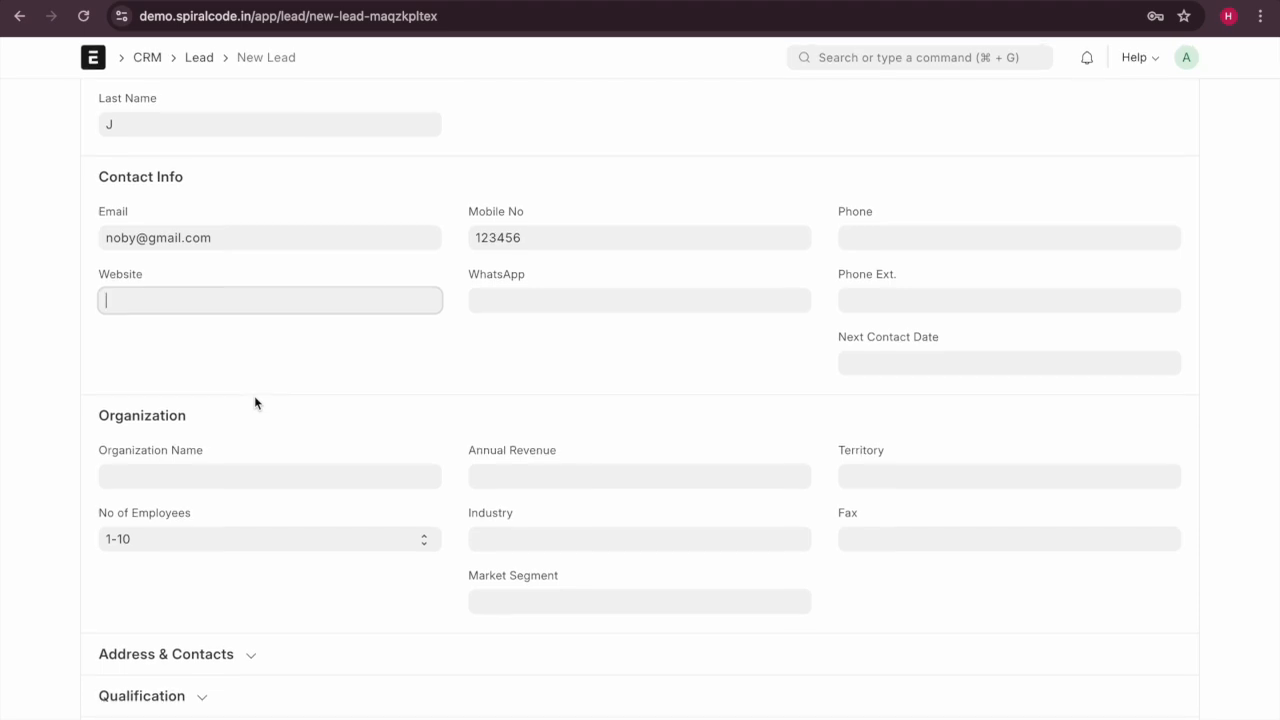
Set the Next Contact Date to 30-09-2024 from the calendar.
left_click(864, 365)
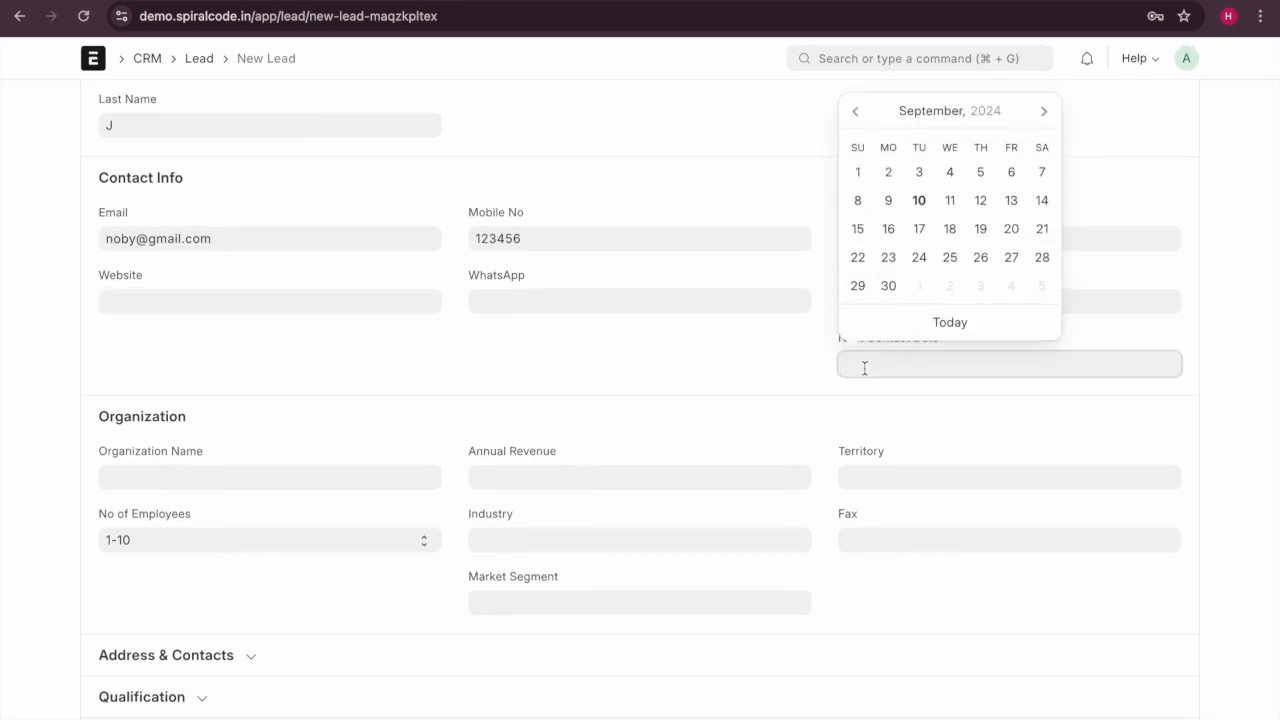
left_click(919, 201)
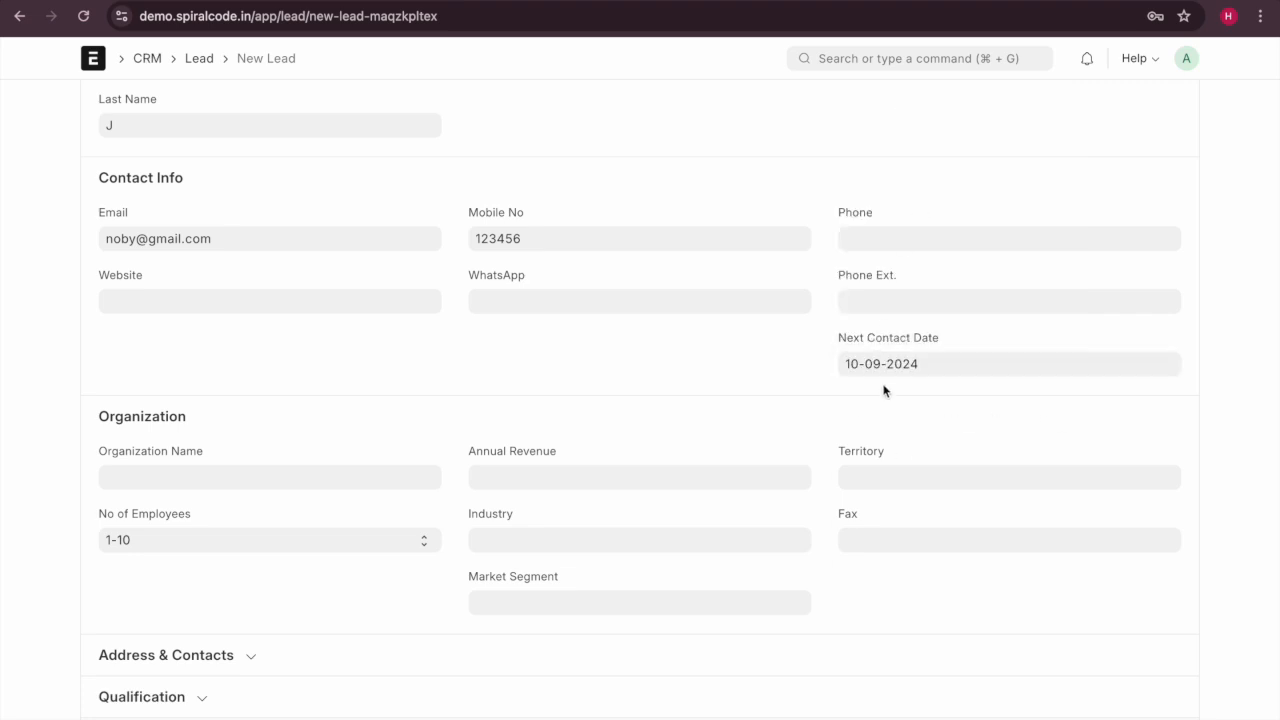
left_click(895, 366)
left_click(888, 285)
left_click(126, 476)
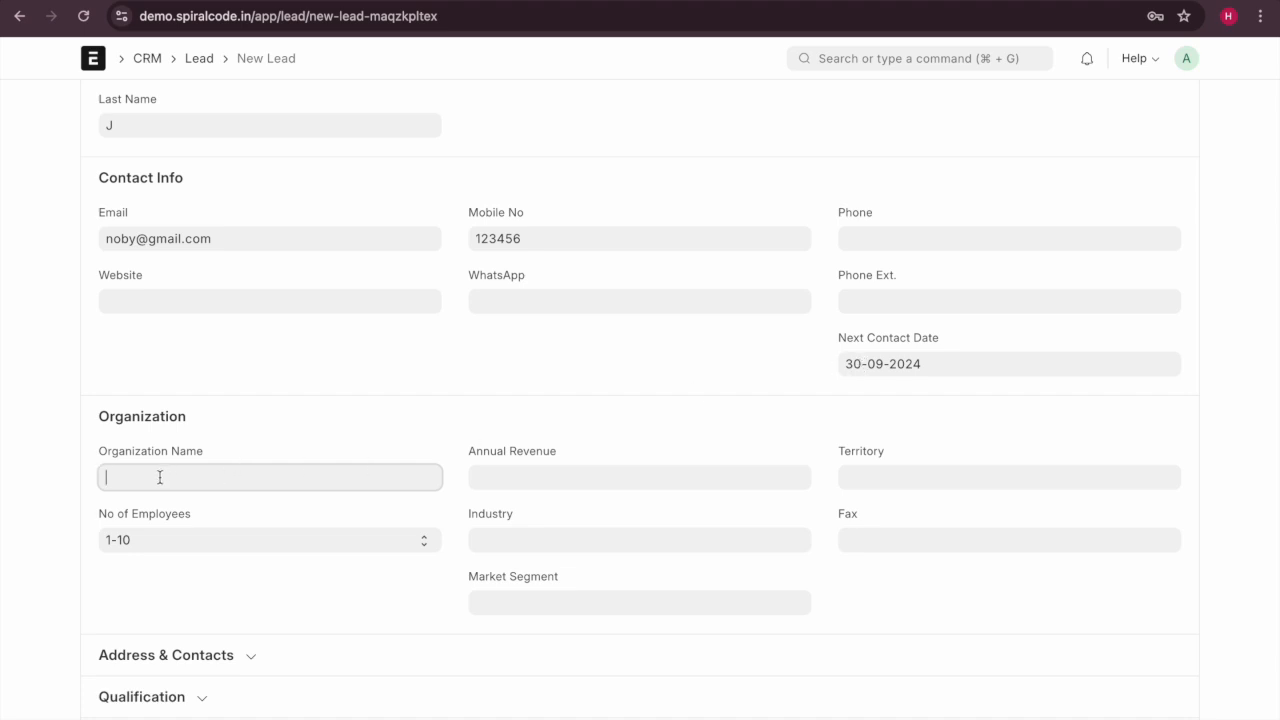
scroll(159, 477, "up", 5)
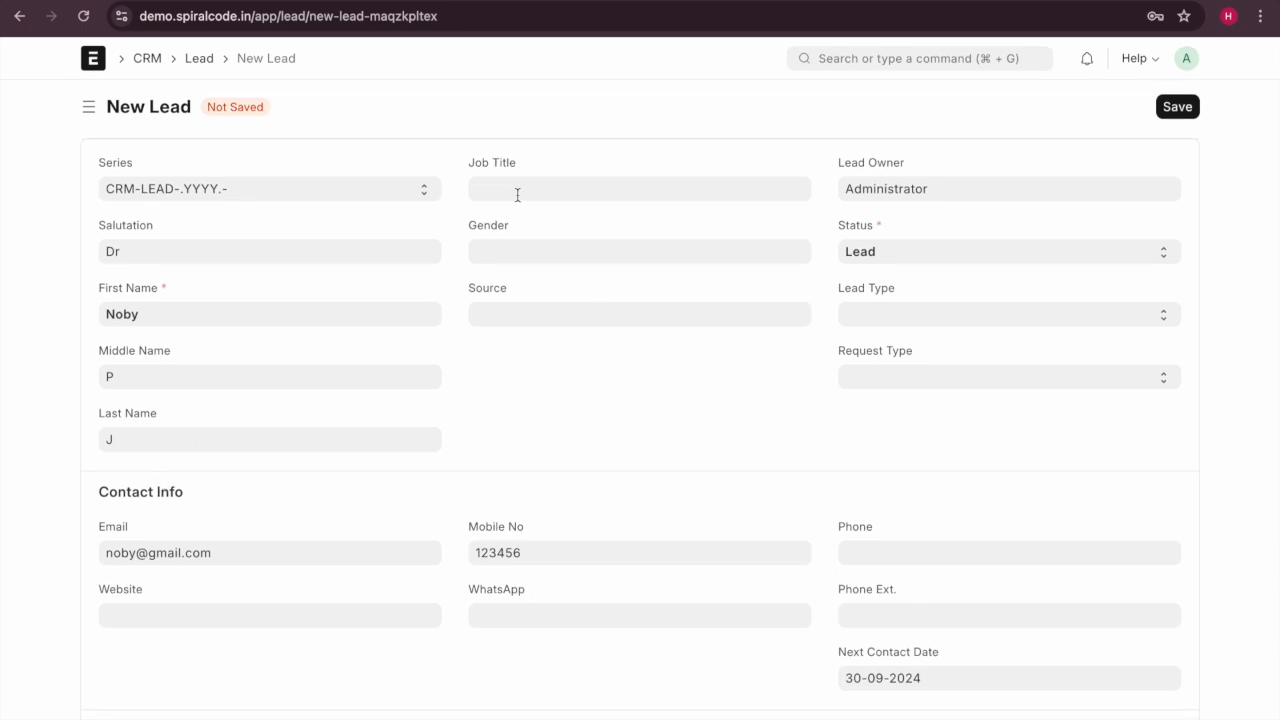
Set the lead's gender to Male and its source to Advertisement.
left_click(511, 192)
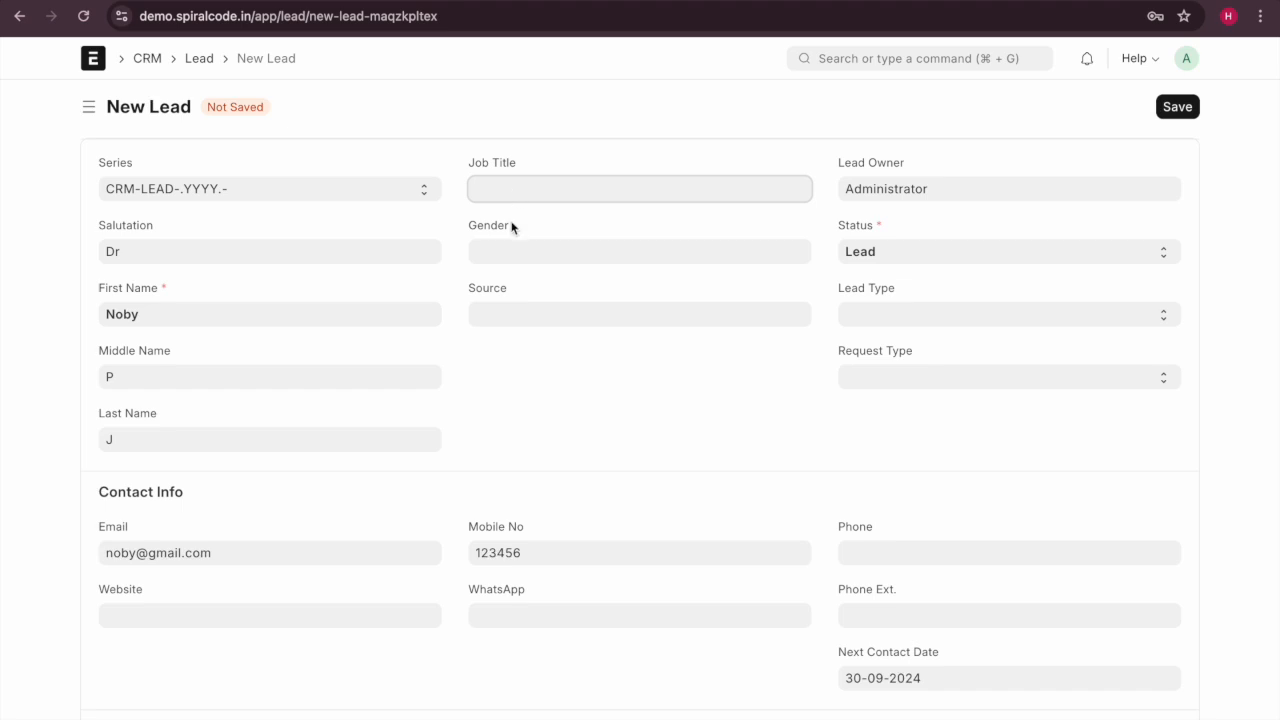
left_click(517, 252)
type("ma")
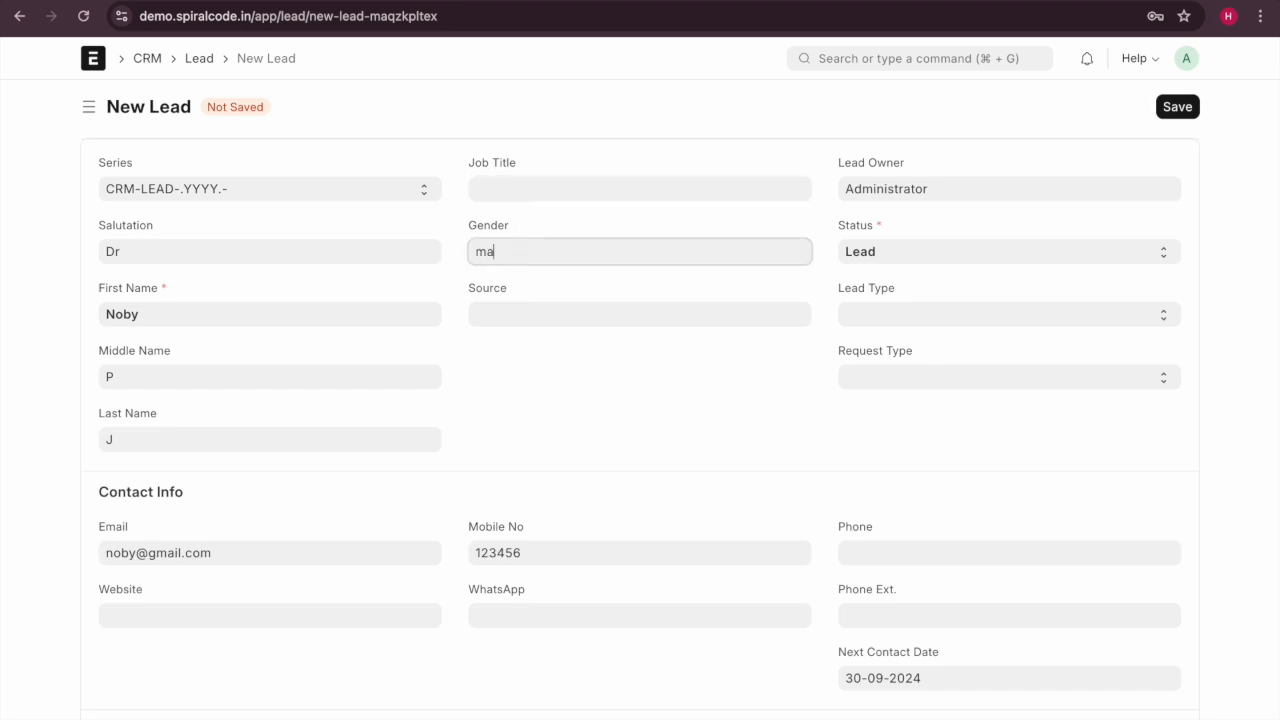
left_click(542, 290)
left_click(524, 316)
scroll(590, 428, "down", 1)
scroll(590, 428, "up", 1)
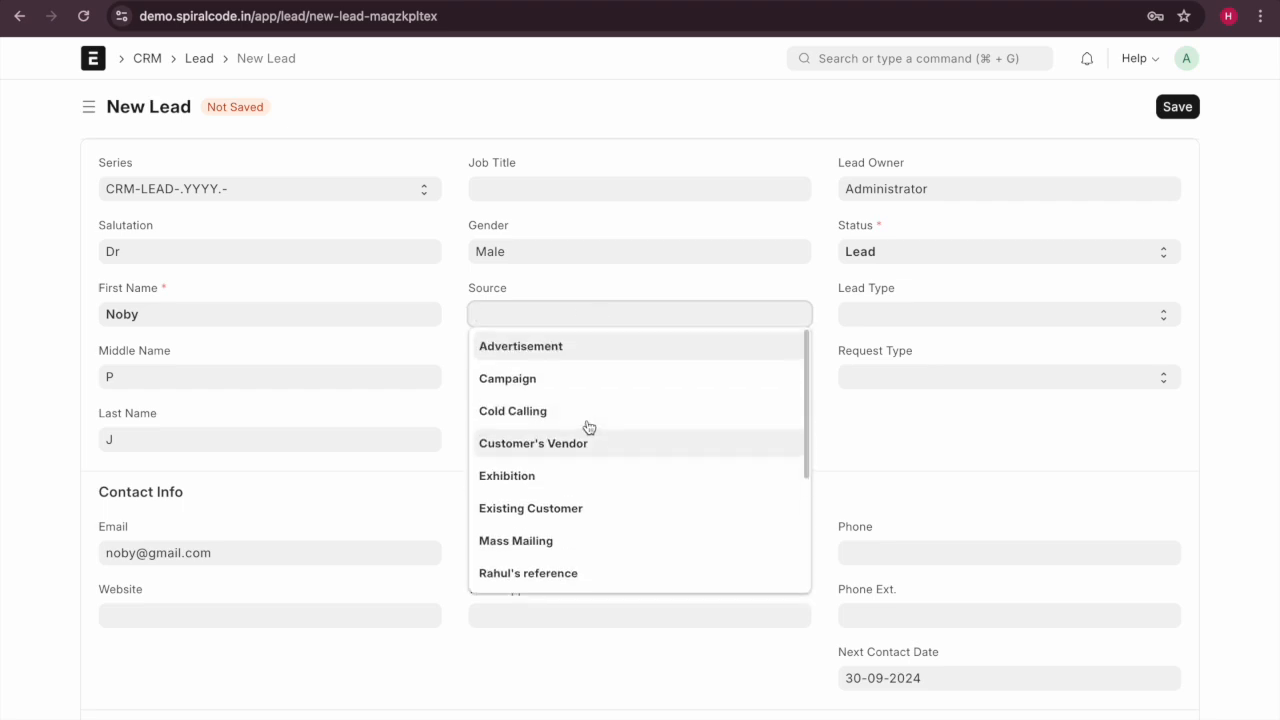
left_click(575, 348)
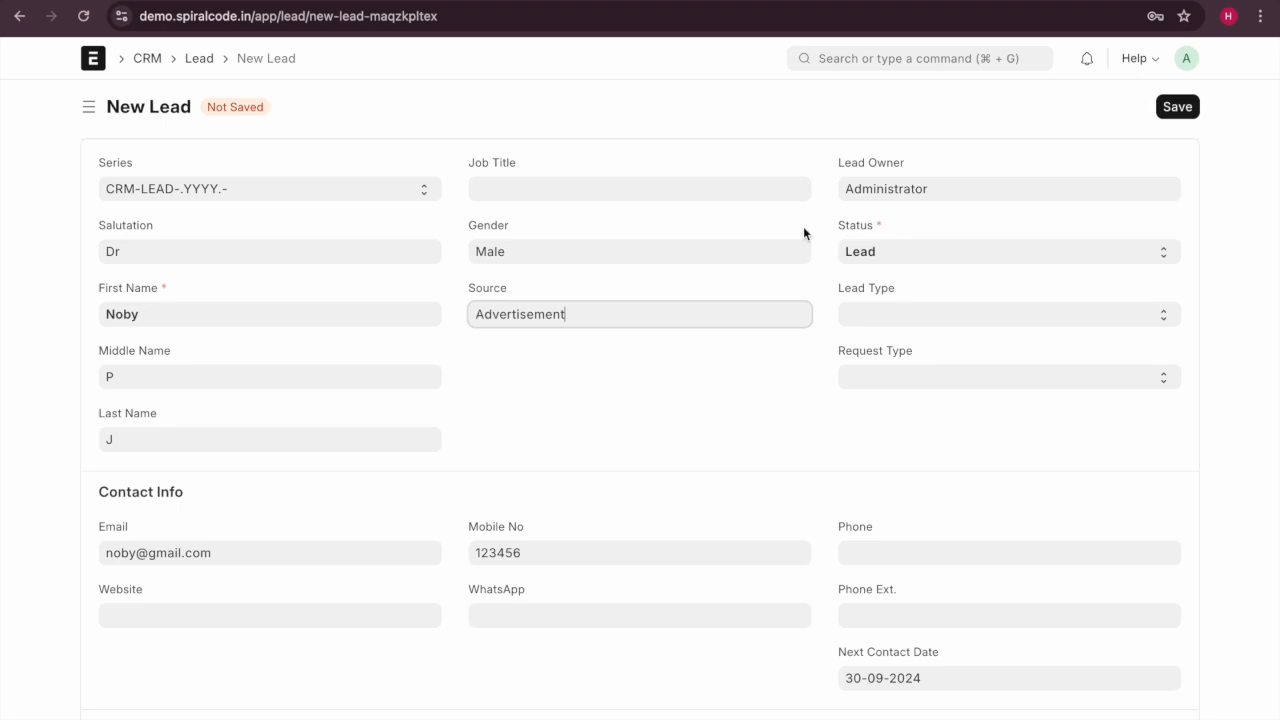
Keep Status as Lead and leave Lead Type and Request Type blank.
left_click(926, 188)
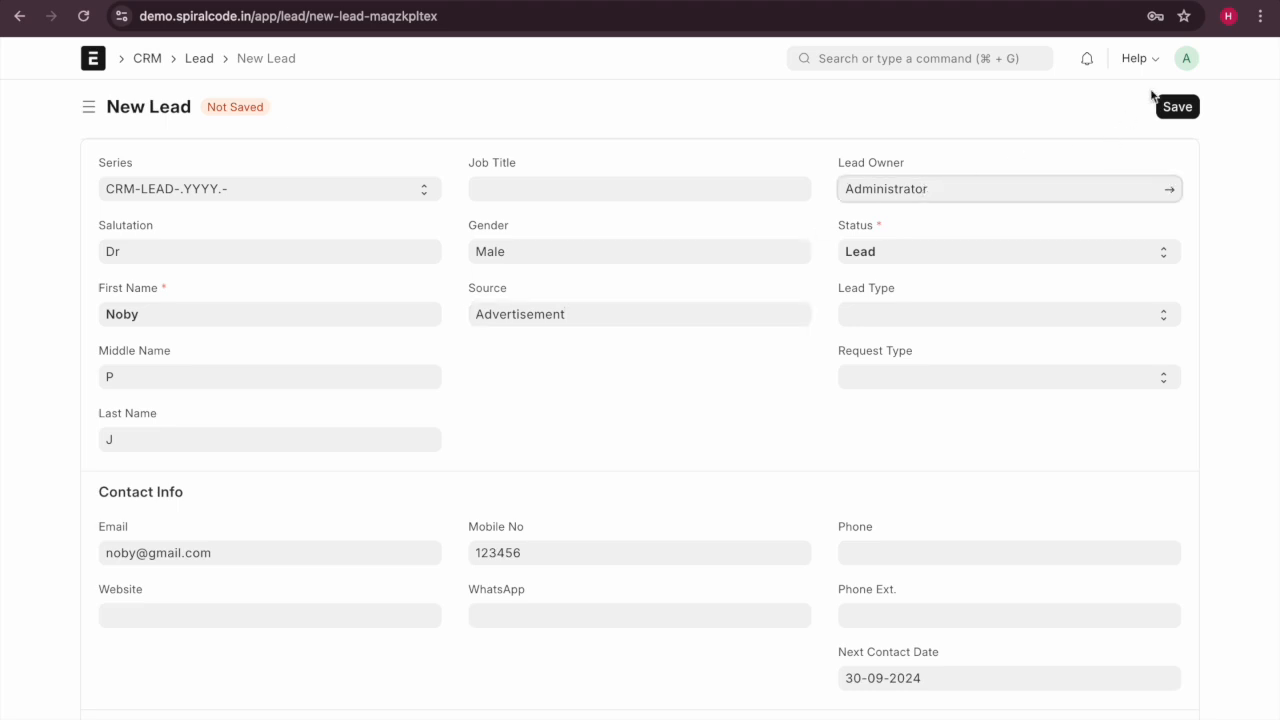
left_click(937, 255)
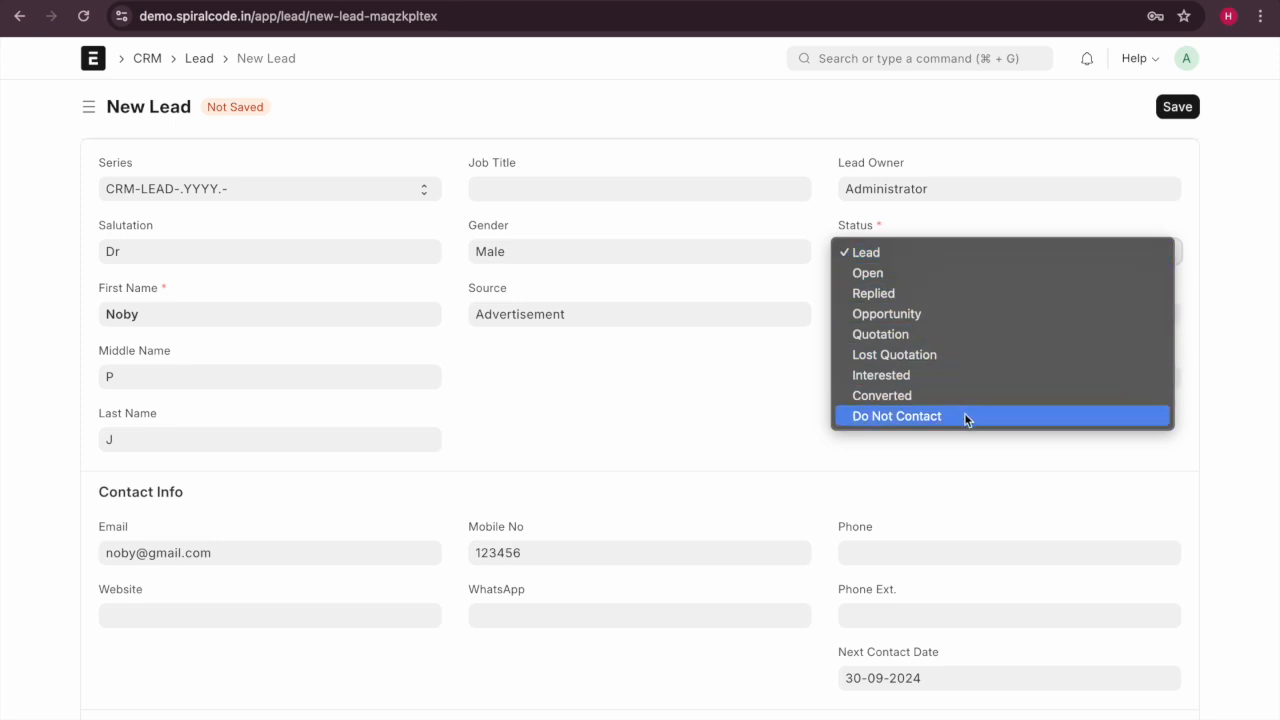
left_click(921, 253)
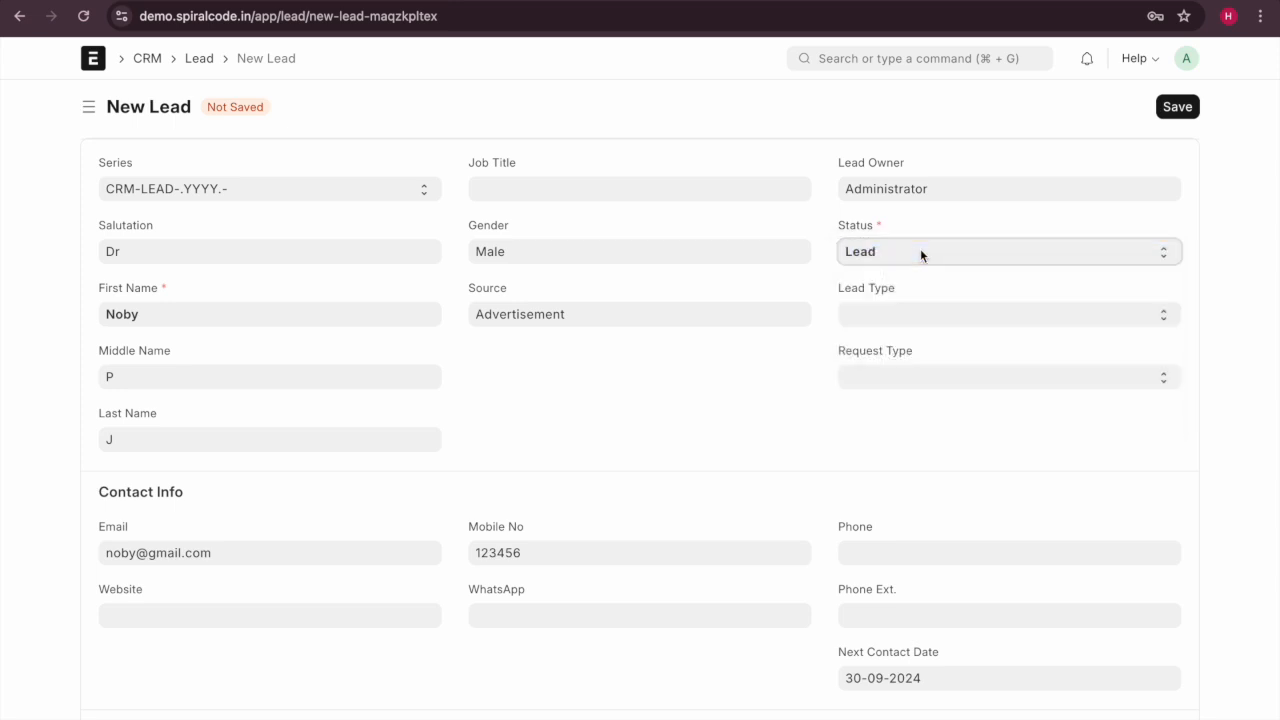
left_click(920, 252)
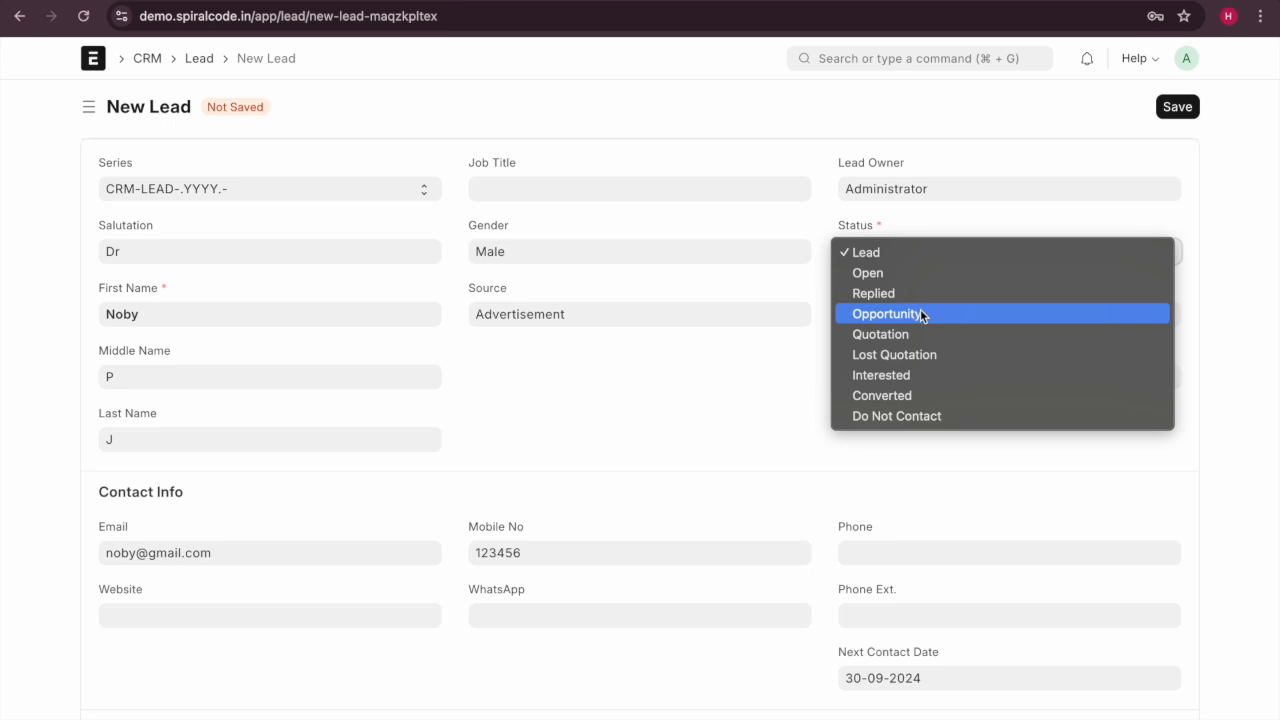
left_click(915, 258)
left_click(884, 316)
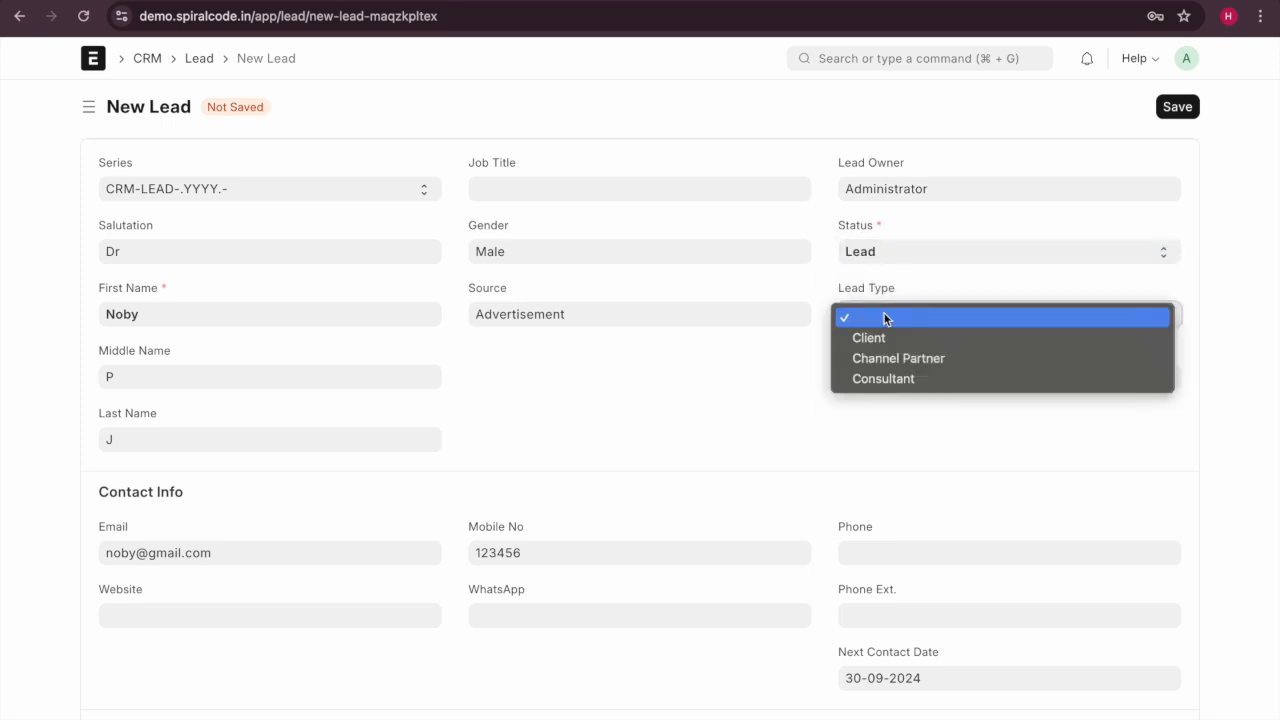
left_click(884, 316)
left_click(922, 383)
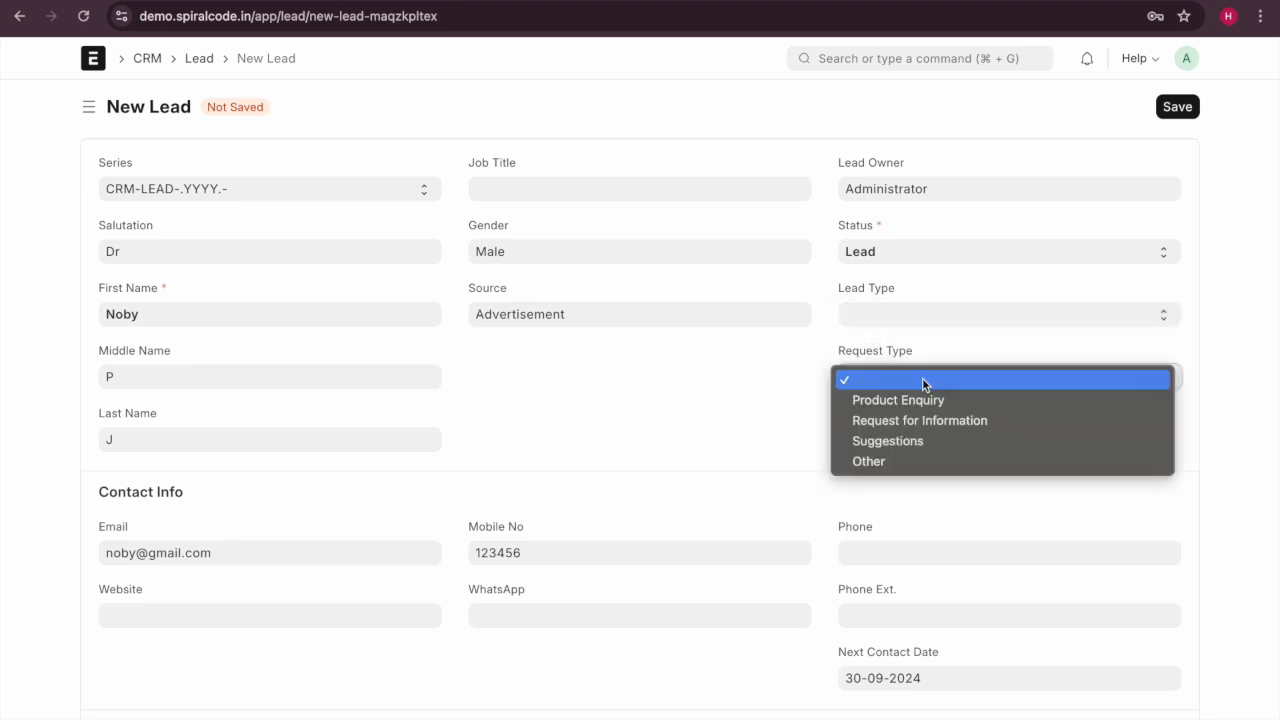
left_click(677, 485)
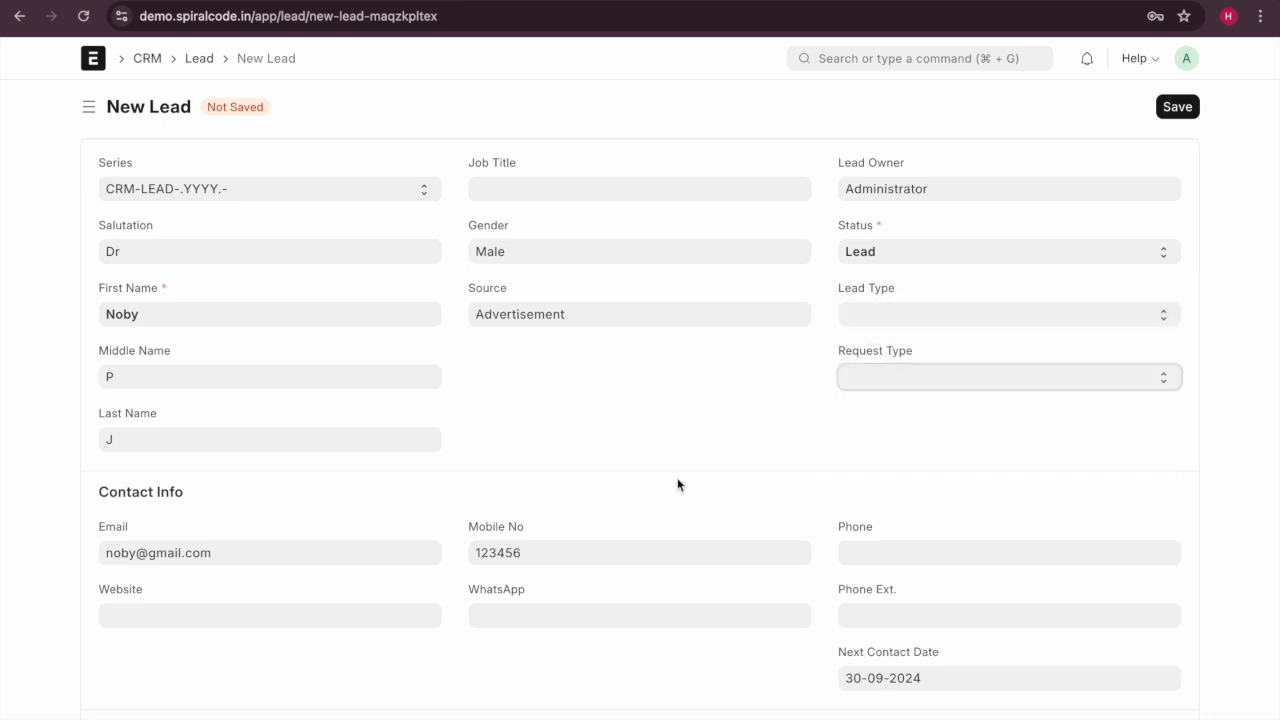
scroll(677, 485, "down", 2)
left_click(908, 308)
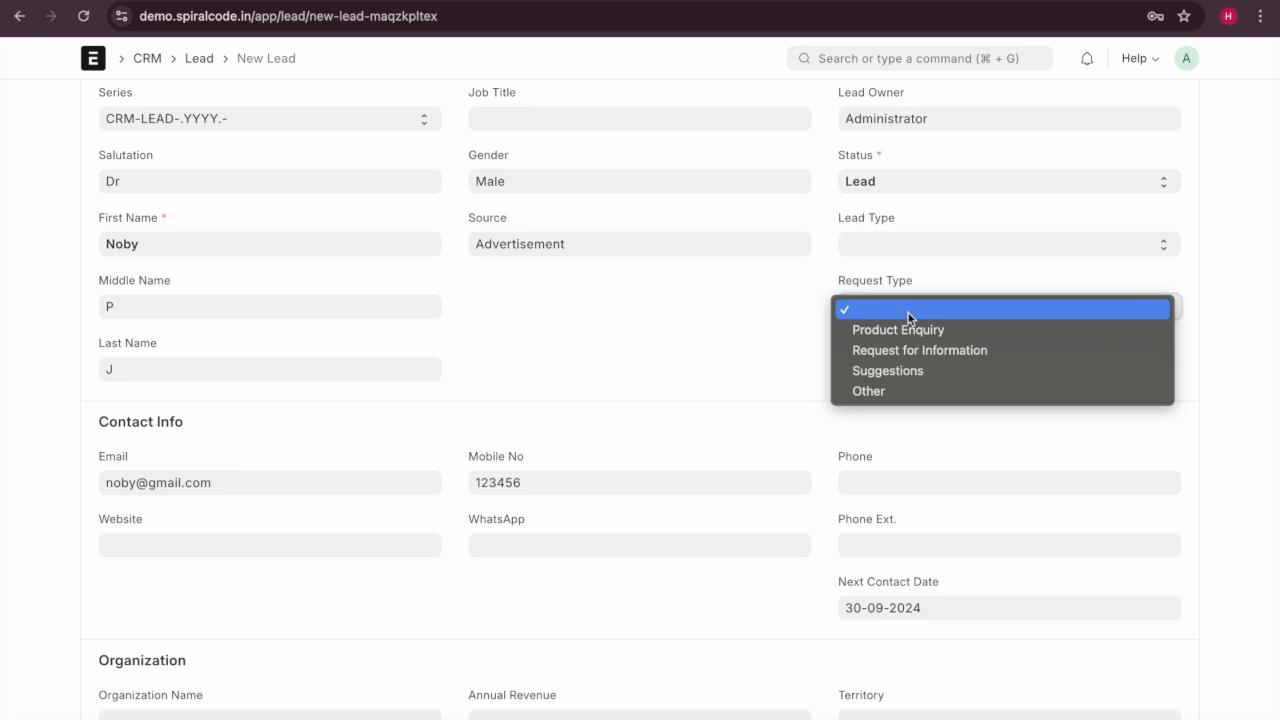
left_click(805, 372)
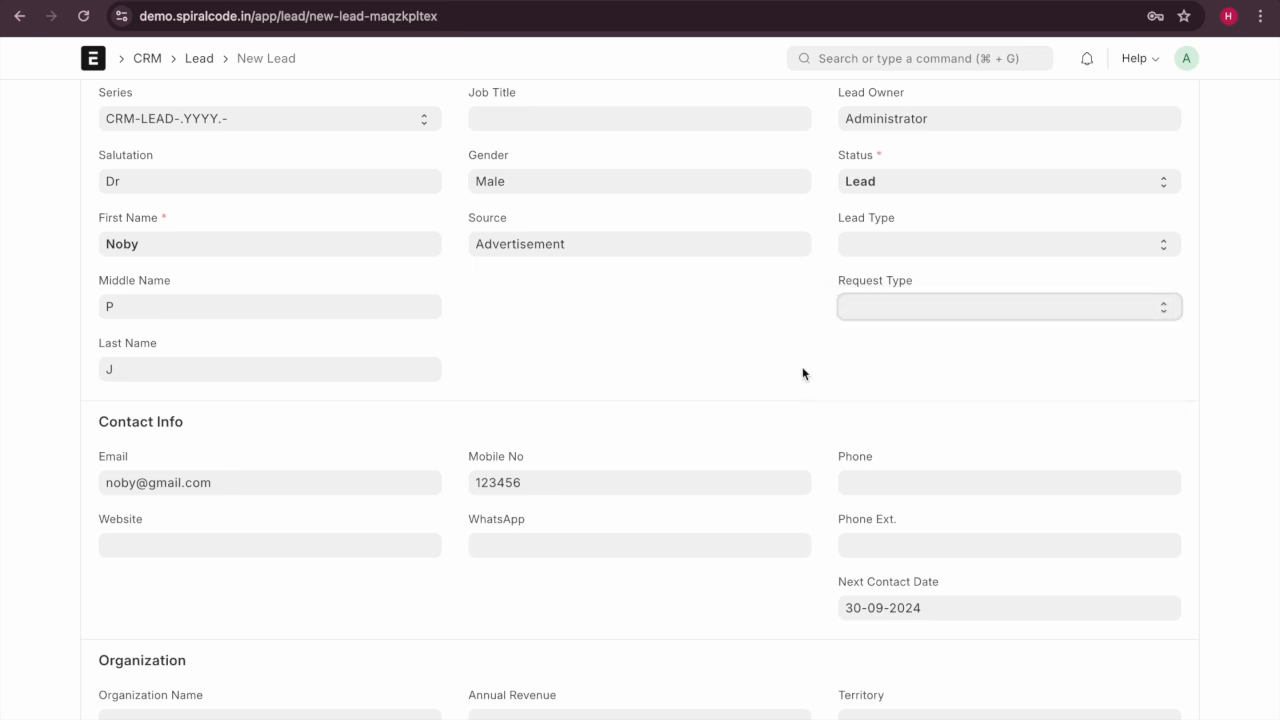
scroll(802, 374, "down", 3)
scroll(802, 374, "down", 2)
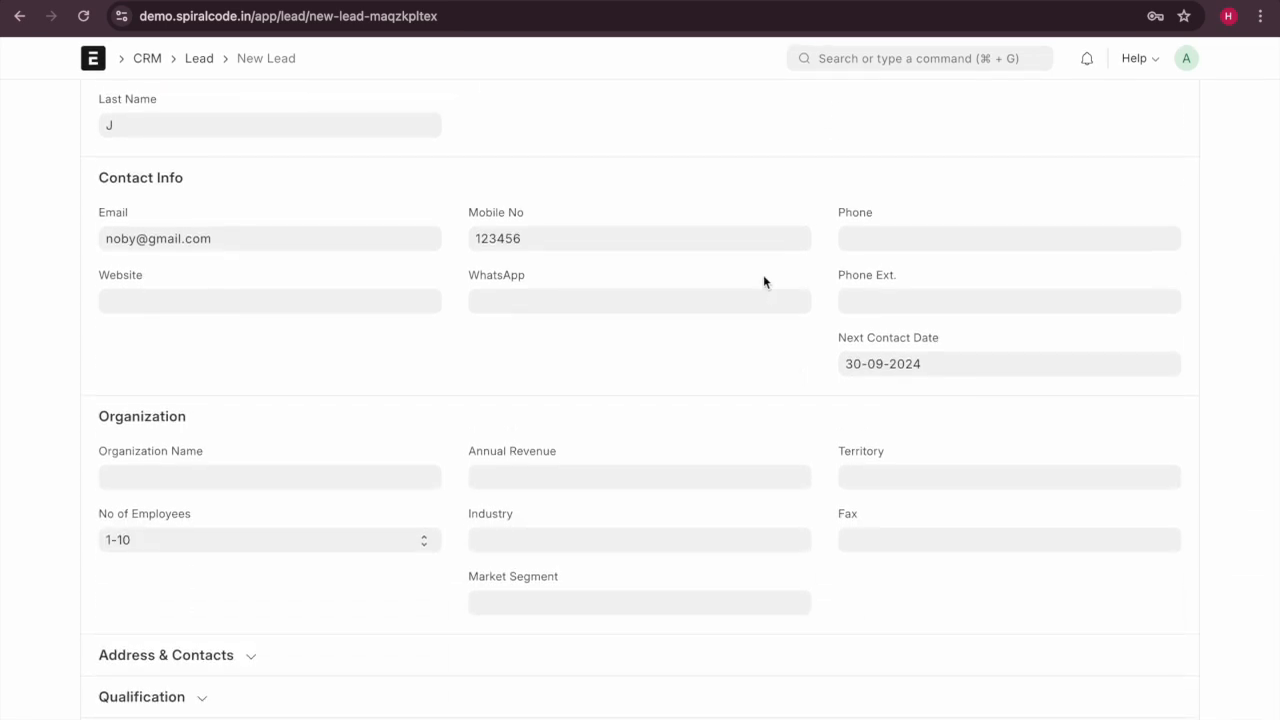
left_click(159, 476)
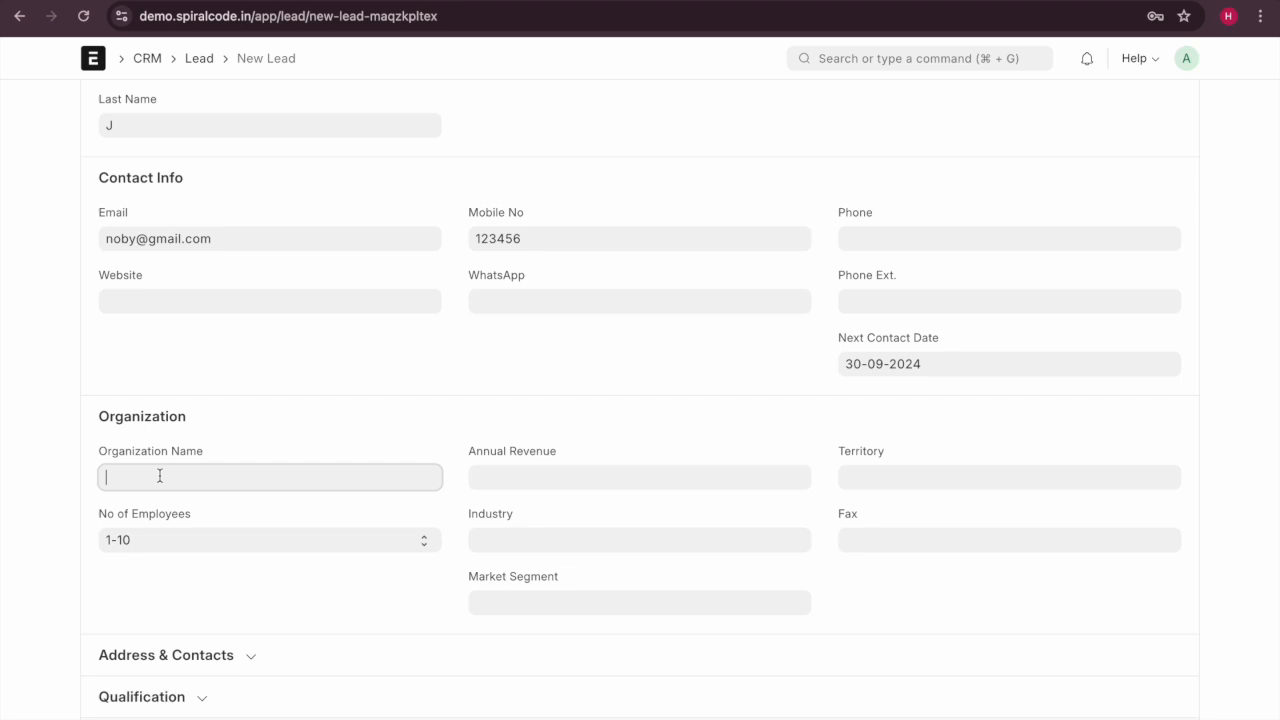
left_click(537, 476)
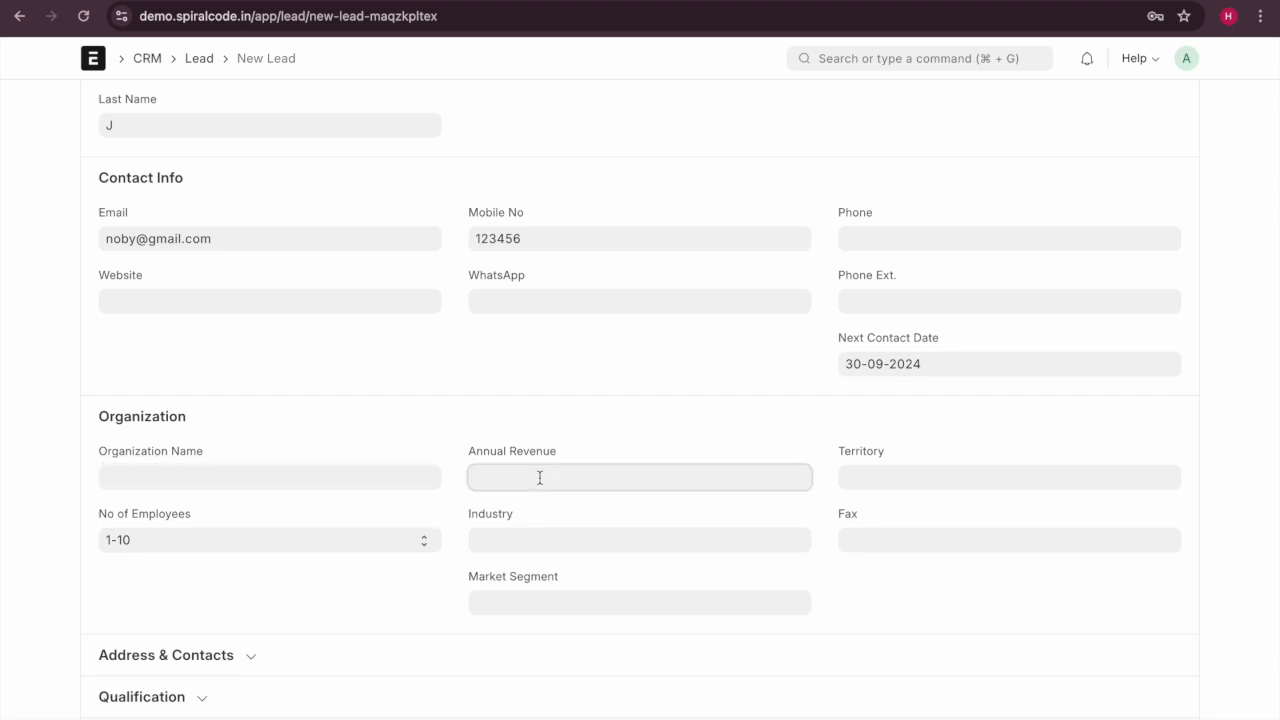
left_click(891, 474)
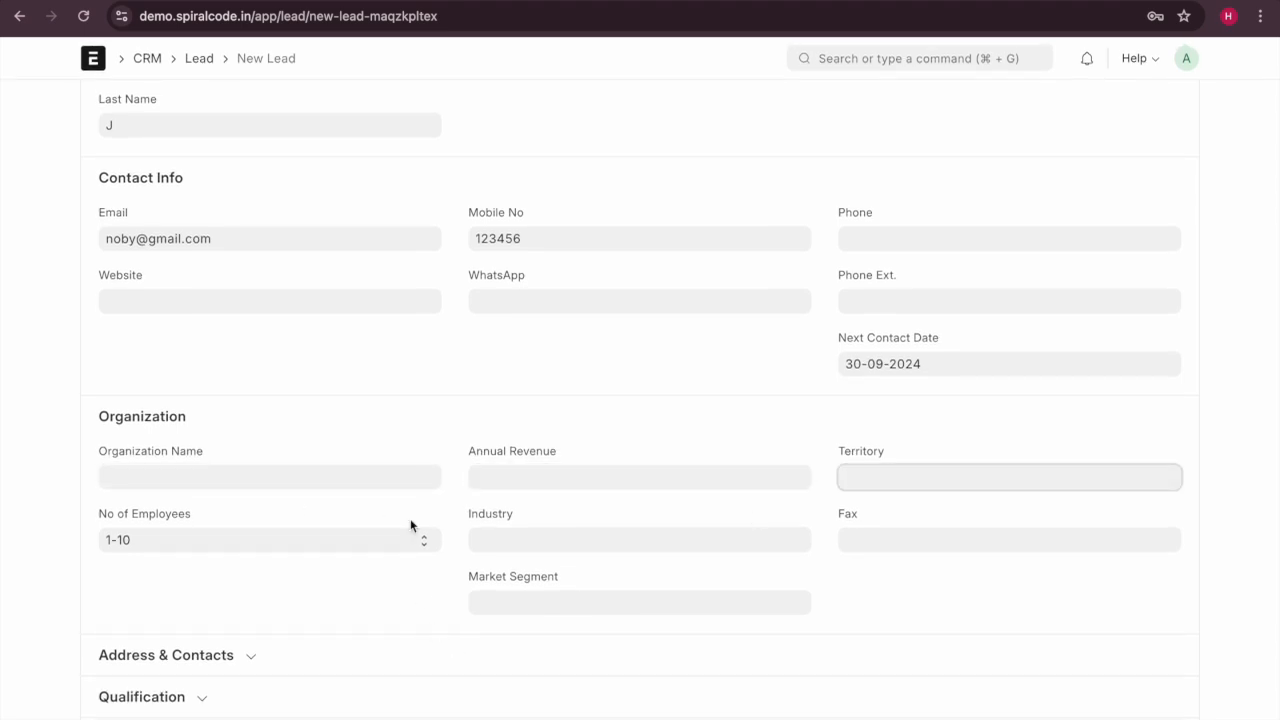
left_click(623, 559)
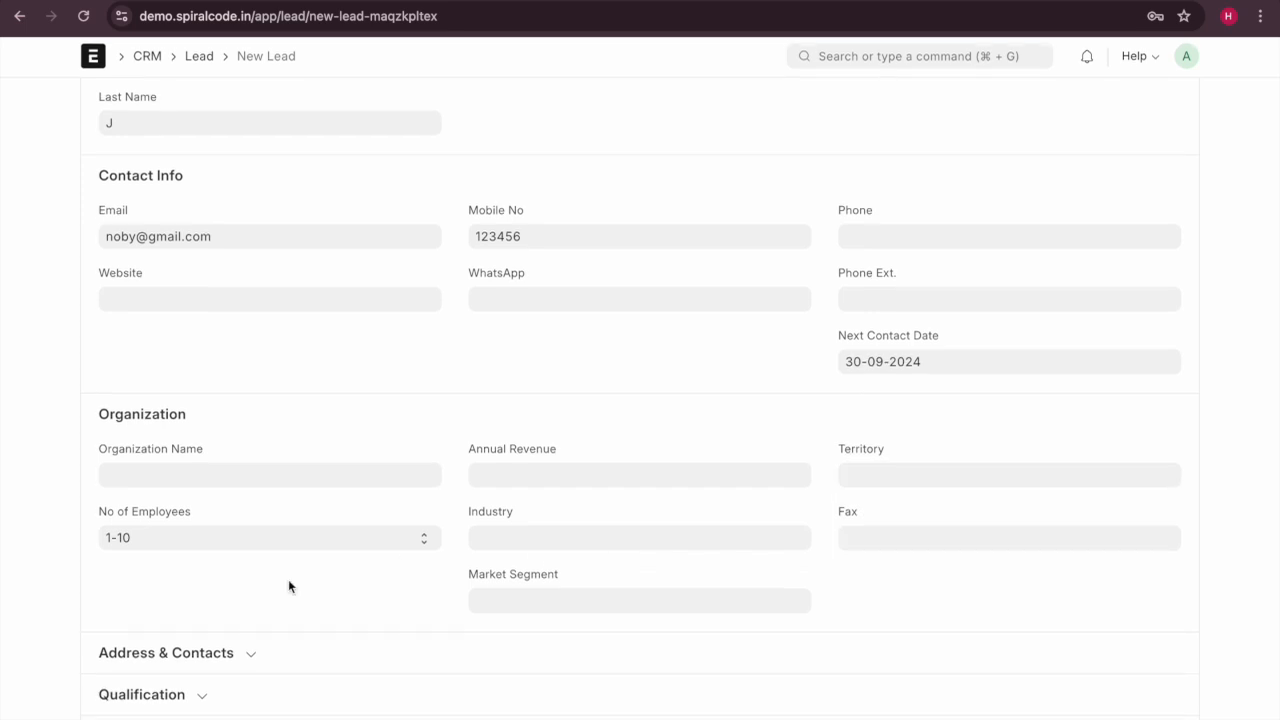
left_click(248, 538)
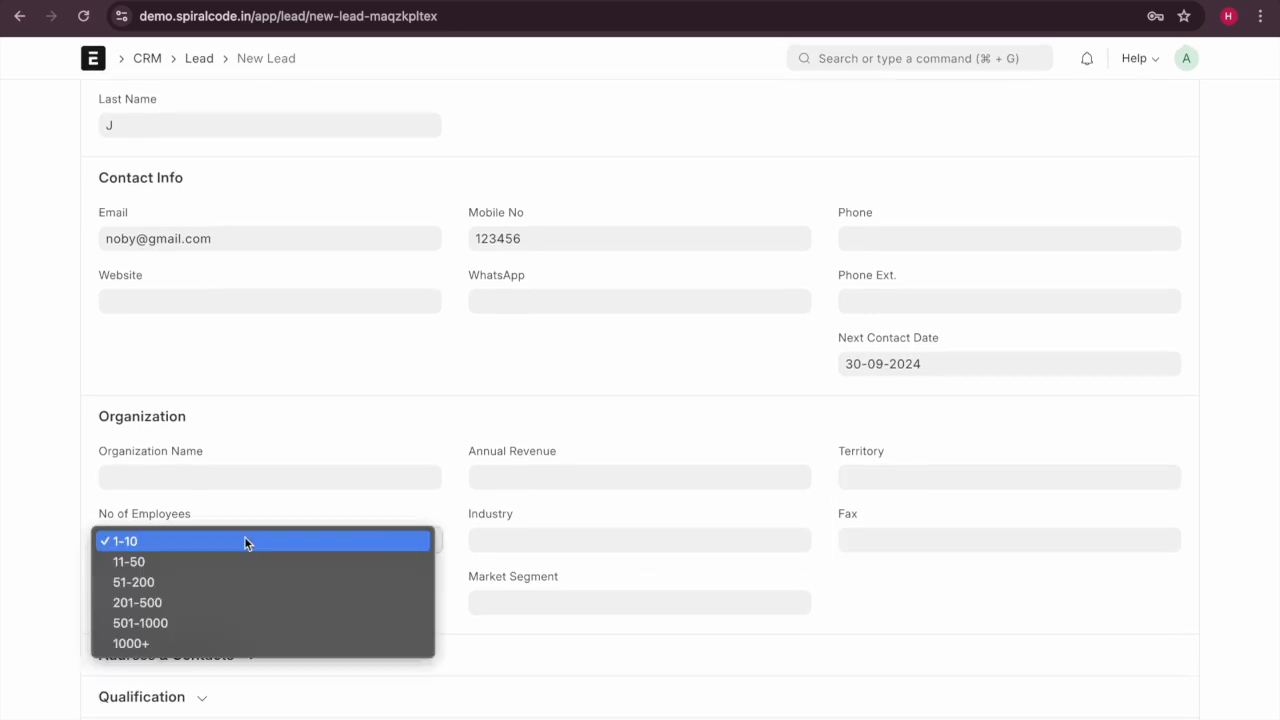
left_click(247, 541)
scroll(875, 68, "up", 5)
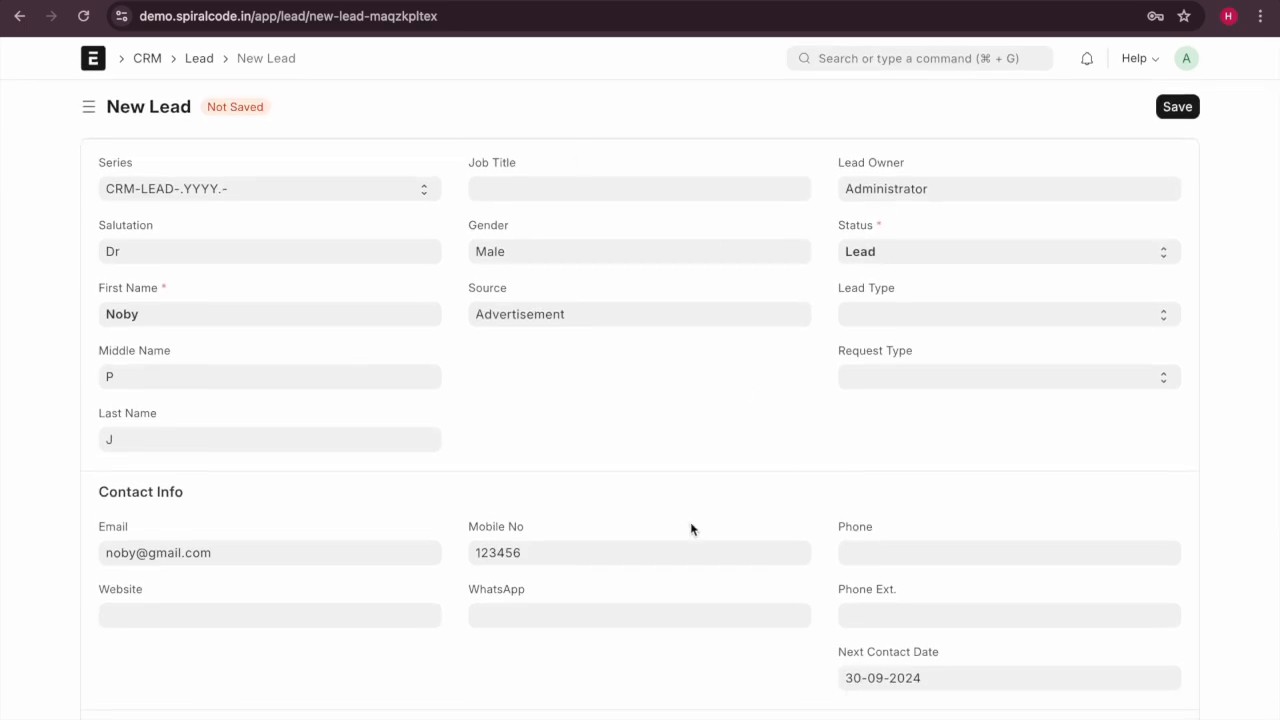
scroll(690, 529, "down", 3)
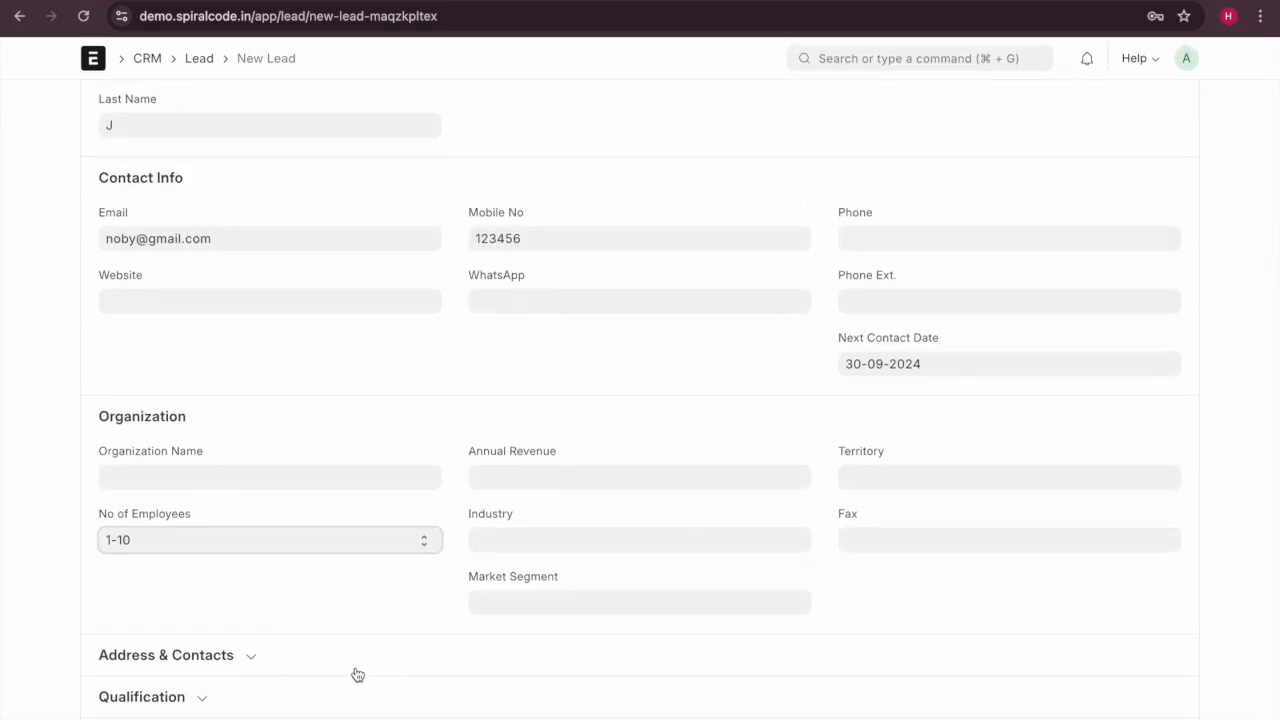
scroll(355, 703, "up", 5)
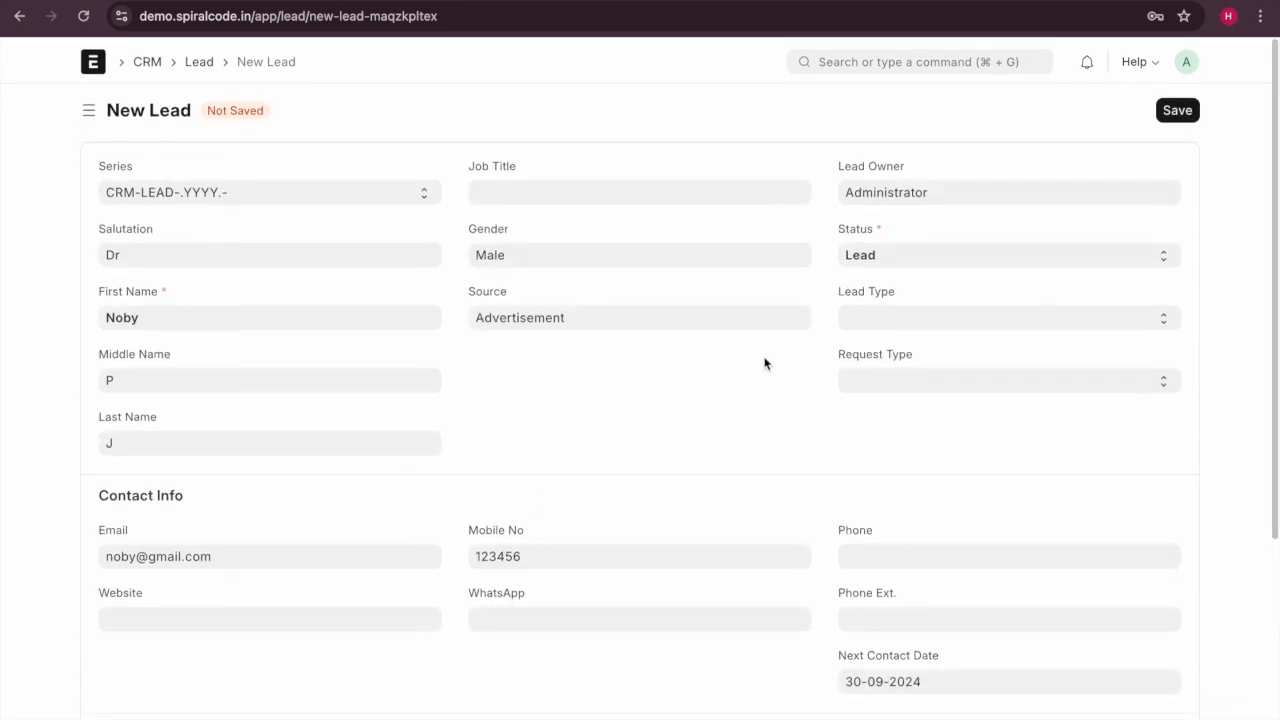
left_click(1179, 108)
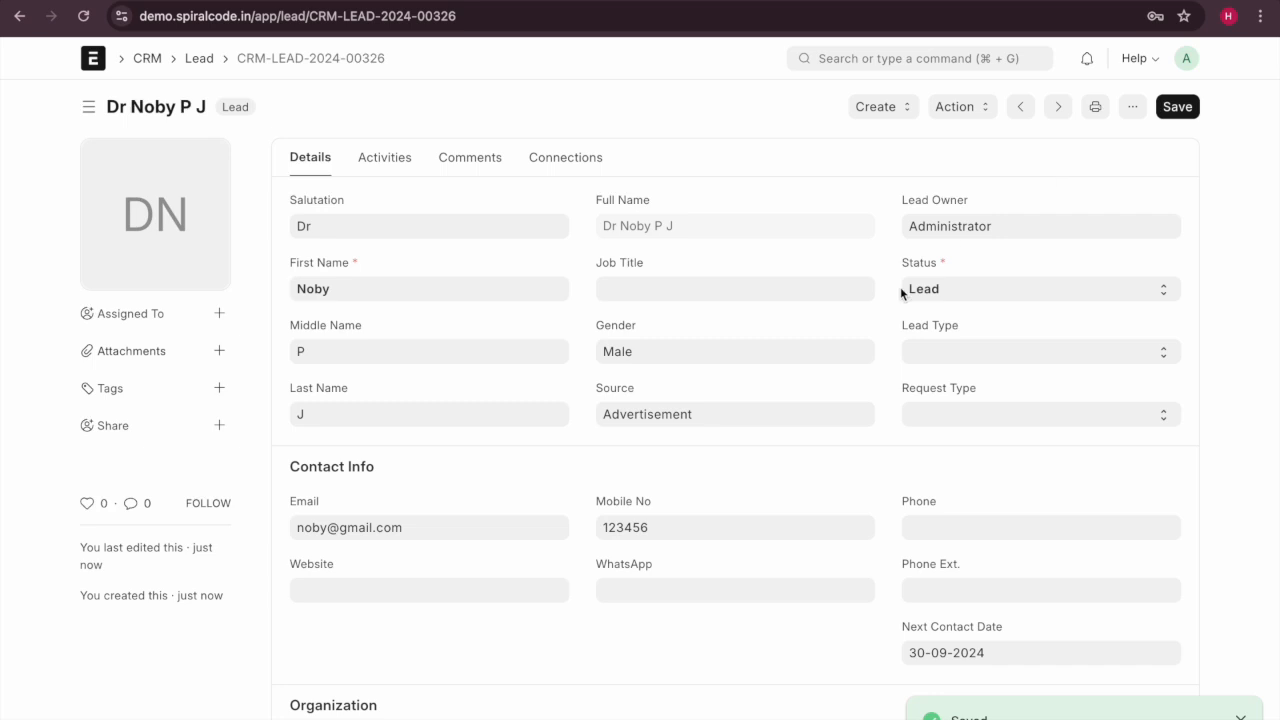
Open the saved lead's ··· menu and choose Customize for the Lead form.
scroll(918, 541, "down", 2)
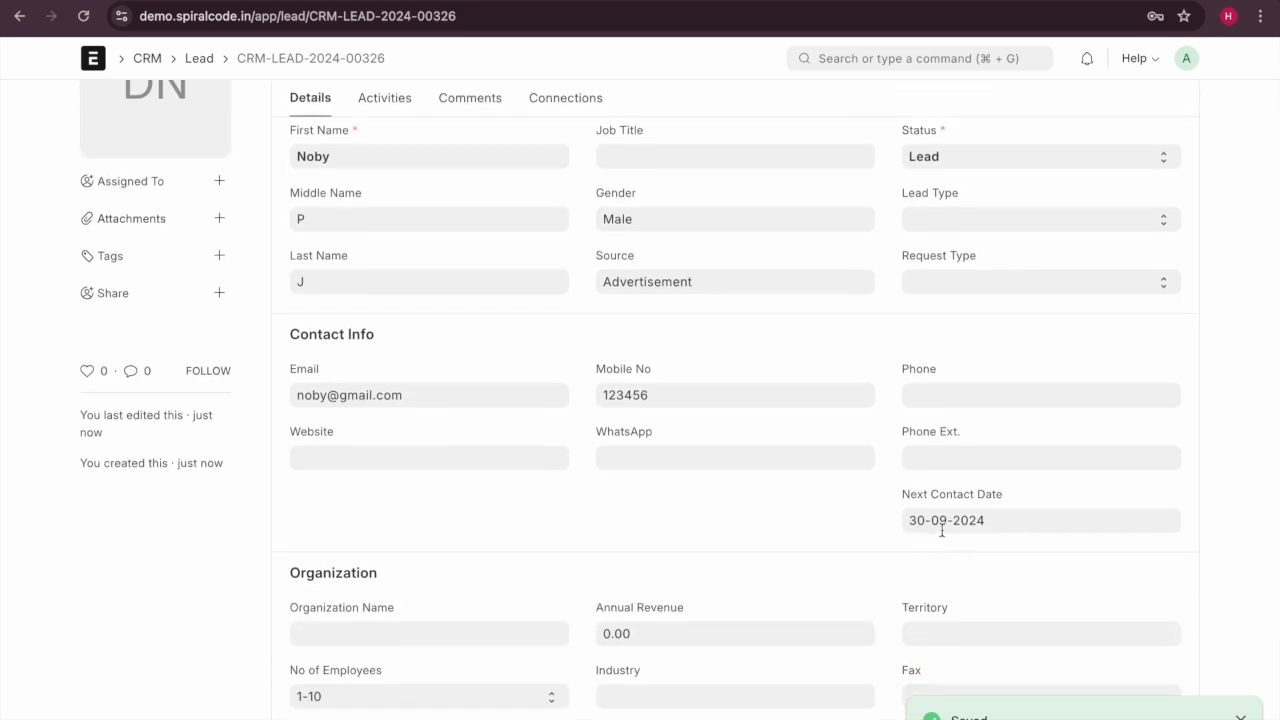
scroll(942, 531, "up", 2)
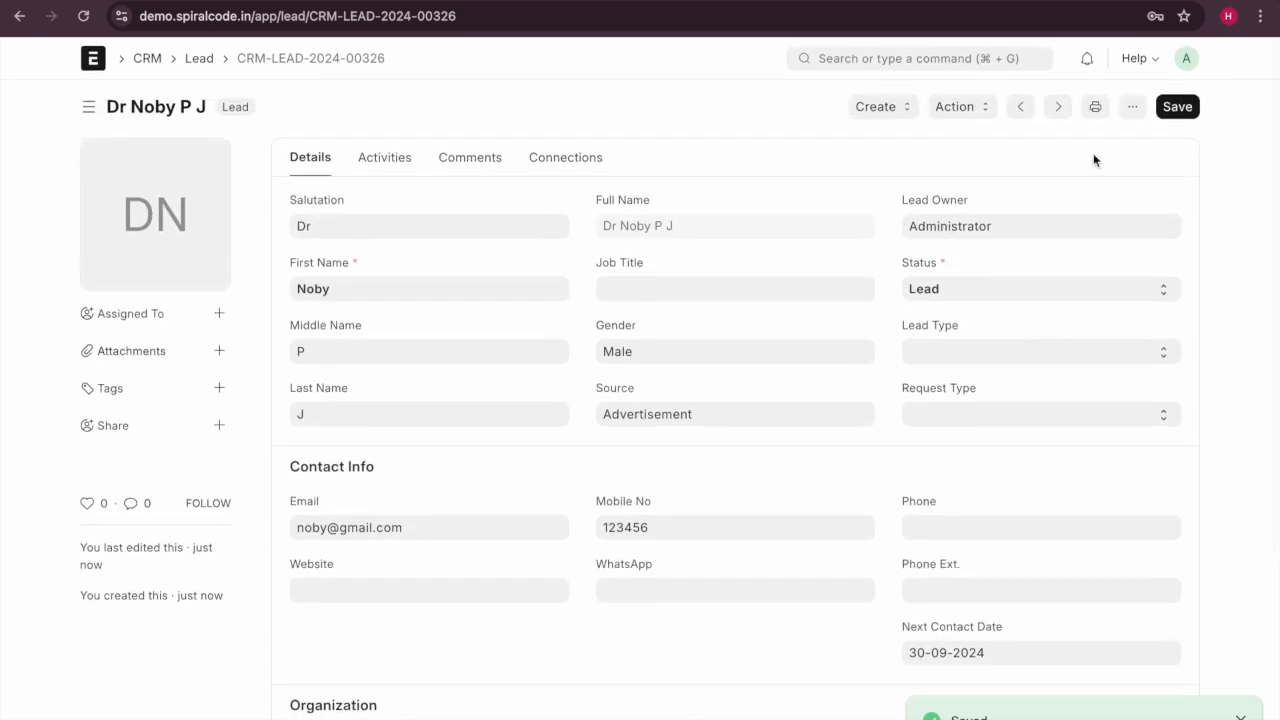
left_click(1132, 108)
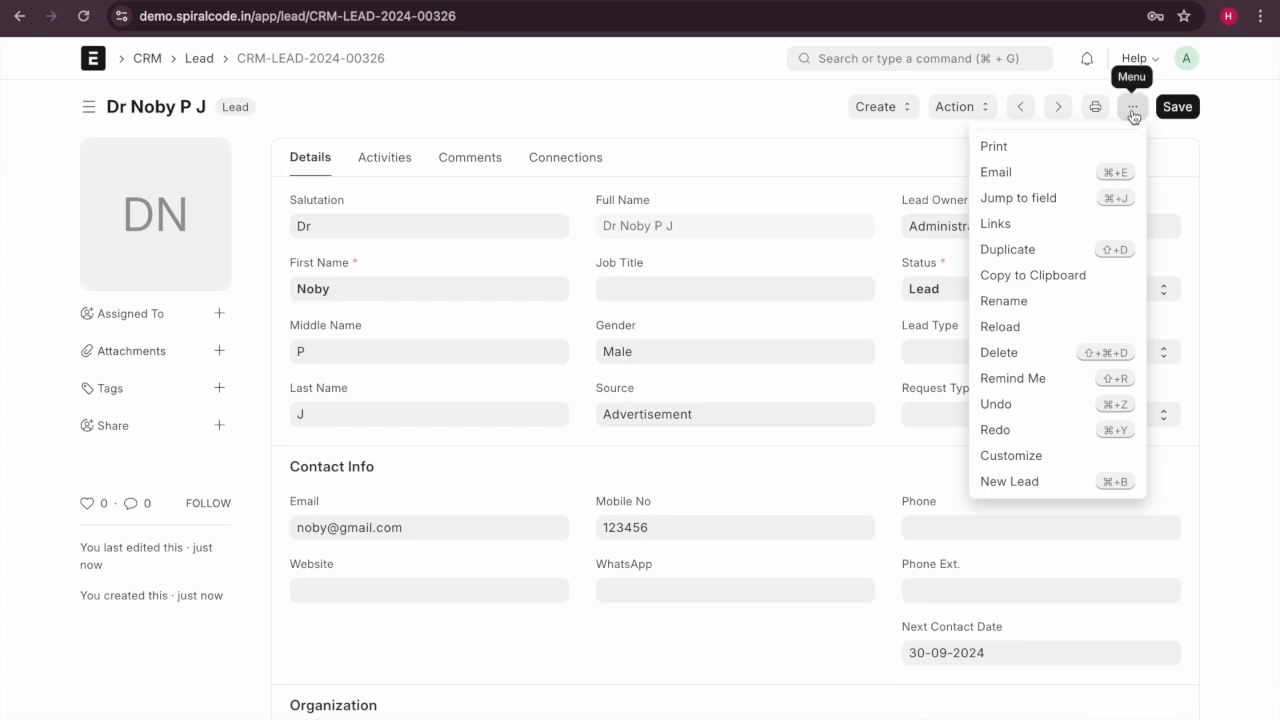
left_click(1055, 458)
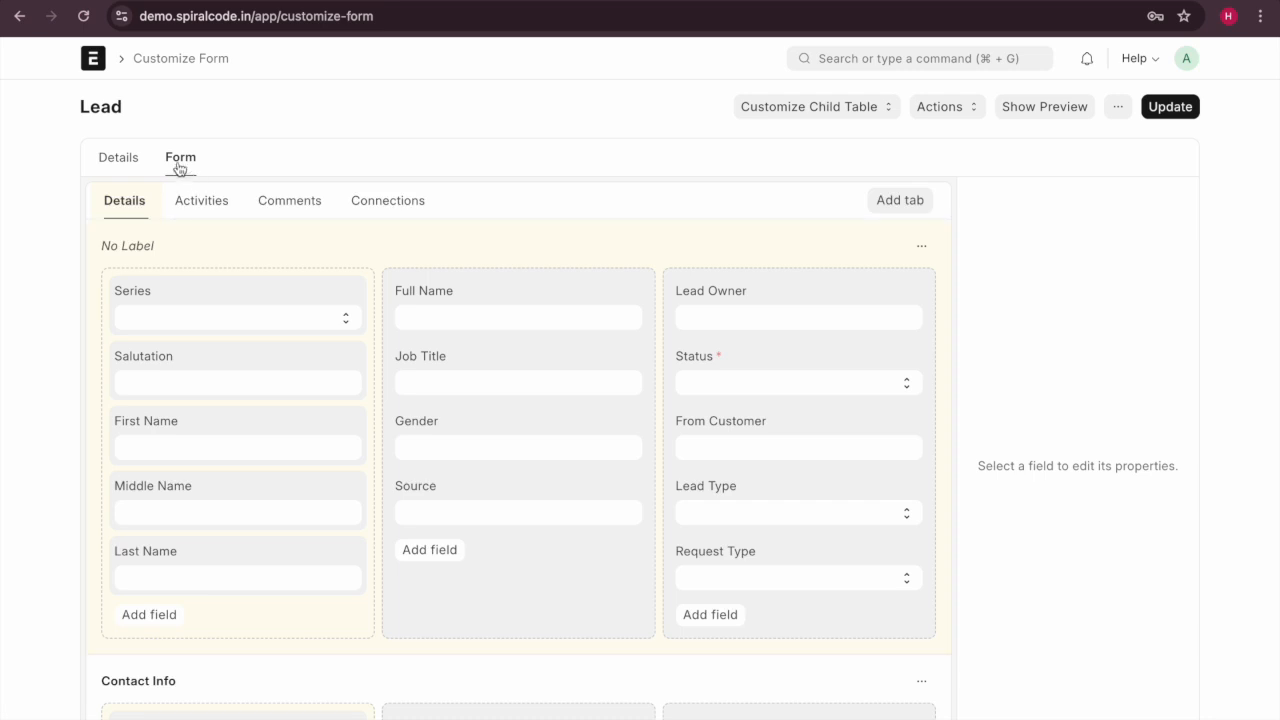
Scroll through the Lead Customize Form layout, then go back to the saved lead.
scroll(192, 378, "down", 10)
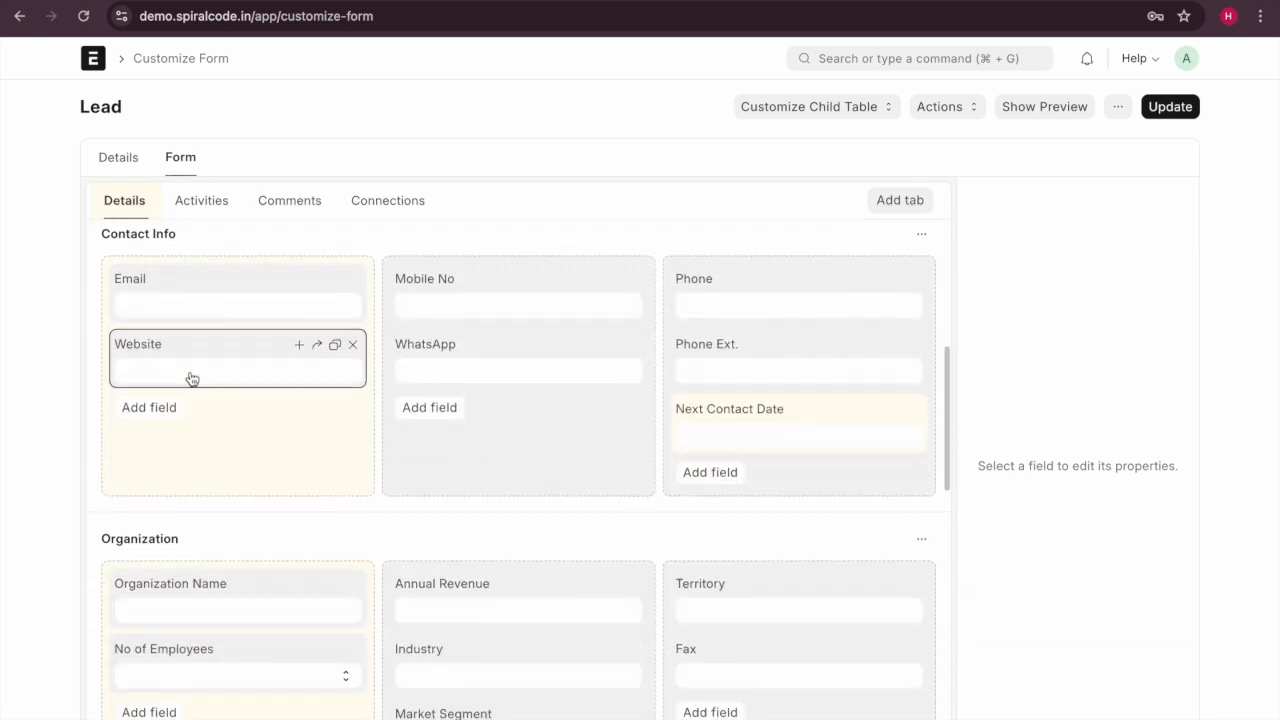
scroll(192, 378, "down", 3)
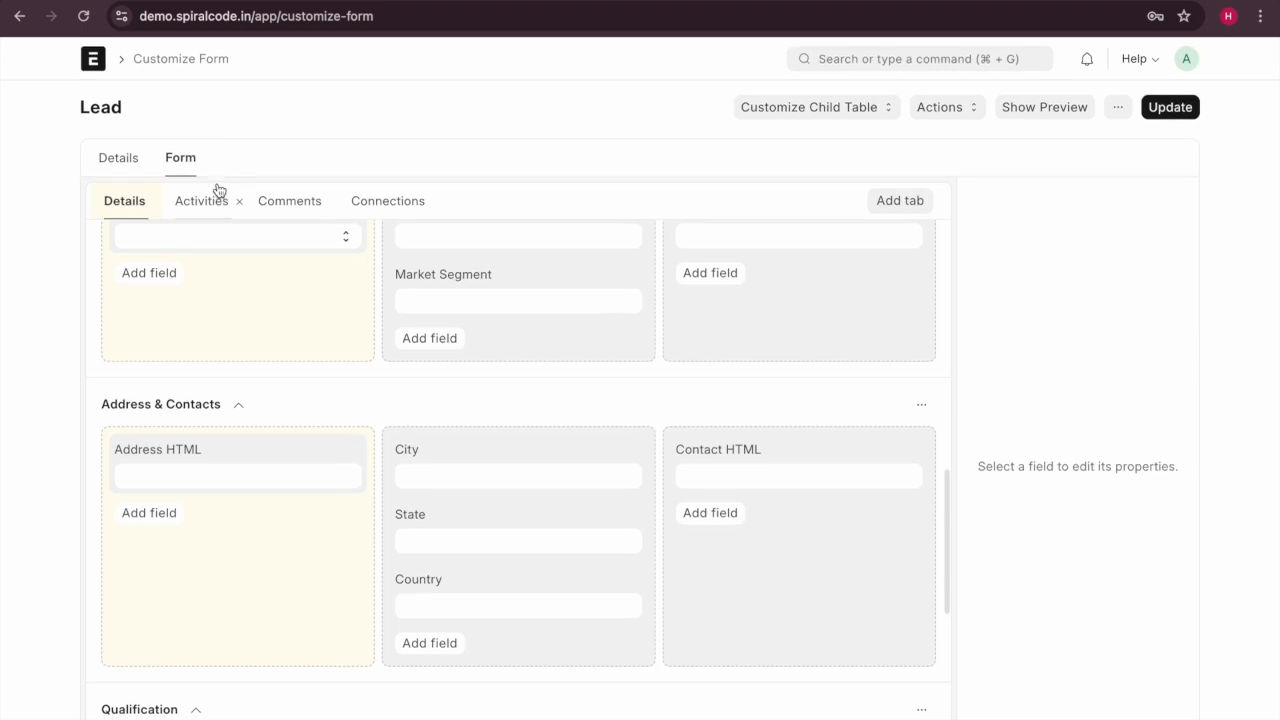
scroll(223, 420, "up", 13)
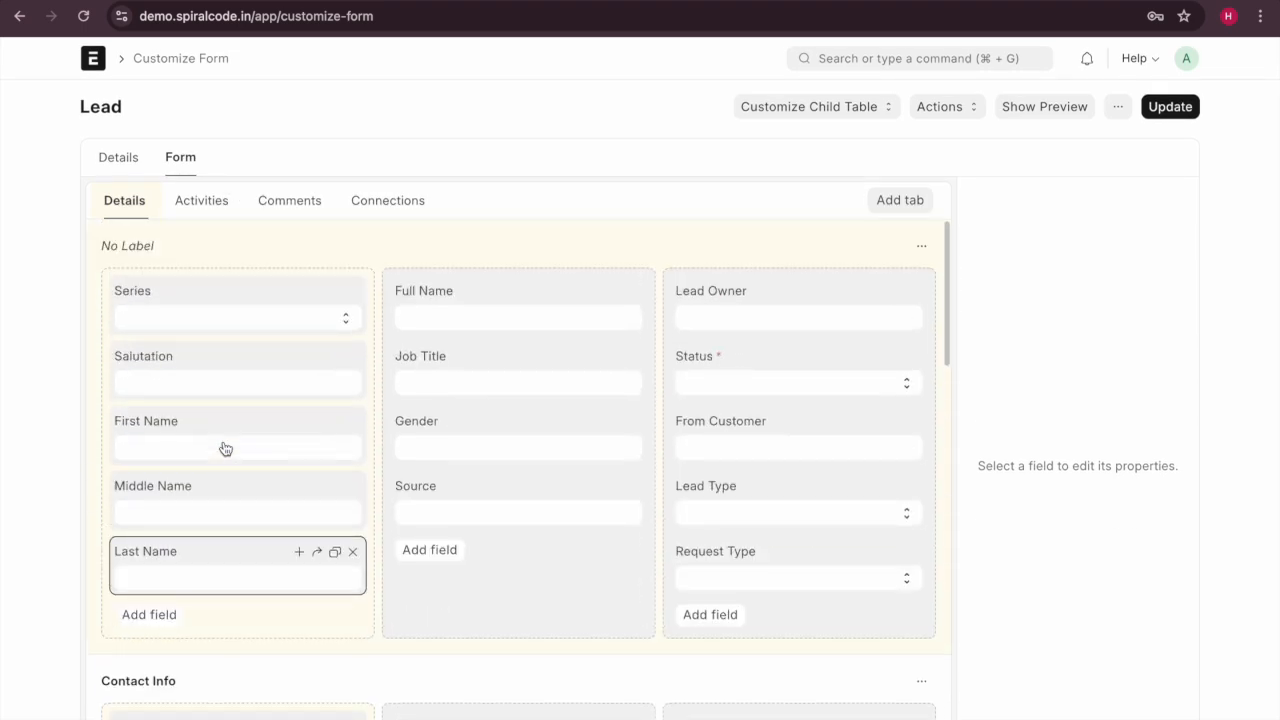
left_click(19, 16)
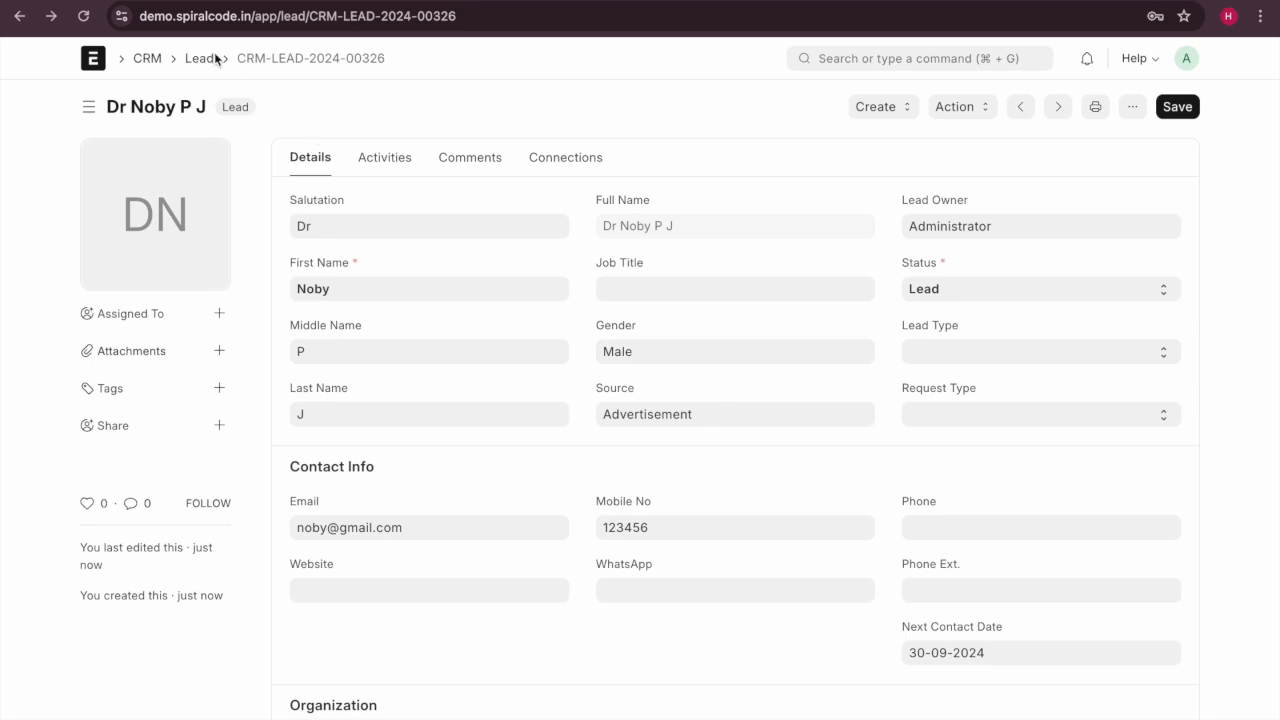
Set the lead's Status to Open and try saving it.
left_click(304, 3)
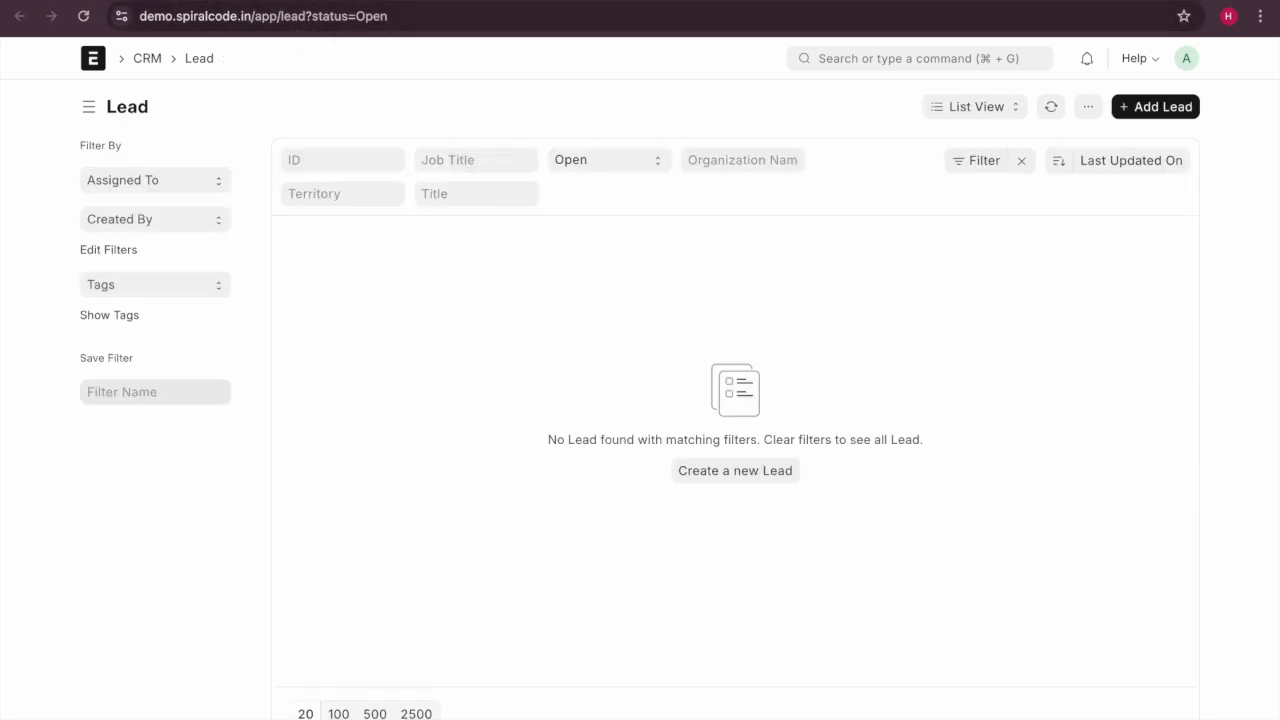
left_click(200, 3)
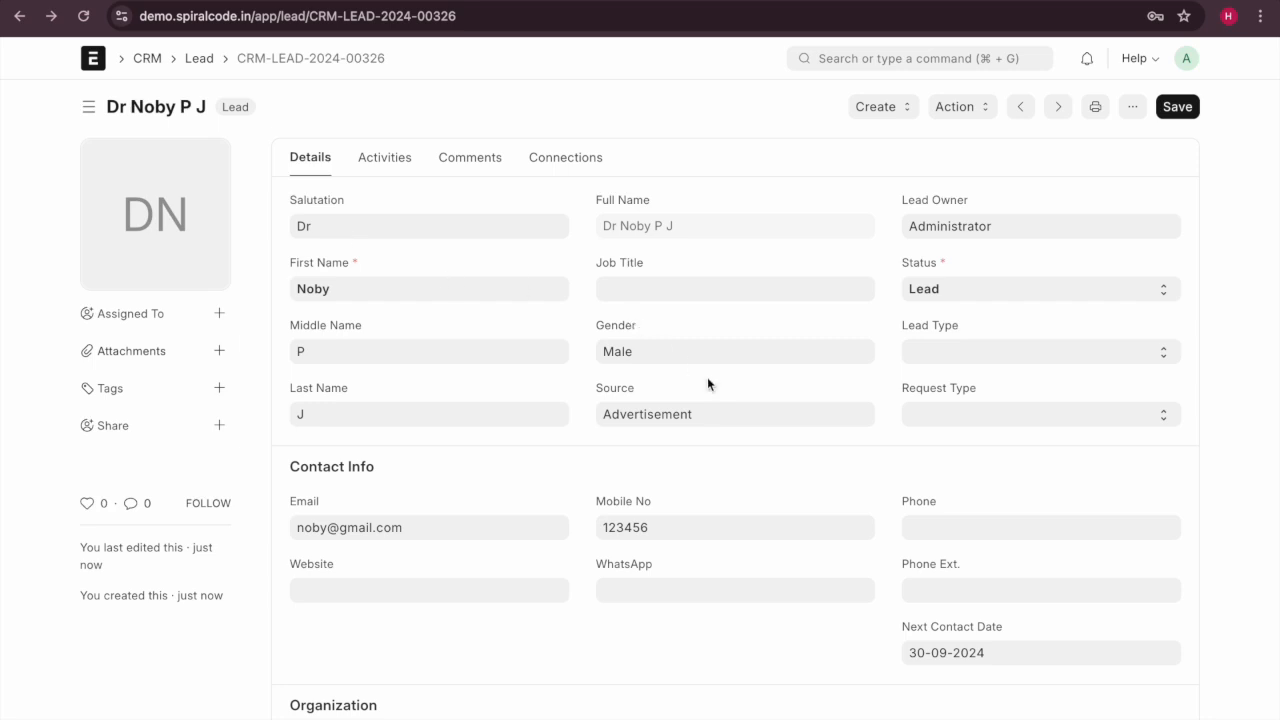
scroll(832, 418, "down", 5)
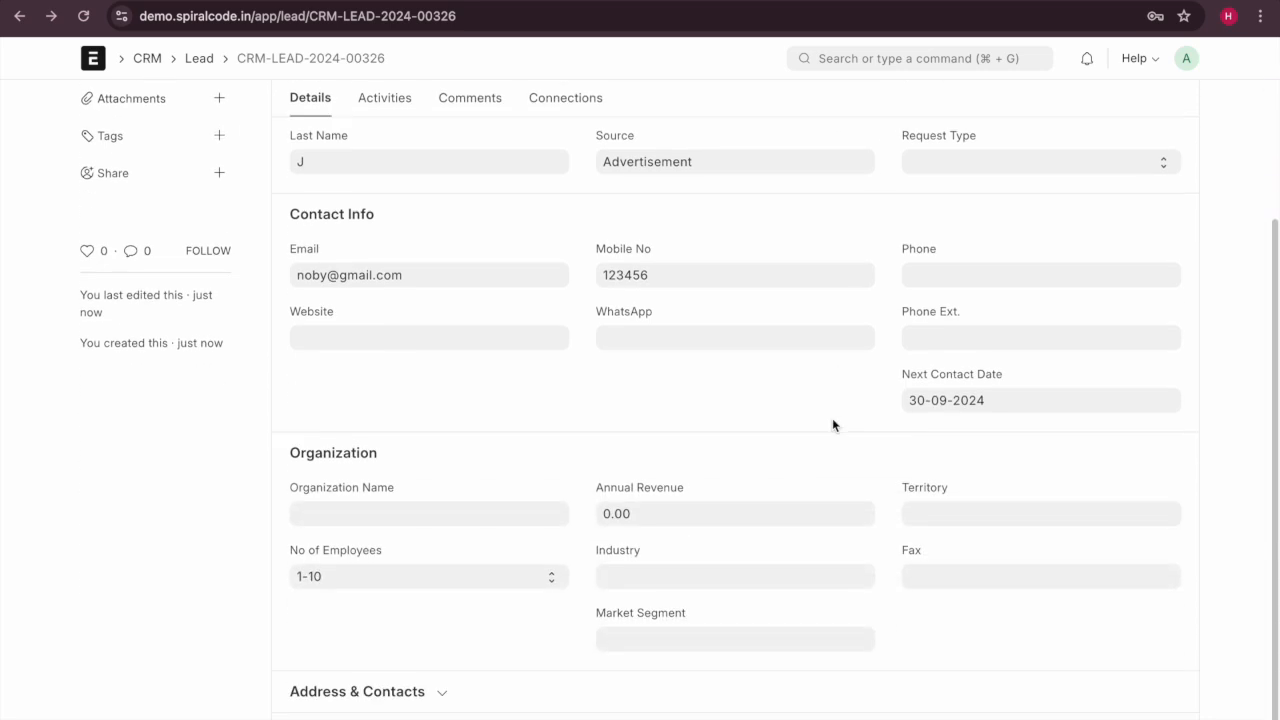
scroll(832, 418, "up", 5)
left_click(985, 293)
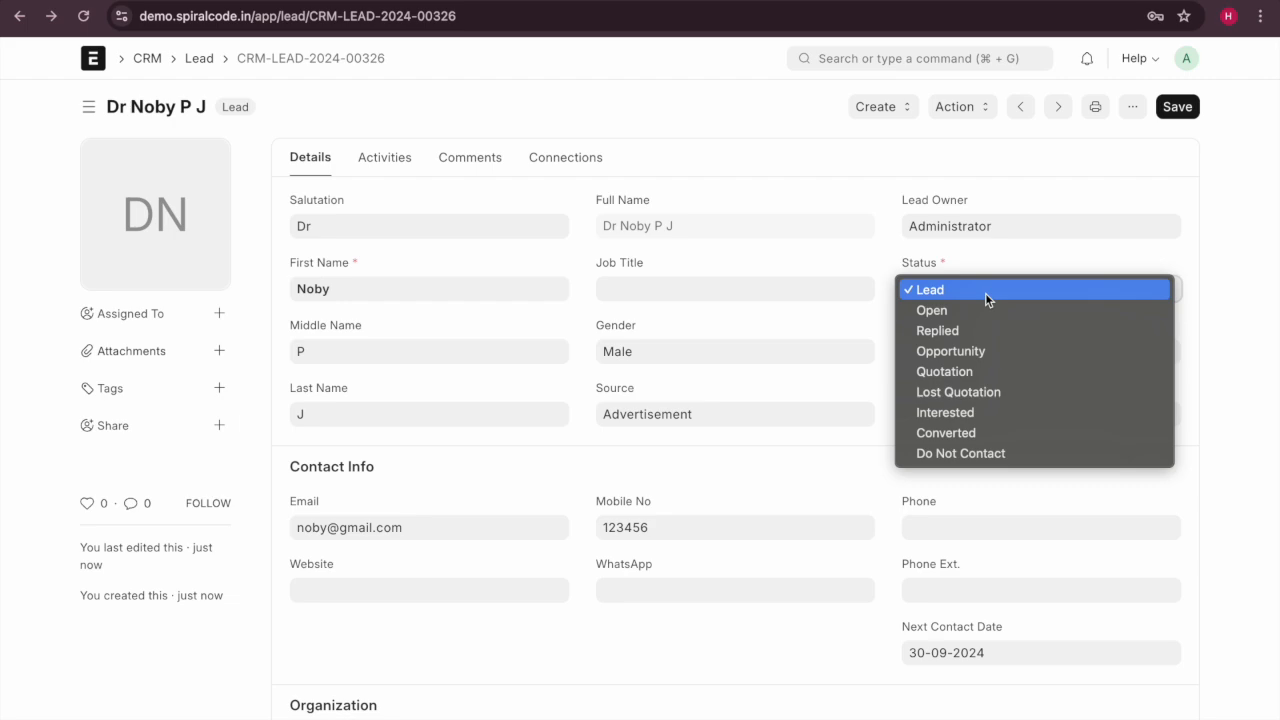
left_click(983, 312)
left_click(1181, 107)
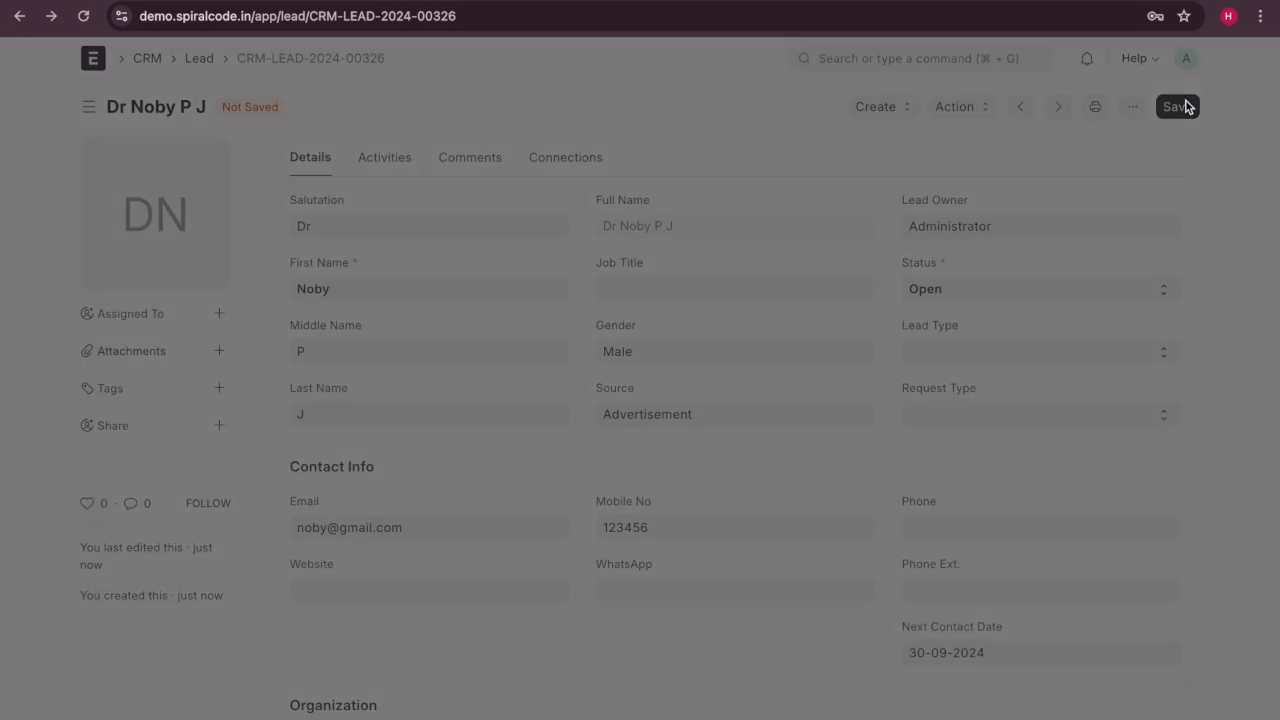
After the modification error, reload the lead, set Status to Open again and save.
left_click(811, 262)
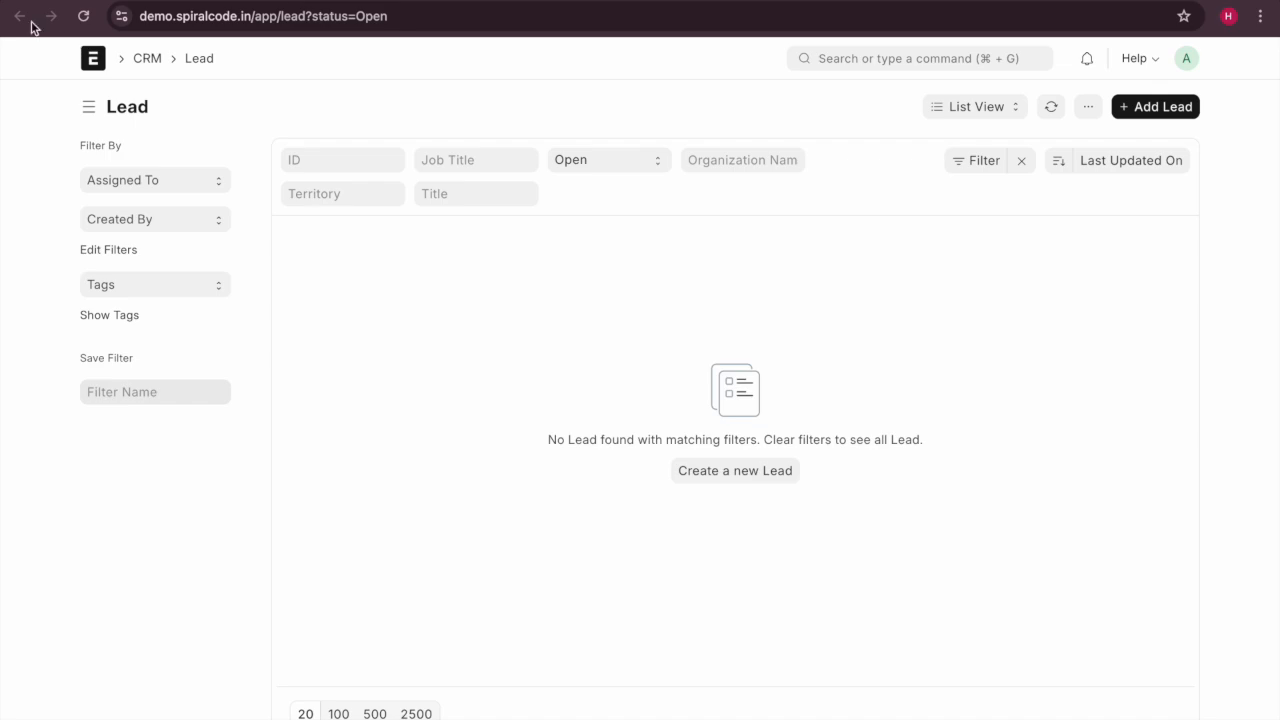
left_click(20, 17)
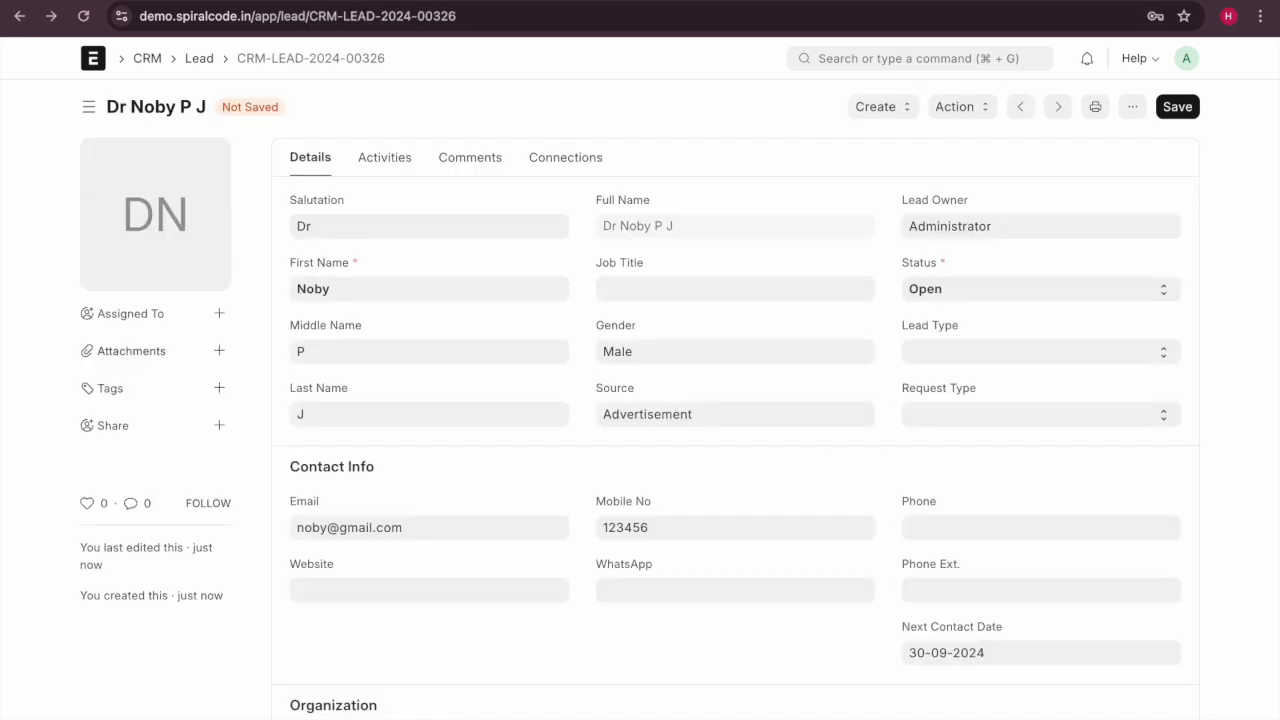
left_click(1173, 112)
left_click(780, 293)
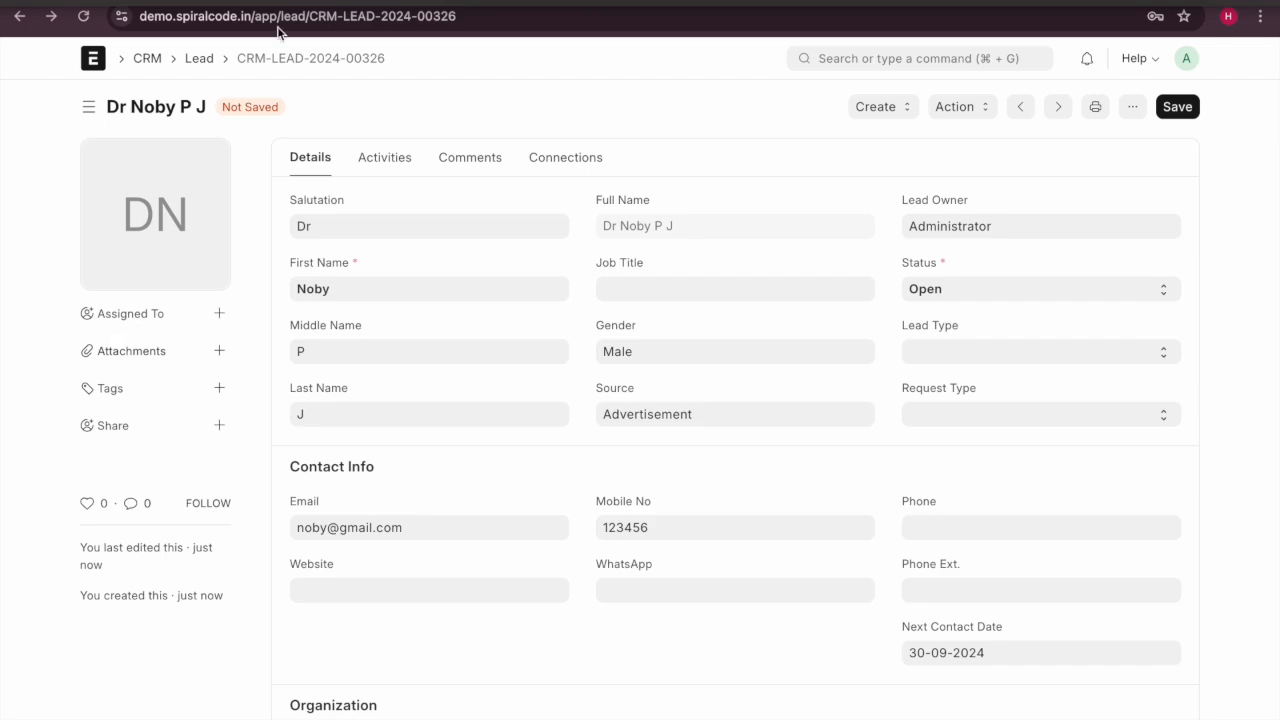
left_click(83, 16)
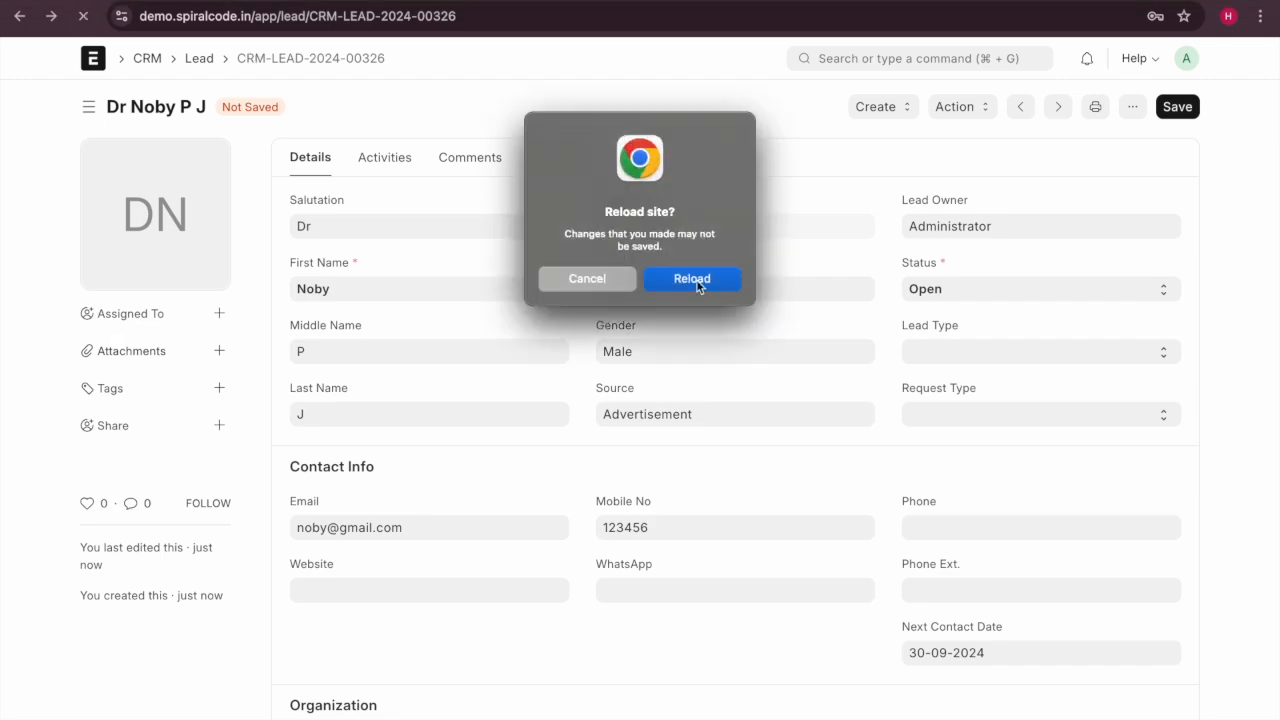
left_click(692, 279)
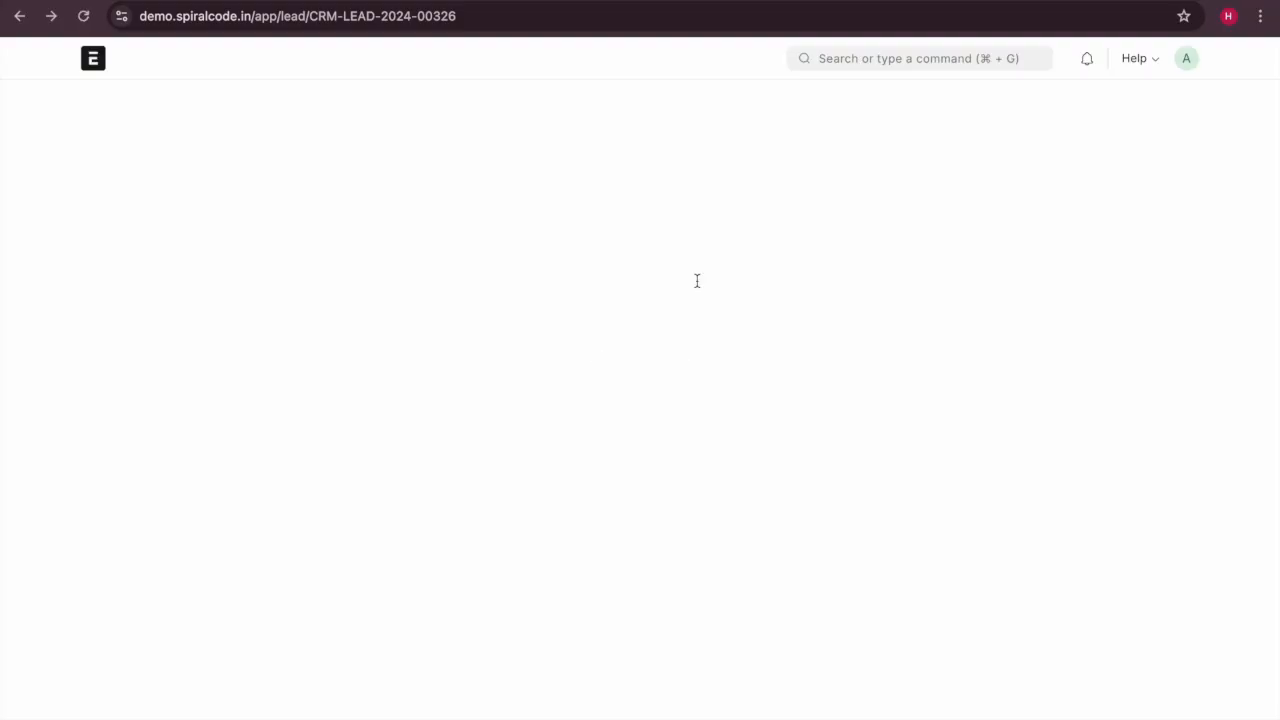
left_click(1027, 288)
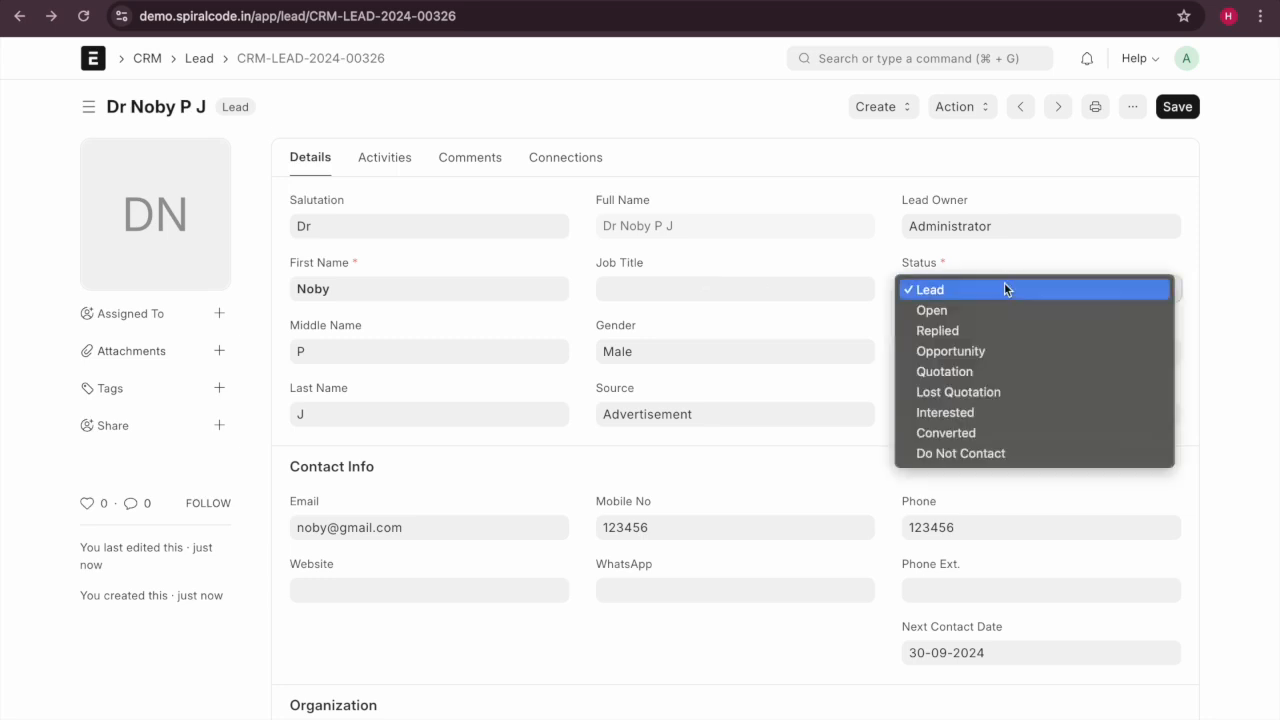
left_click(1007, 303)
left_click(1187, 114)
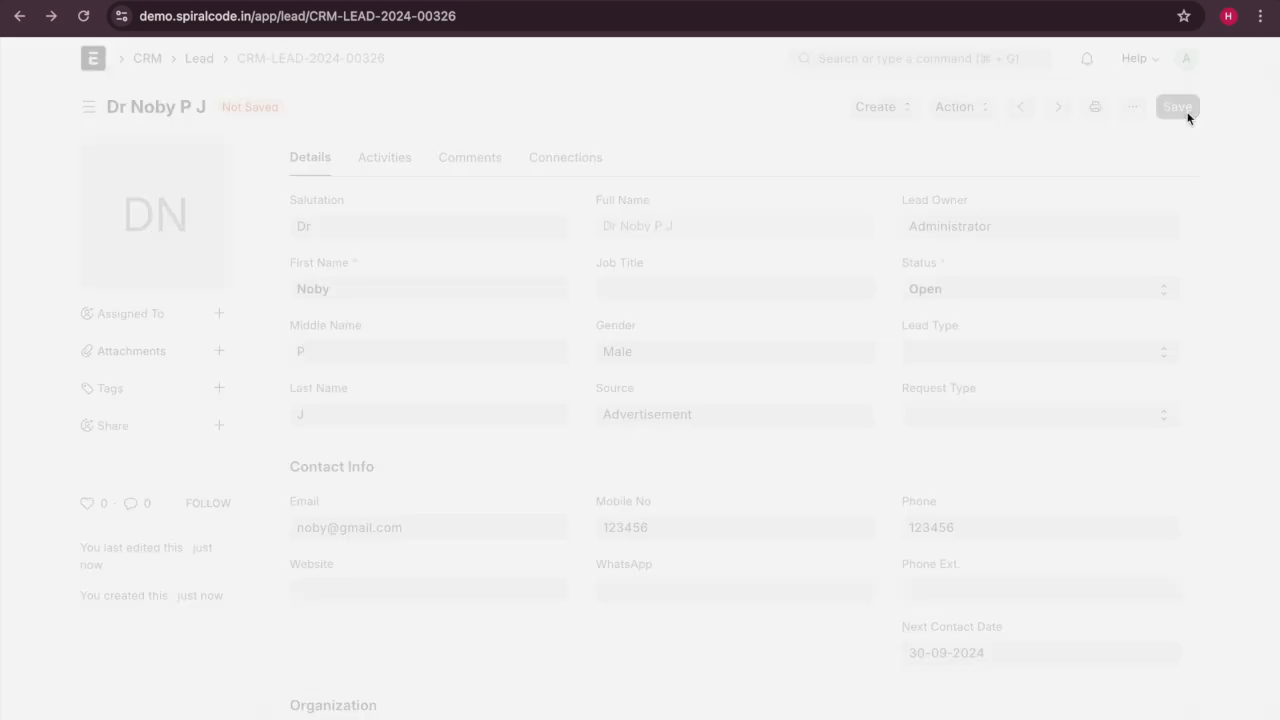
View the Open-filtered Lead list and open the lead from it.
left_click(199, 58)
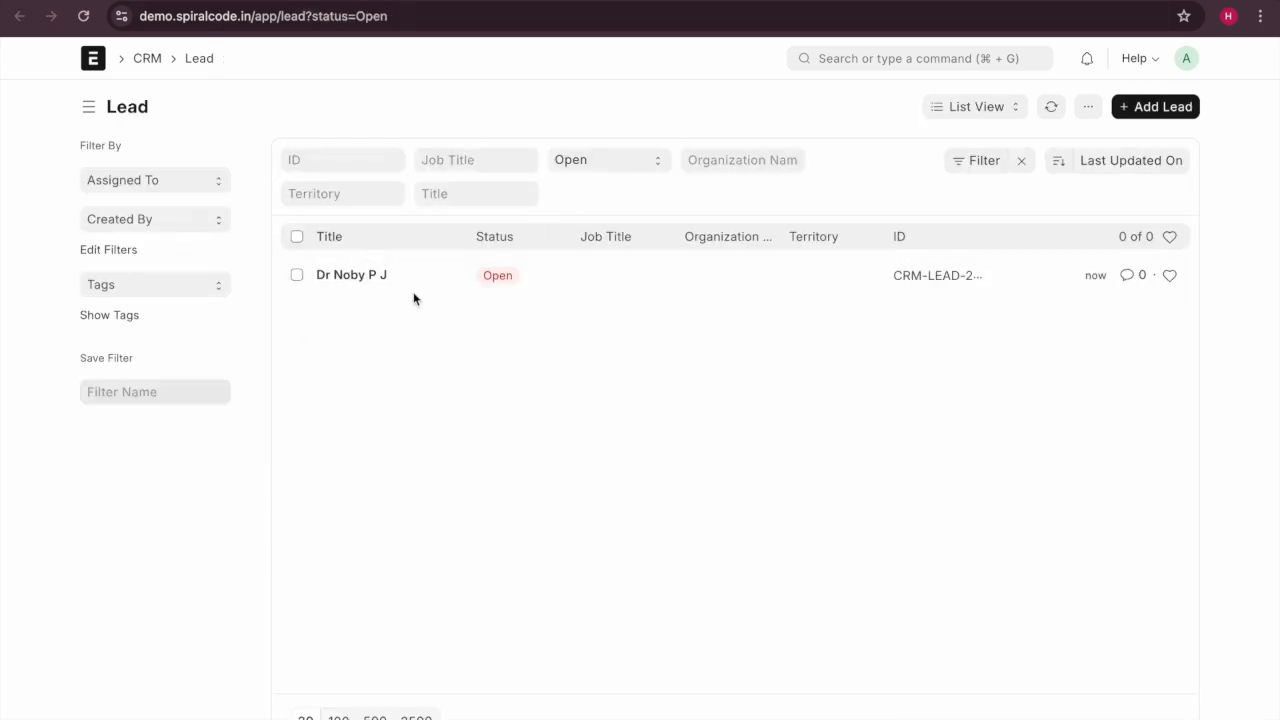
left_click(150, 1)
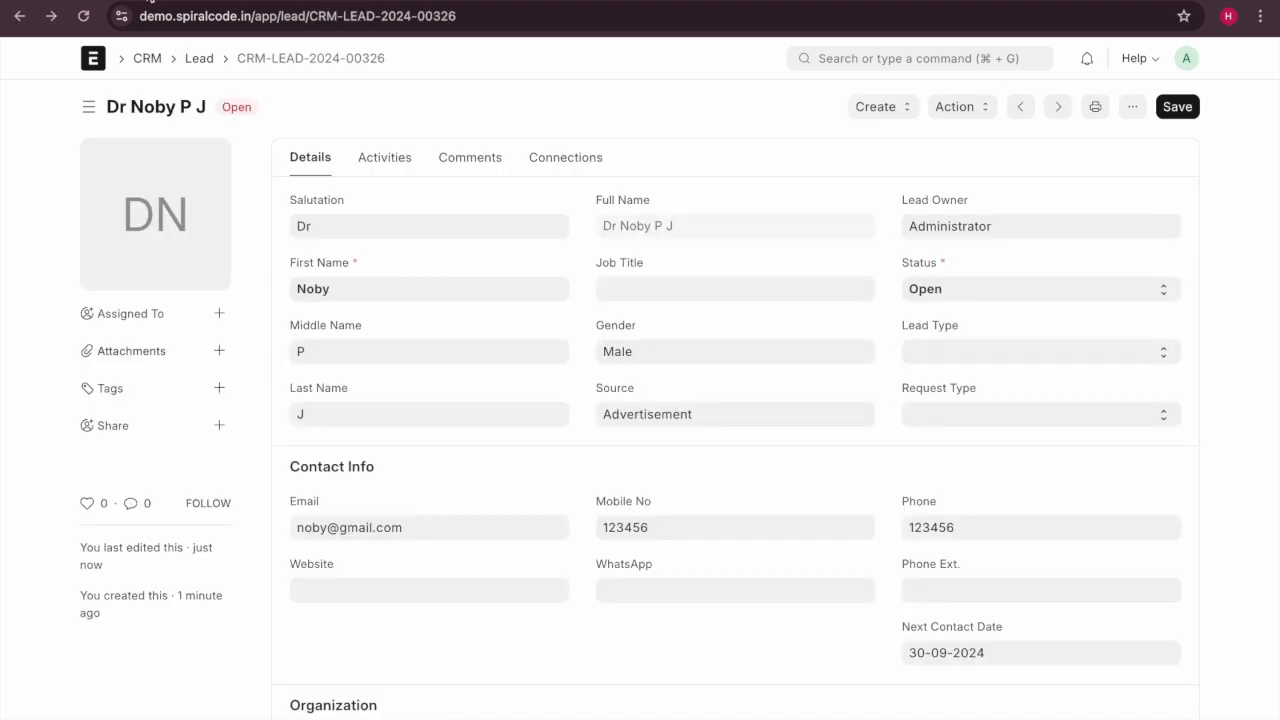
left_click(199, 60)
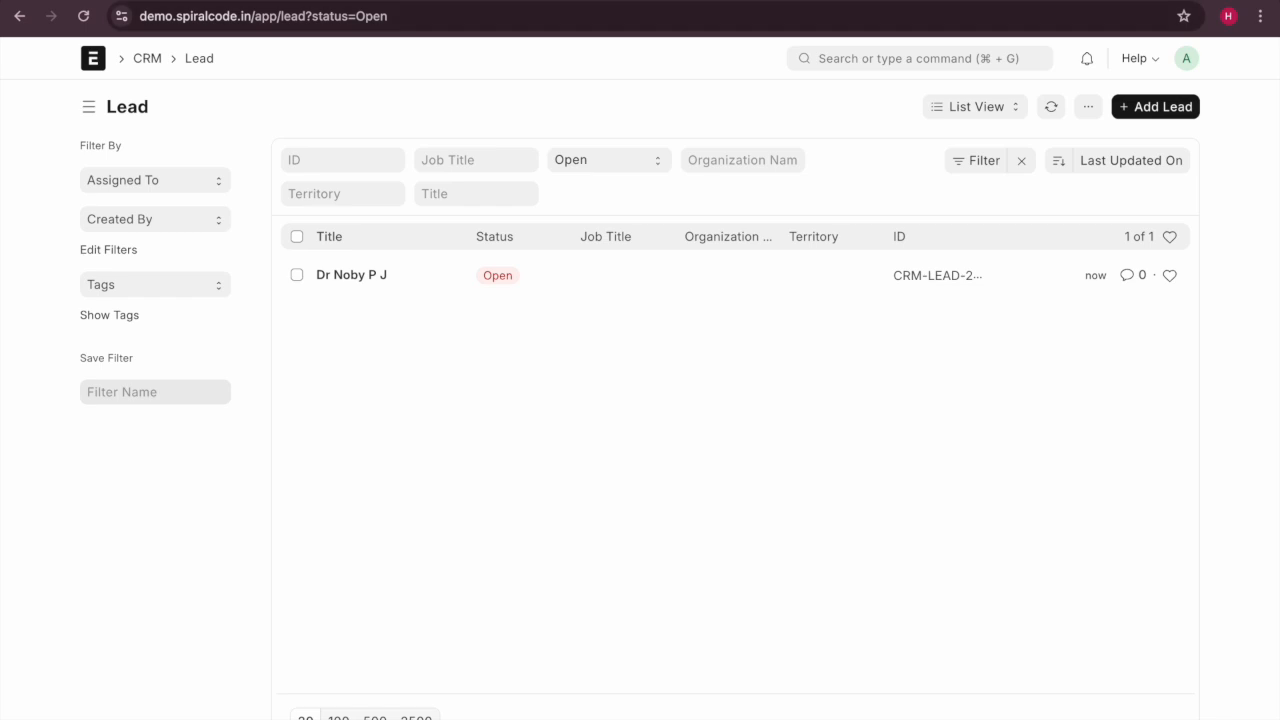
left_click(328, 1)
left_click(378, 276)
Start adding an attachment to the lead, then close the Upload dialog unused.
scroll(449, 449, "down", 3)
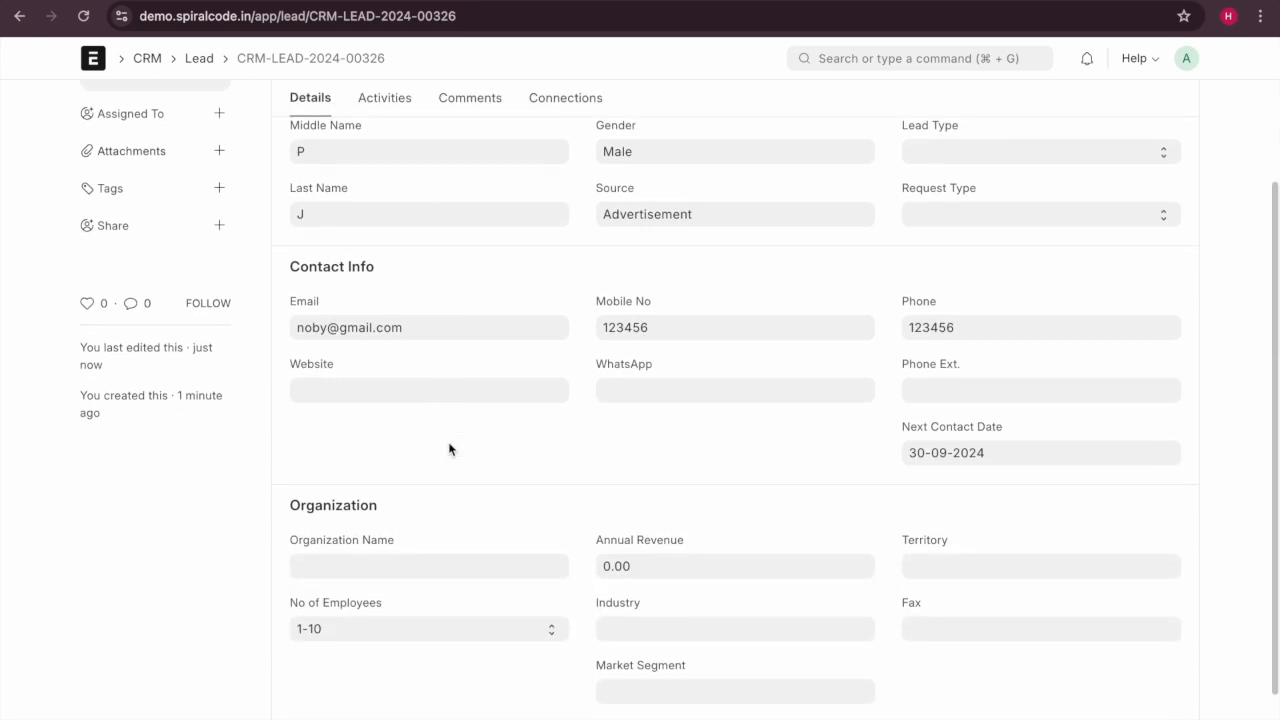
scroll(449, 449, "up", 3)
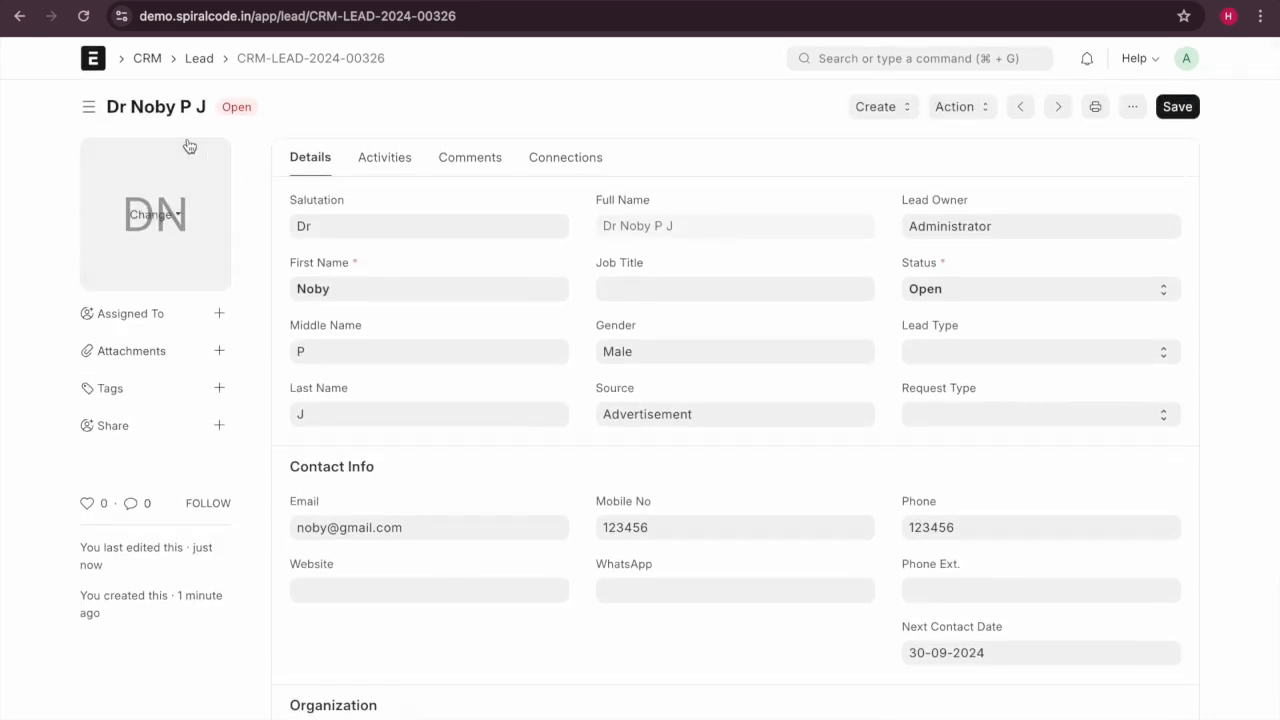
scroll(478, 383, "down", 1)
mouse_move(155, 235)
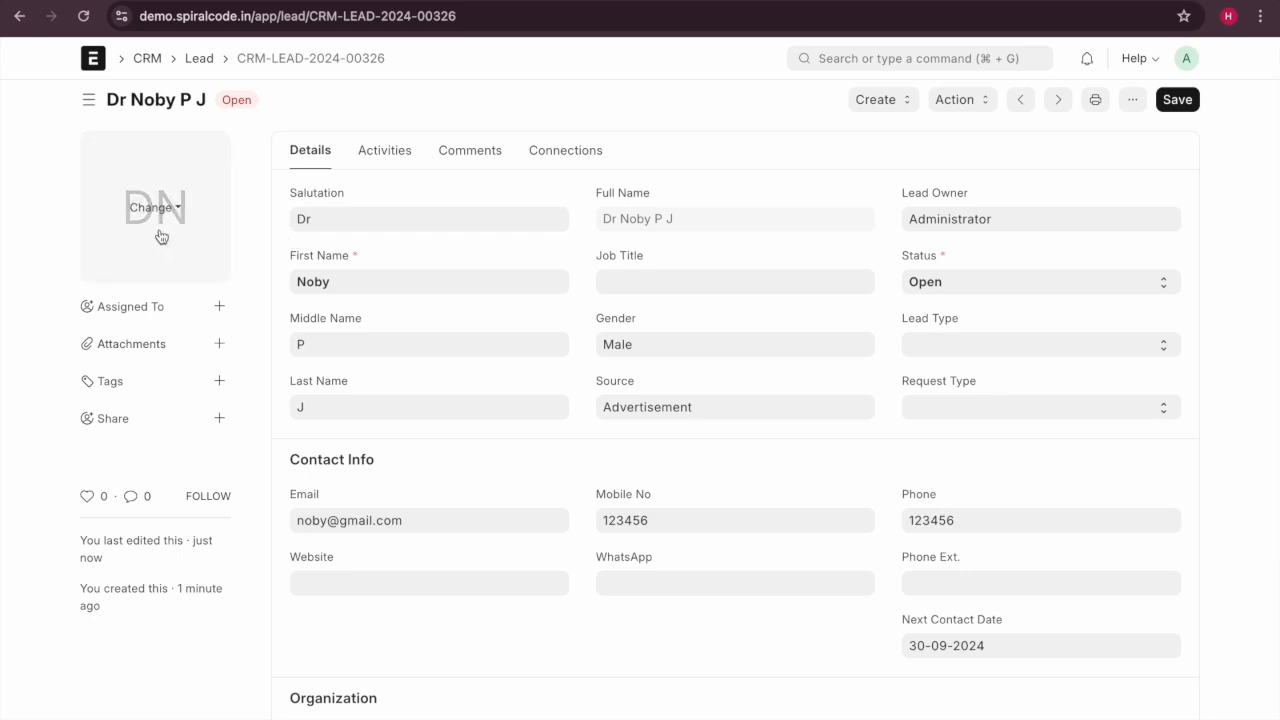
left_click(219, 344)
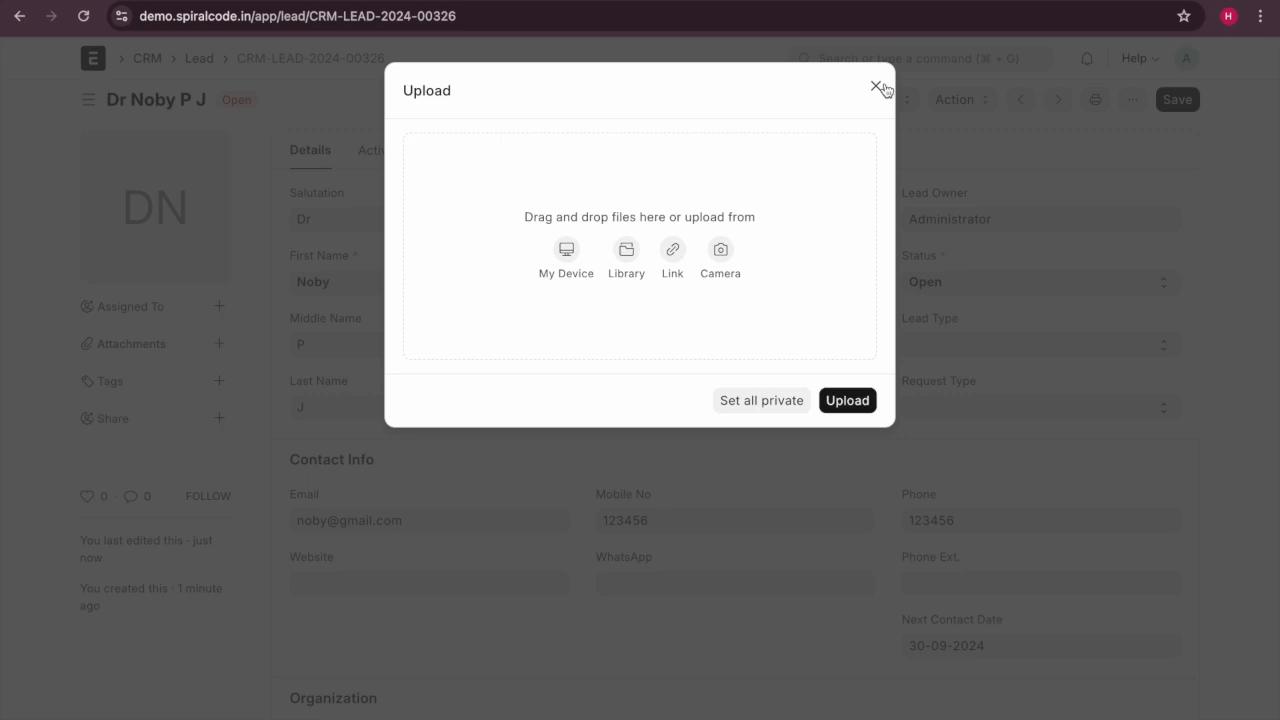
left_click(876, 87)
Return to the Lead list, reopen the lead record and show its extra options.
scroll(446, 277, "up", 2)
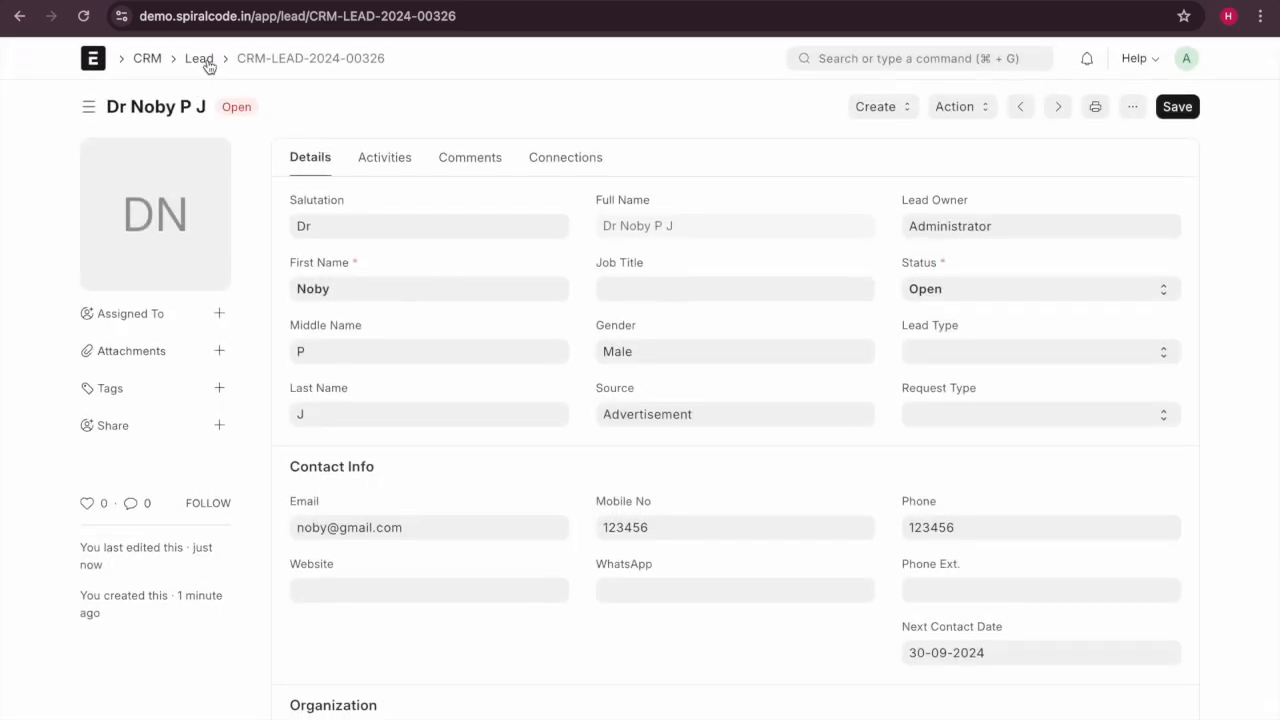
left_click(205, 60)
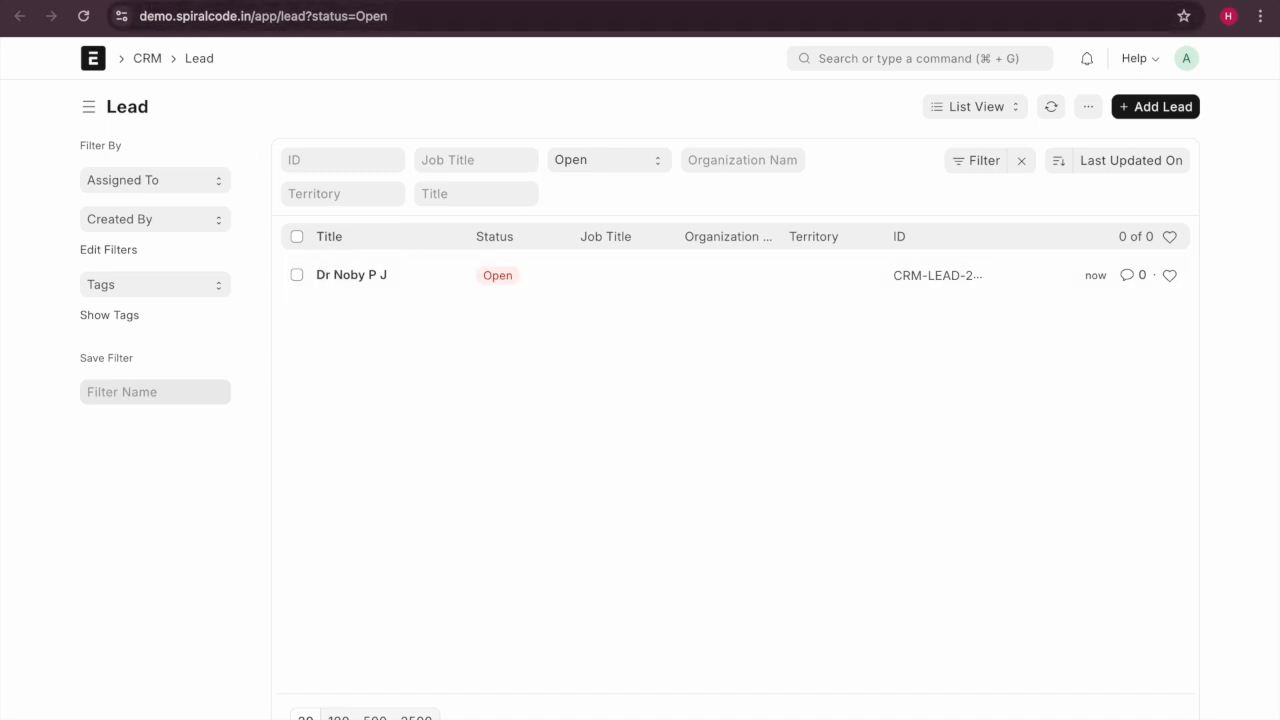
left_click(150, 1)
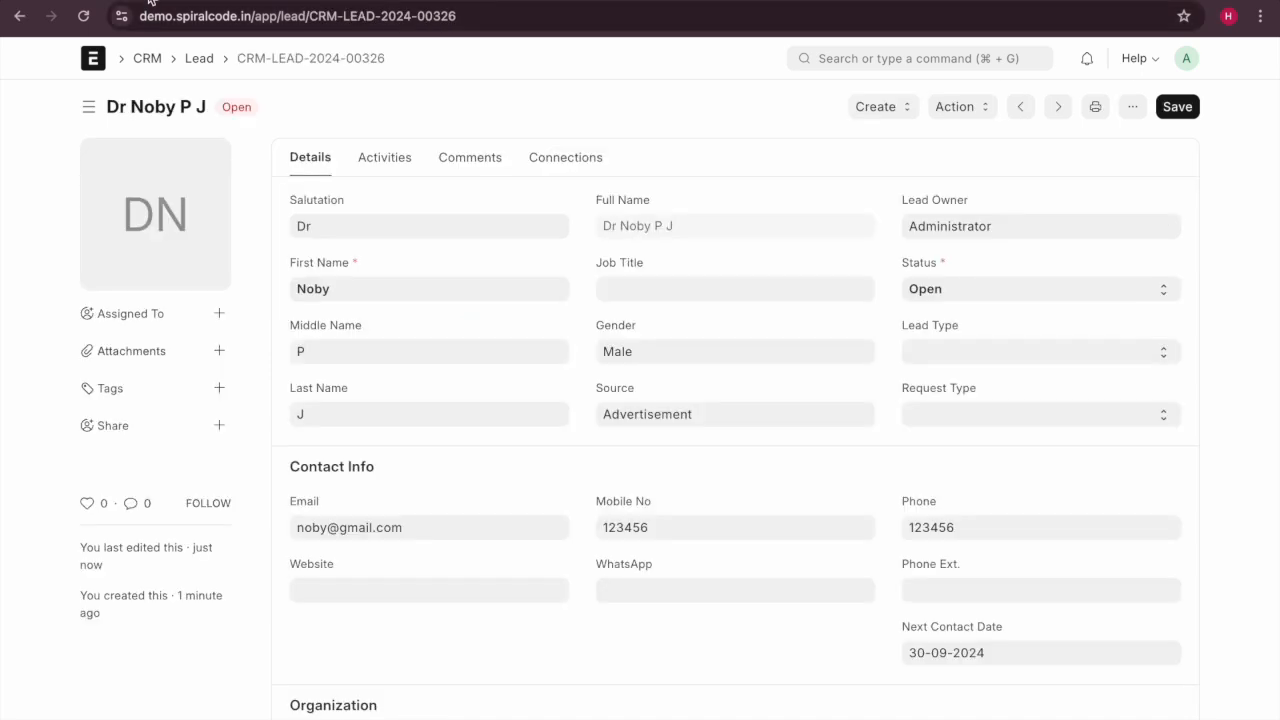
left_click(331, 1)
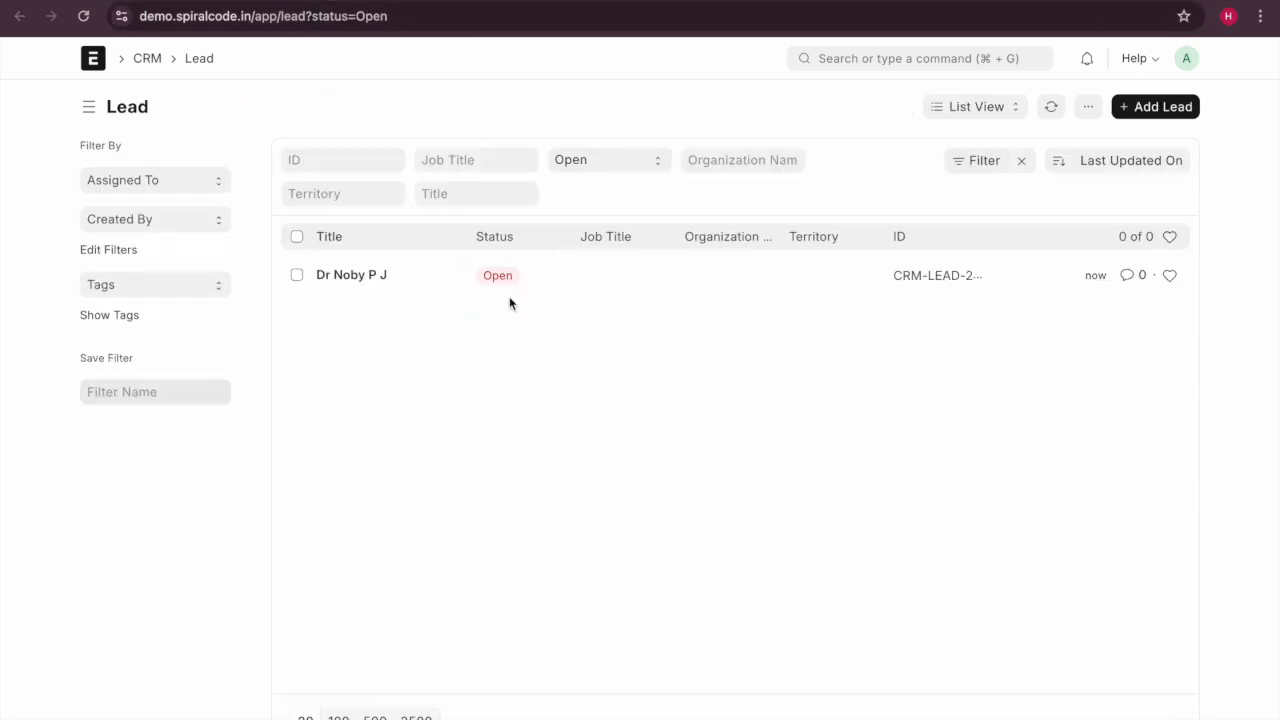
left_click(383, 275)
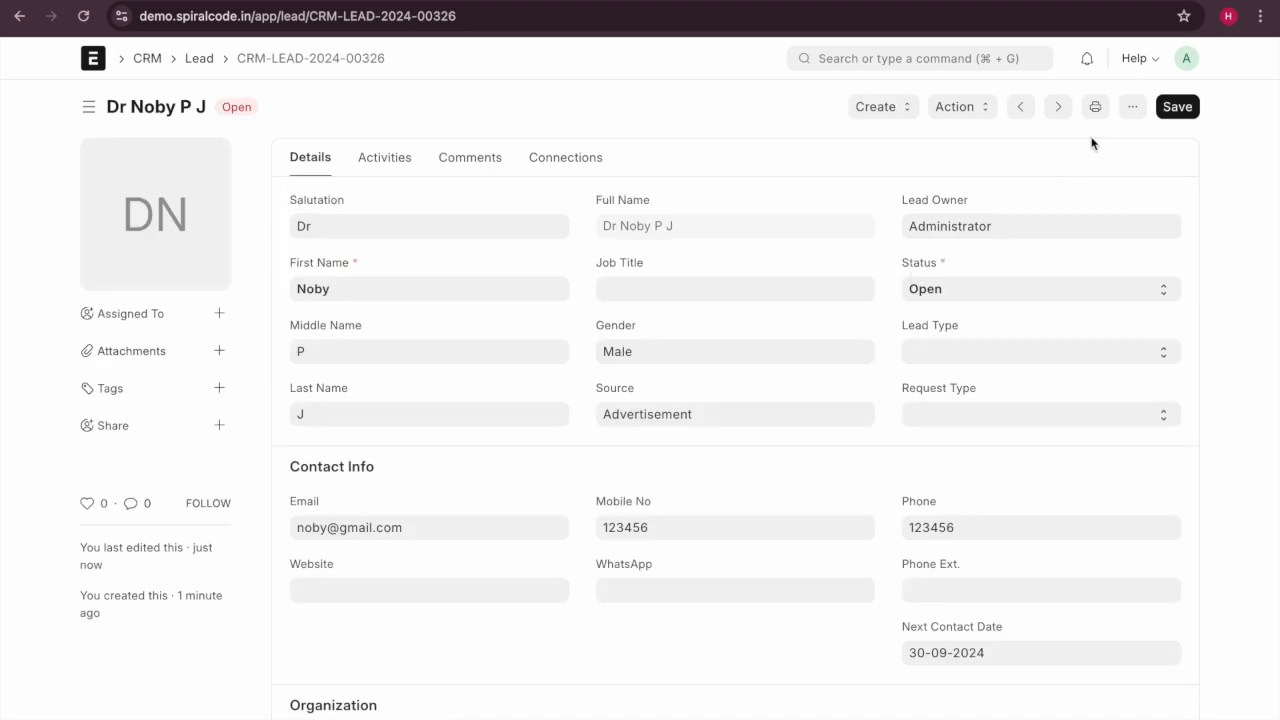
left_click(1132, 106)
Open the Lead form customization and select the Series field.
left_click(1058, 455)
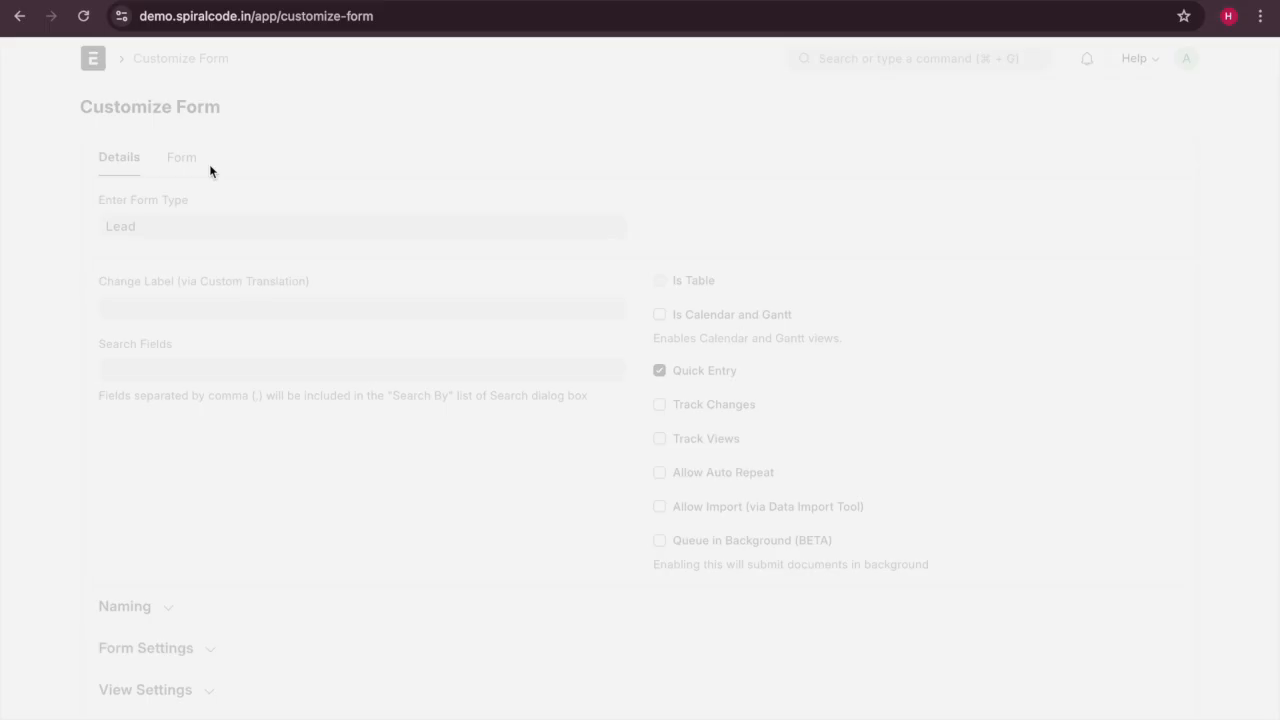
left_click(205, 160)
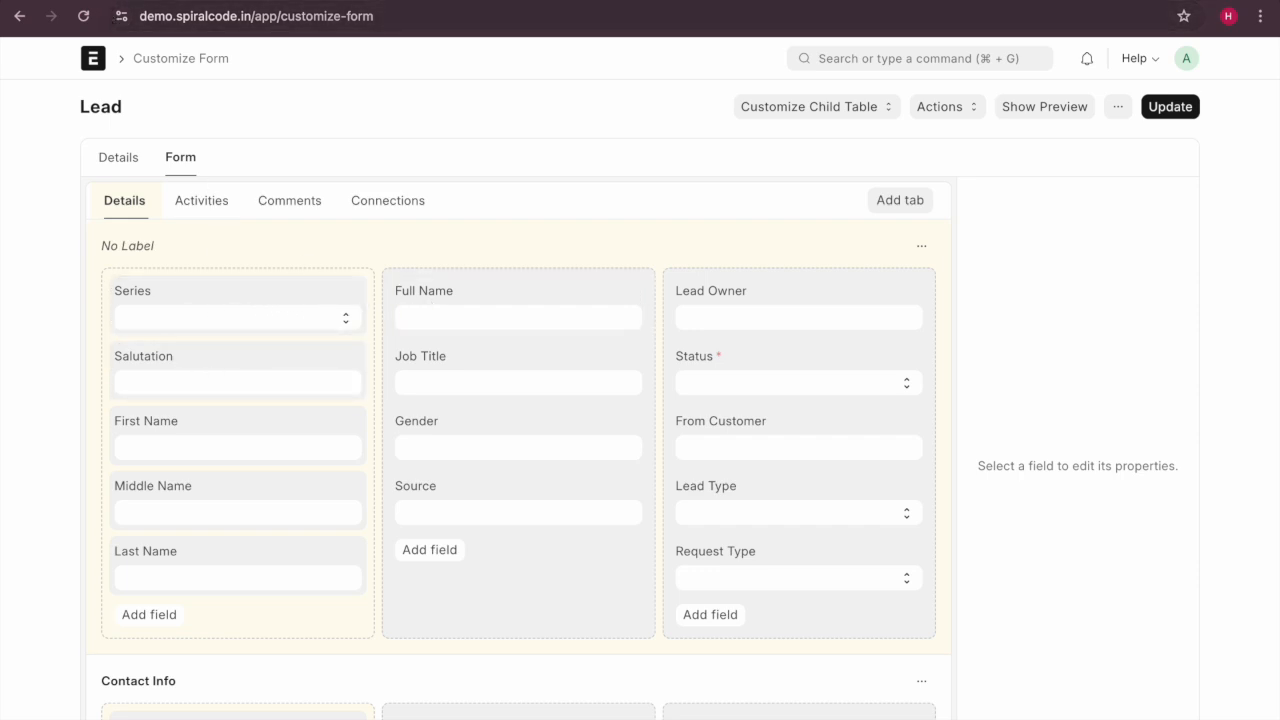
left_click(200, 1)
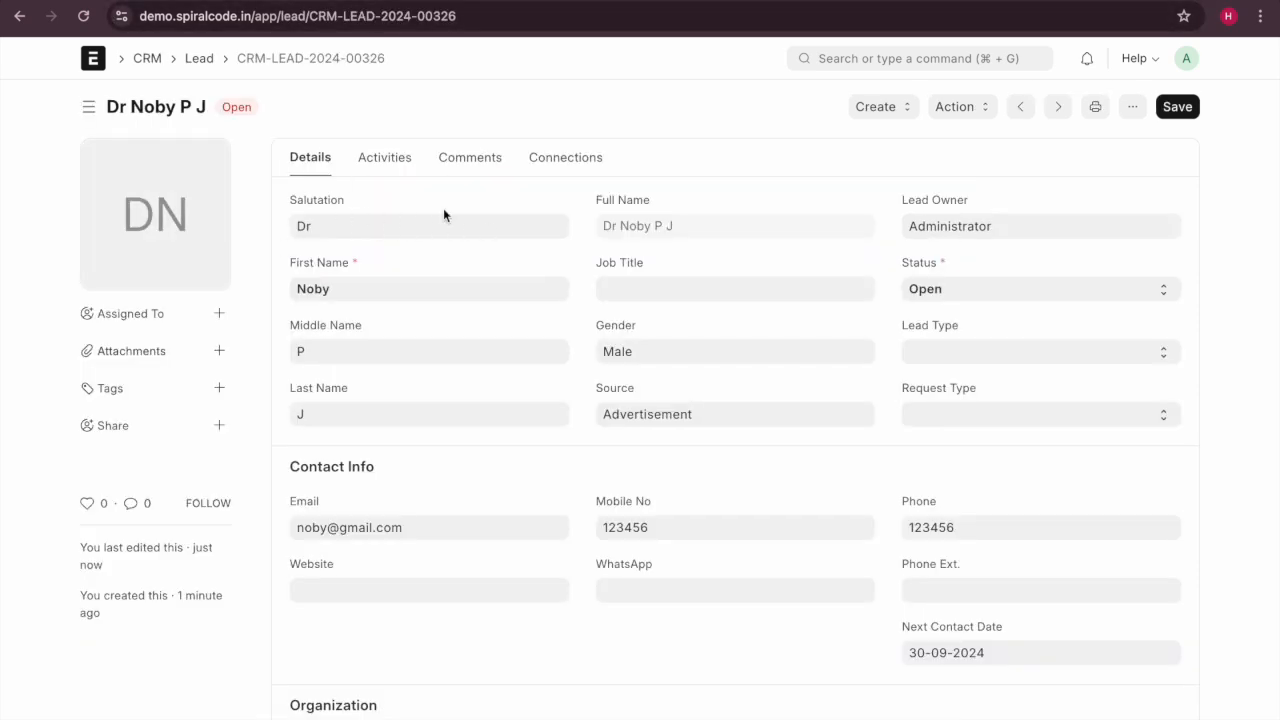
left_click(240, 1)
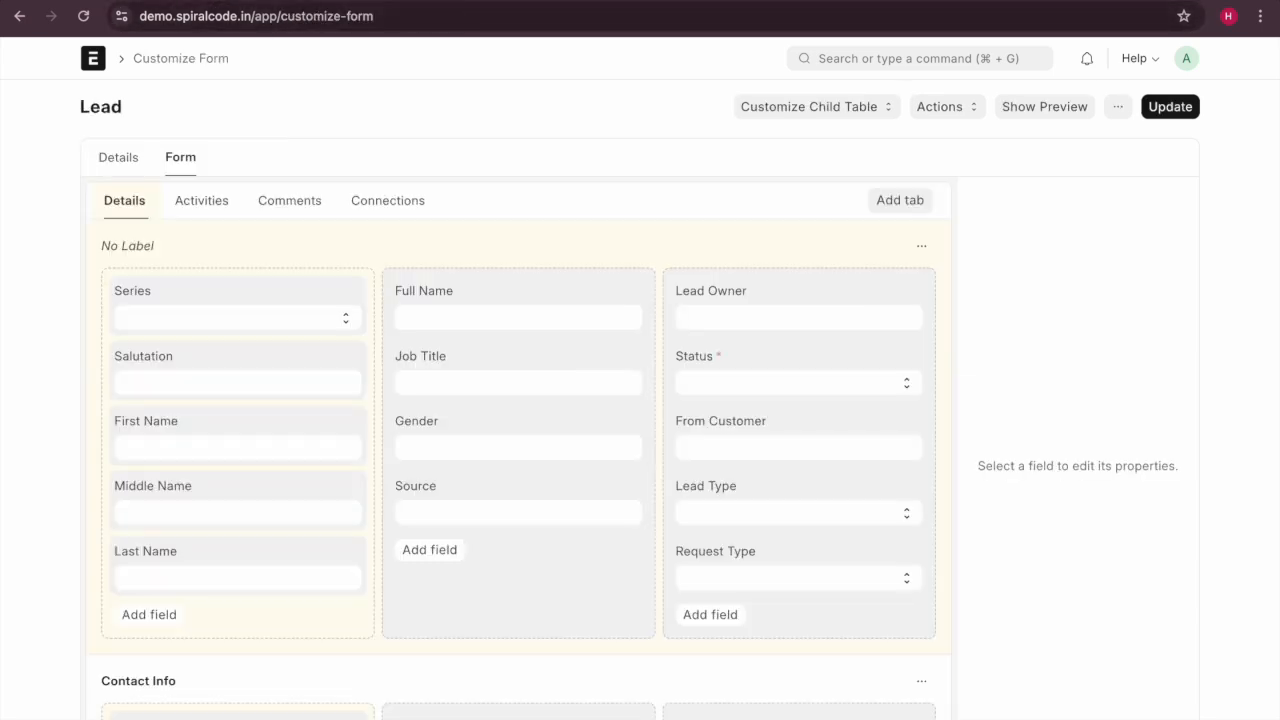
scroll(494, 491, "down", 1)
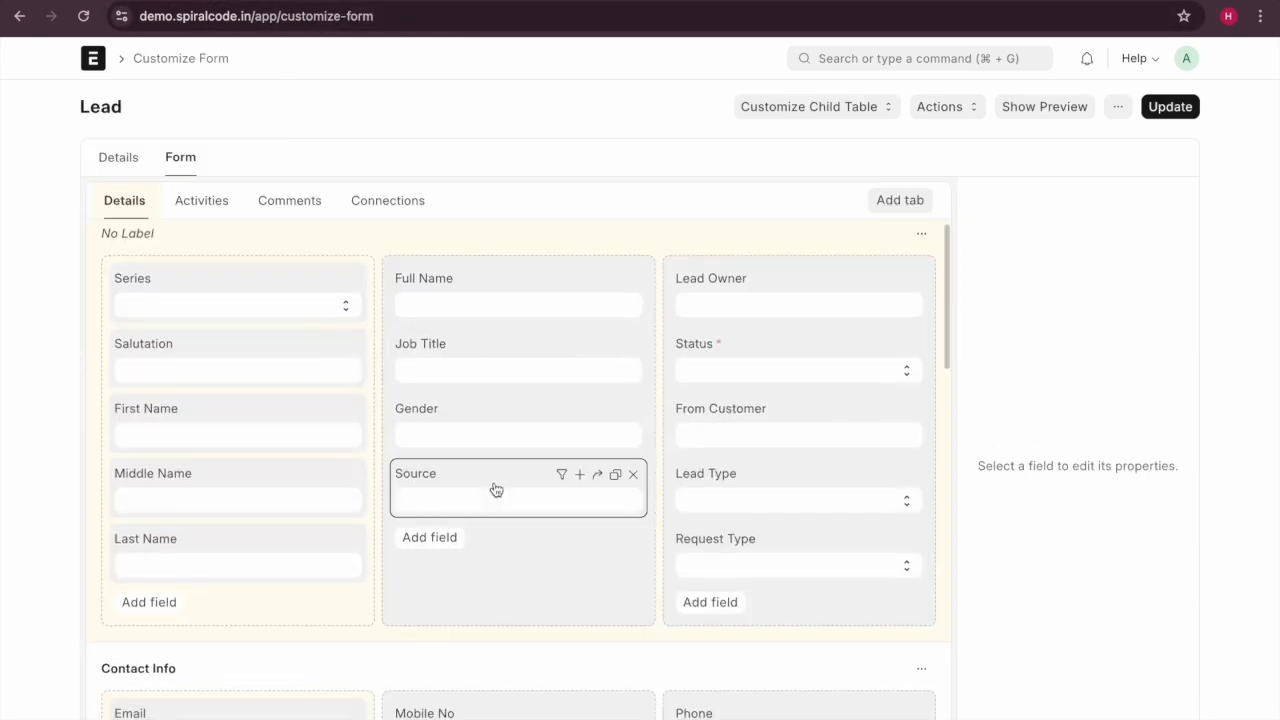
mouse_move(511, 434)
left_mouse_down()
mouse_move(509, 366)
mouse_move(520, 431)
left_mouse_up()
scroll(520, 431, "down", 5)
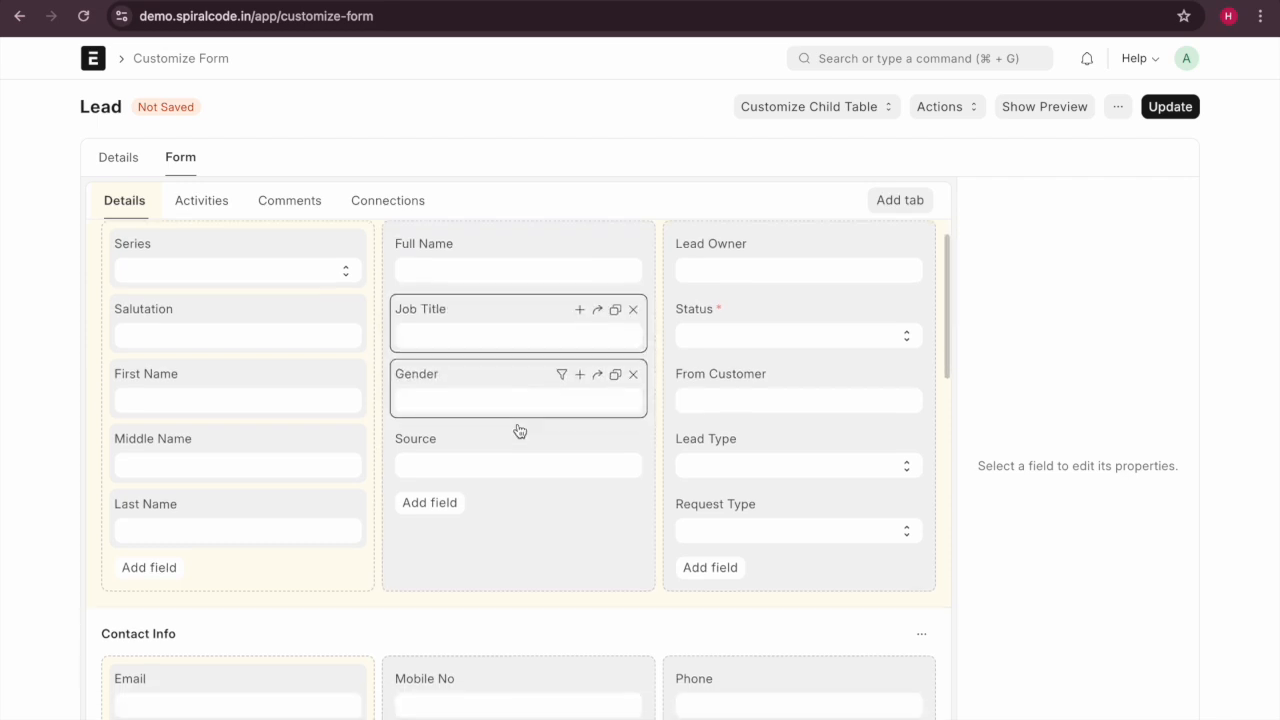
scroll(520, 431, "up", 5)
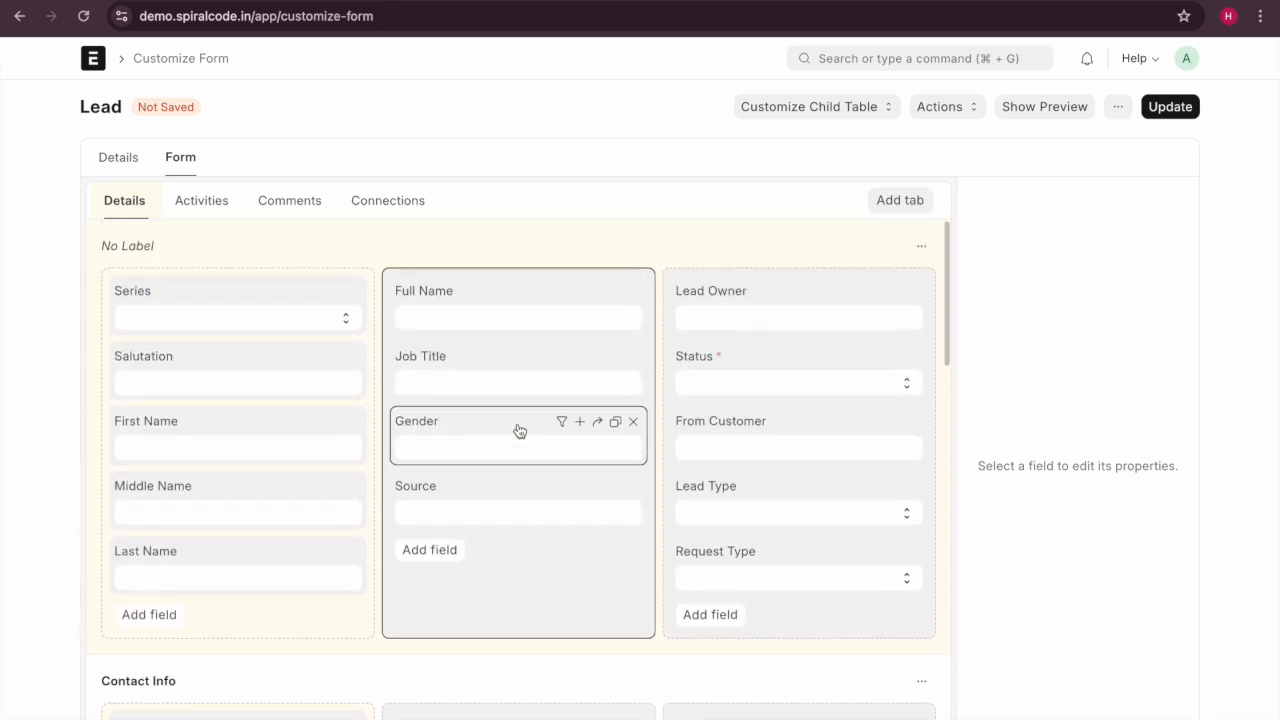
scroll(217, 260, "down", 5)
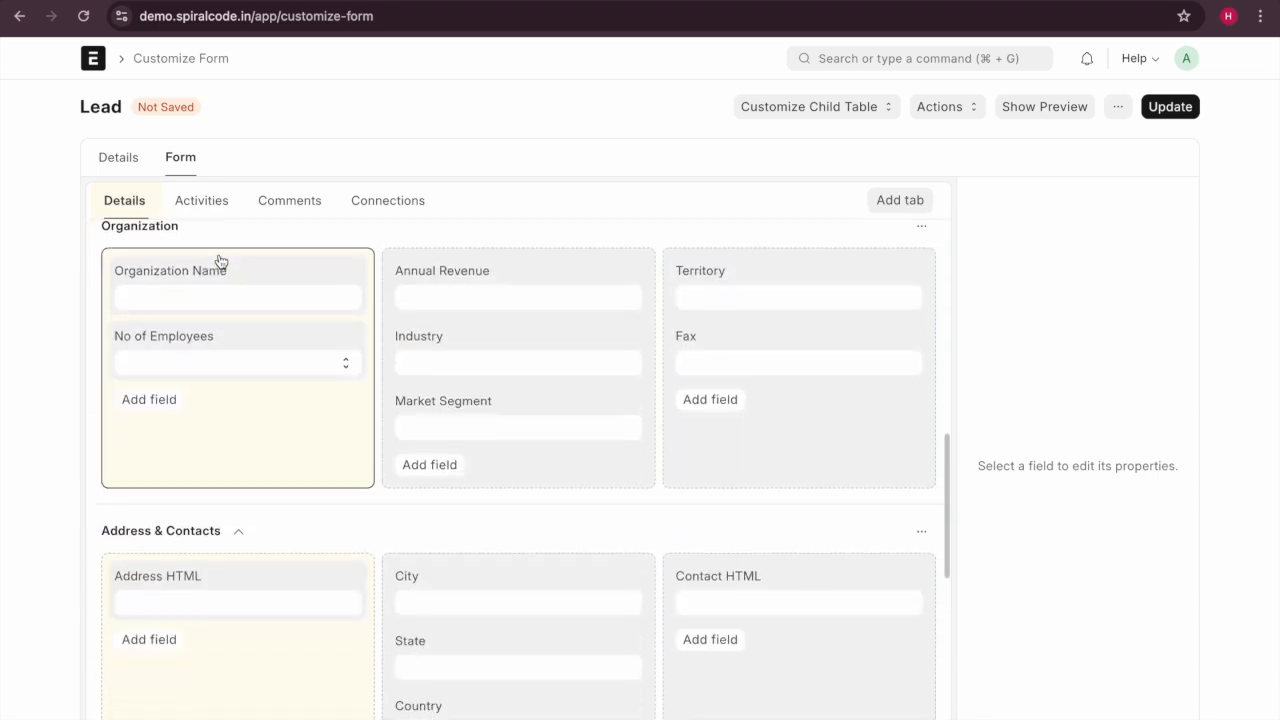
scroll(217, 260, "up", 5)
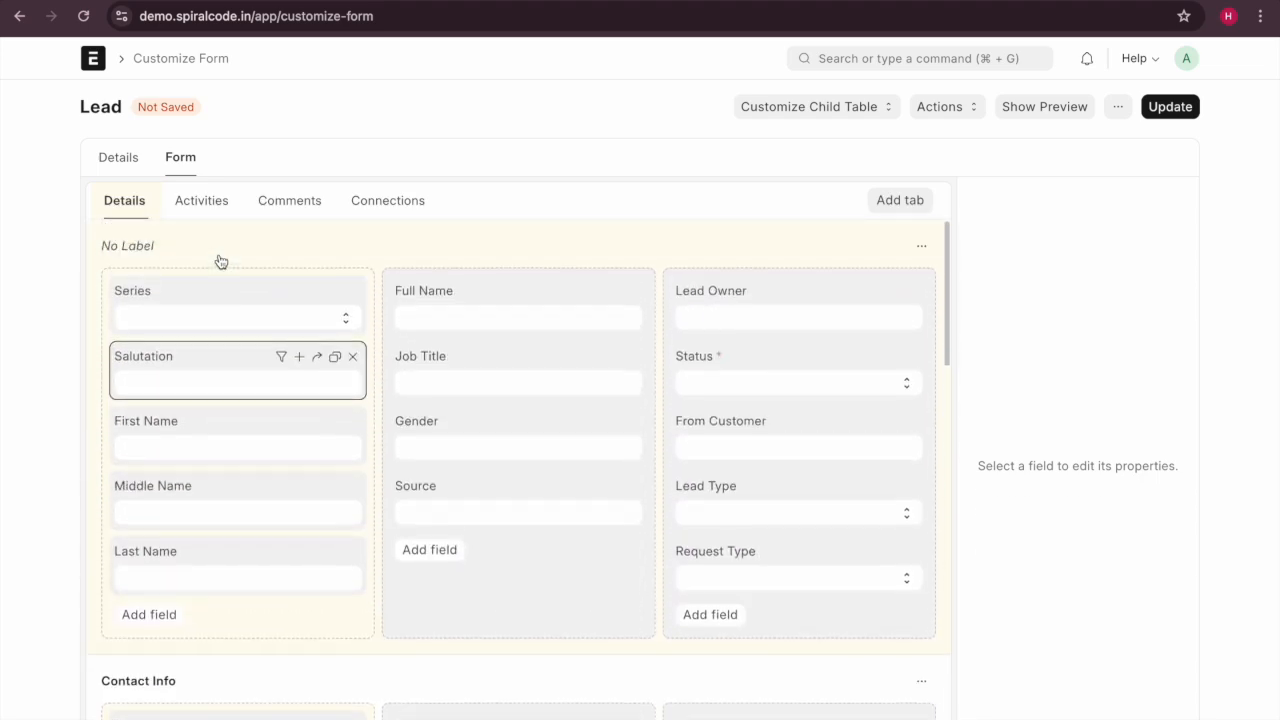
left_click(248, 319)
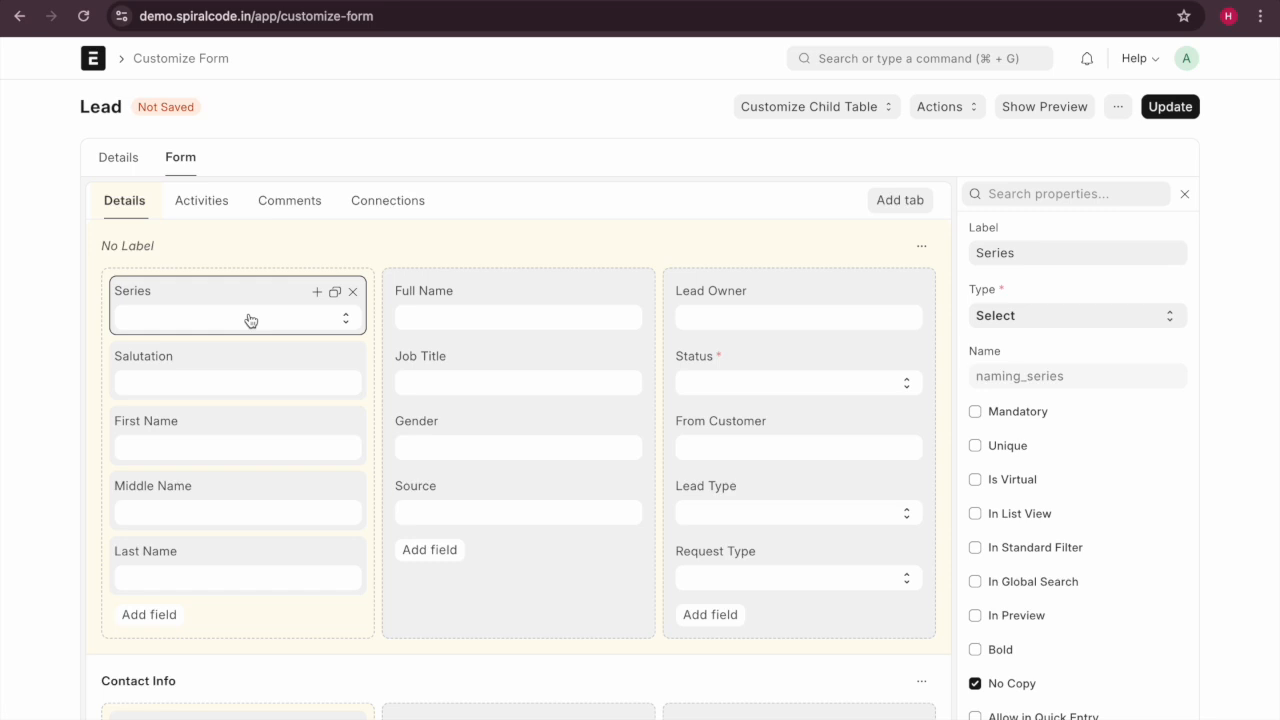
Duplicate Series into a Data field labelled 'example' and save the customization.
left_click(335, 294)
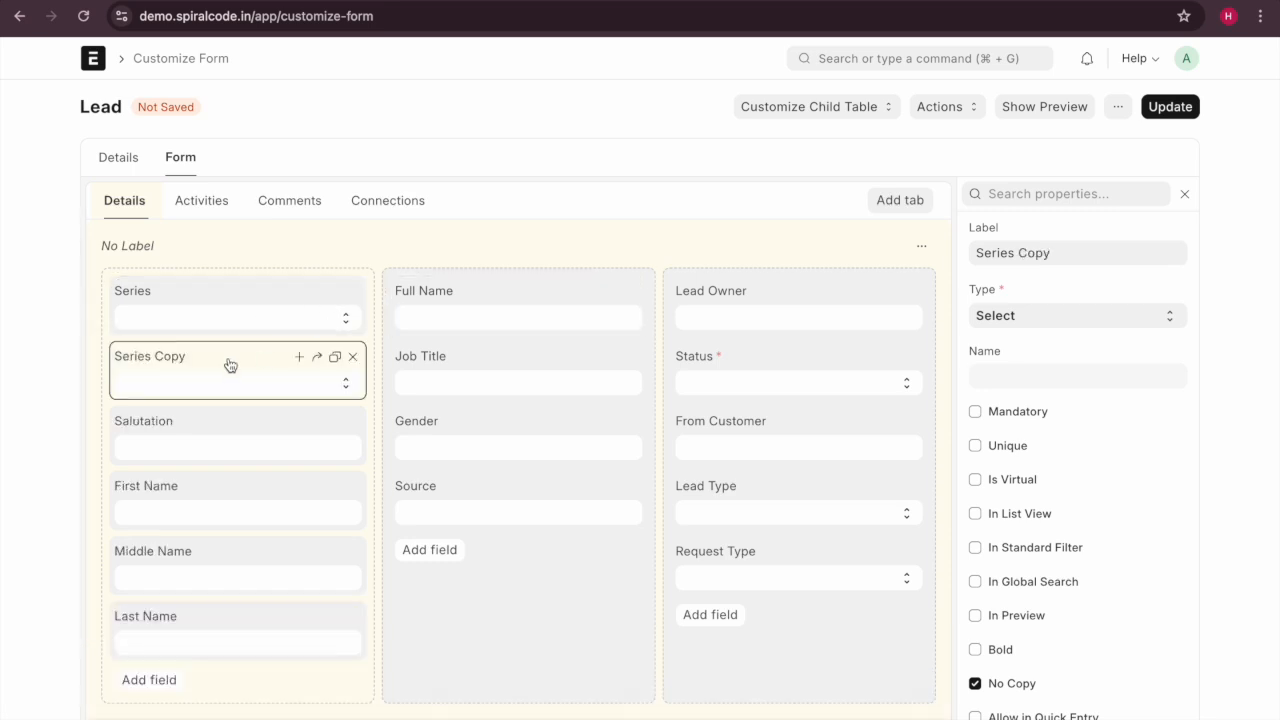
left_click(180, 360)
key("BackSpace")
key("BackSpace")
key("BackSpace")
key("BackSpace")
key("BackSpace")
key("BackSpace")
key("BackSpace")
key("BackSpace")
key("BackSpace")
key("BackSpace")
key("BackSpace")
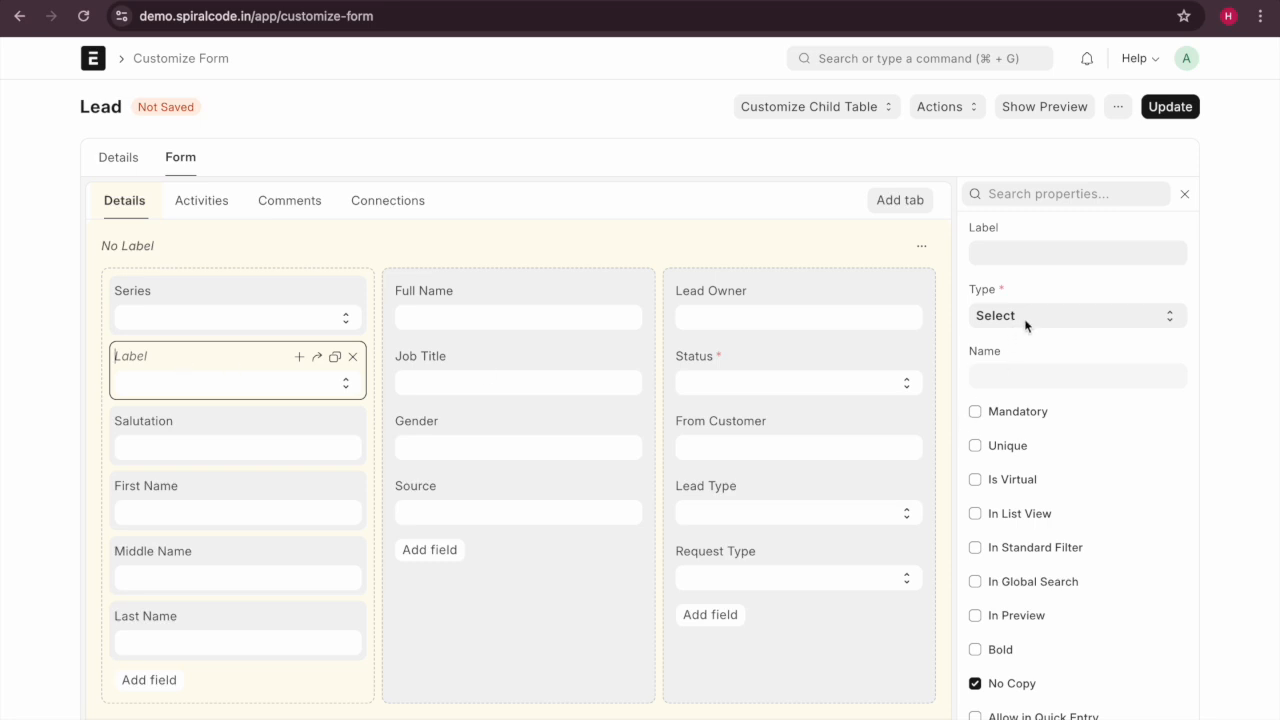
left_click(173, 364)
left_click(166, 361)
type("example")
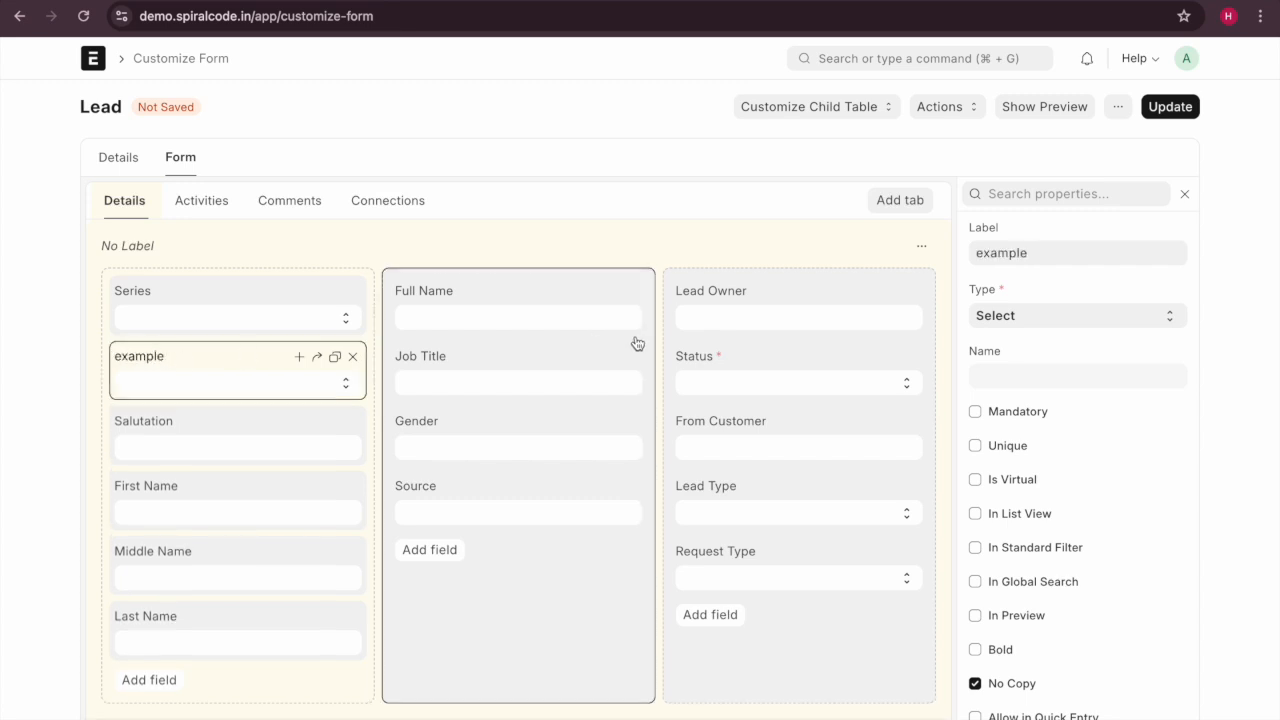
left_click(1044, 312)
scroll(1032, 22, "up", 5)
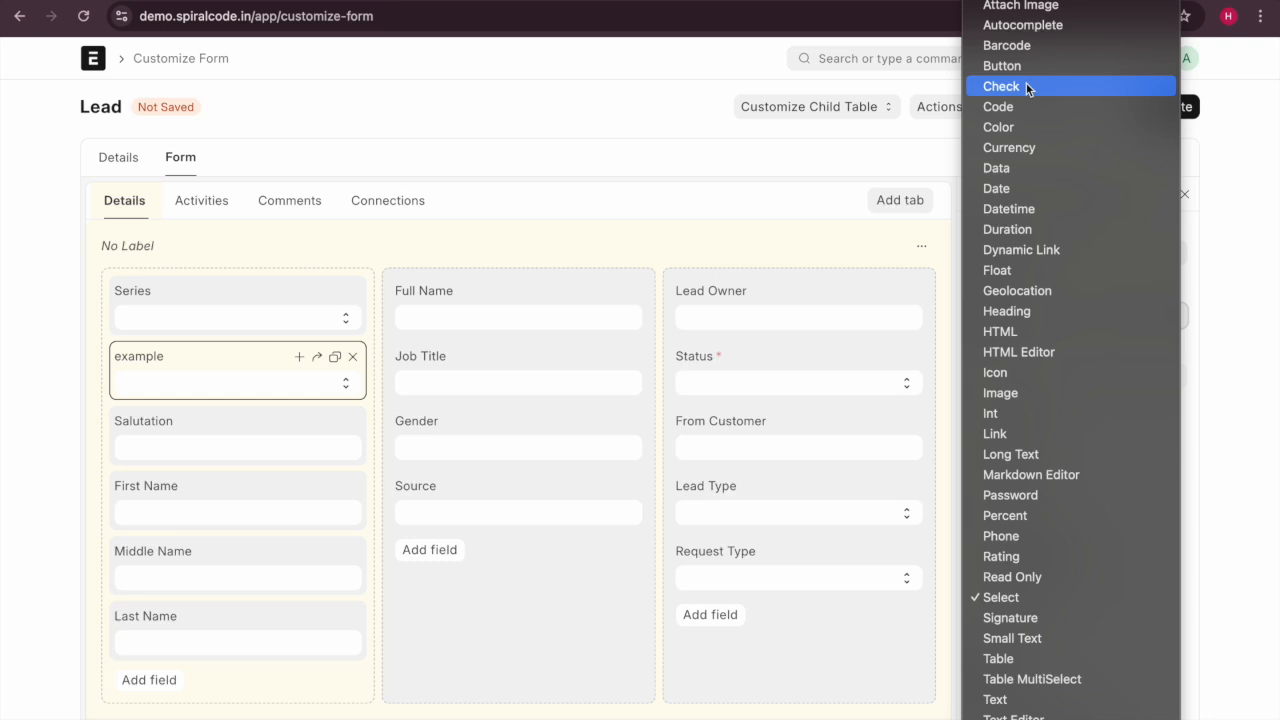
left_click(1039, 175)
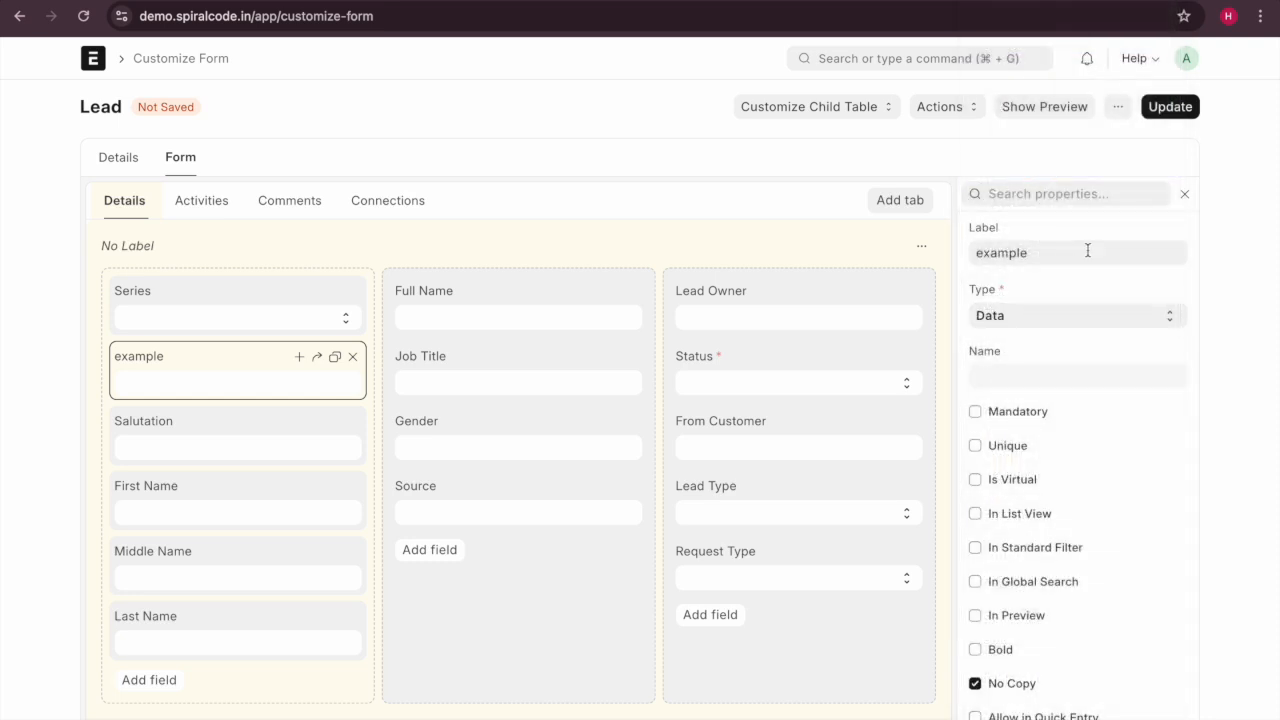
left_click(1167, 106)
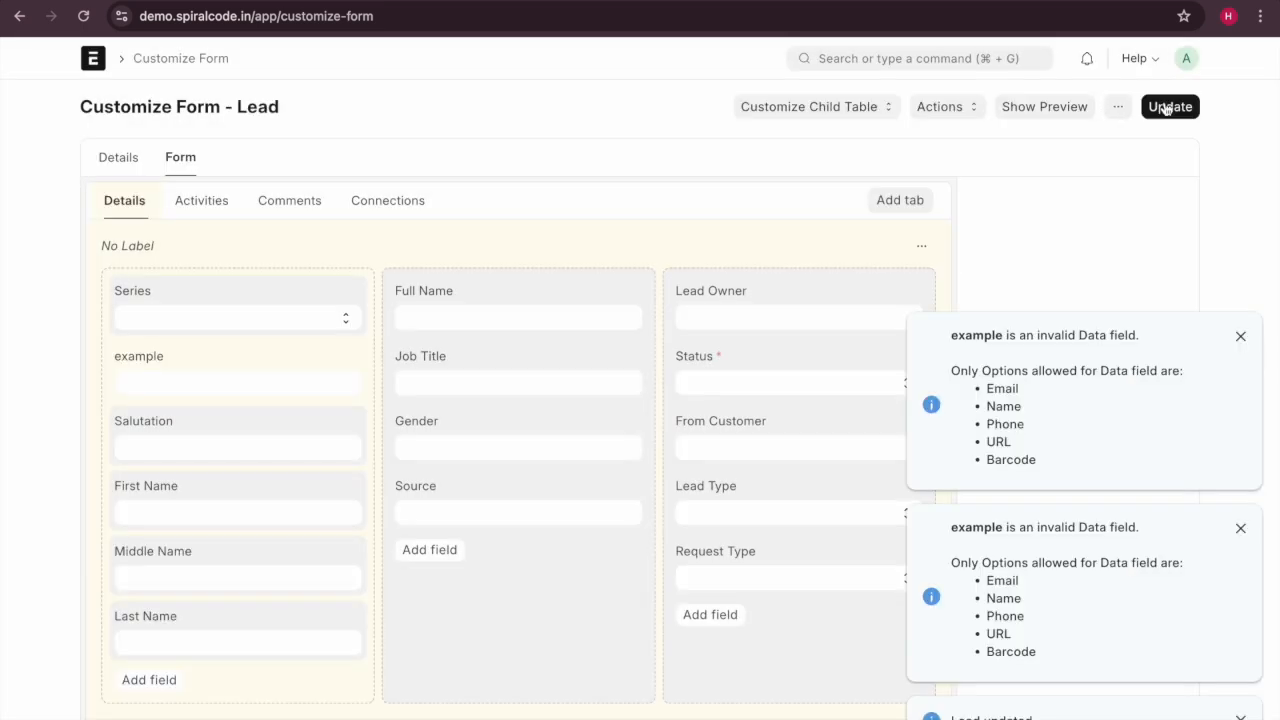
left_click(1240, 336)
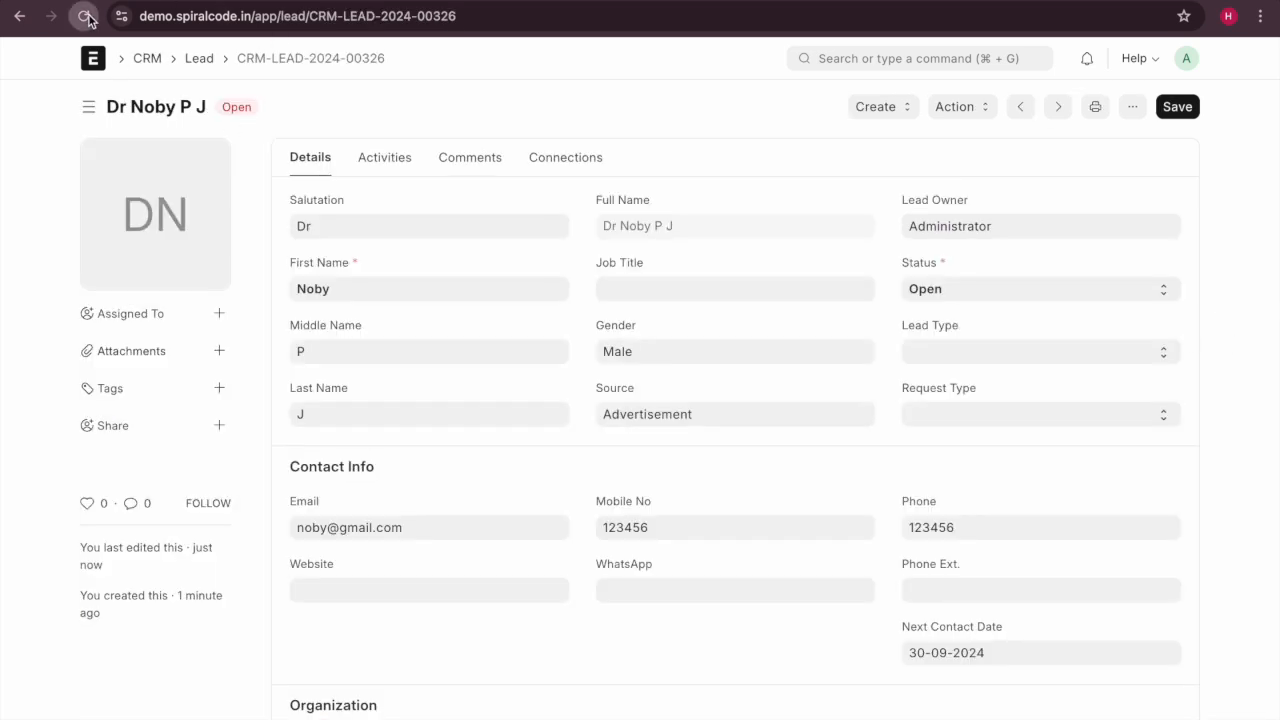
Reload the lead to check the new example field, then show its Activities tab.
left_click(85, 17)
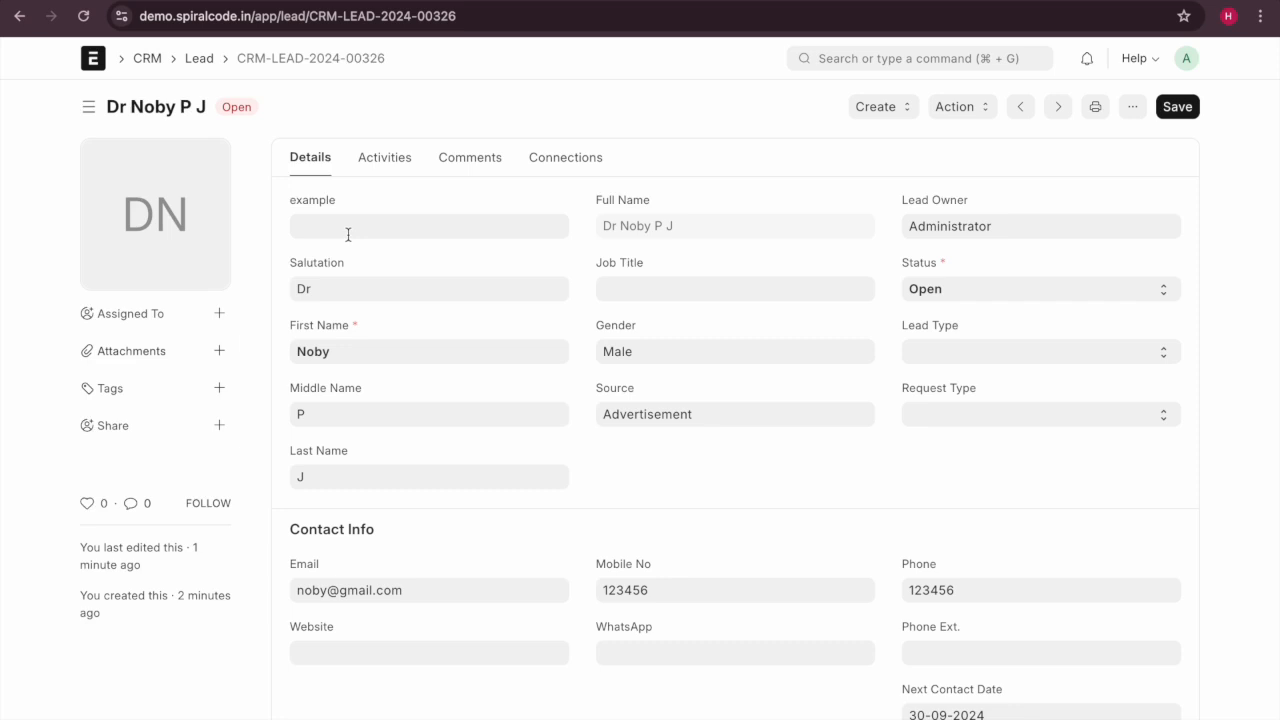
scroll(457, 388, "down", 5)
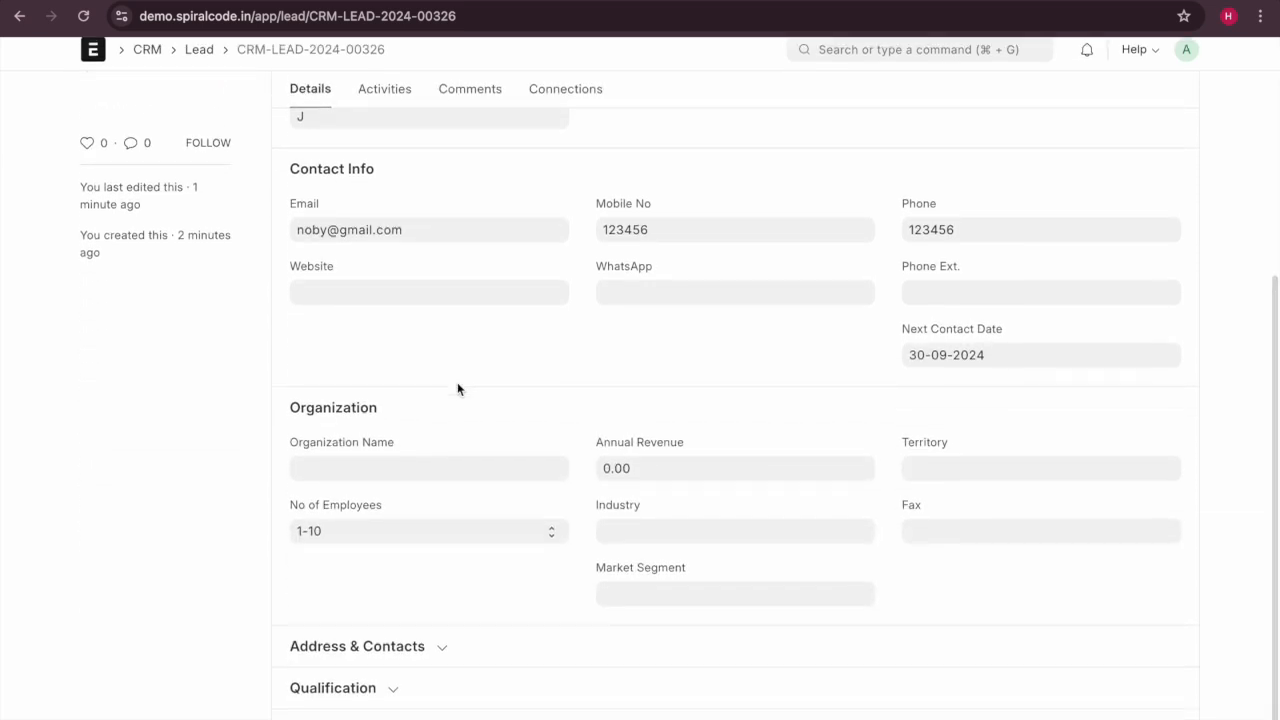
scroll(457, 389, "up", 5)
scroll(457, 389, "down", 1)
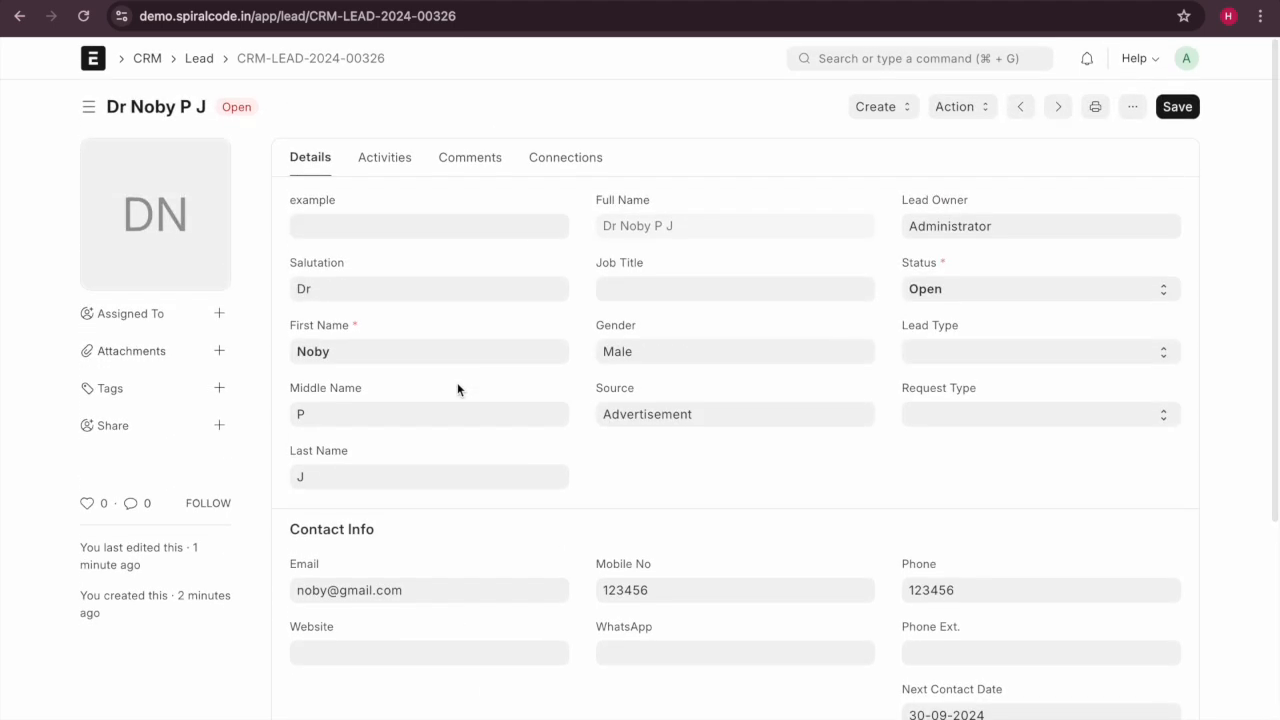
left_click(389, 160)
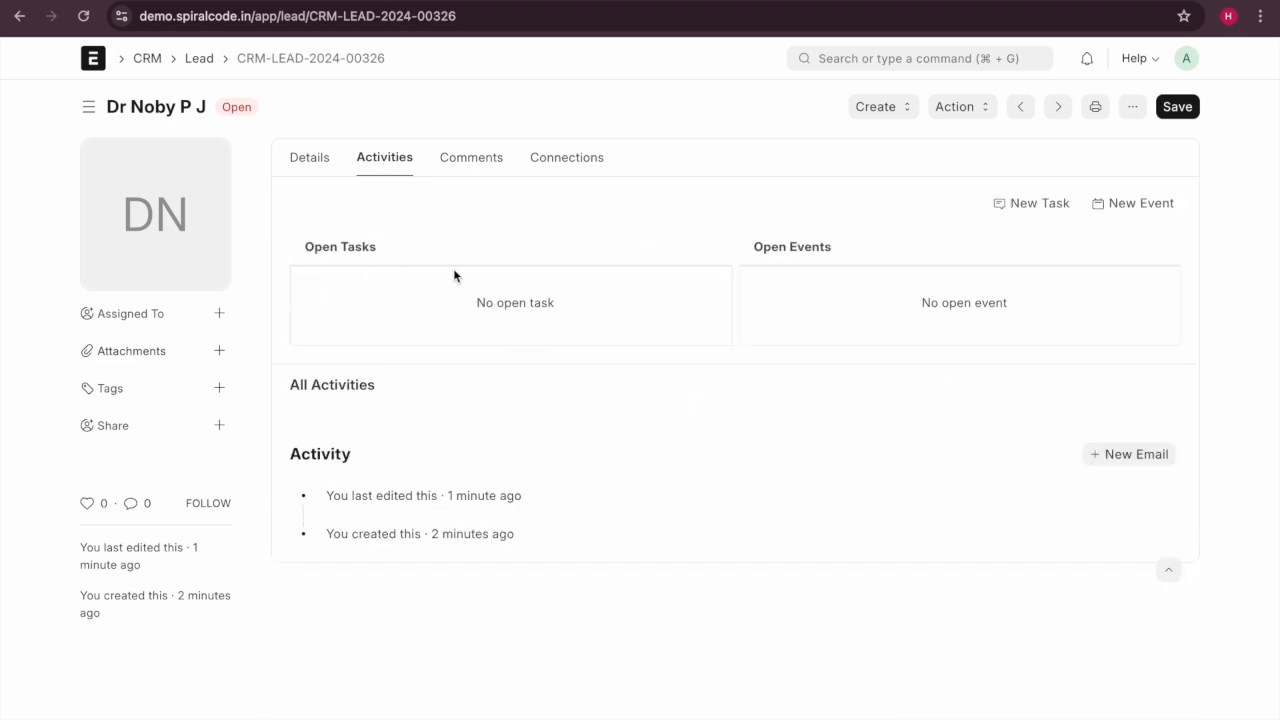
Discard a new event and a new task for the lead, checking notifications between them.
left_click(1117, 203)
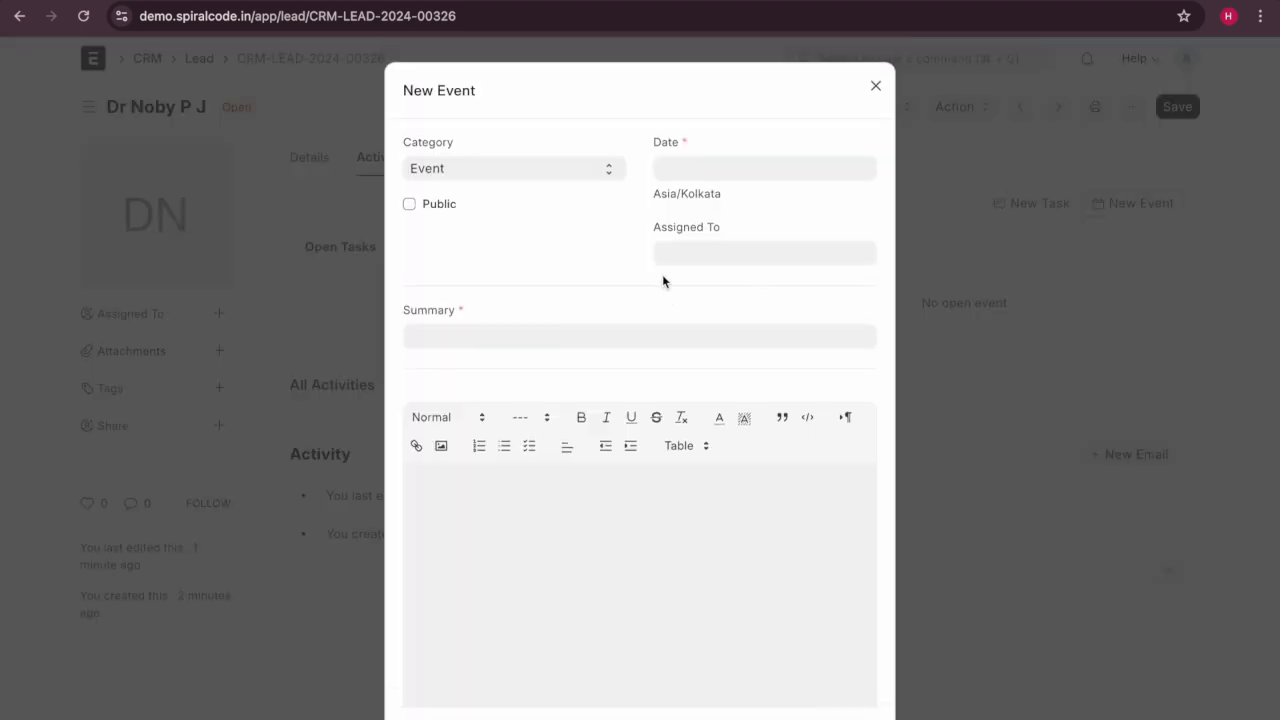
left_click(877, 86)
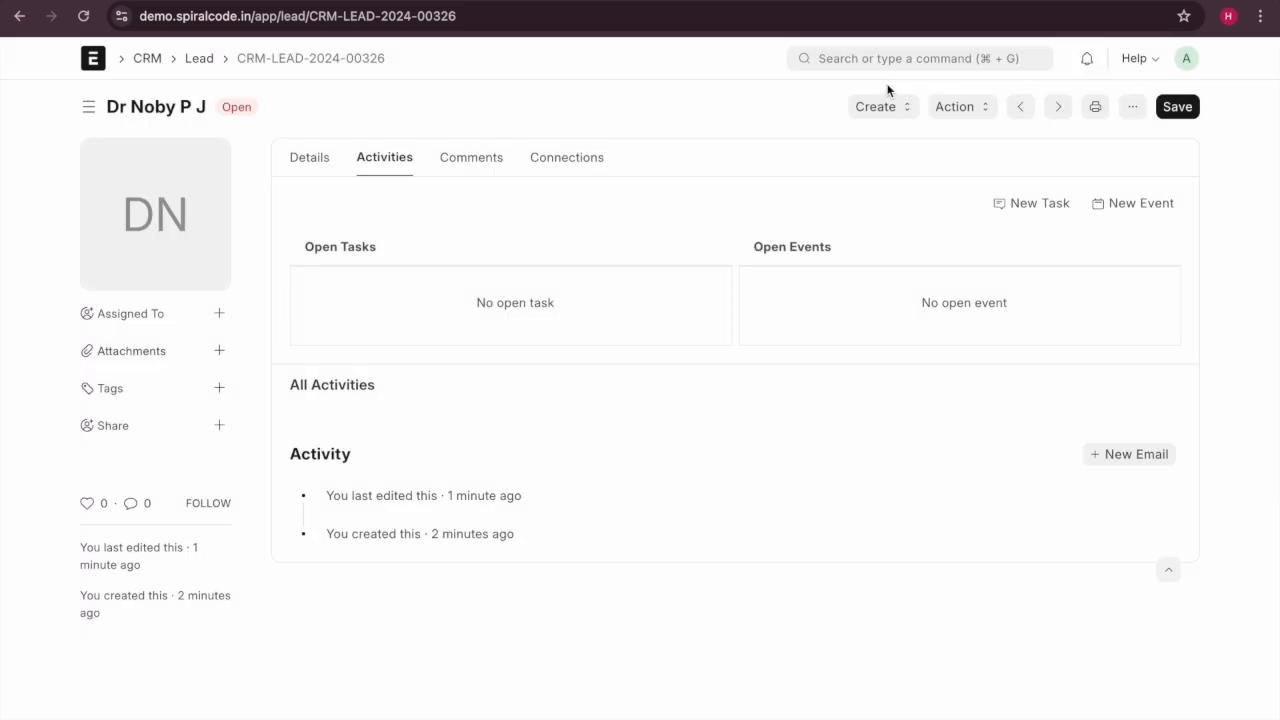
left_click(1087, 62)
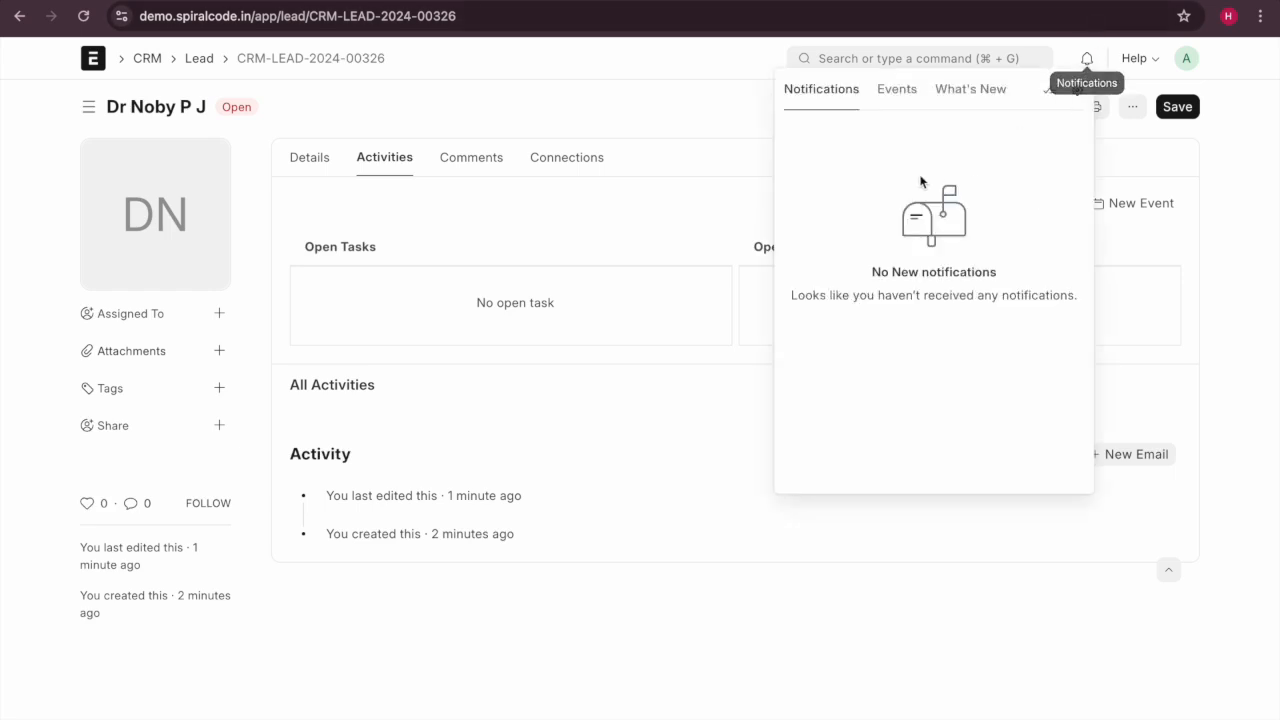
left_click(646, 119)
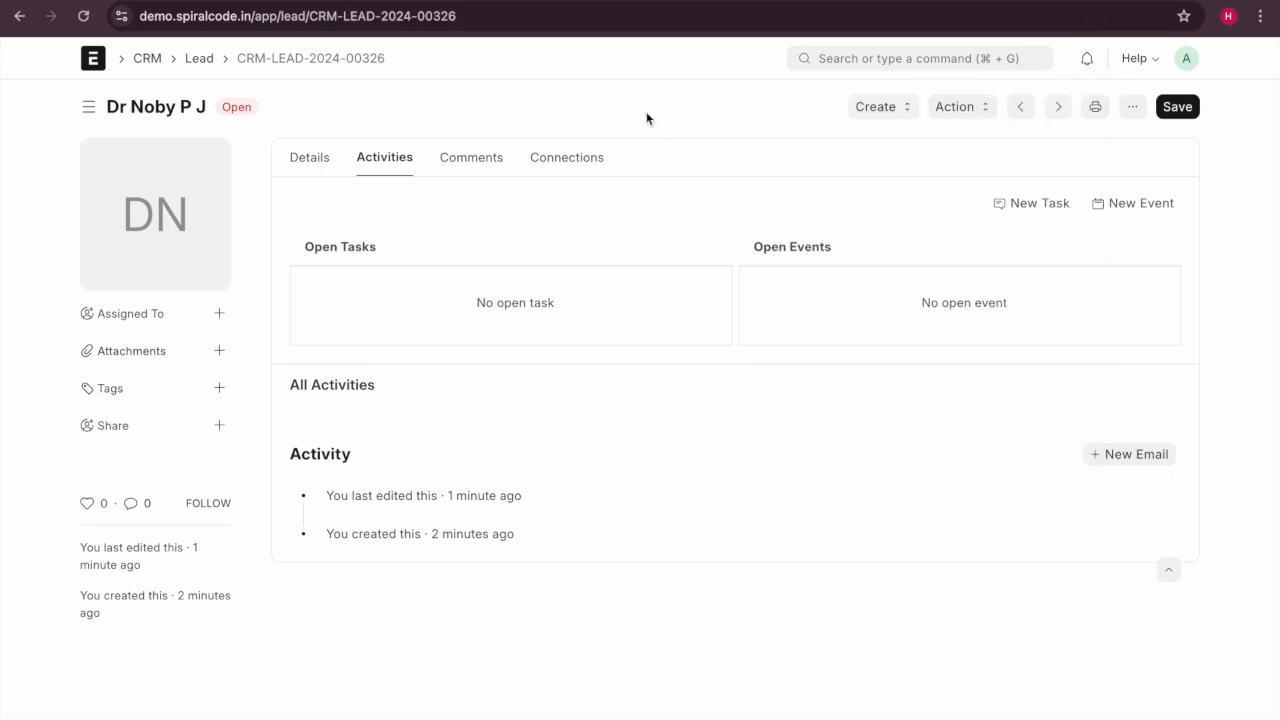
left_click(1052, 209)
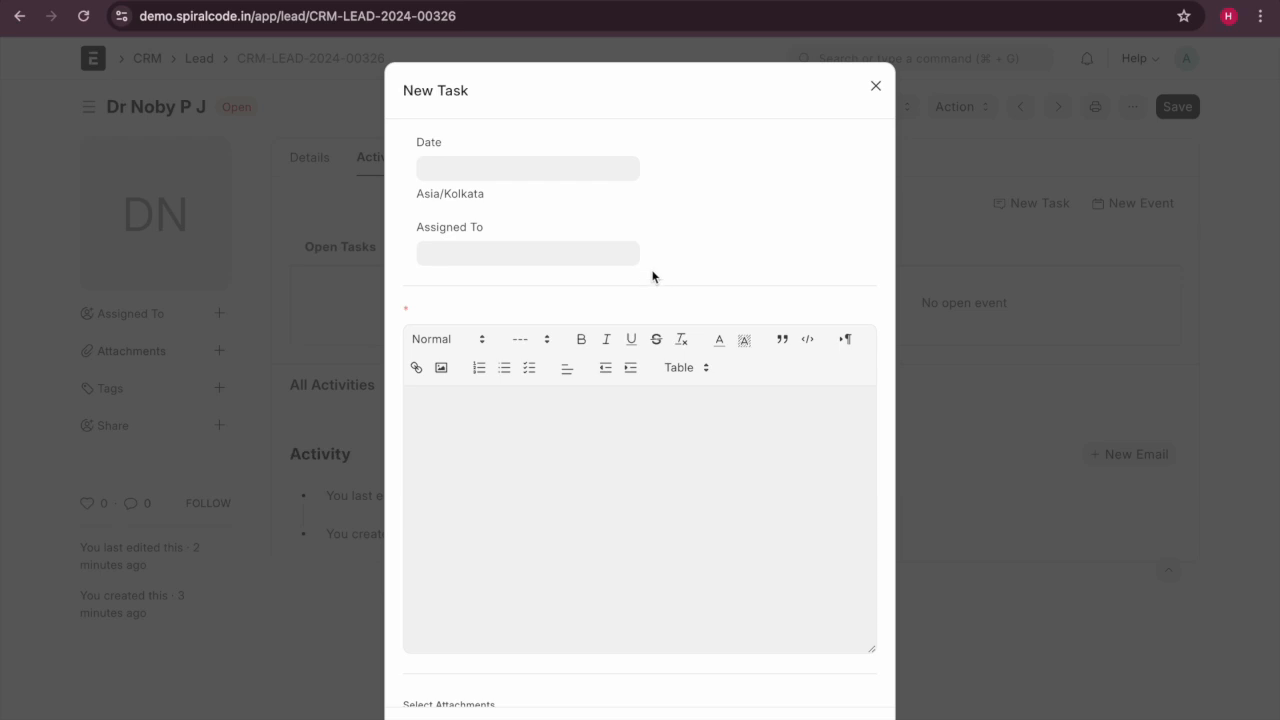
left_click(875, 86)
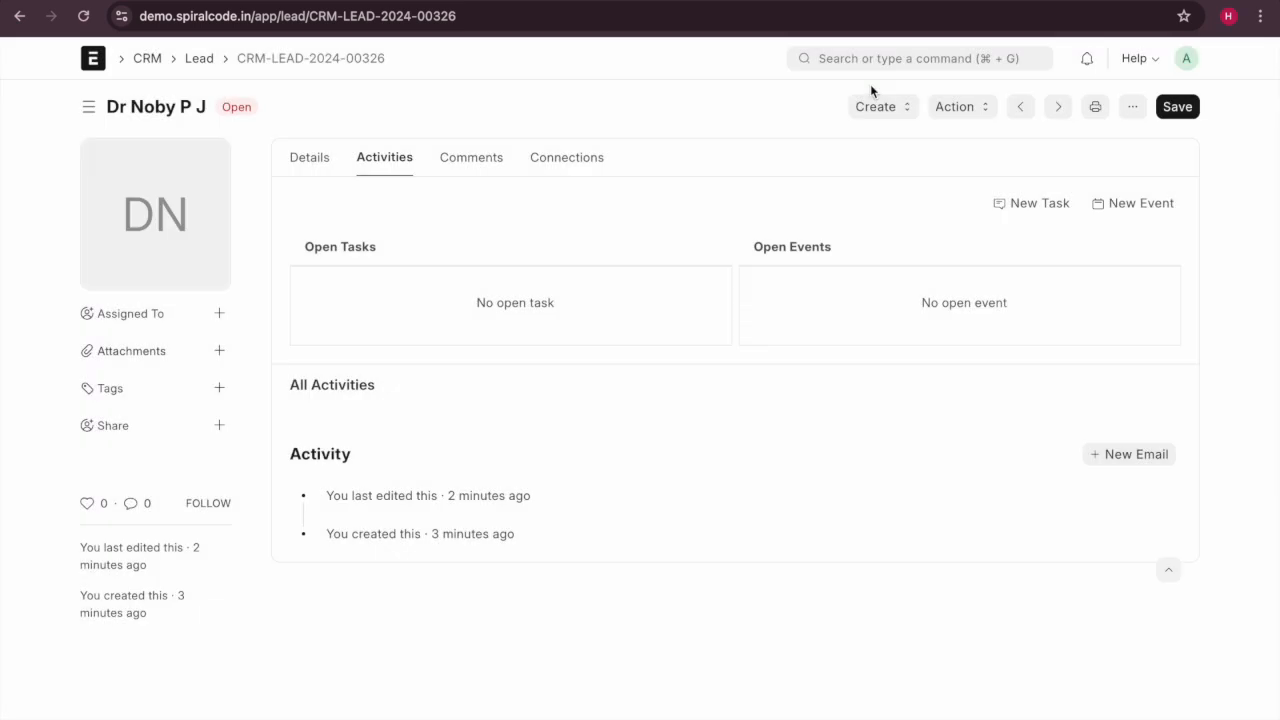
Add the note 'example comment' under Comments, then view the lead's Connections.
left_click(466, 163)
left_click(1125, 205)
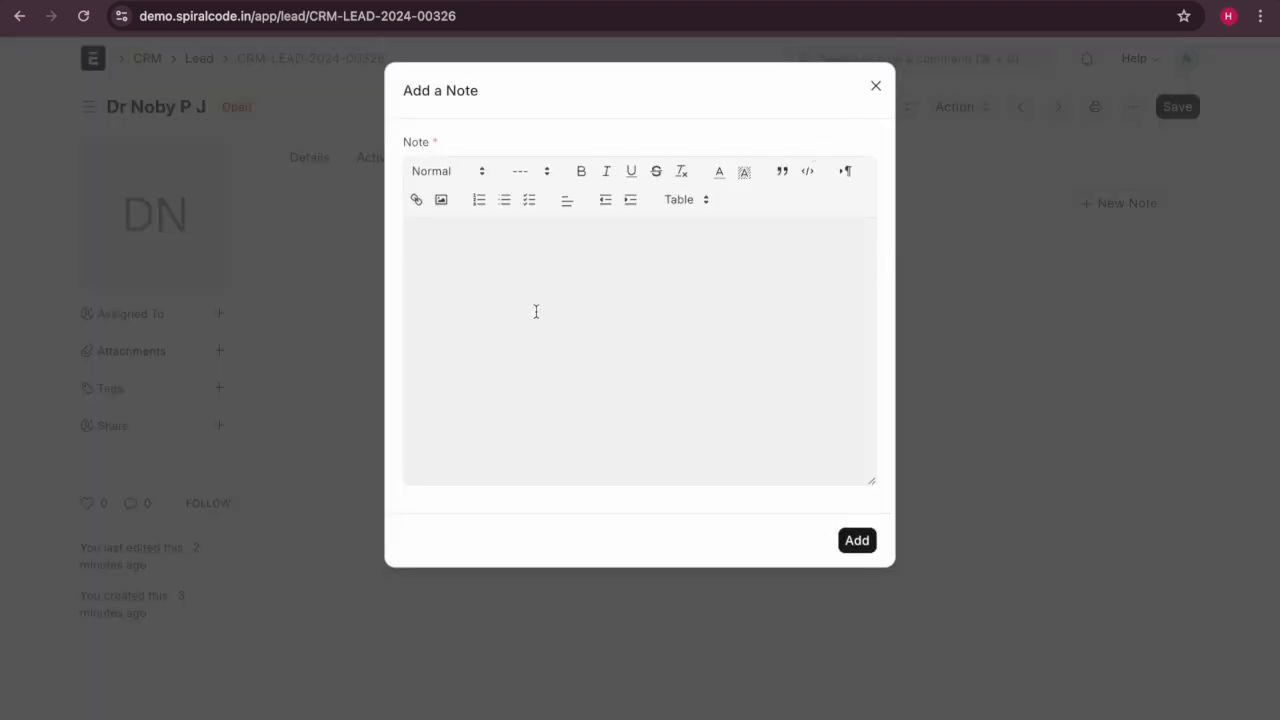
type("example comment")
left_click(865, 549)
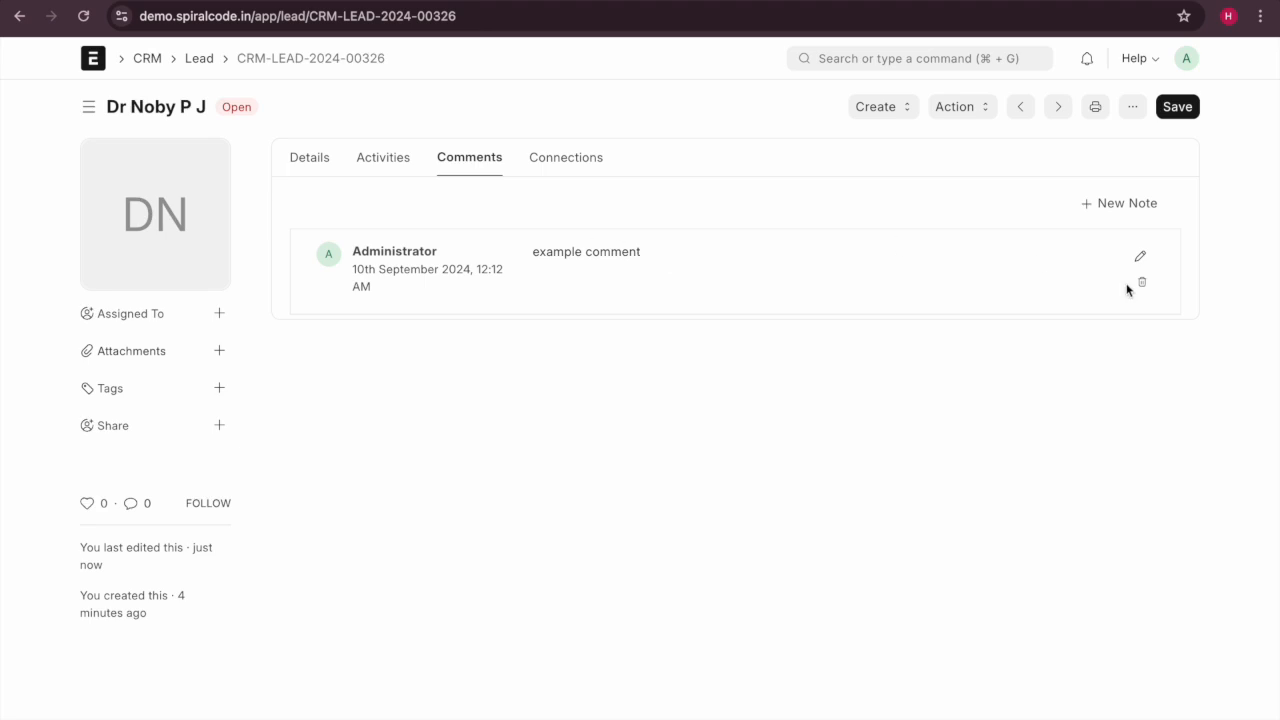
left_click(555, 160)
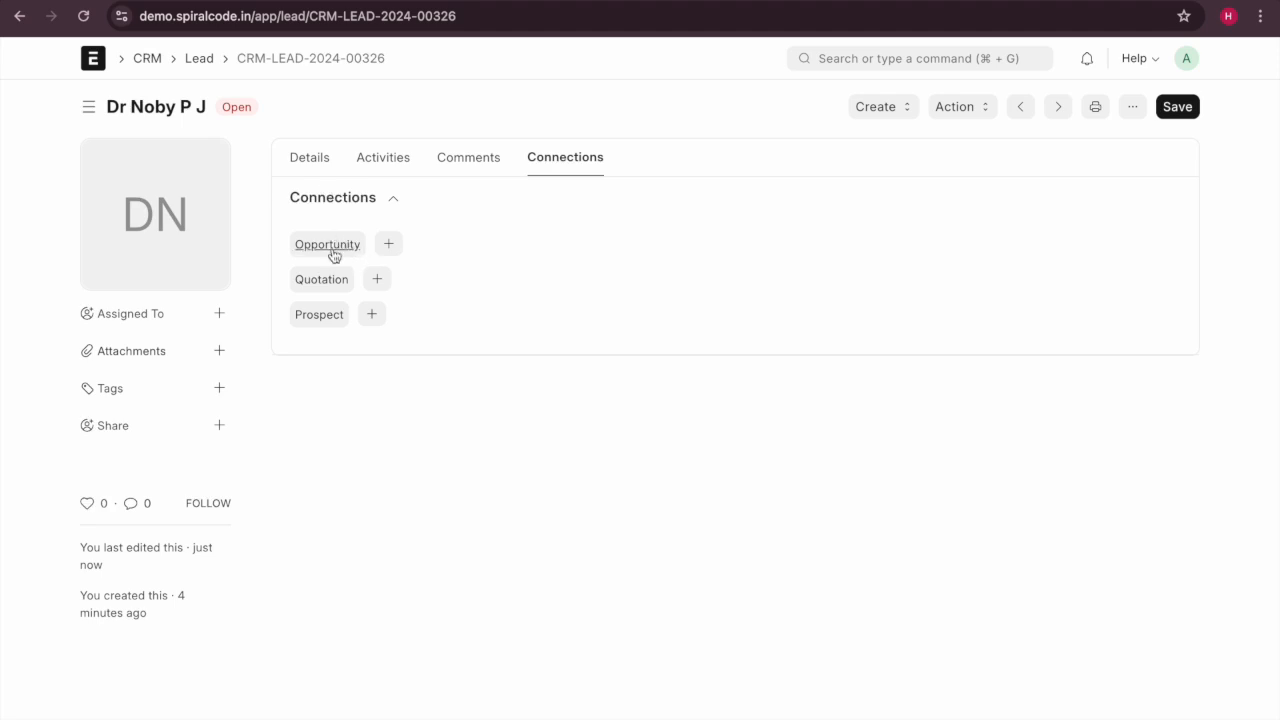
On the Details tab, keep status Open and expand Address & Contacts and Qualification.
left_click(300, 156)
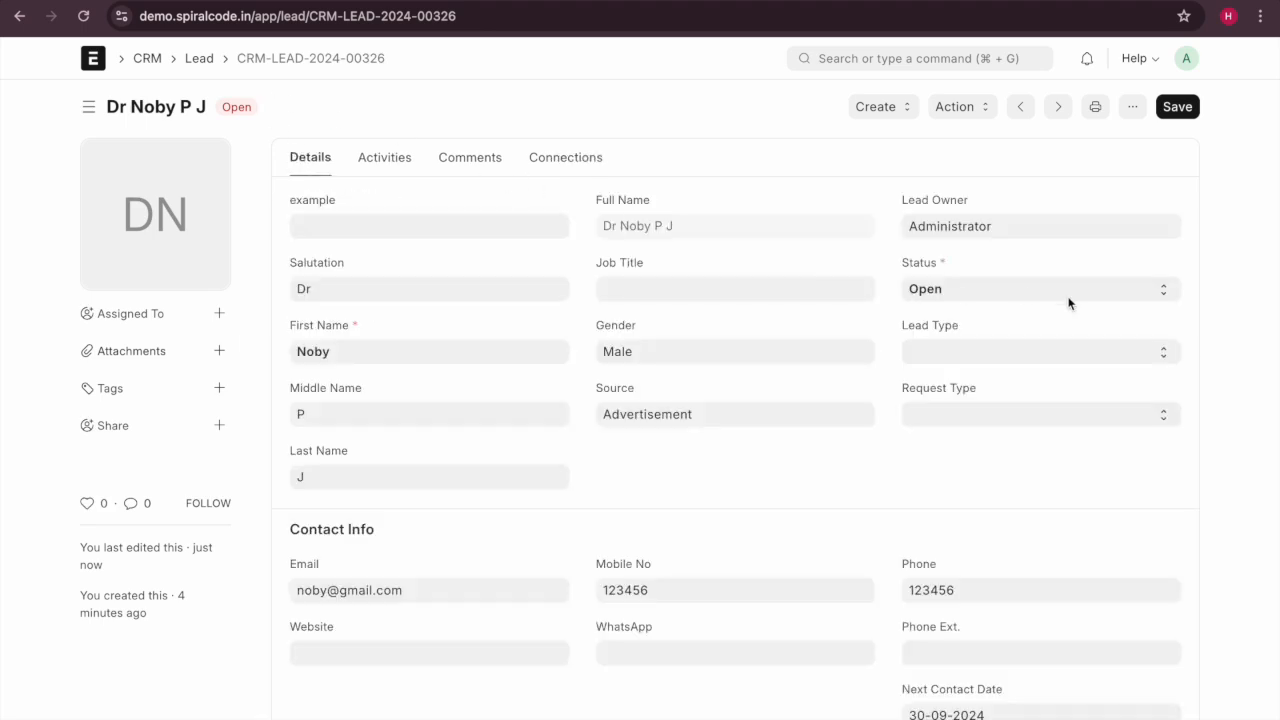
left_click(984, 290)
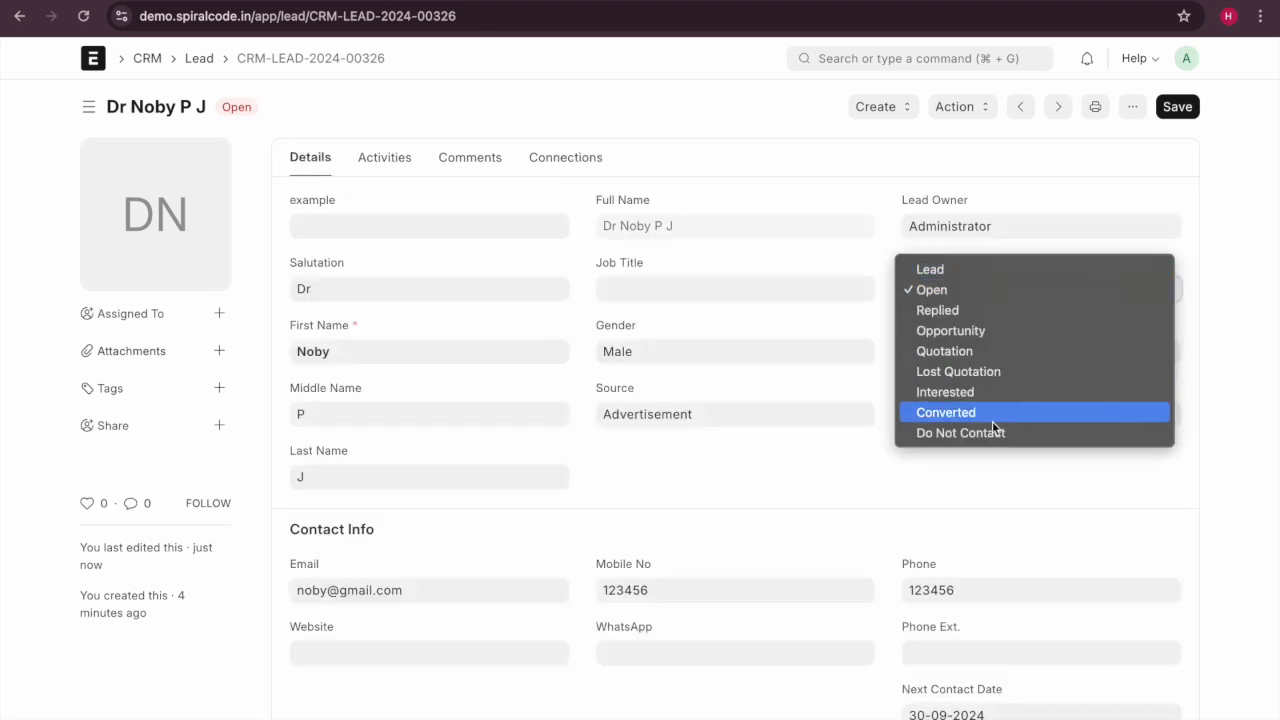
left_click(980, 290)
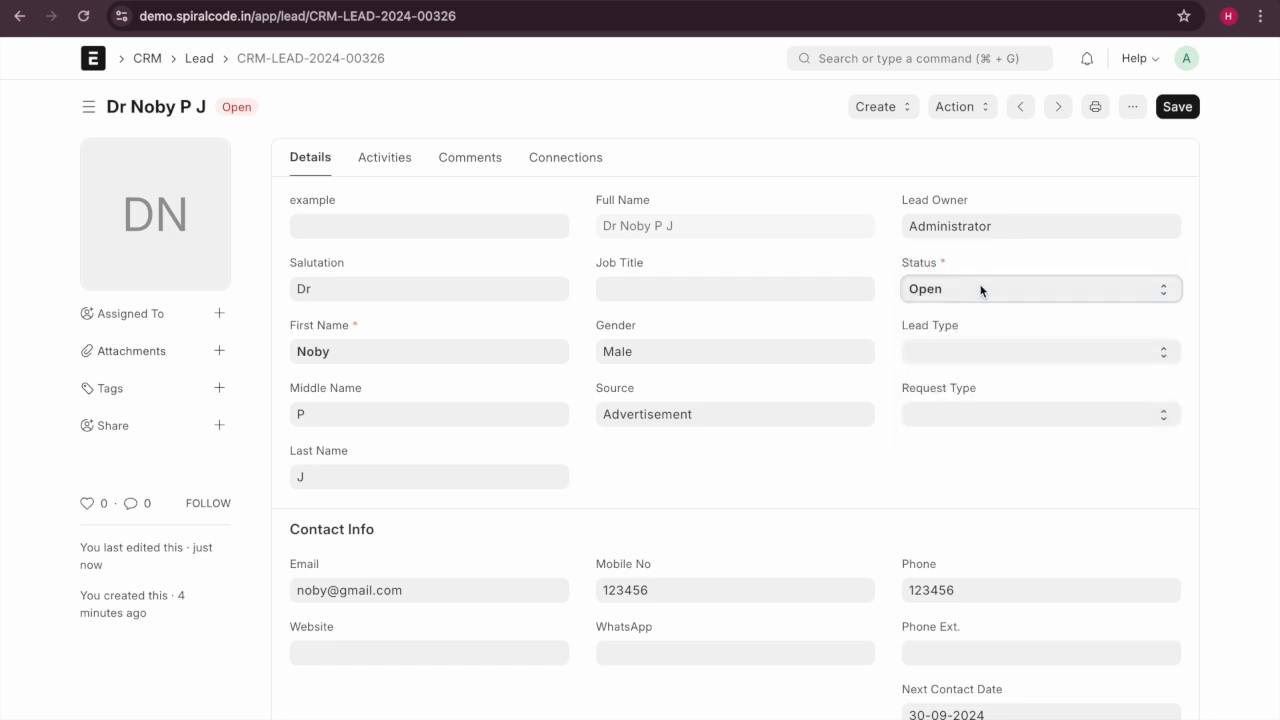
left_click(982, 291)
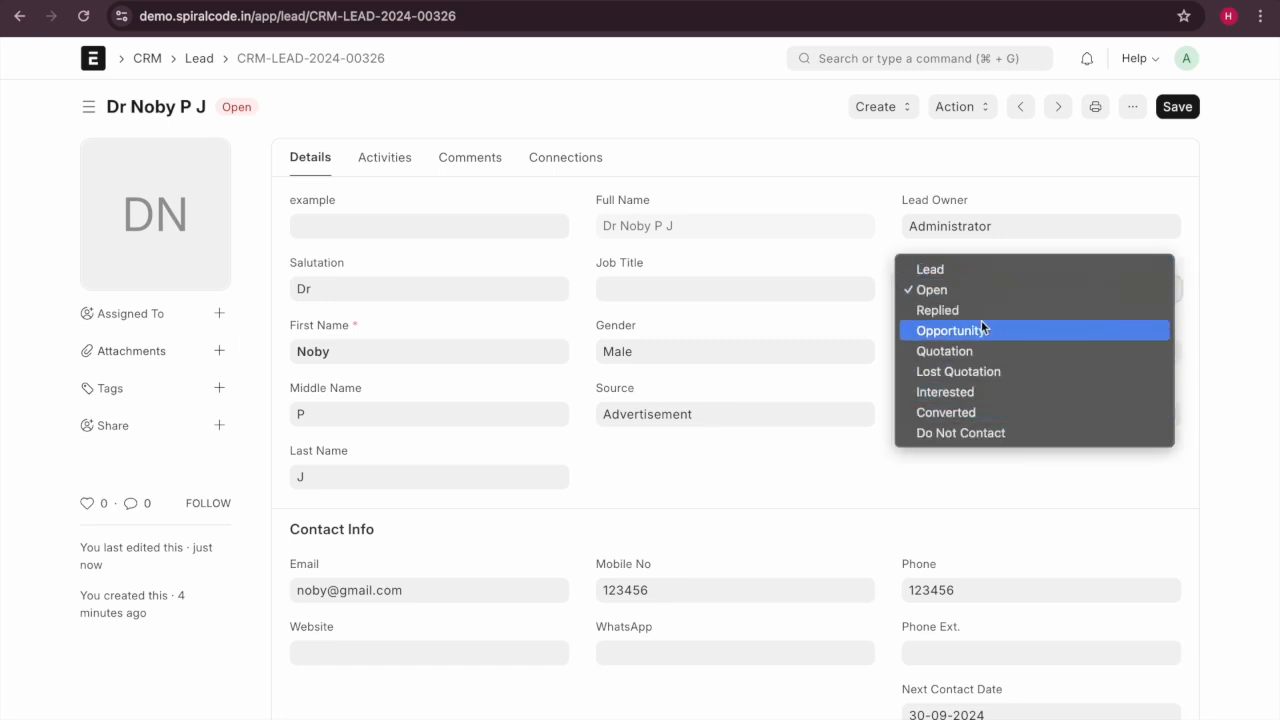
left_click(972, 236)
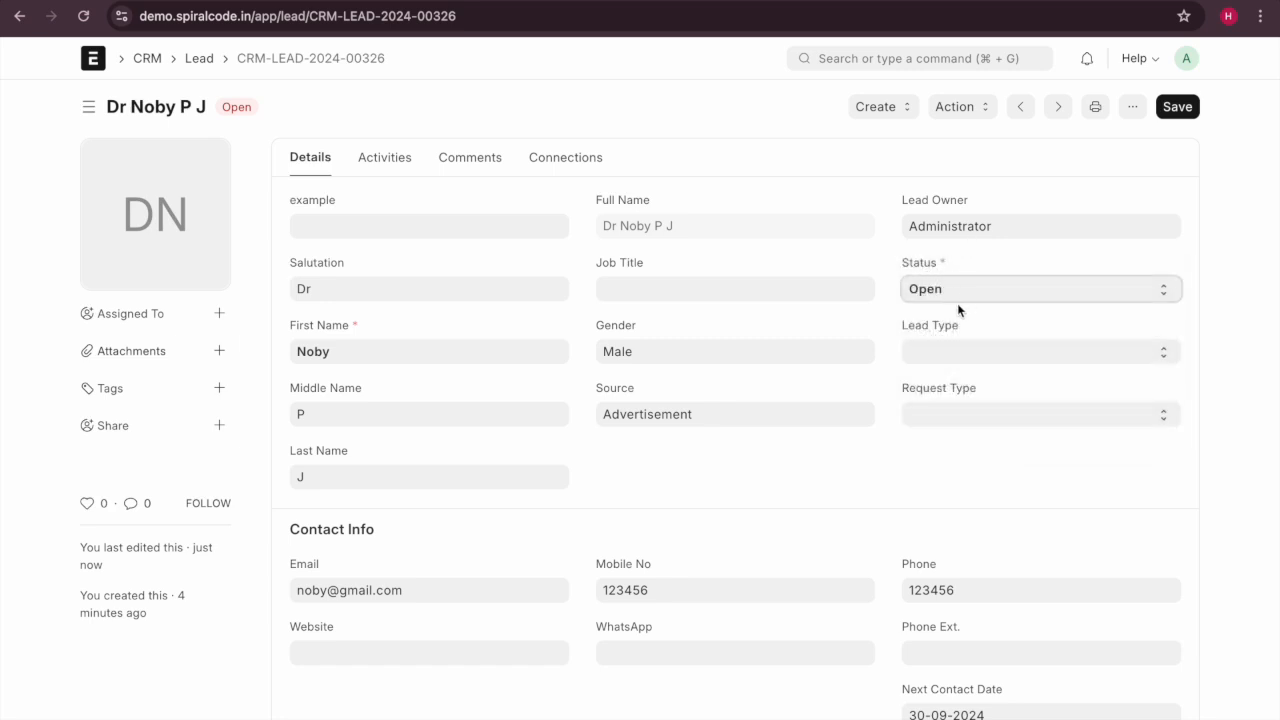
scroll(946, 426, "down", 3)
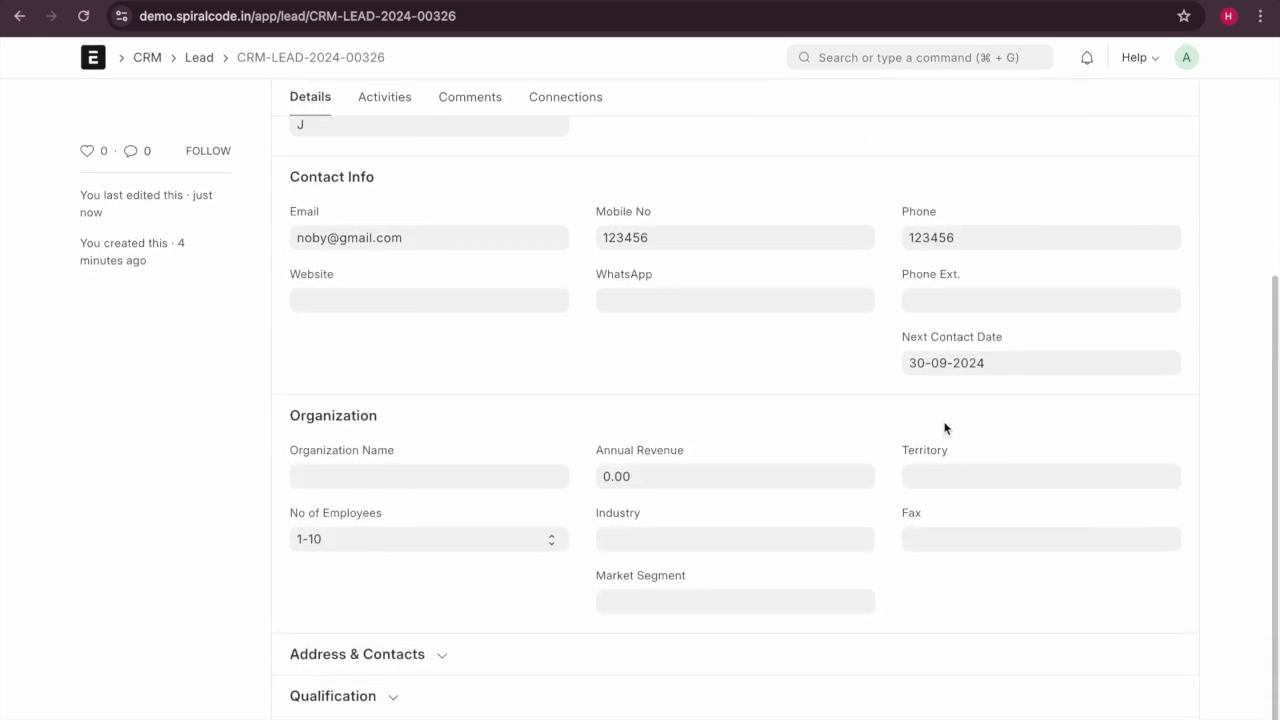
left_click(380, 651)
scroll(380, 651, "down", 2)
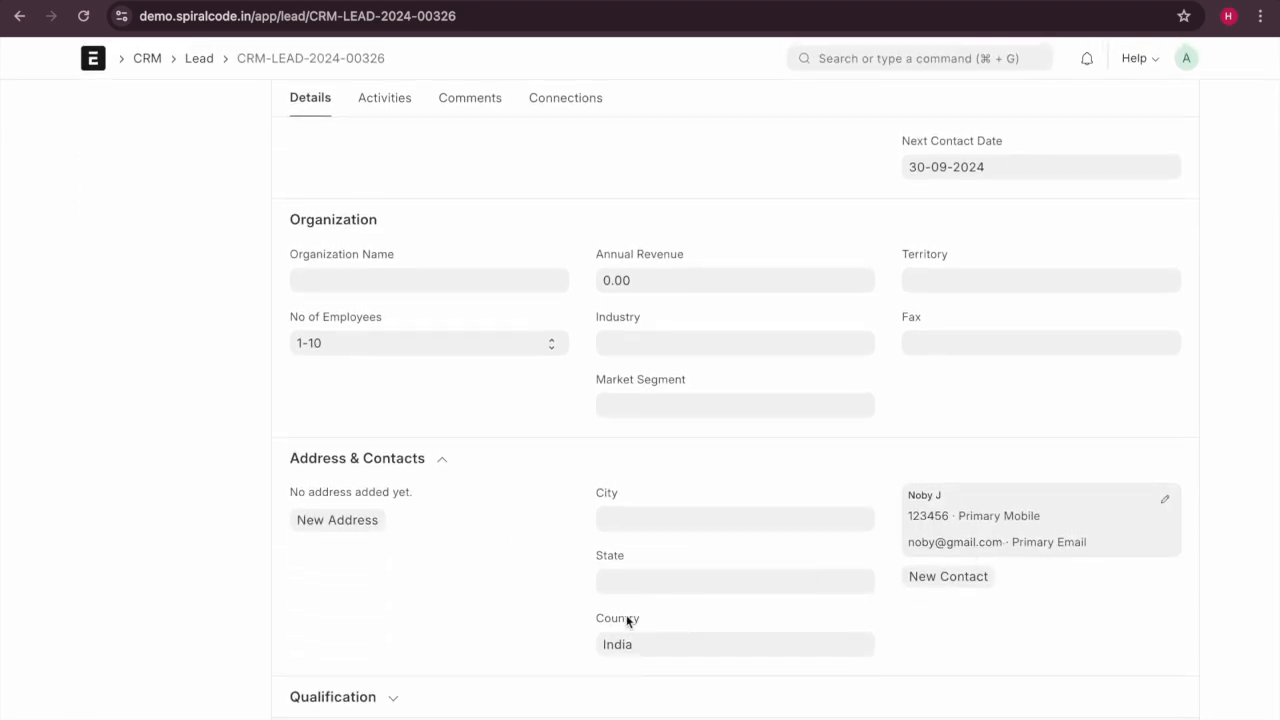
left_click(338, 697)
scroll(338, 702, "down", 2)
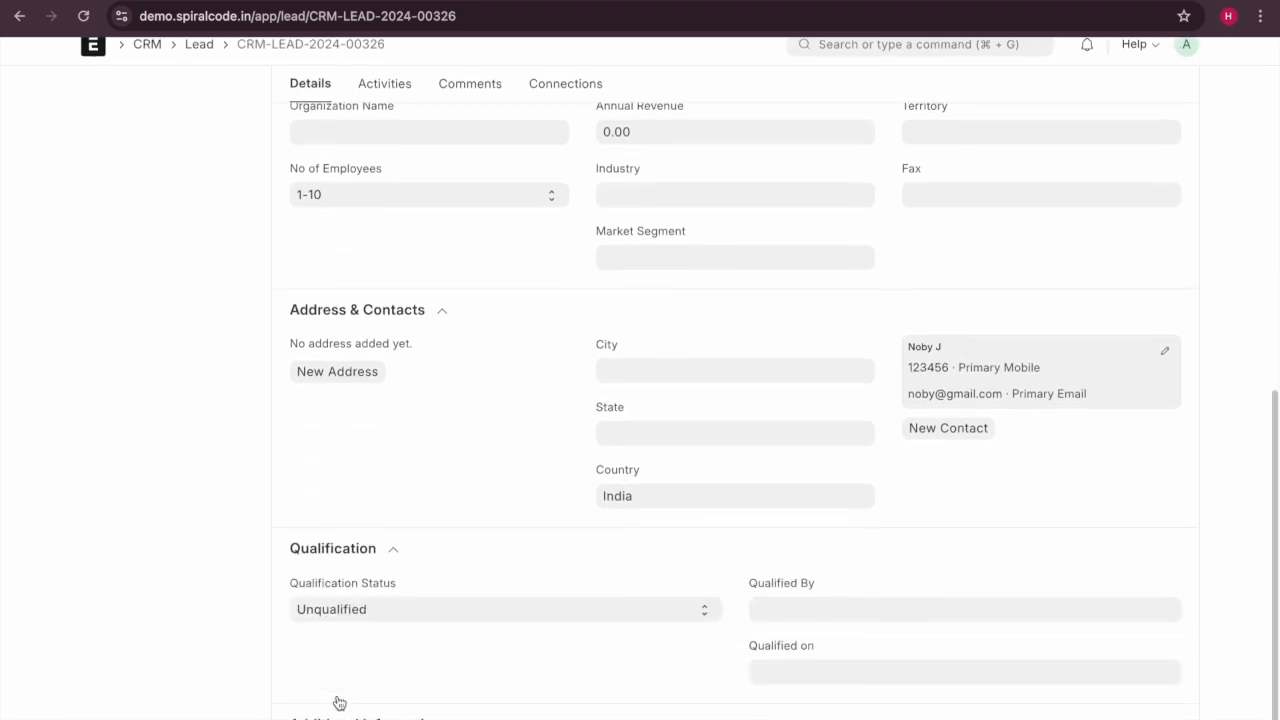
scroll(491, 705, "down", 2)
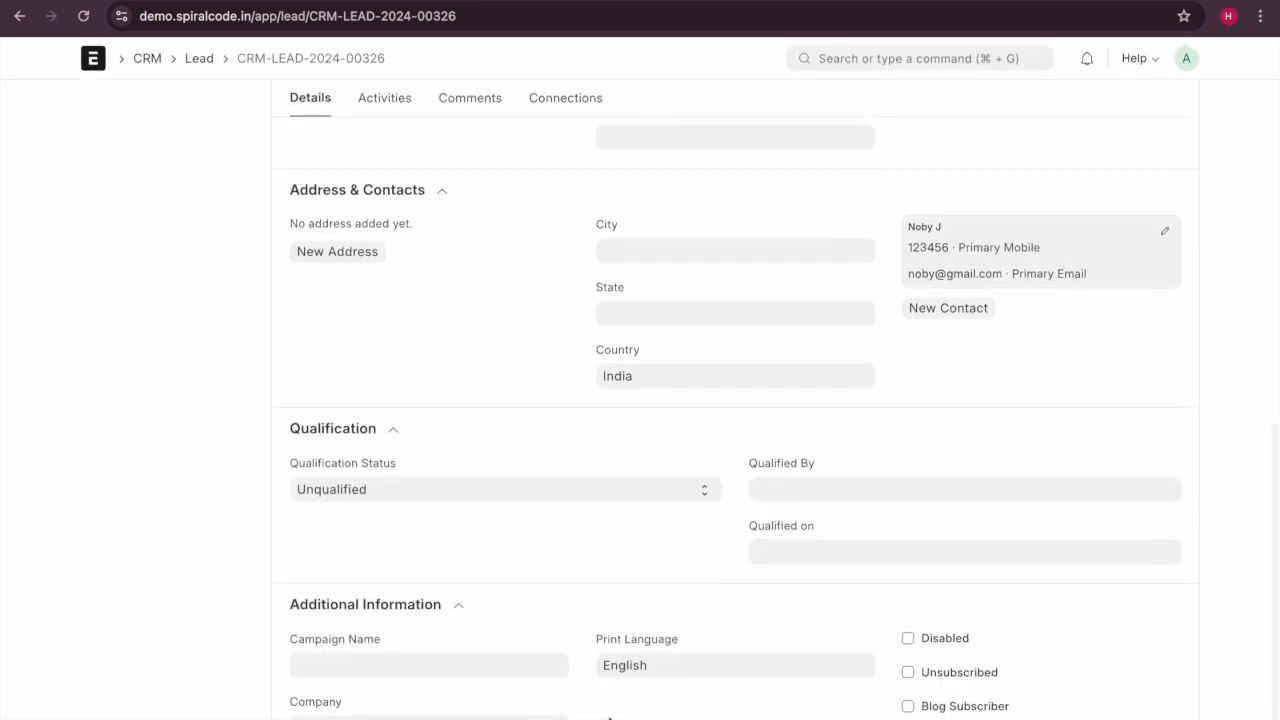
scroll(669, 650, "up", 10)
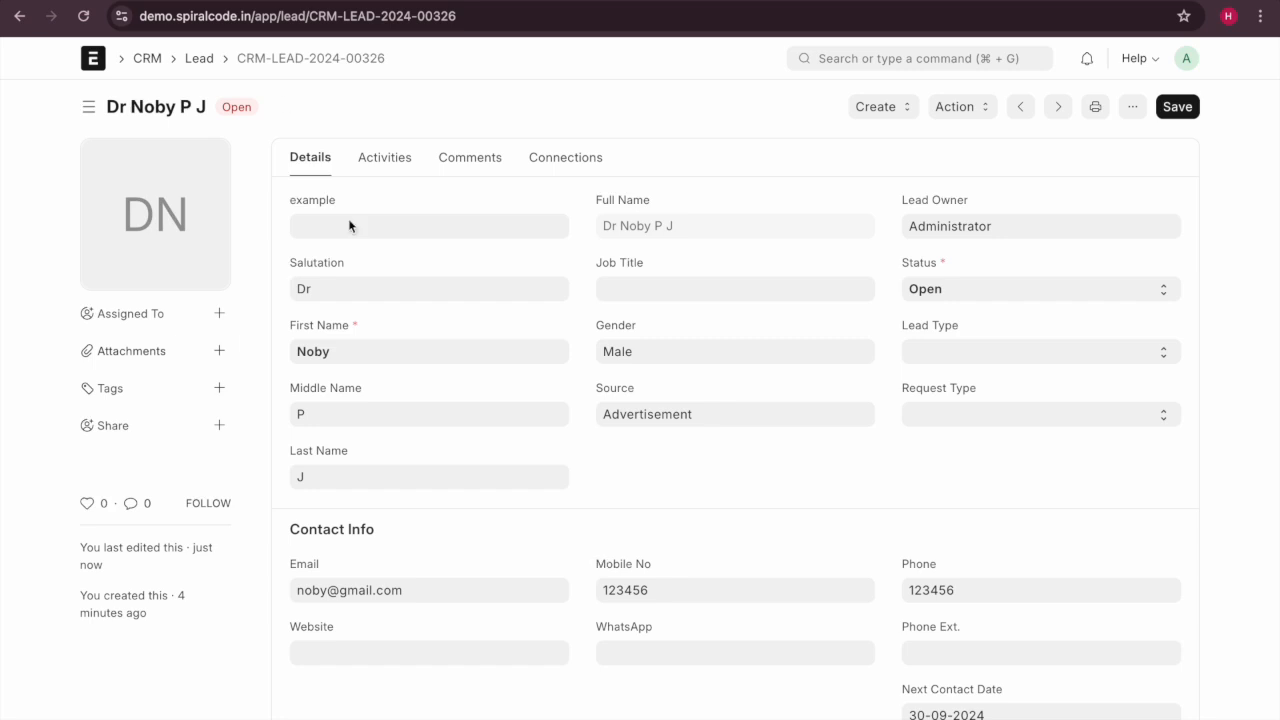
Save a new lead with salutation Madam, first name Test1 and status Open, then return to the list.
left_click(192, 60)
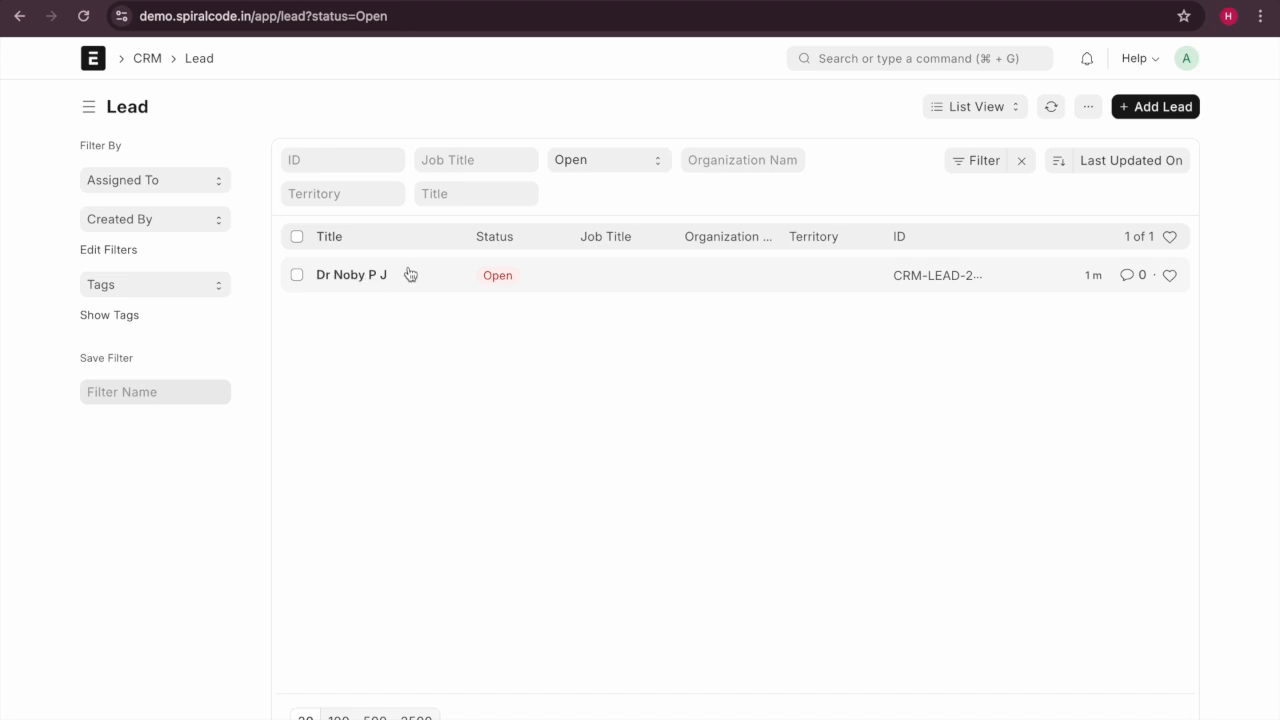
left_click(1148, 110)
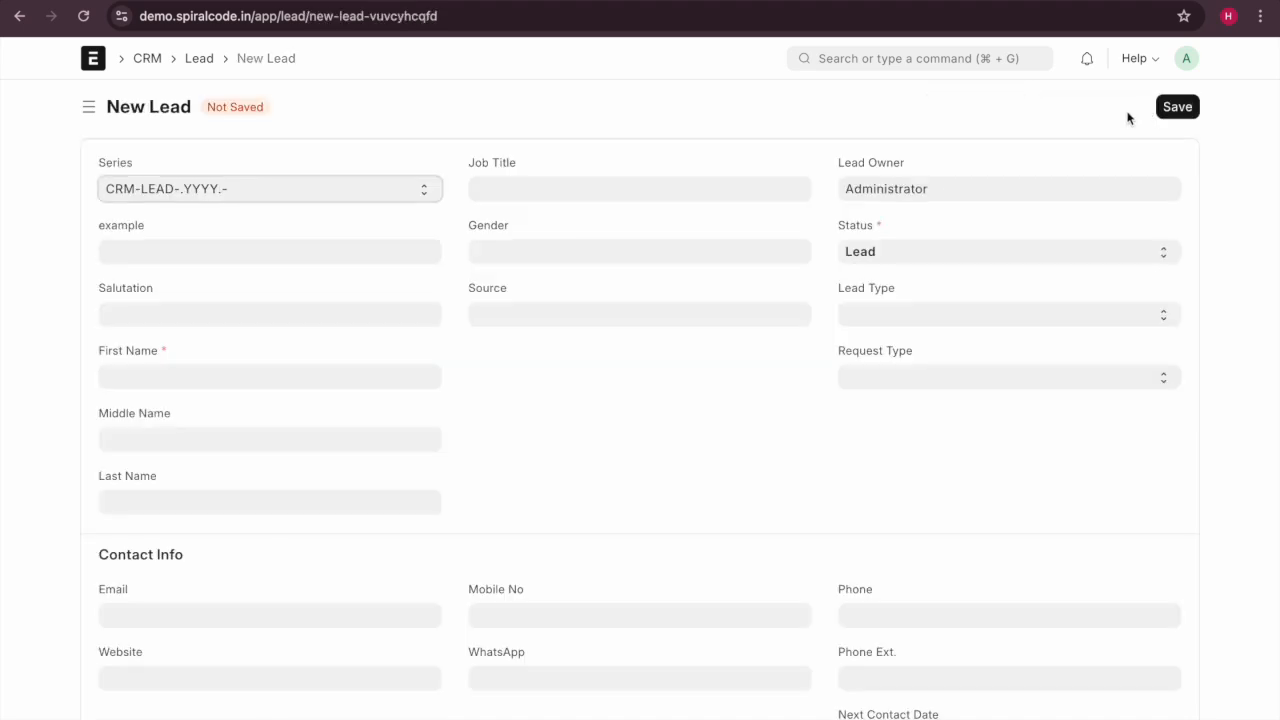
left_click(158, 254)
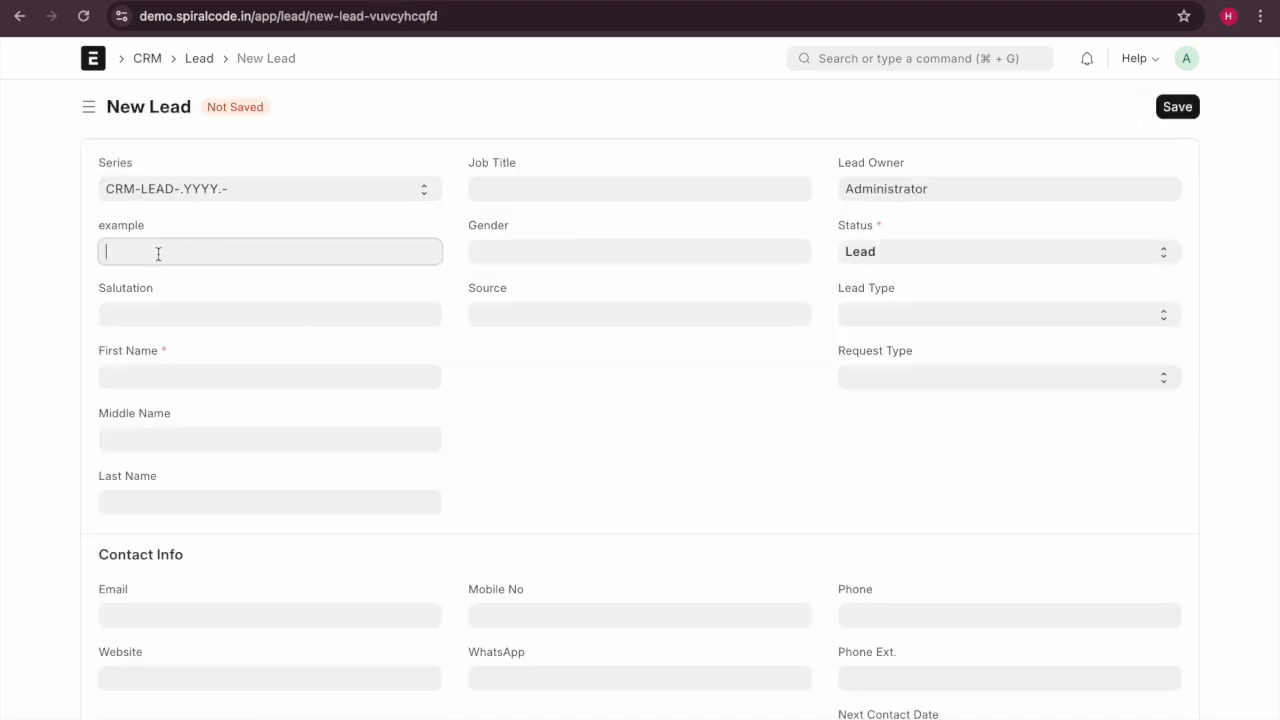
left_click(139, 322)
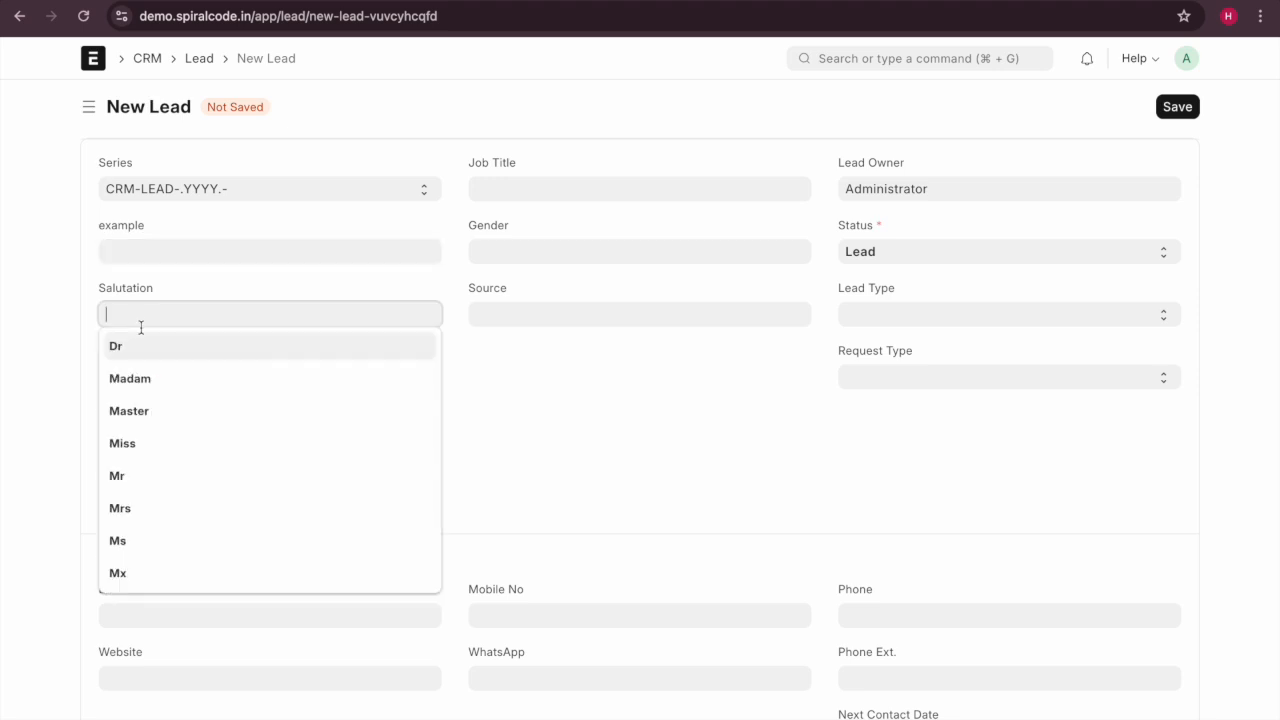
left_click(145, 378)
left_click(144, 378)
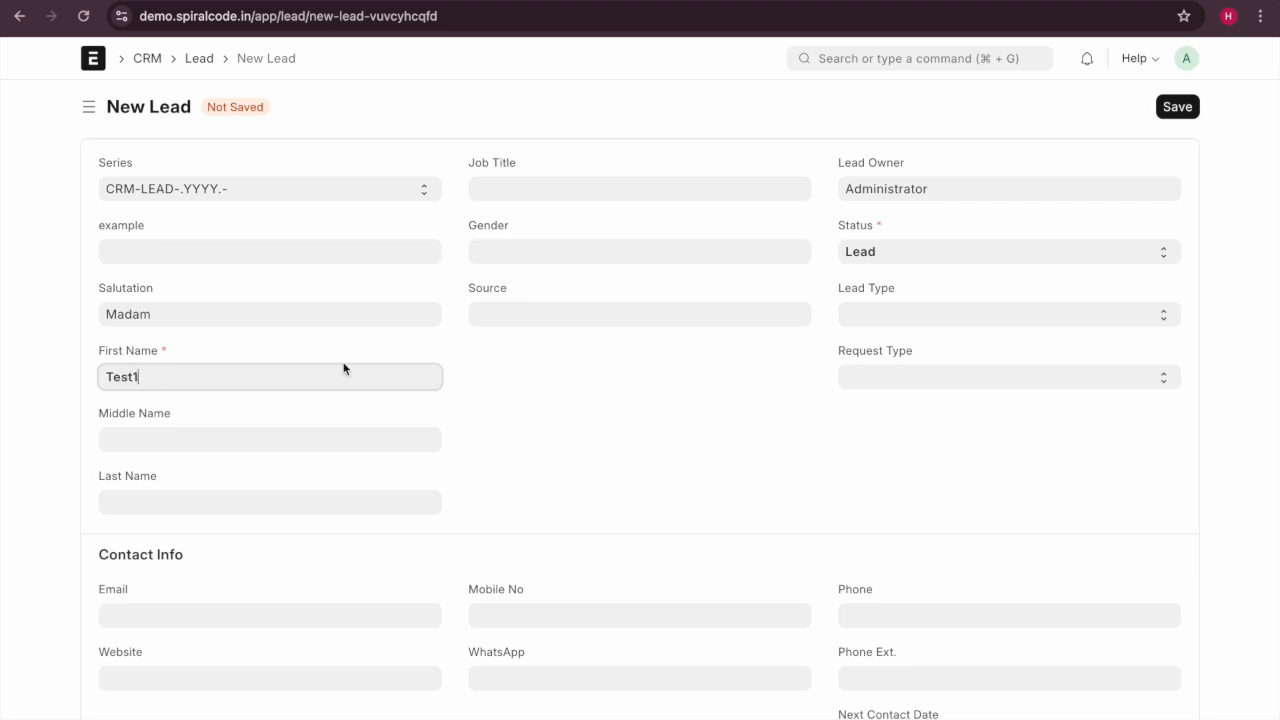
left_click(873, 259)
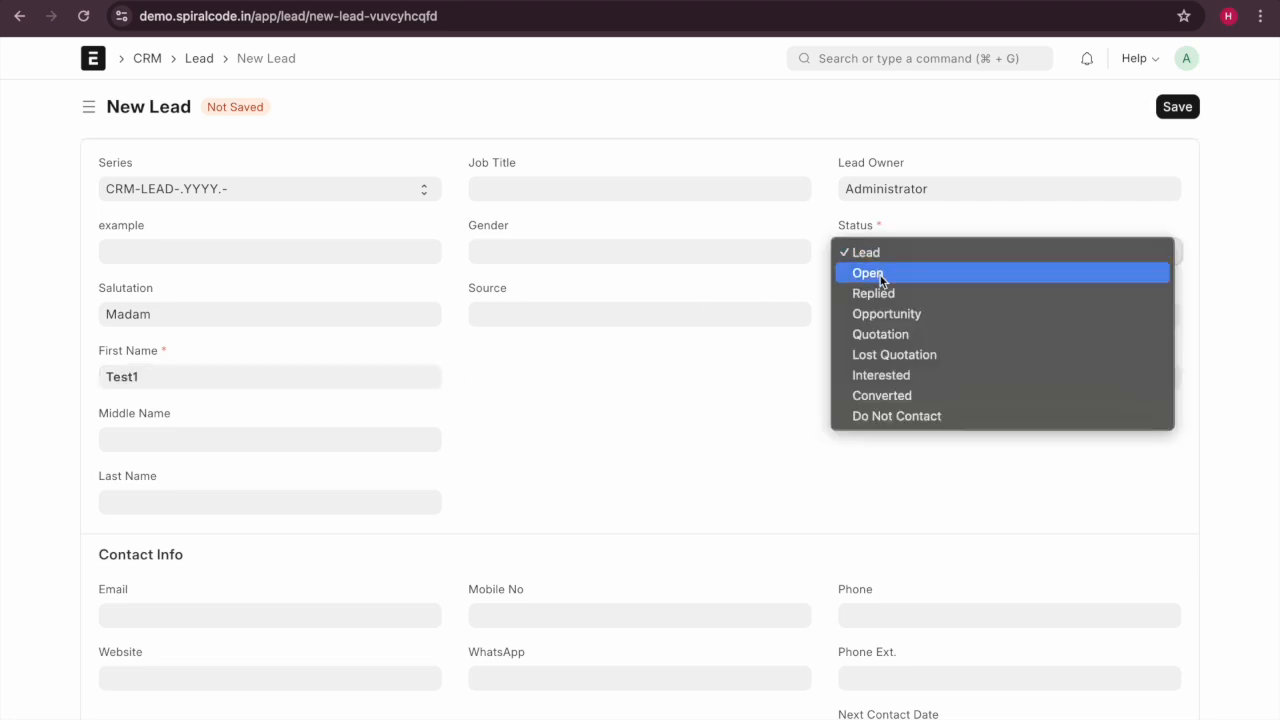
left_click(882, 280)
left_click(1178, 106)
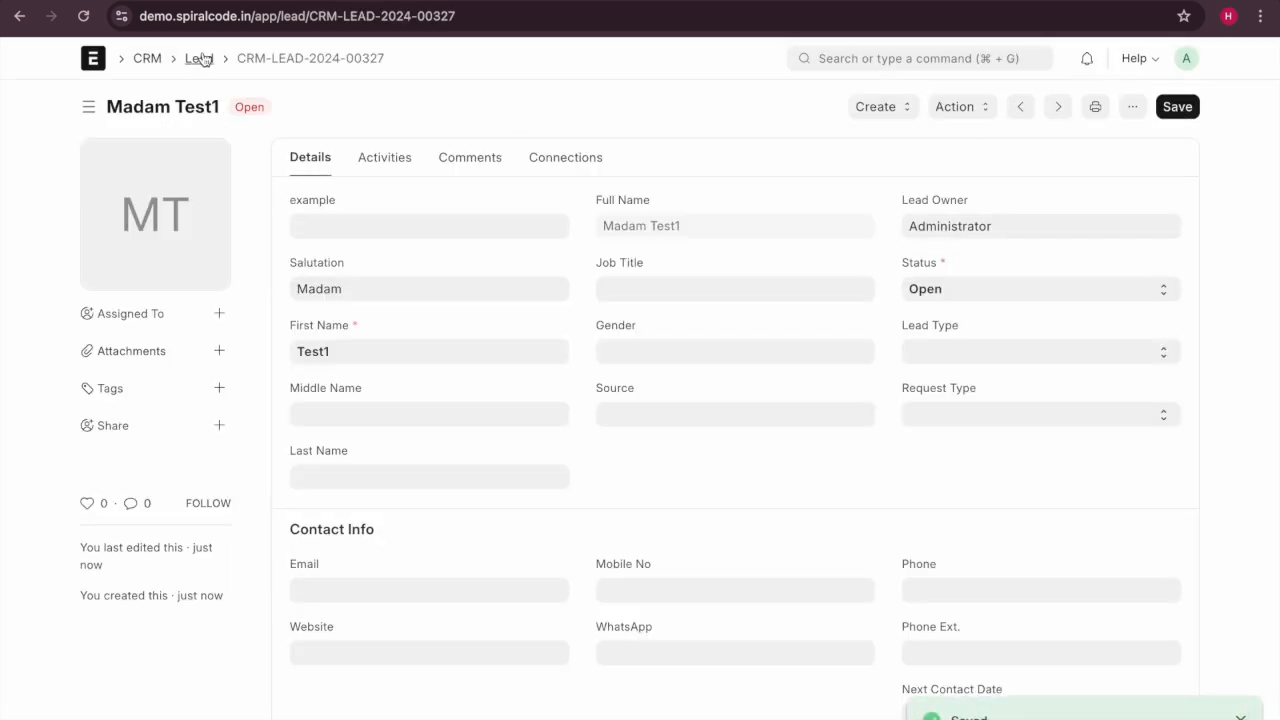
left_click(199, 59)
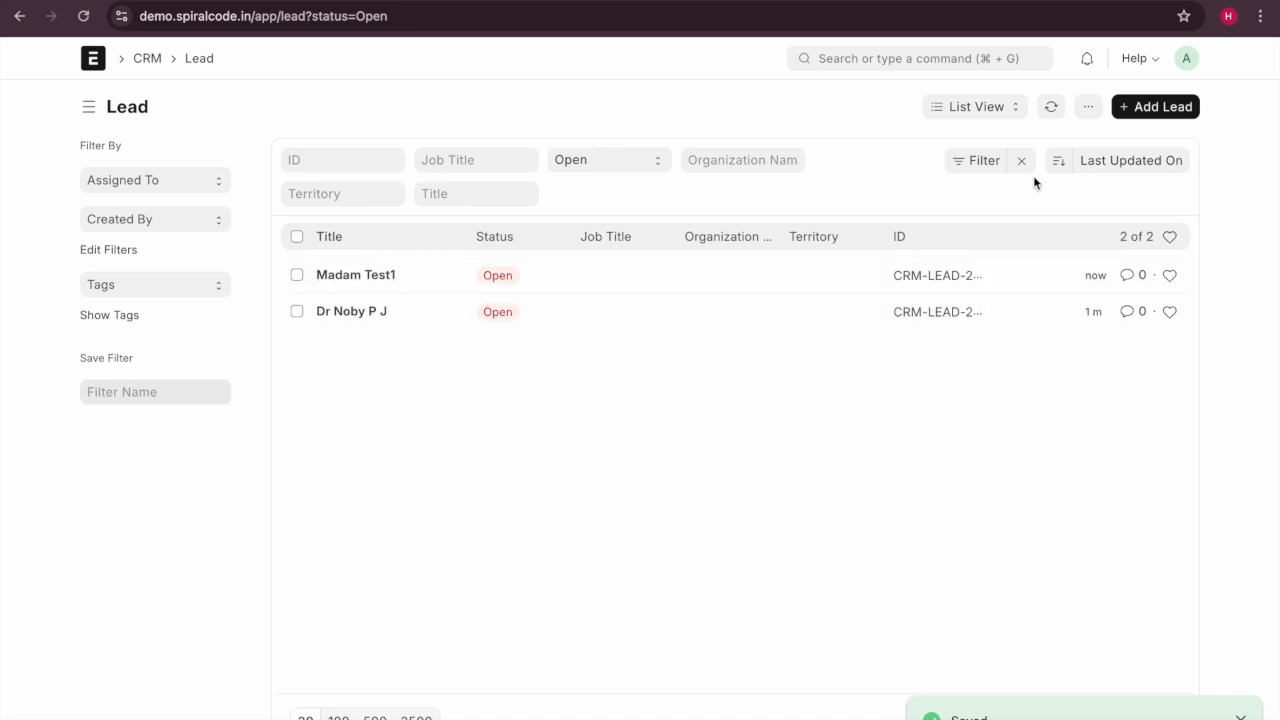
Try the sort order and an ID filter without keeping changes, then switch leads to Report view.
left_click(1059, 162)
left_click(1059, 163)
left_click(1105, 161)
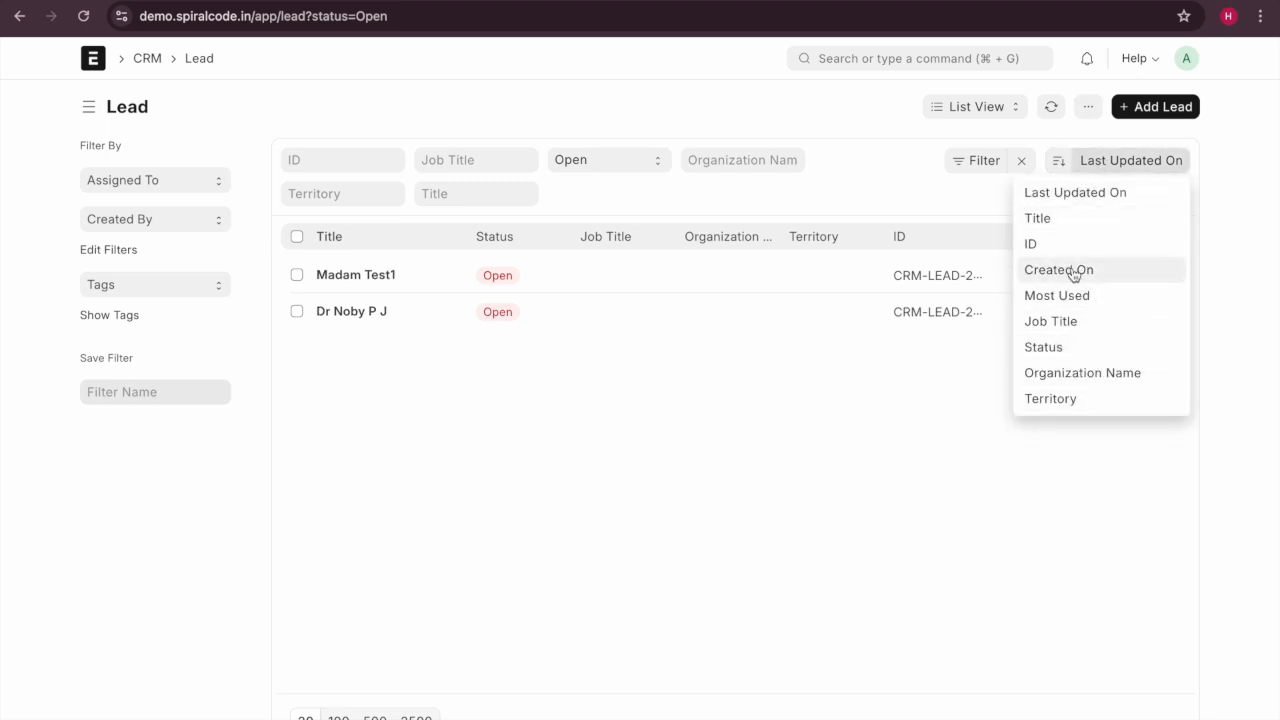
left_click(834, 449)
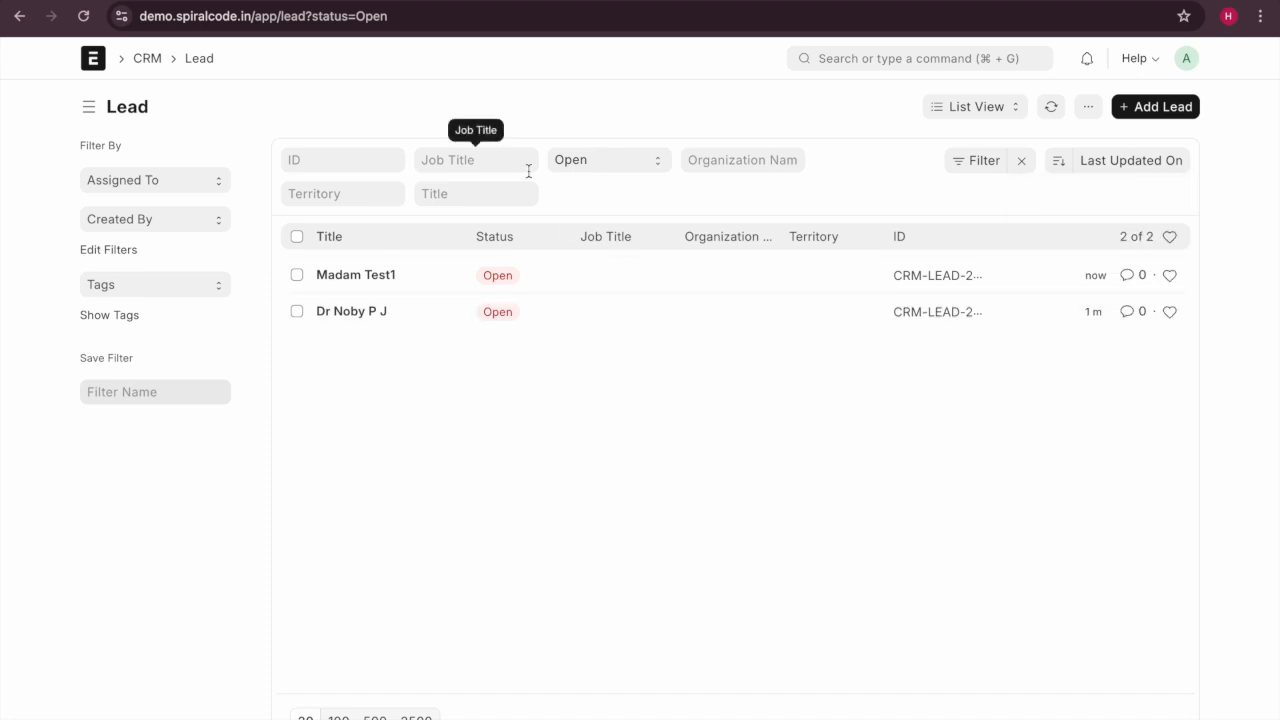
left_click(963, 281)
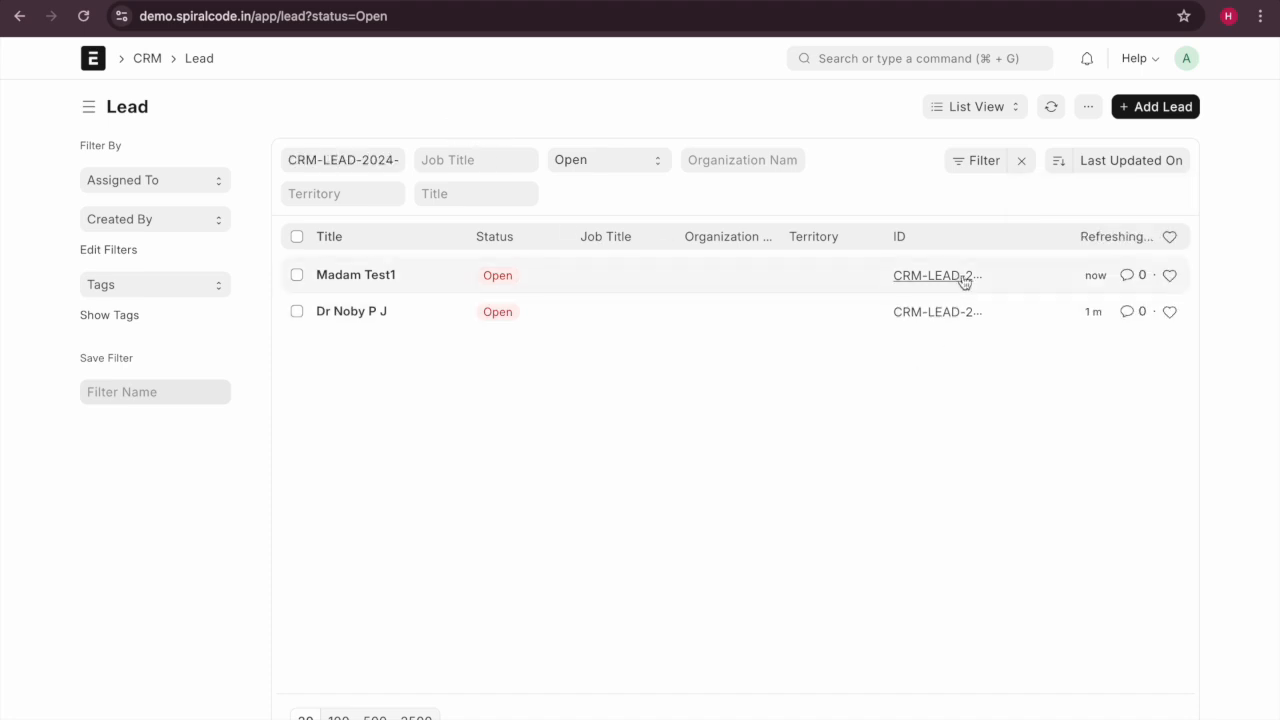
left_click(963, 281)
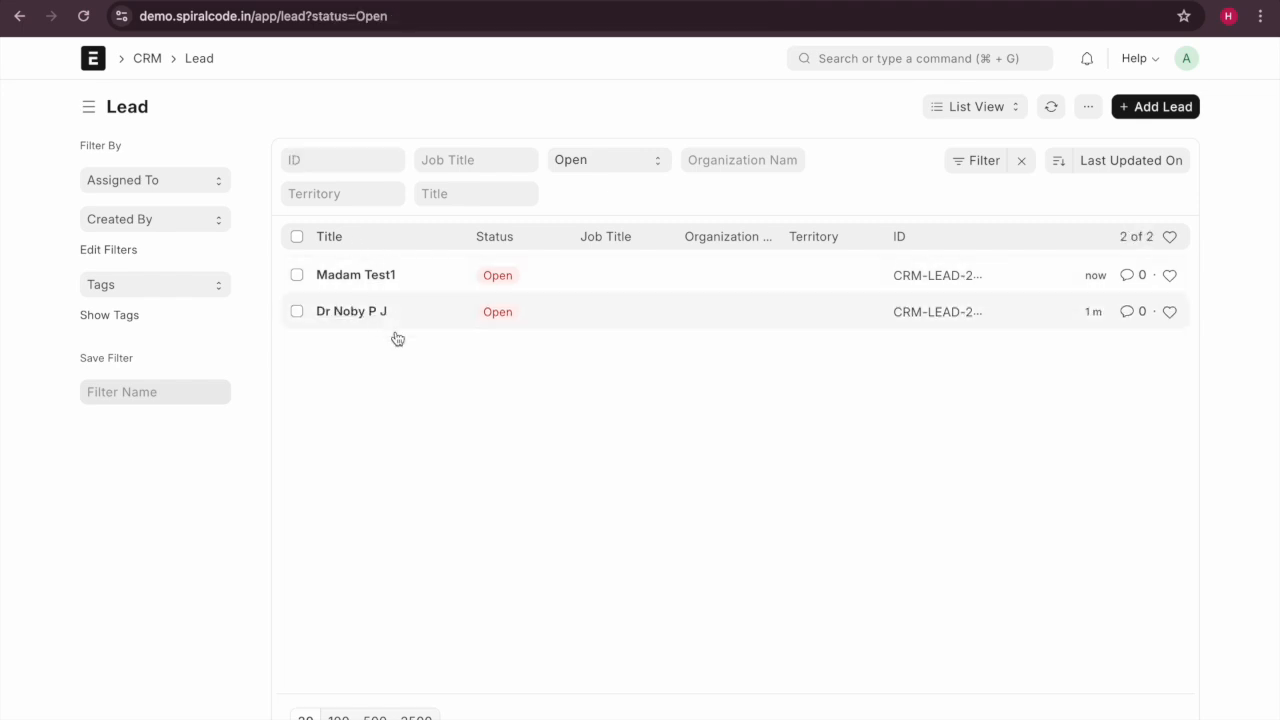
left_click(1003, 105)
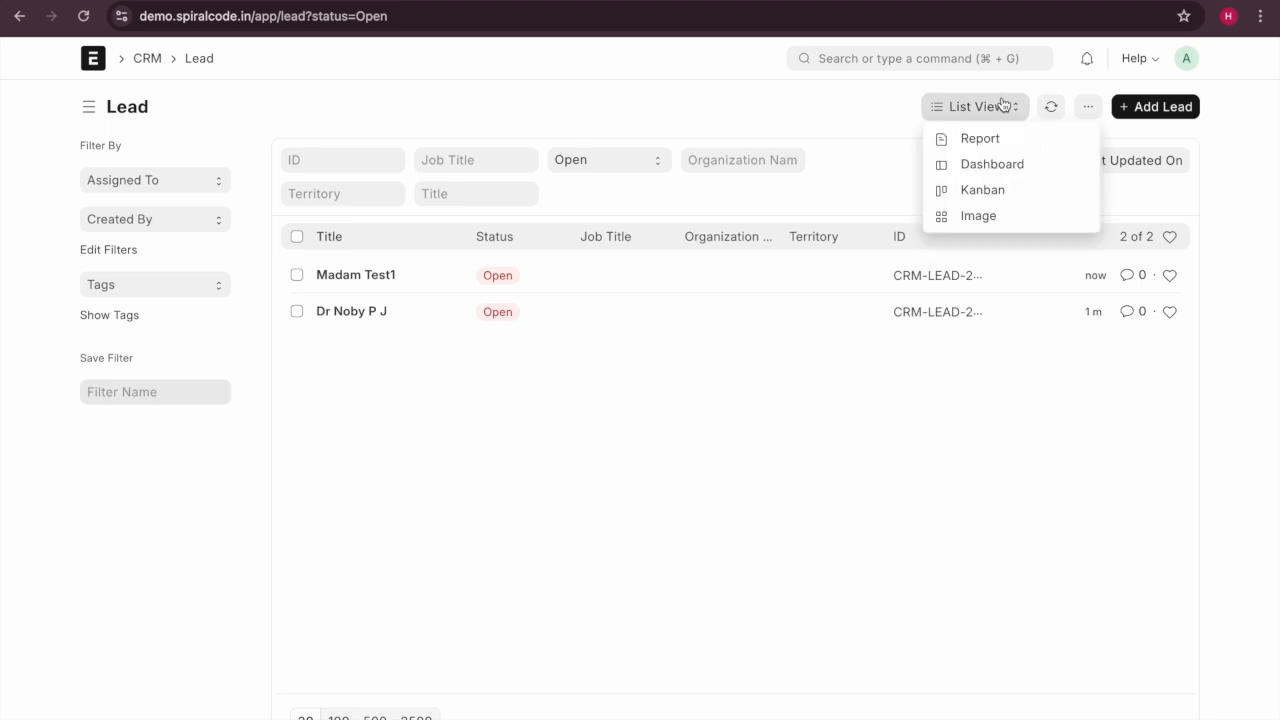
left_click(1006, 137)
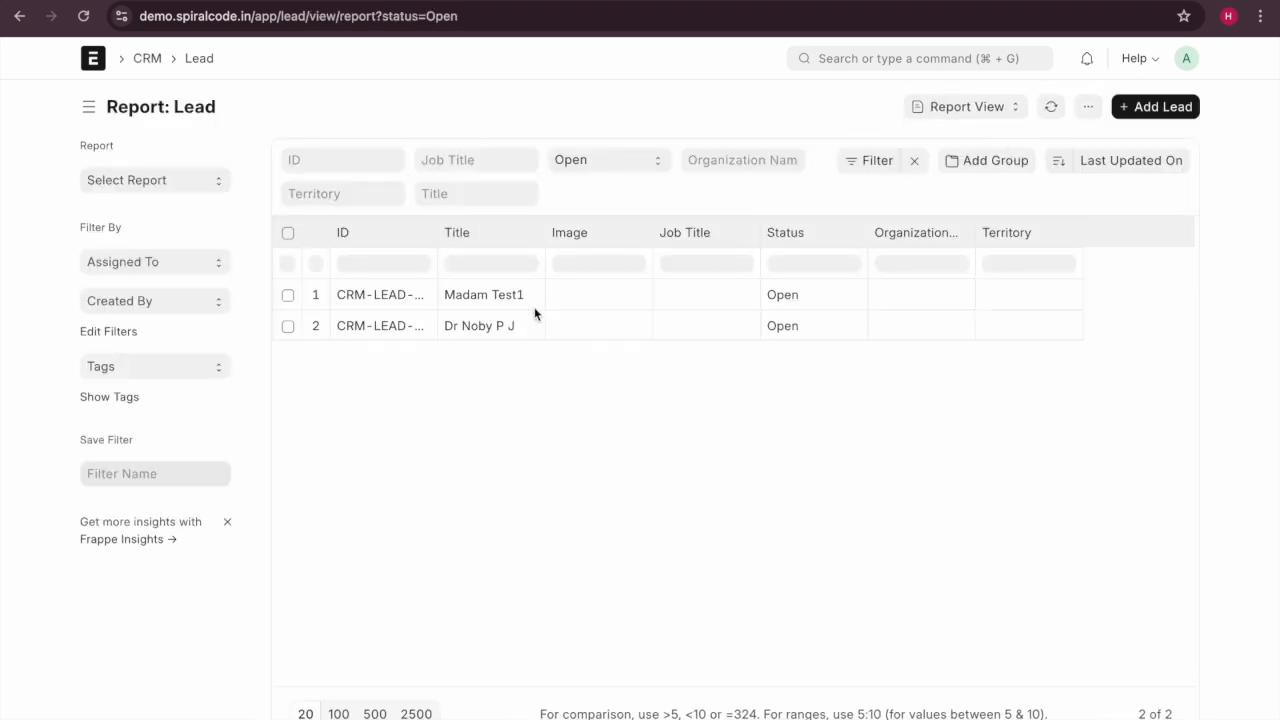
Add the Series column to the lead report via Pick Columns.
left_click(1089, 108)
left_click(706, 433)
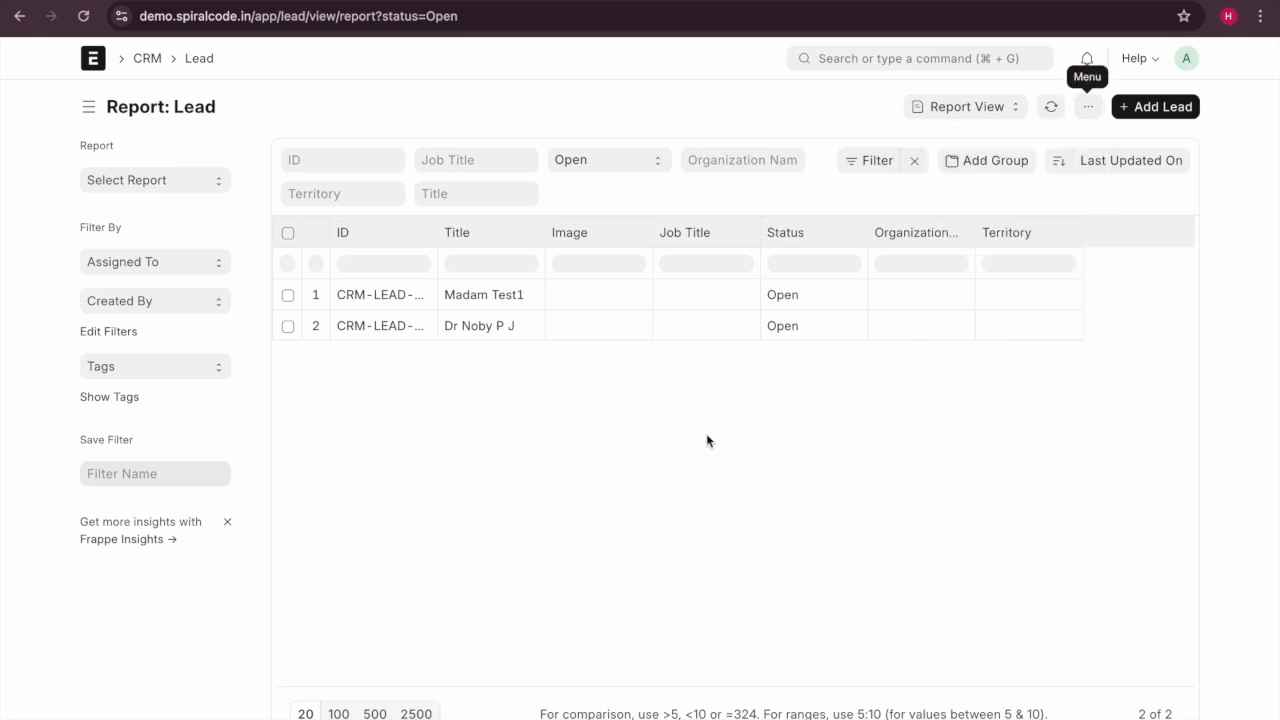
left_click(1088, 107)
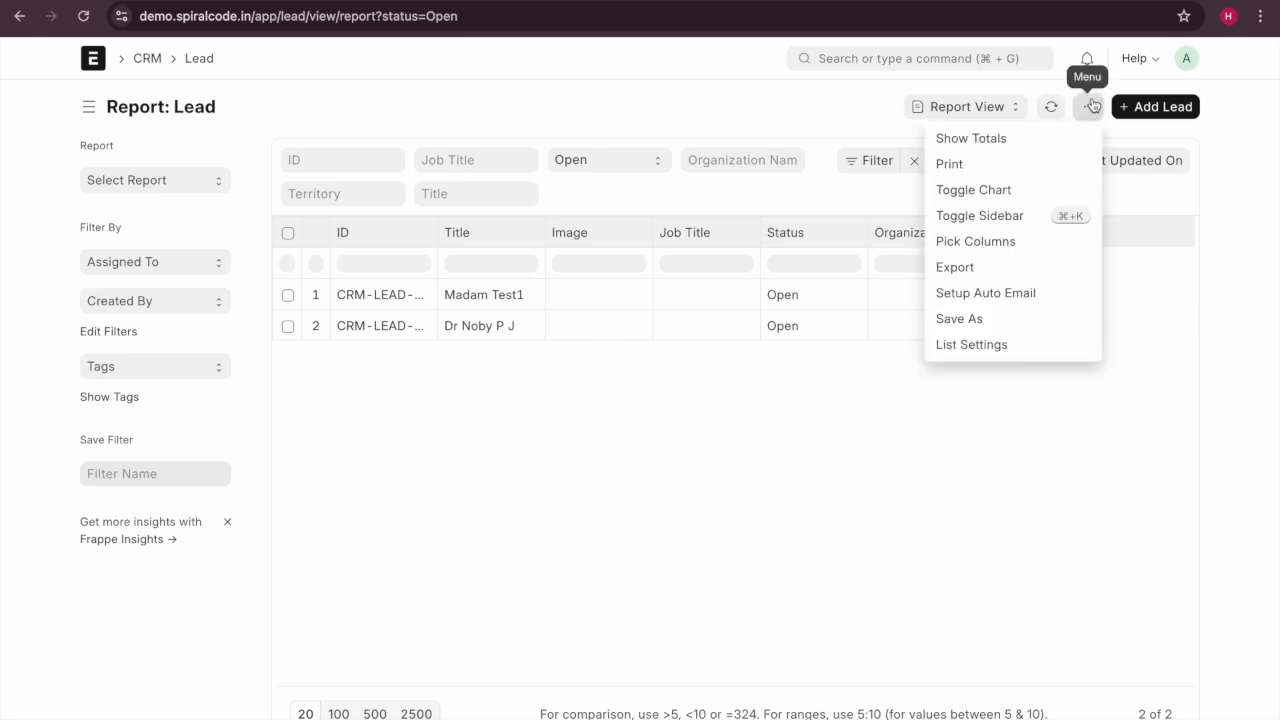
left_click(991, 246)
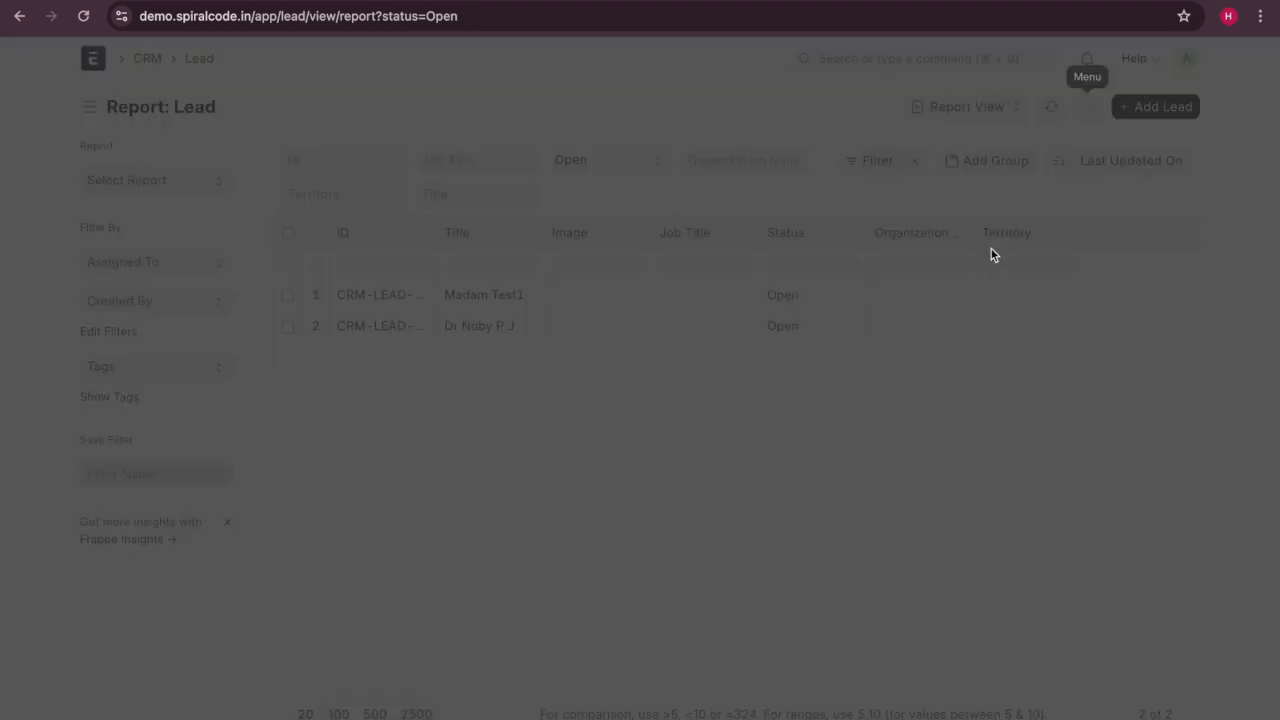
scroll(686, 400, "down", 3)
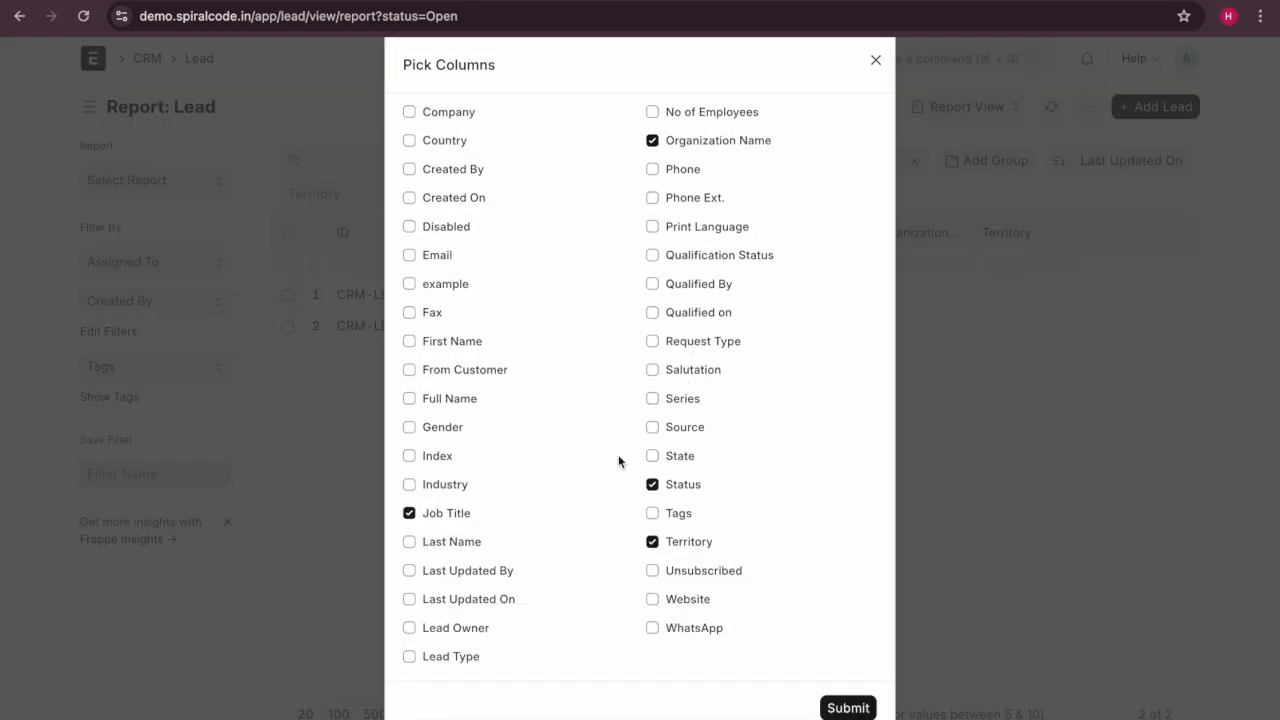
left_click(653, 399)
left_click(830, 707)
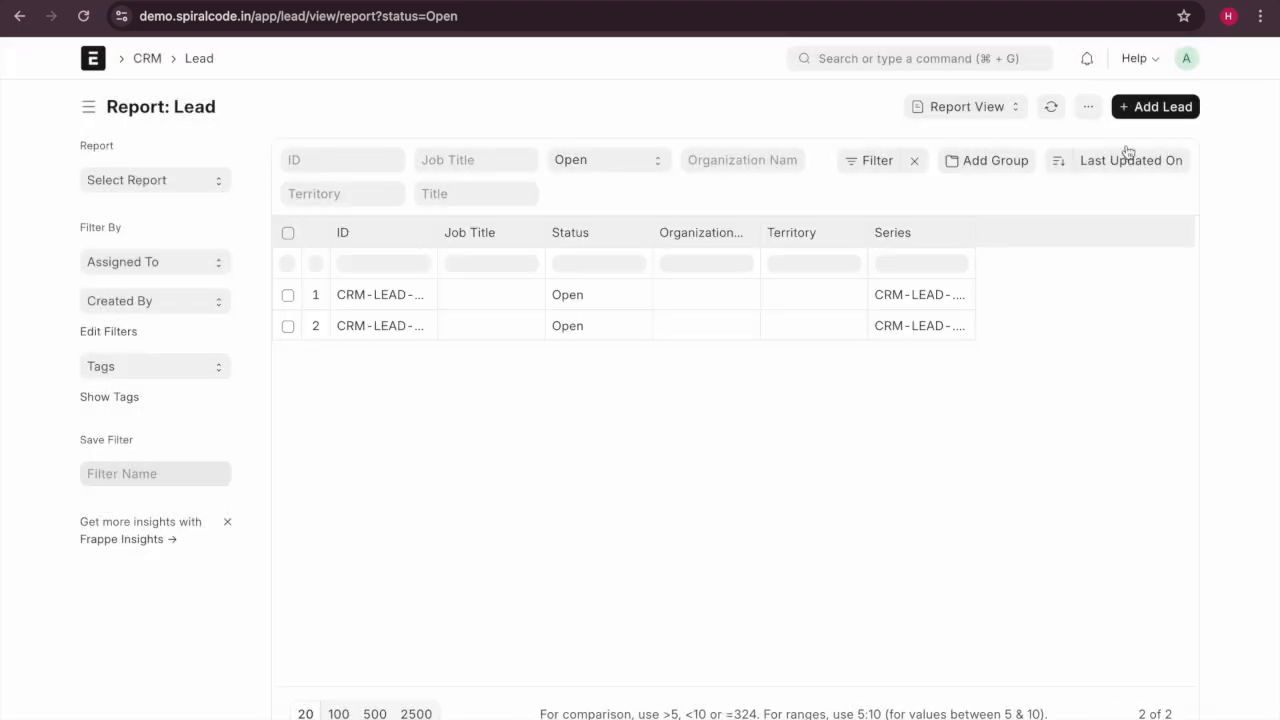
Preview an Excel export without downloading, then switch the leads to Image view.
left_click(1100, 112)
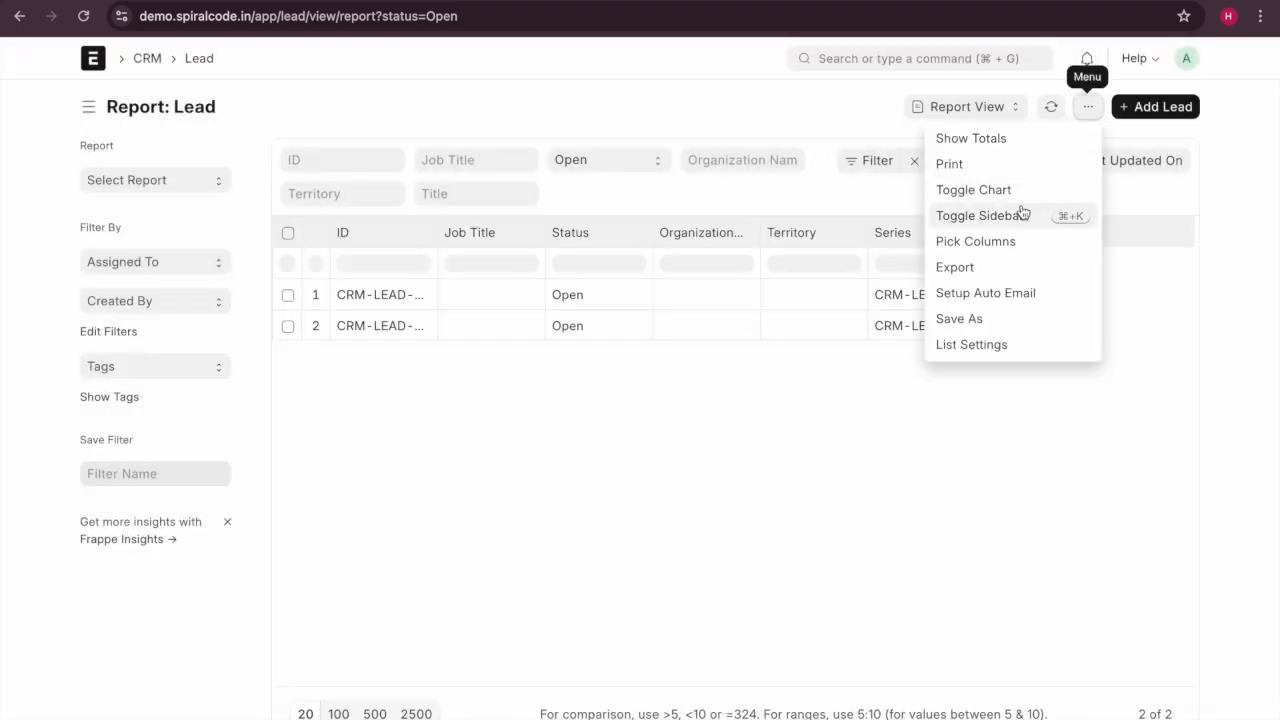
left_click(1004, 285)
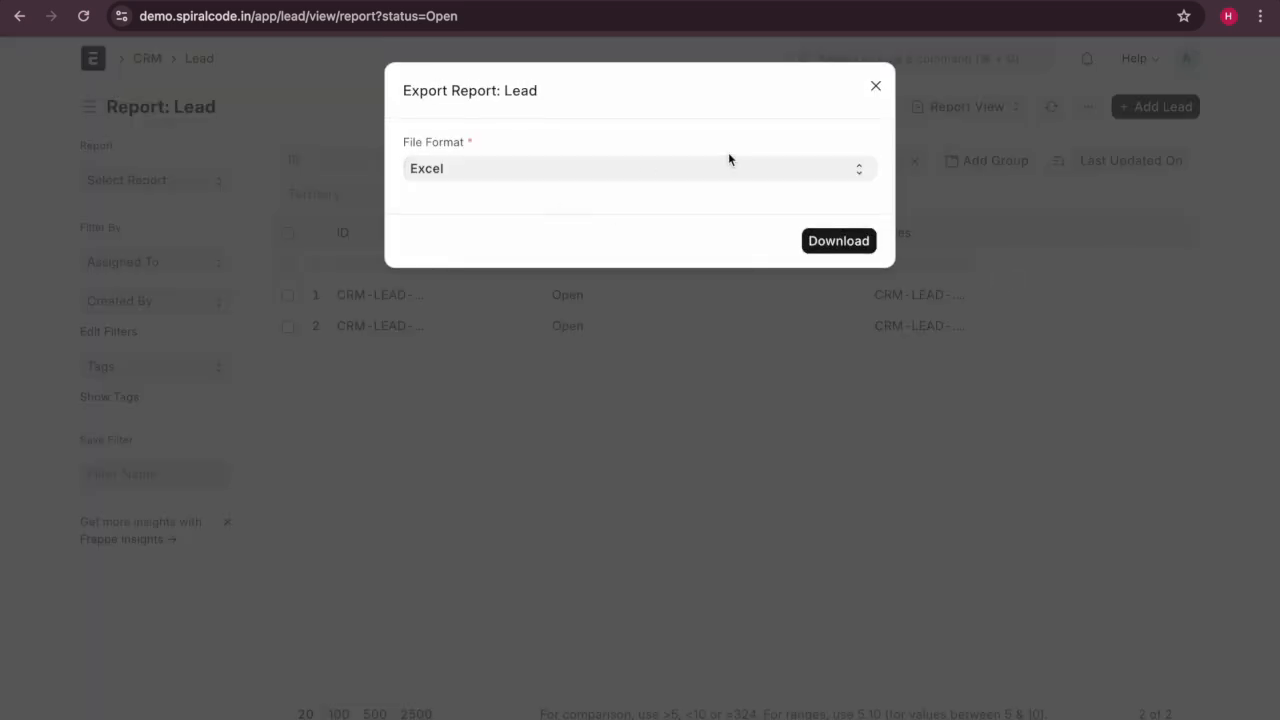
left_click(726, 160)
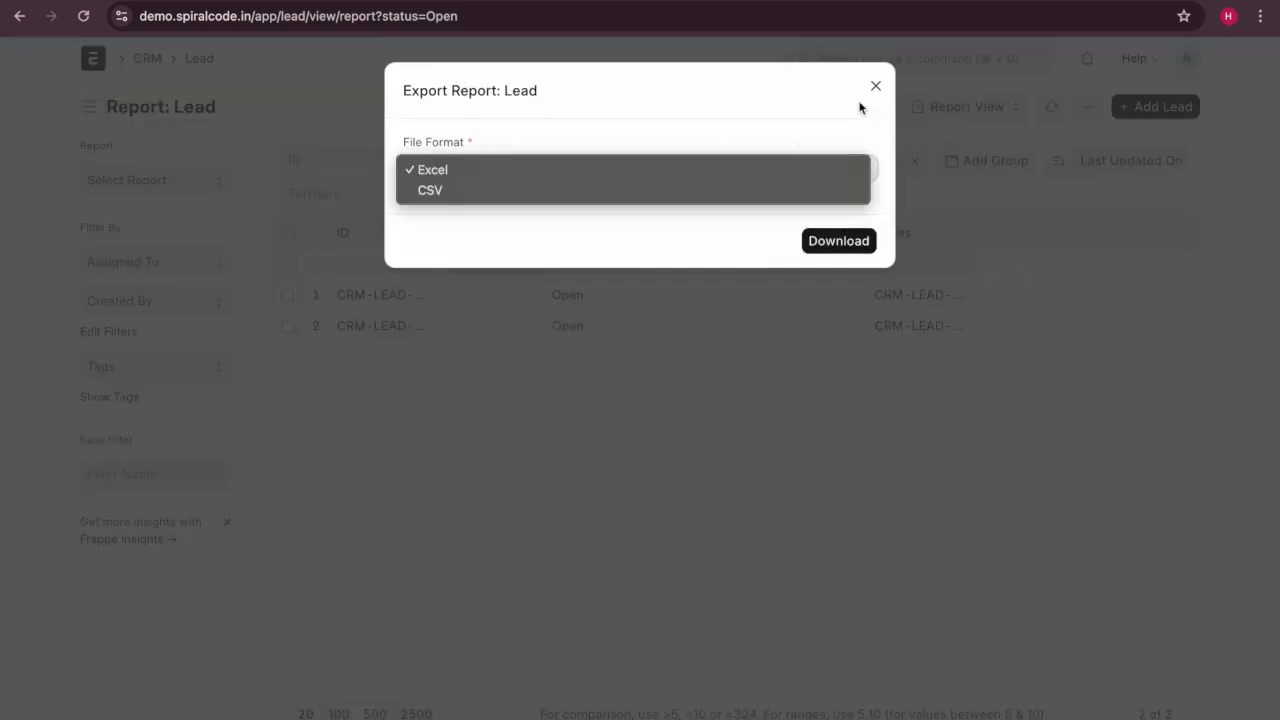
left_click(850, 176)
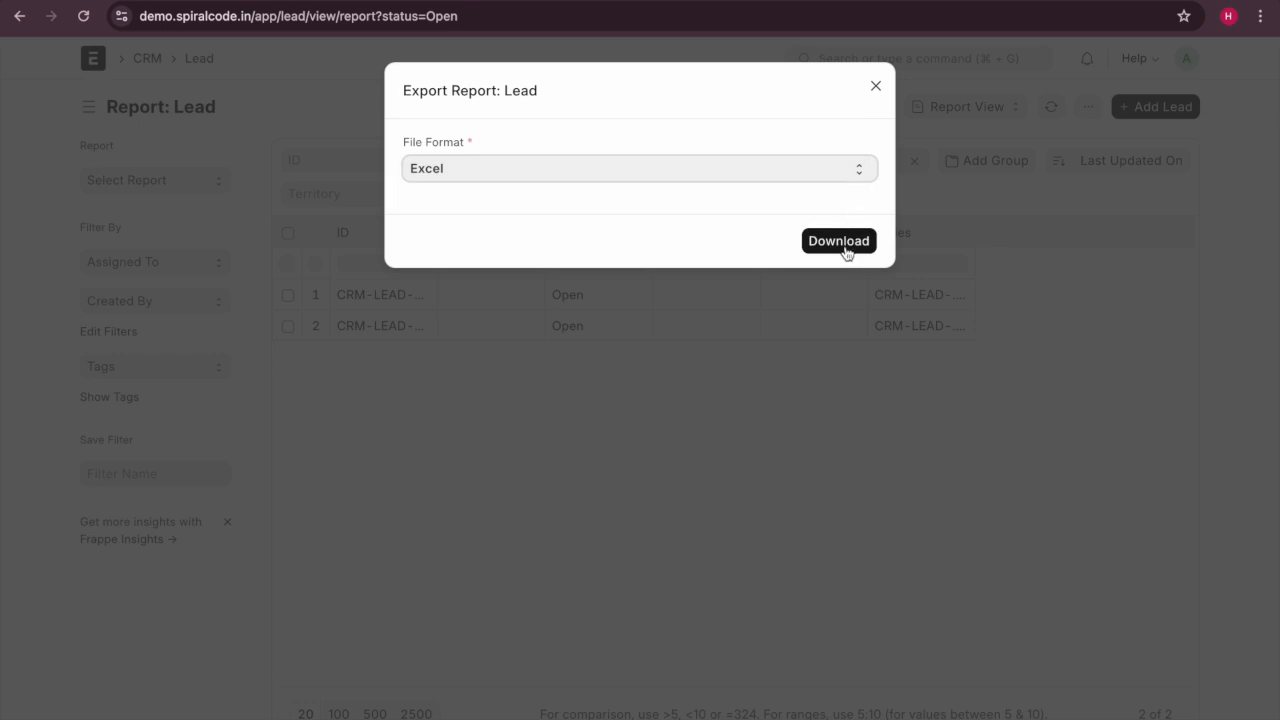
left_click(876, 84)
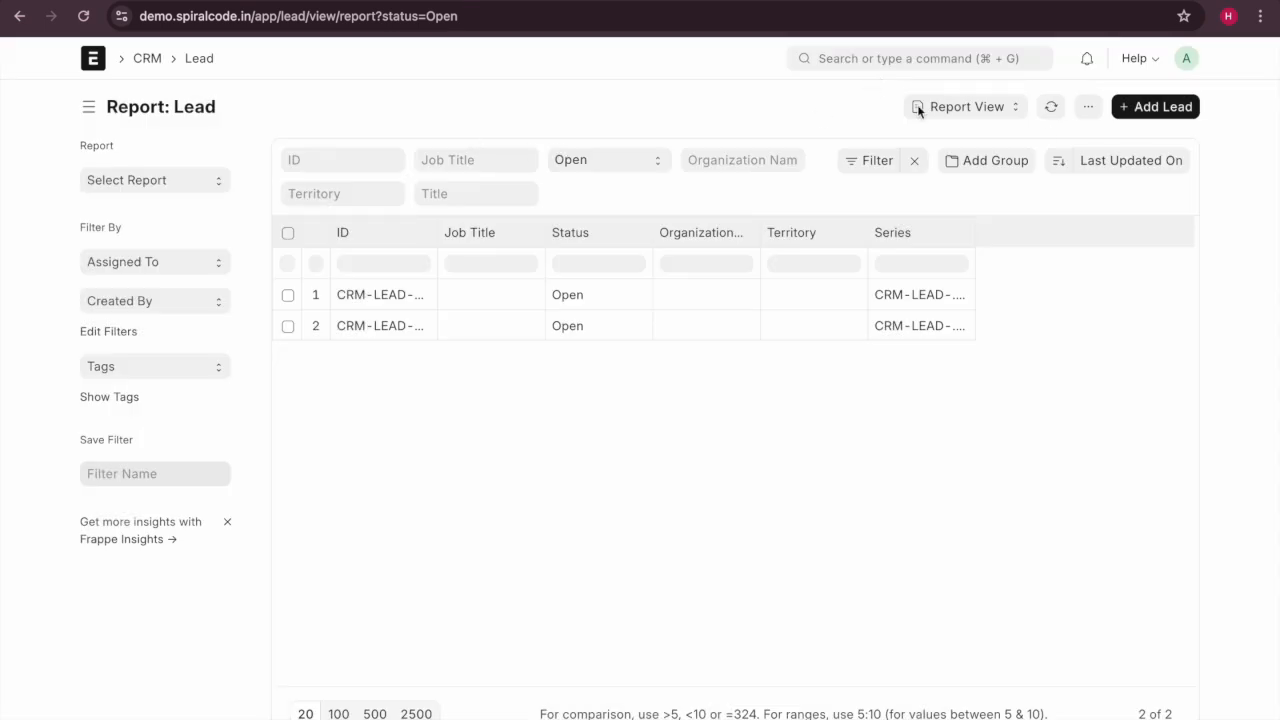
left_click(990, 110)
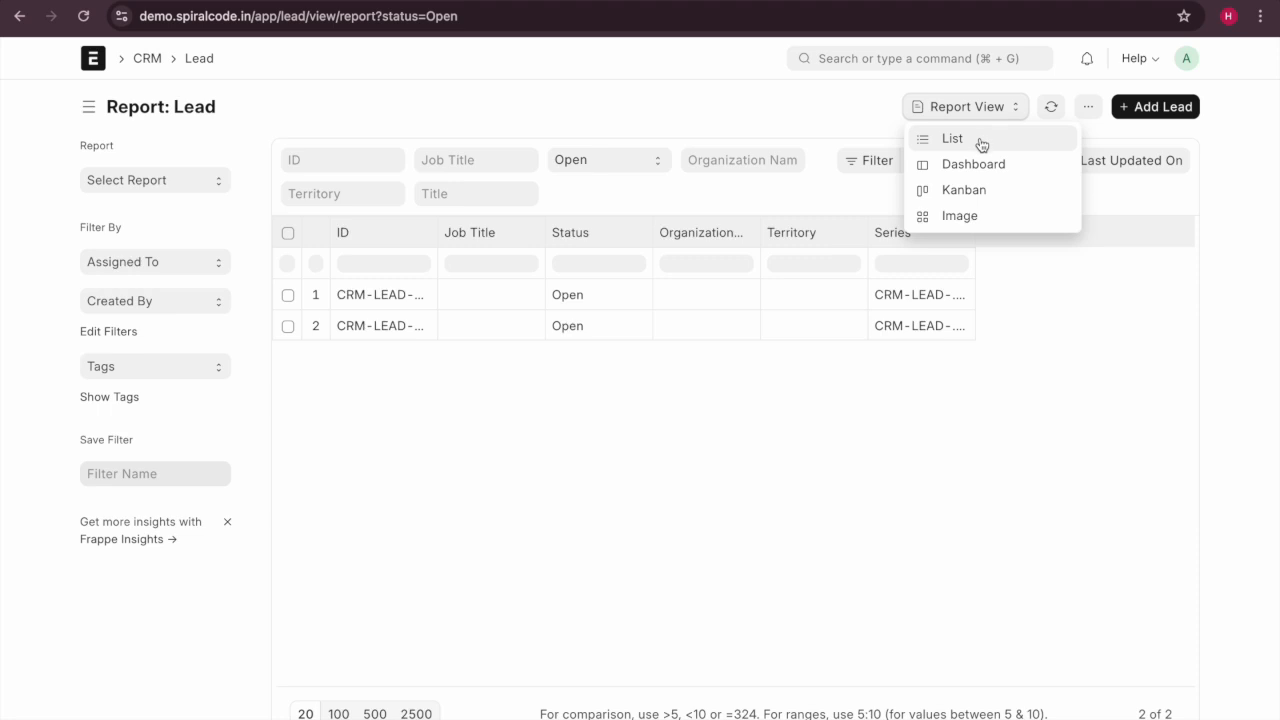
left_click(969, 218)
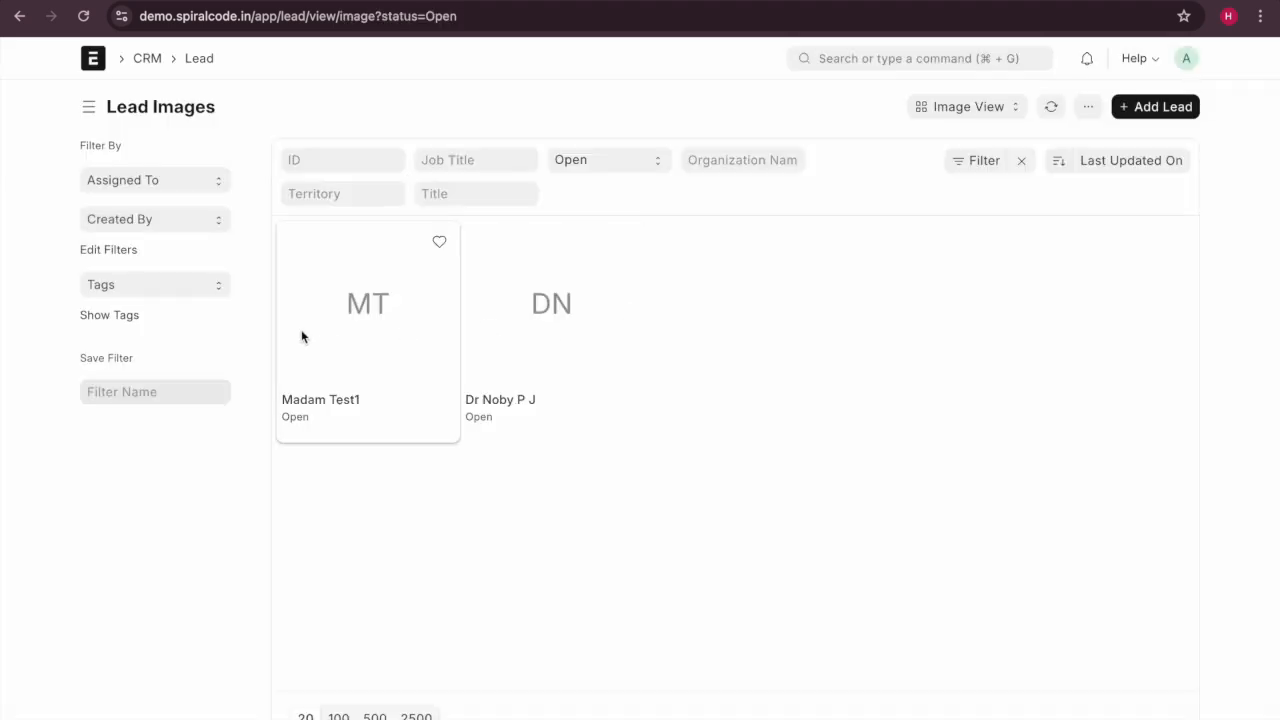
Return the leads to List view, then go to the CRM workspace and scroll its shortcuts.
left_click(966, 110)
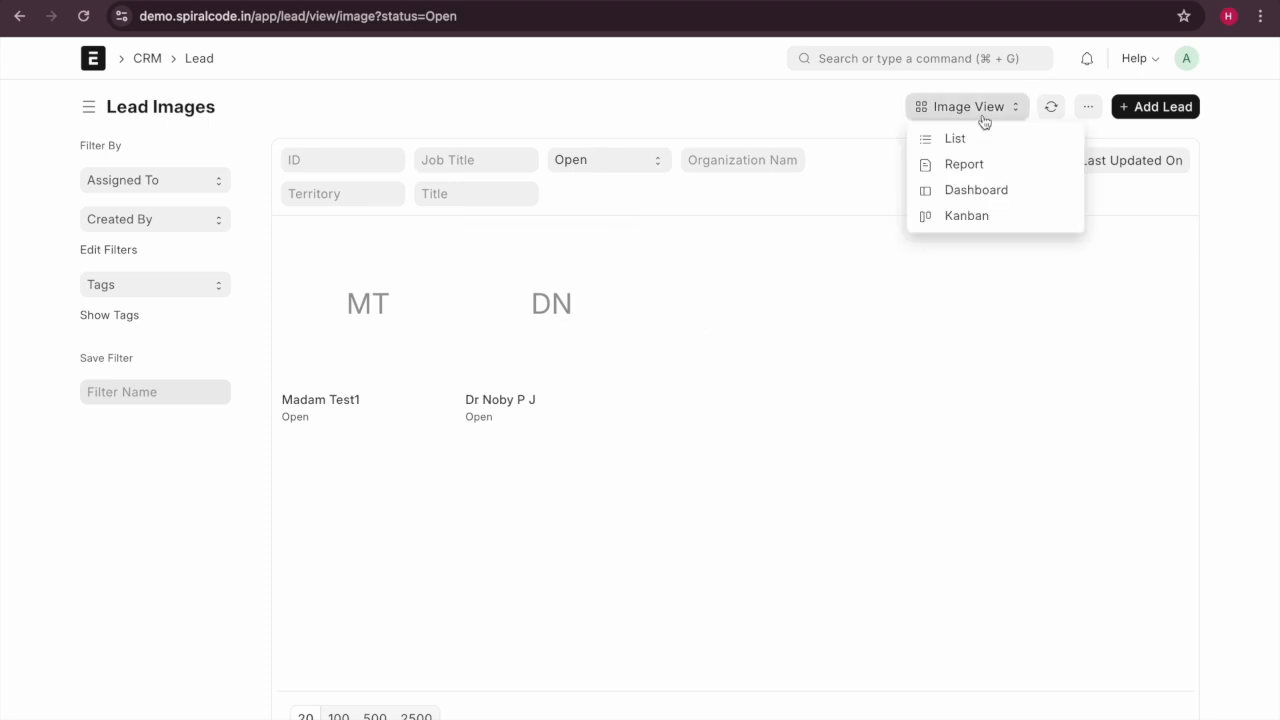
left_click(980, 139)
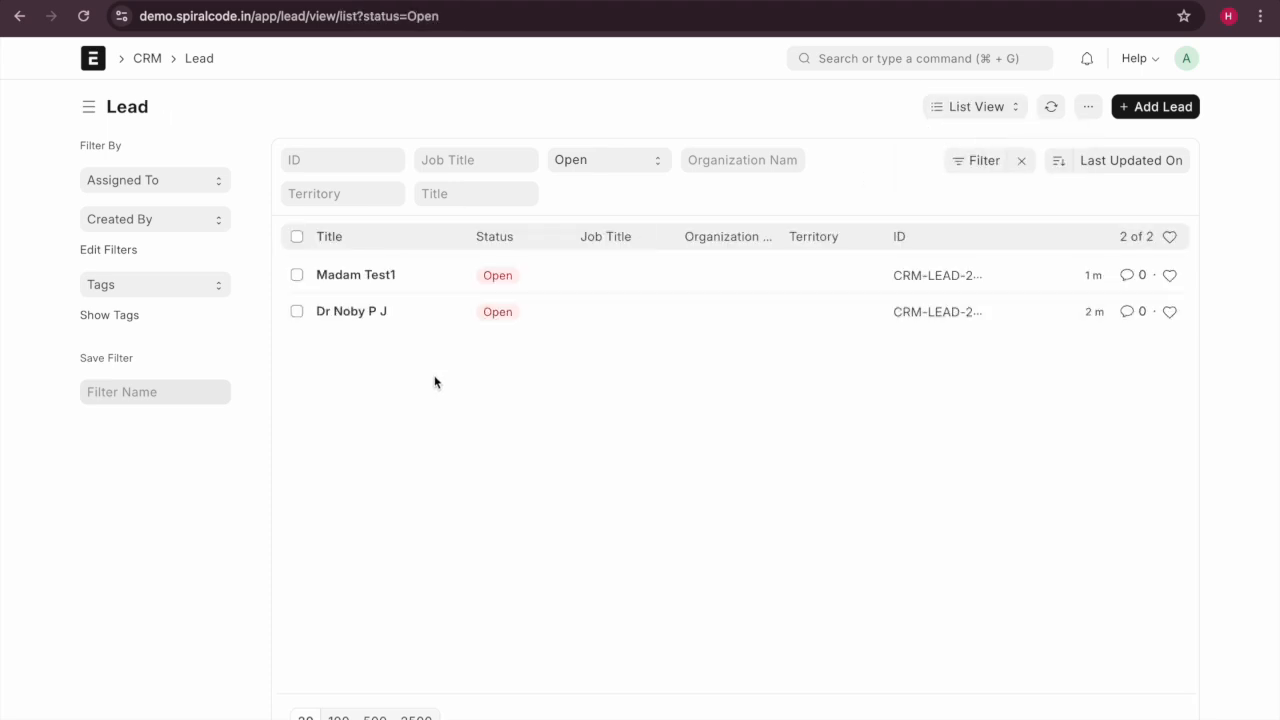
left_click(147, 62)
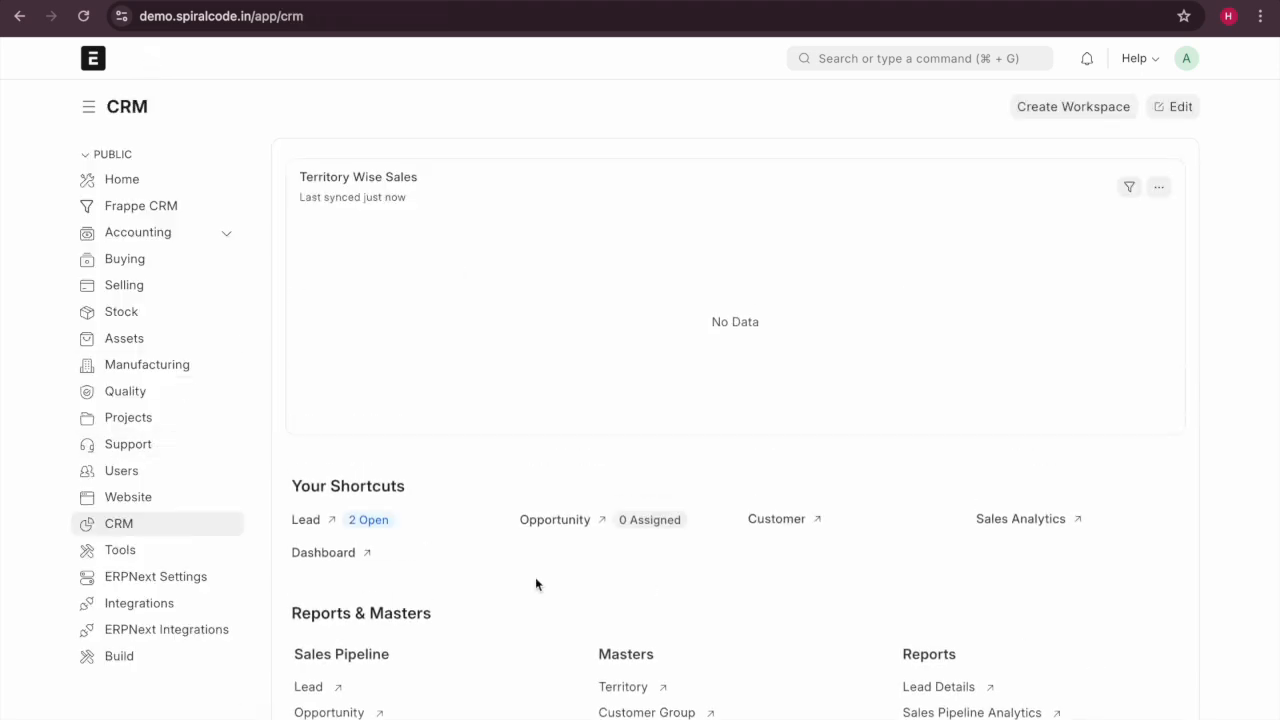
scroll(516, 620, "down", 2)
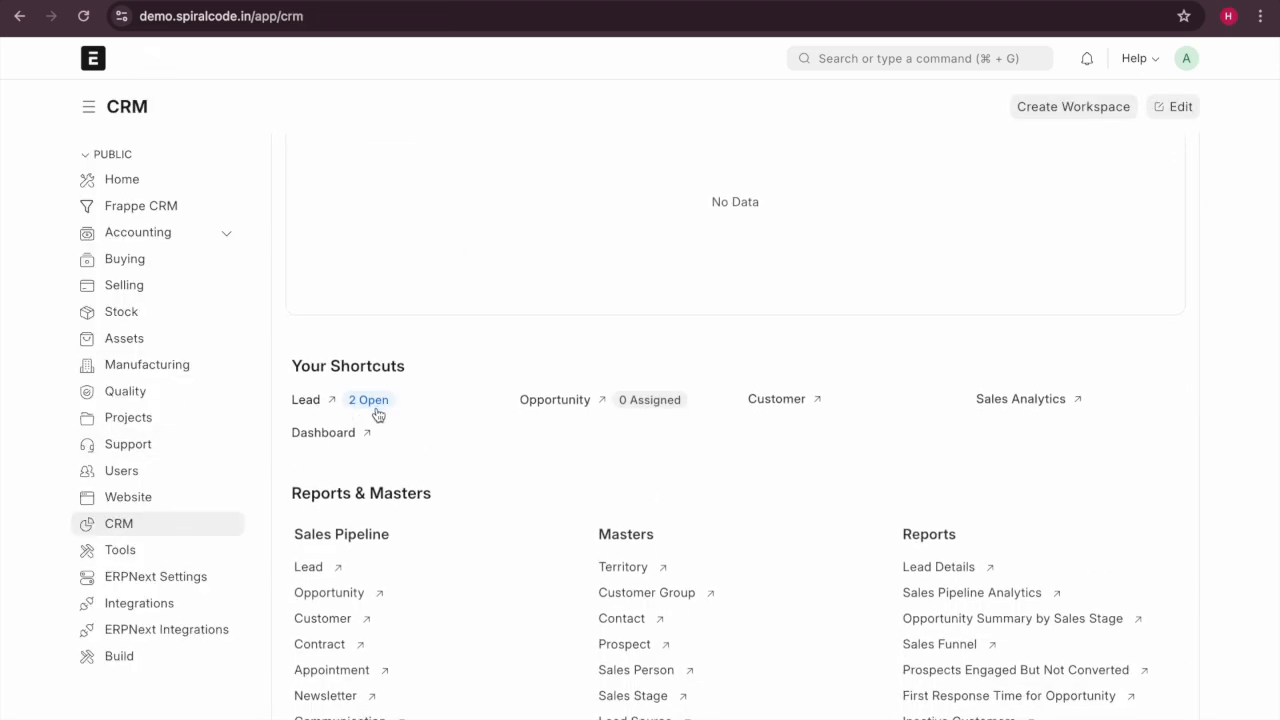
scroll(363, 423, "down", 1)
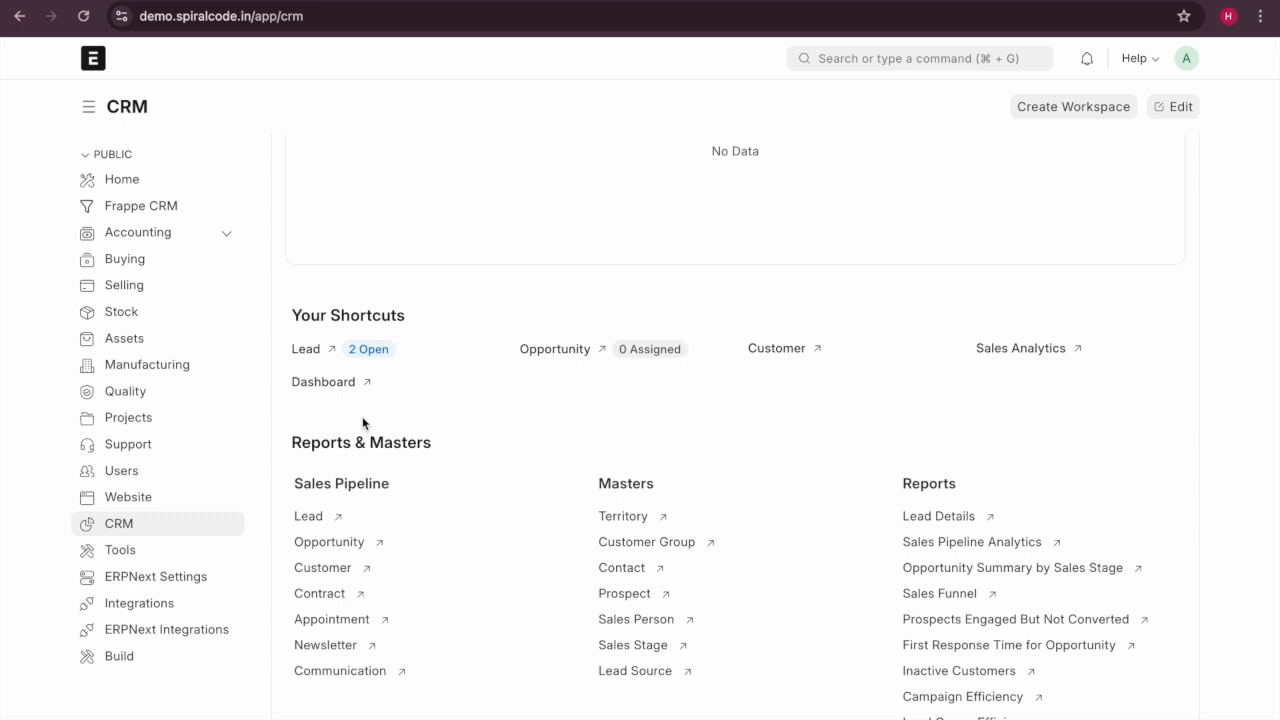
left_click(324, 382)
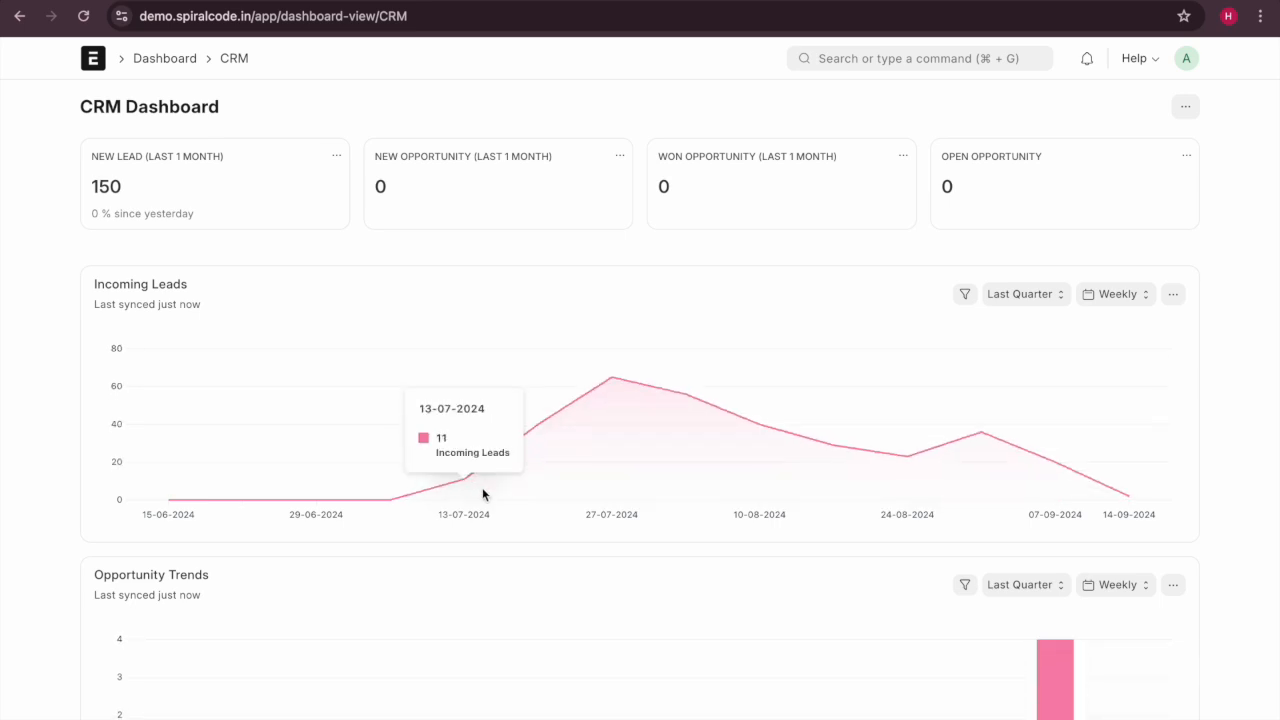
scroll(482, 489, "down", 1)
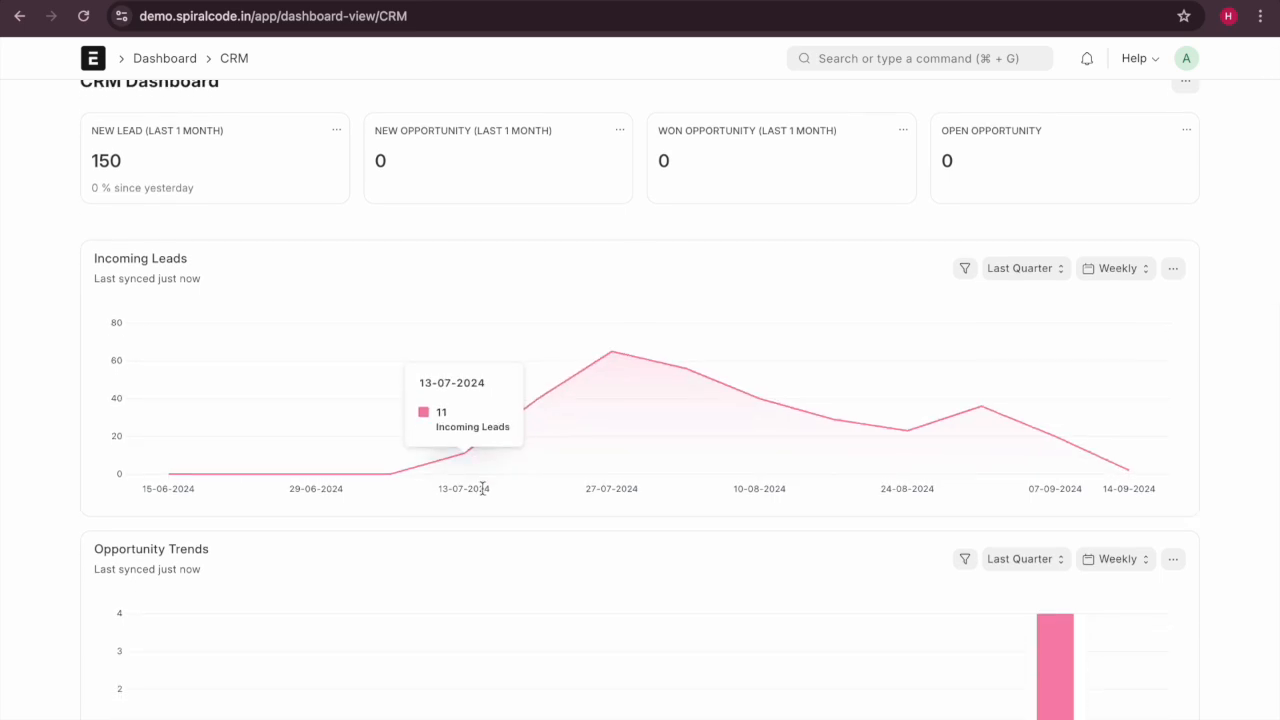
scroll(377, 523, "down", 2)
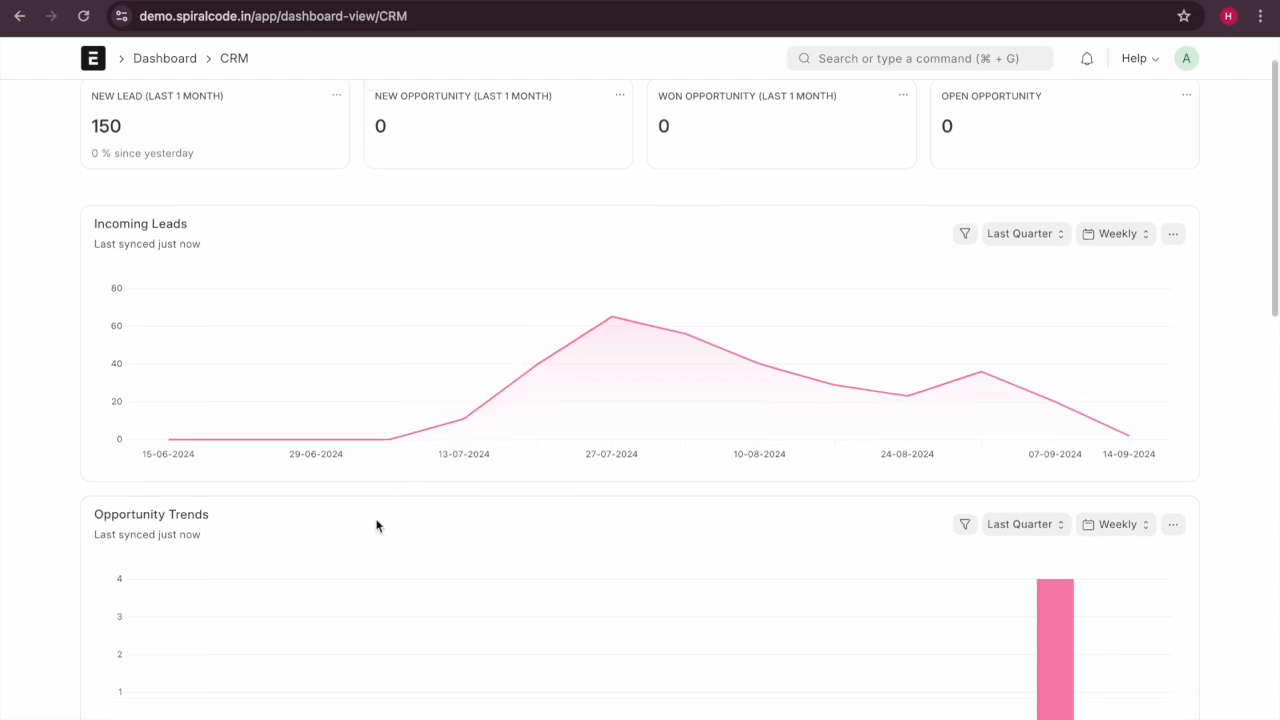
scroll(377, 525, "down", 3)
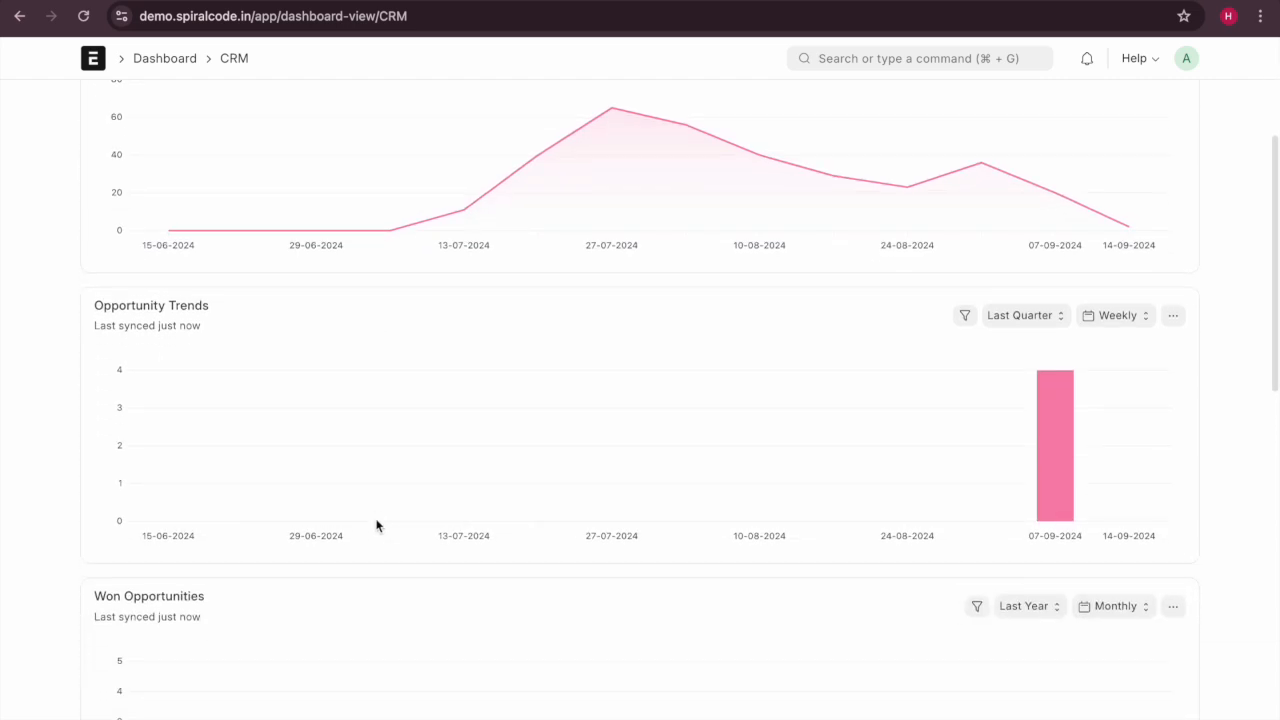
scroll(378, 523, "down", 4)
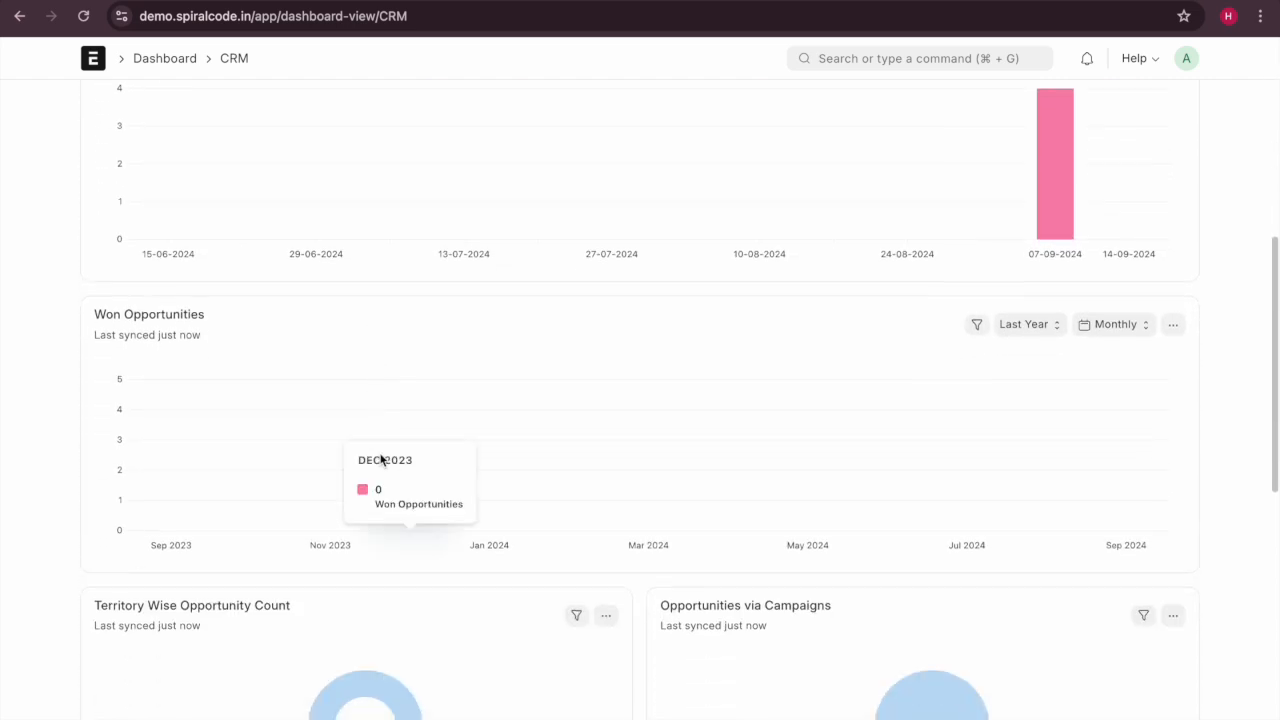
scroll(380, 500, "up", 3)
scroll(380, 460, "up", 4)
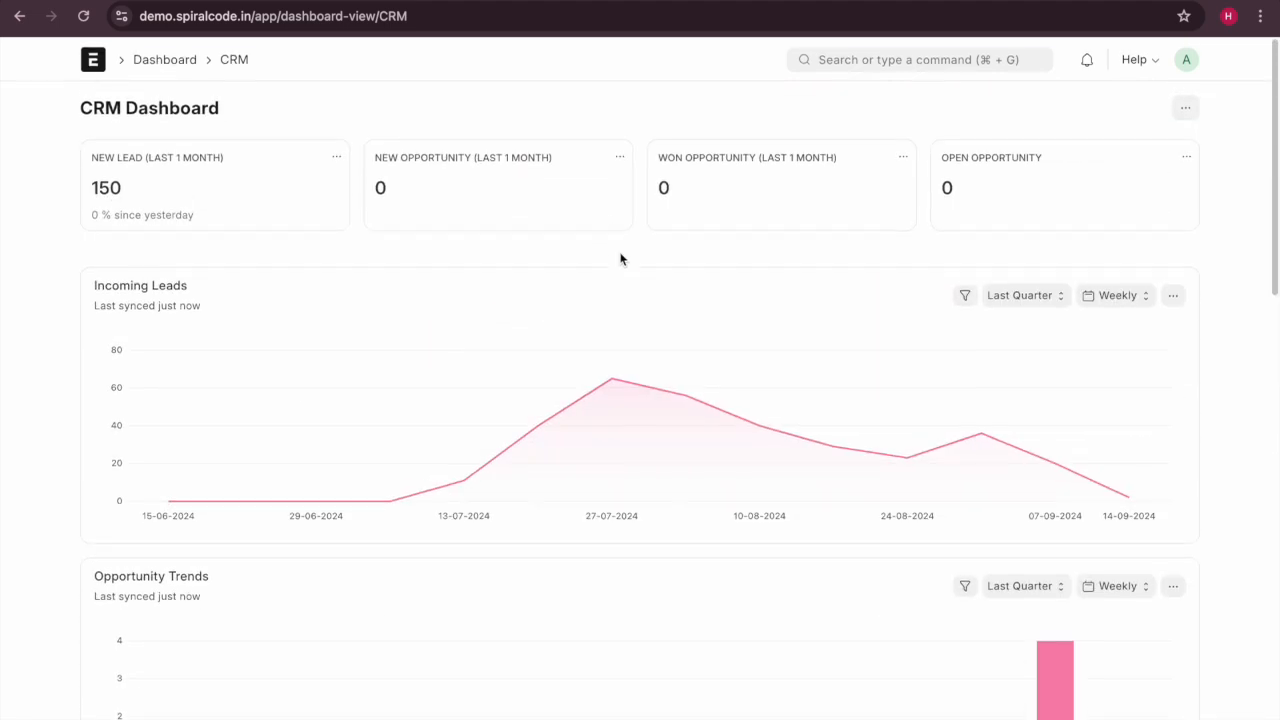
scroll(745, 329, "down", 8)
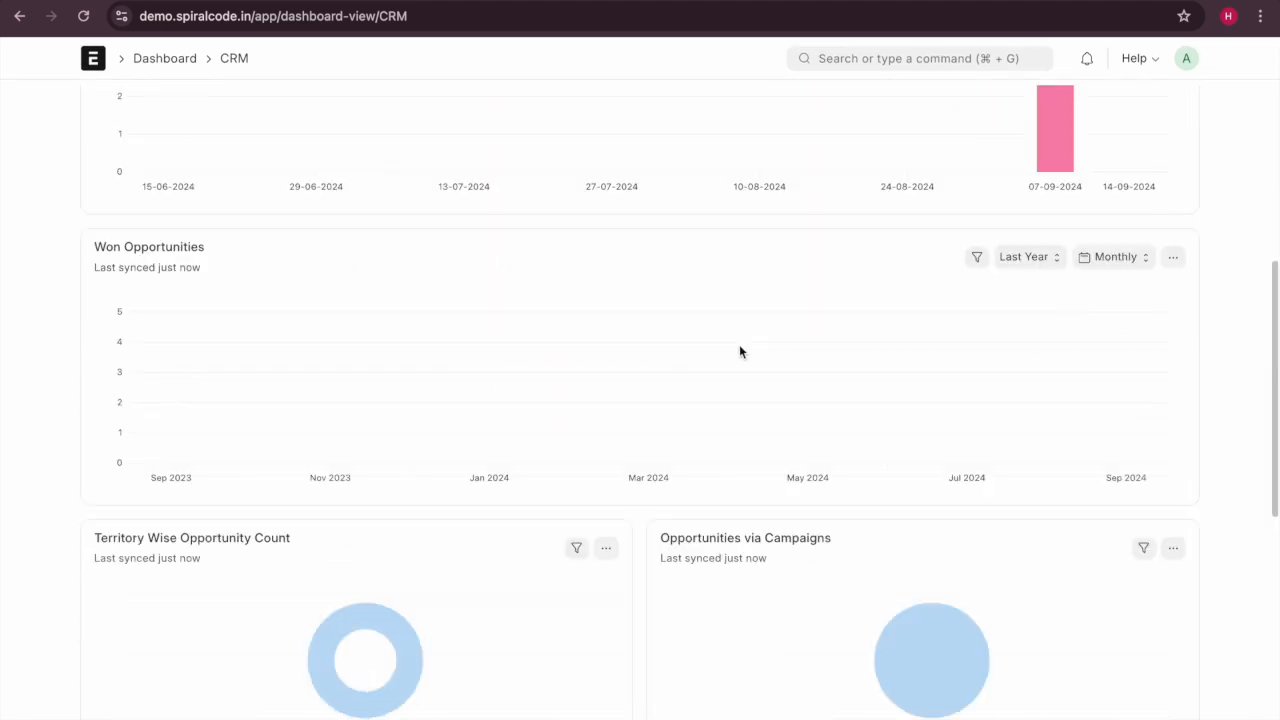
scroll(680, 471, "down", 5)
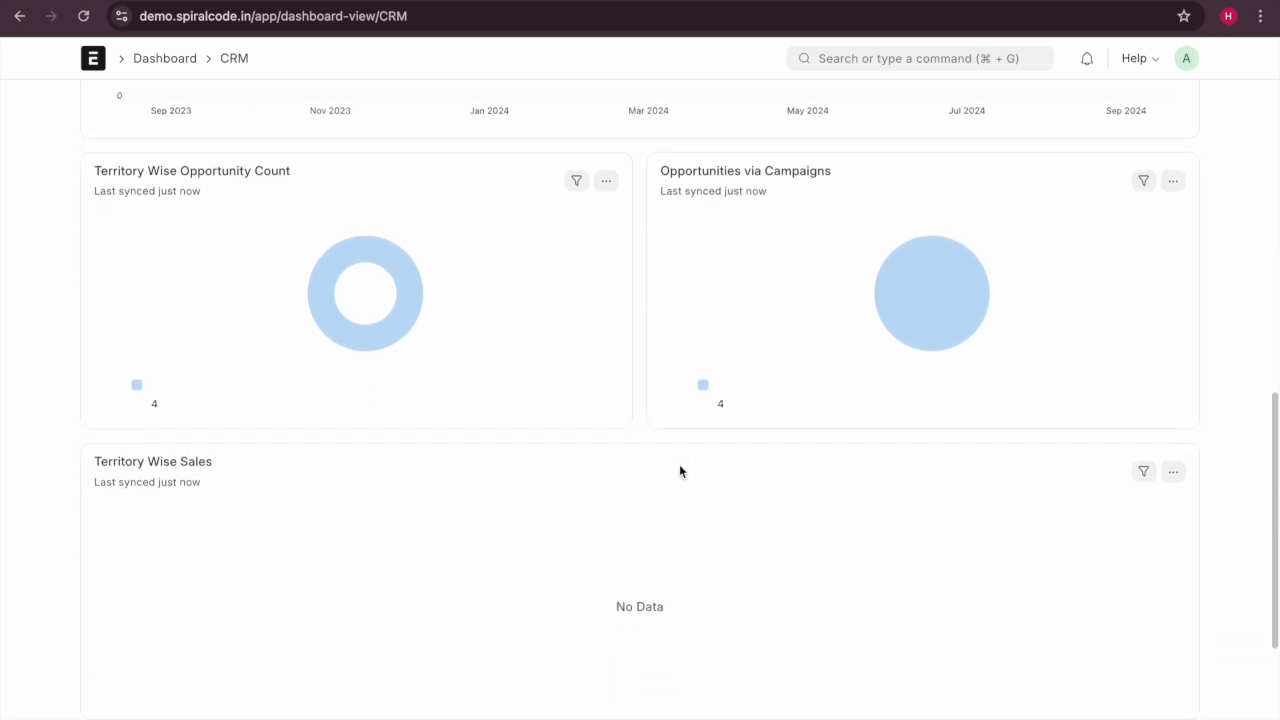
scroll(465, 435, "up", 13)
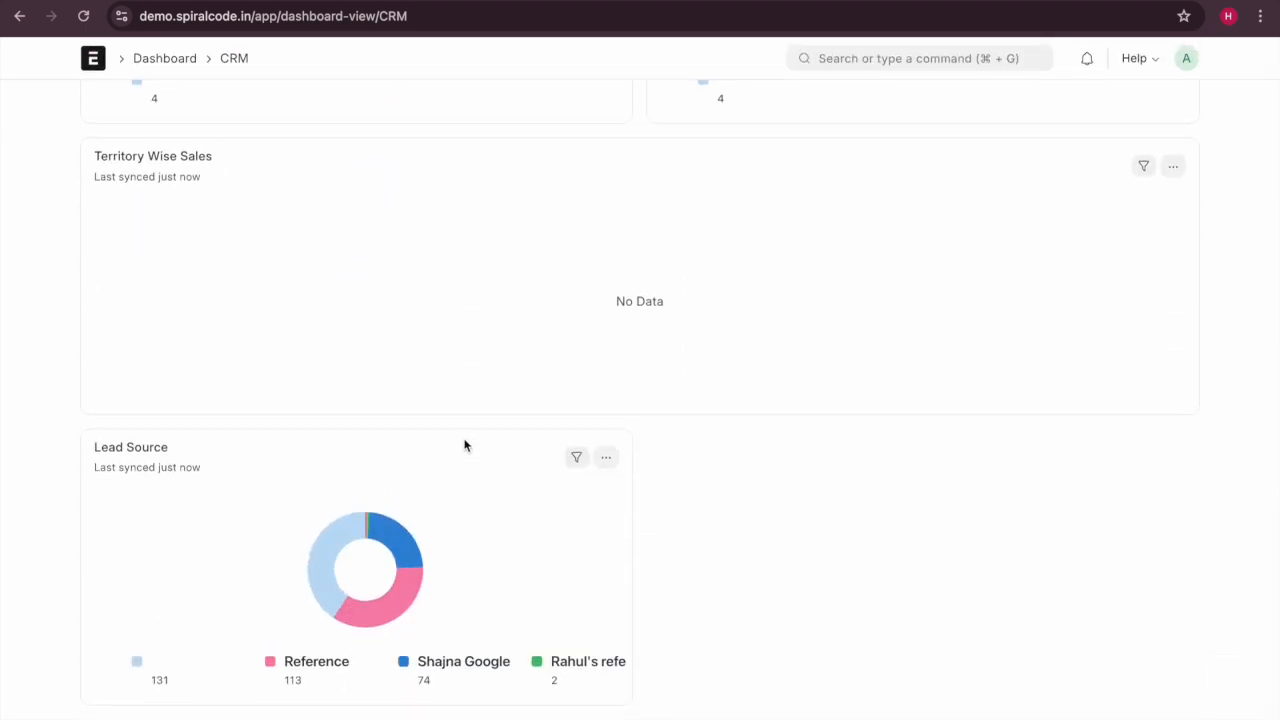
left_click(166, 60)
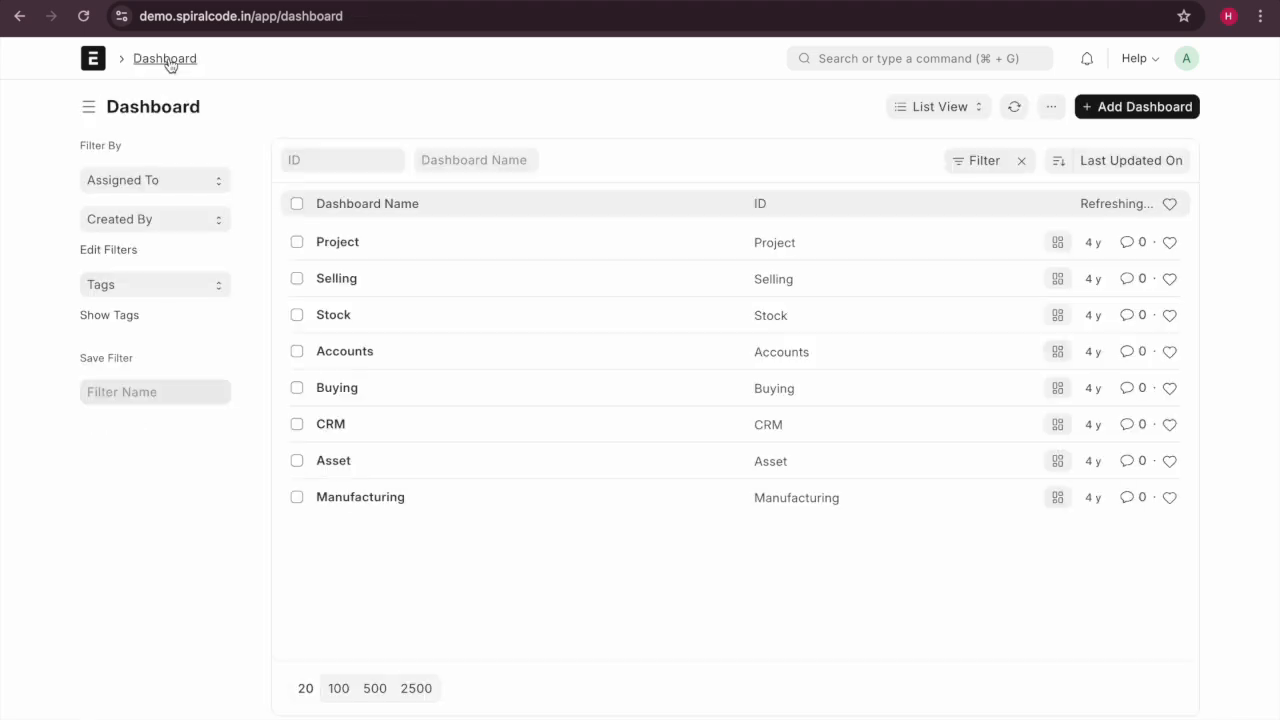
left_click(18, 16)
left_click(18, 16)
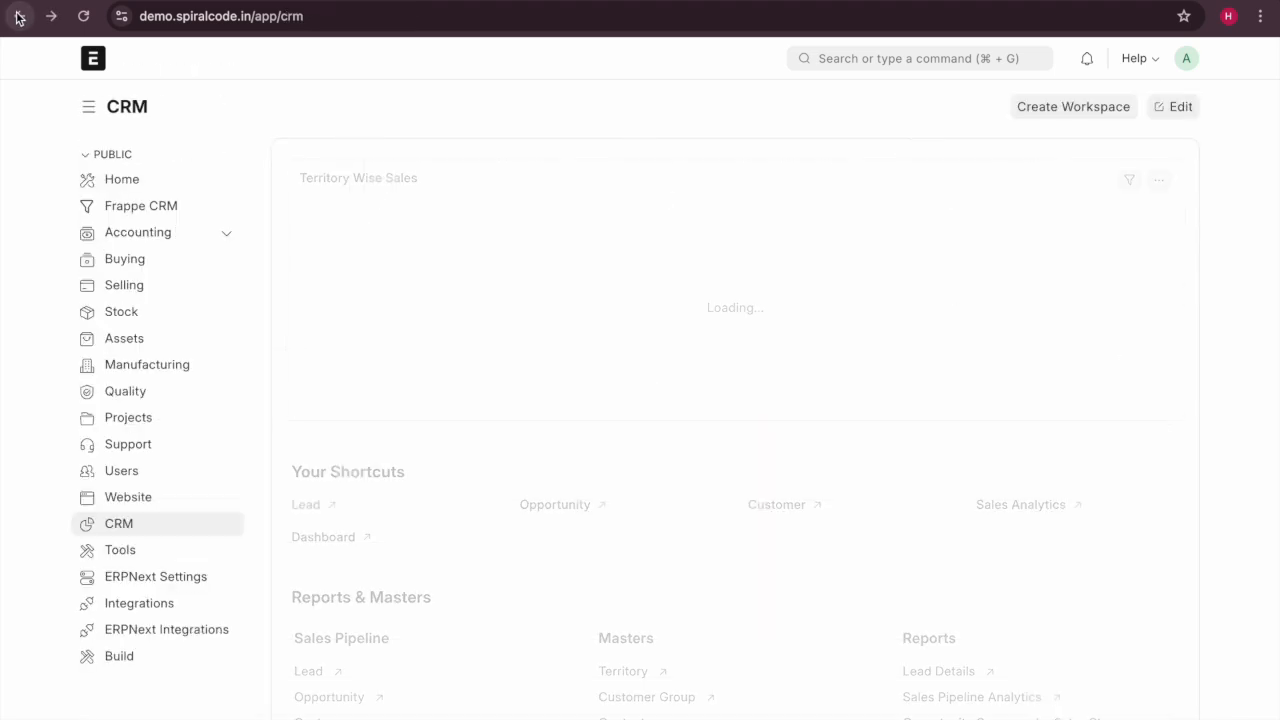
scroll(501, 514, "down", 3)
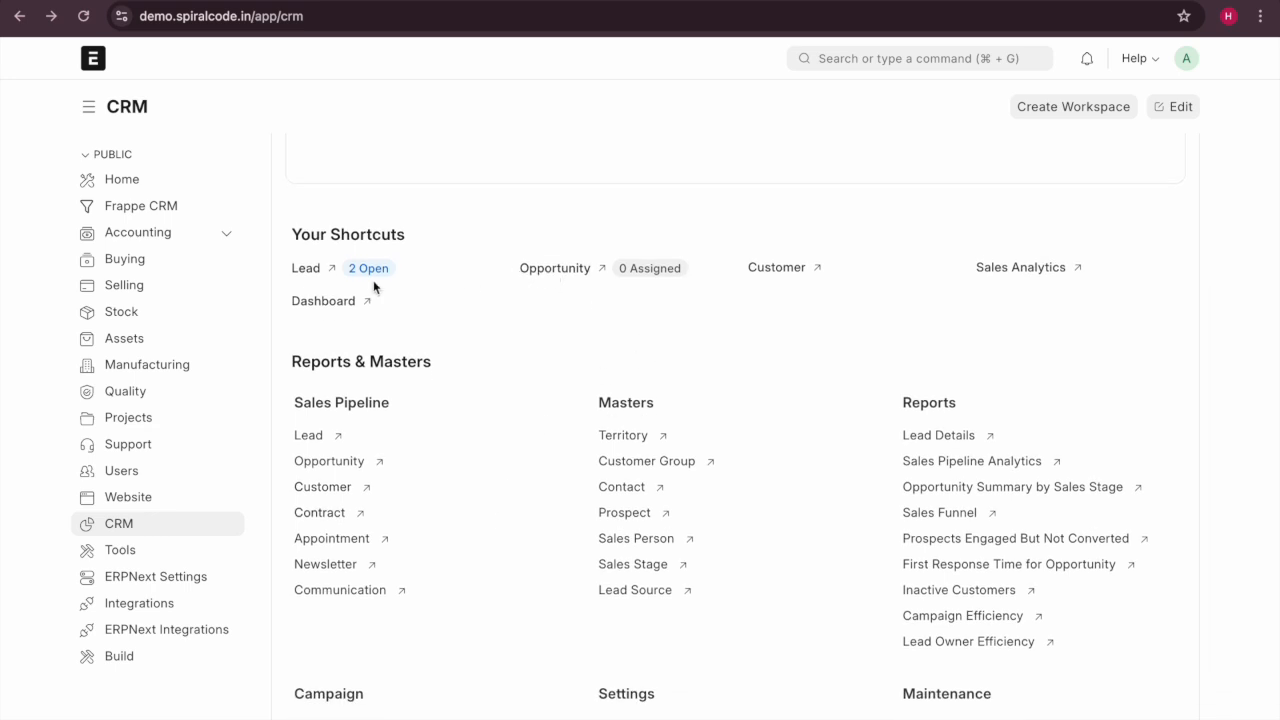
left_click(316, 281)
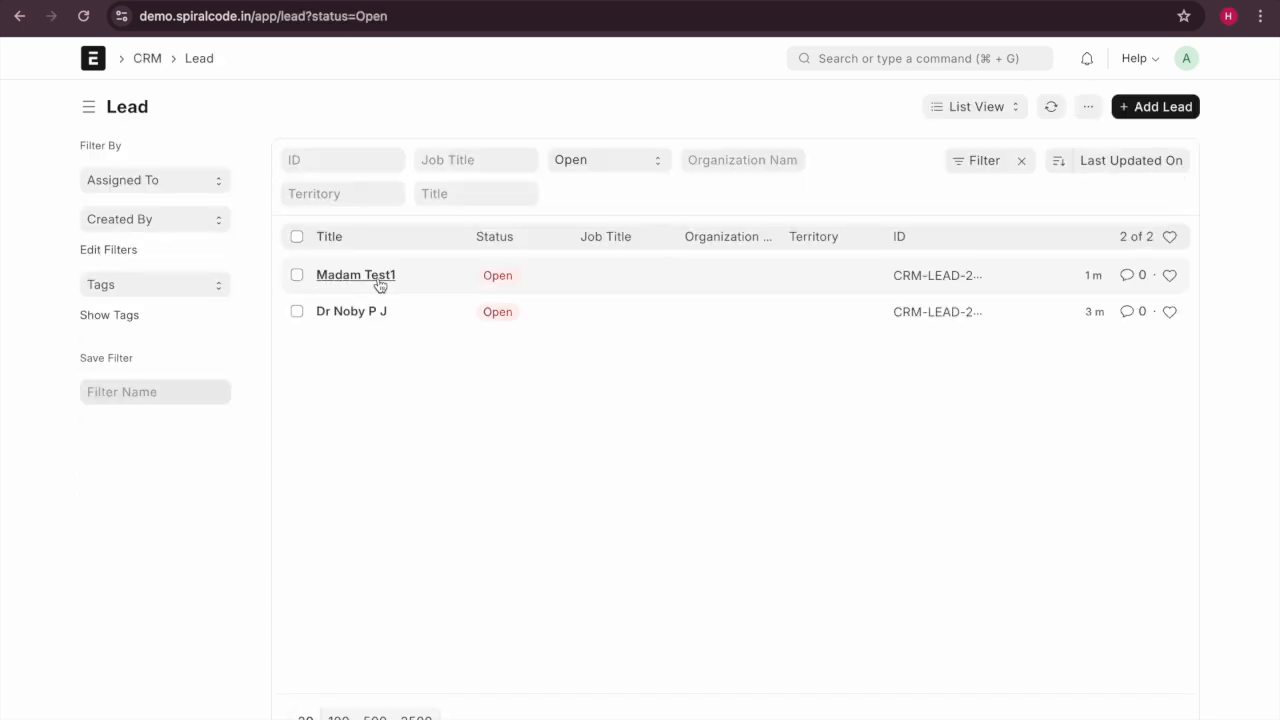
left_click(357, 277)
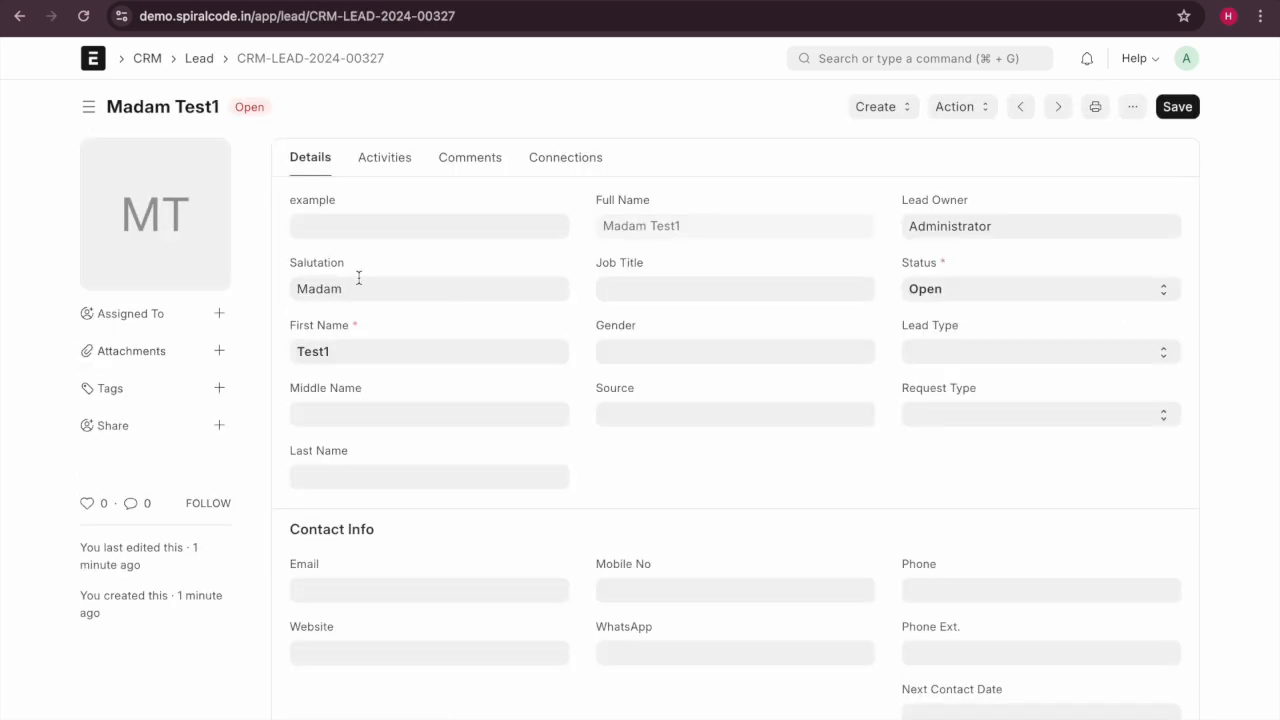
left_click(909, 117)
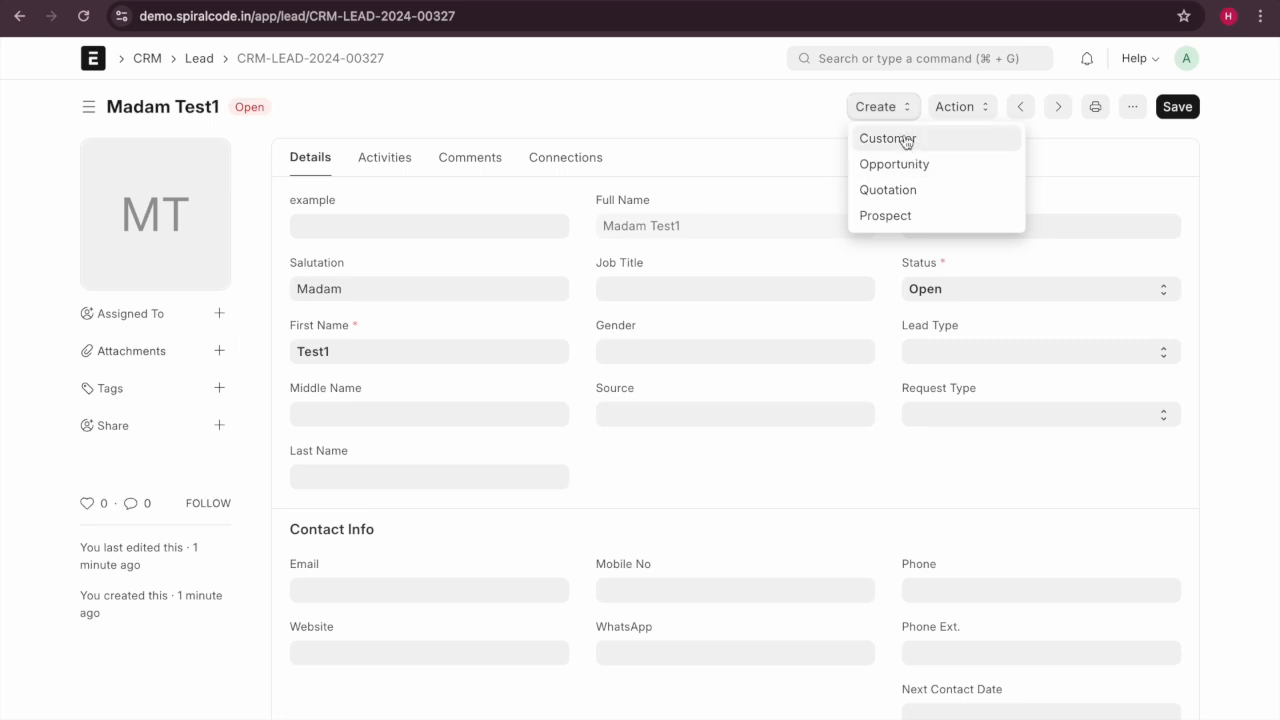
left_click(782, 148)
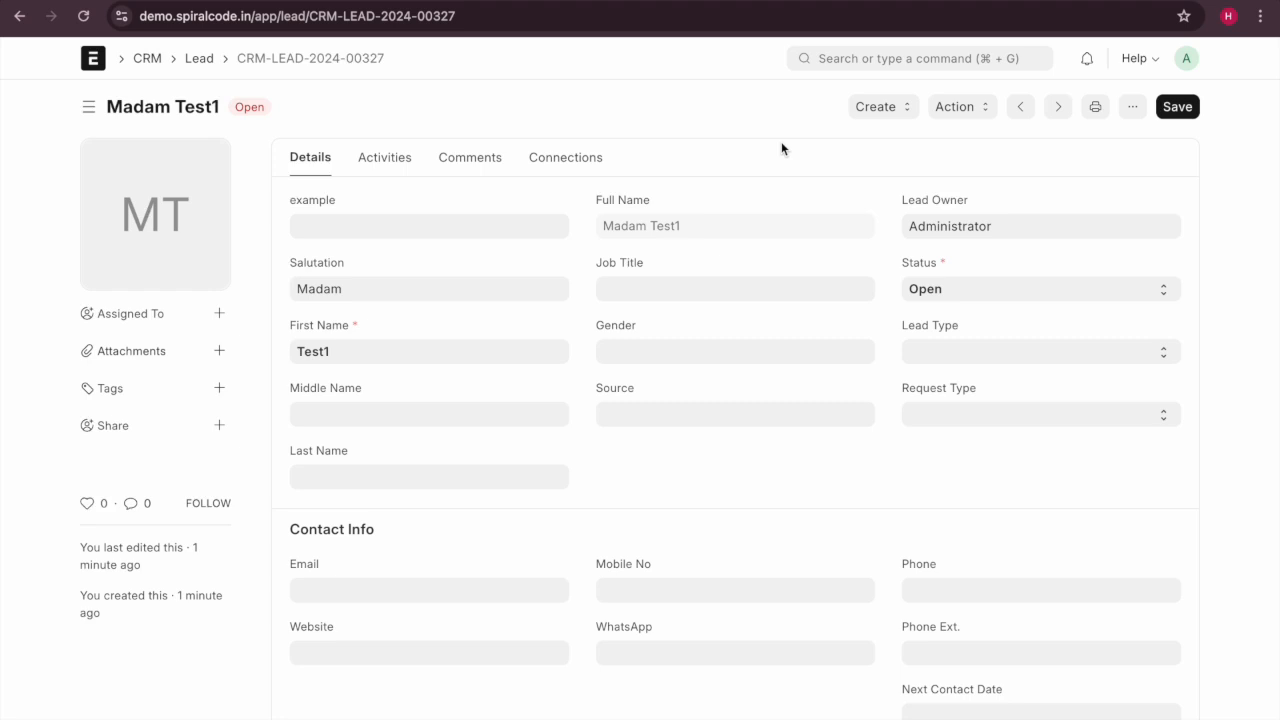
left_click(881, 108)
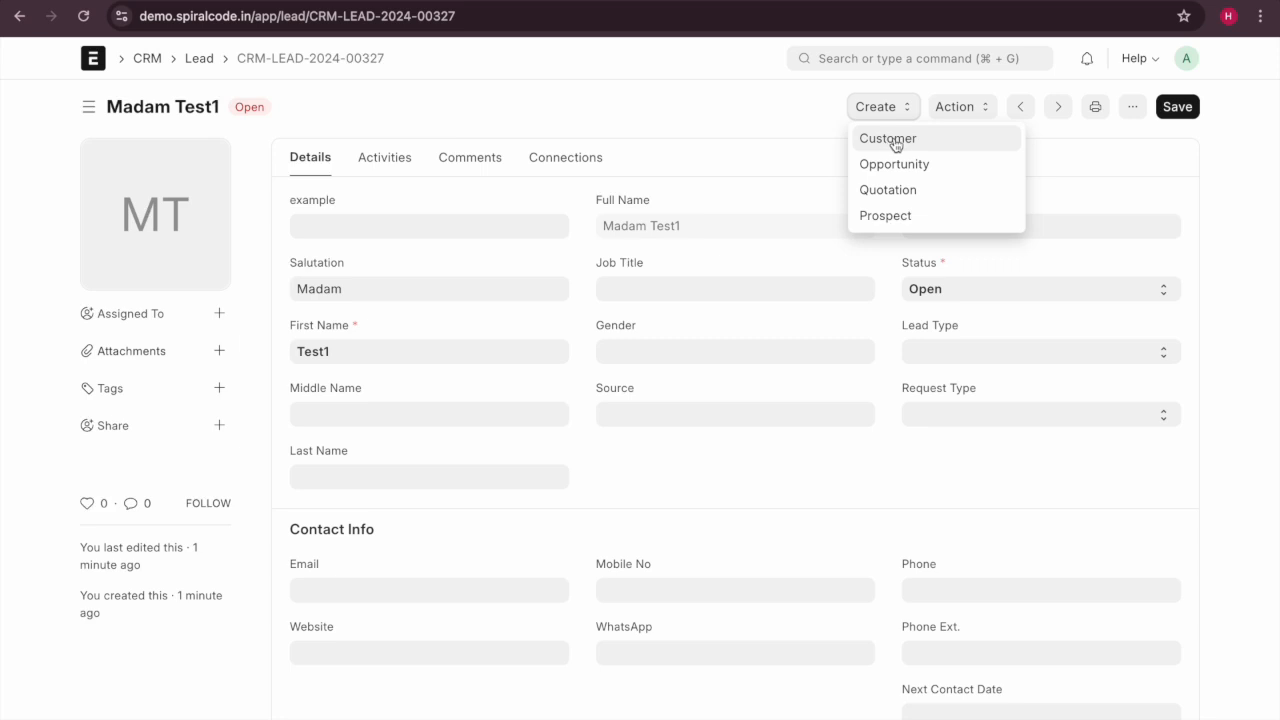
left_click(737, 117)
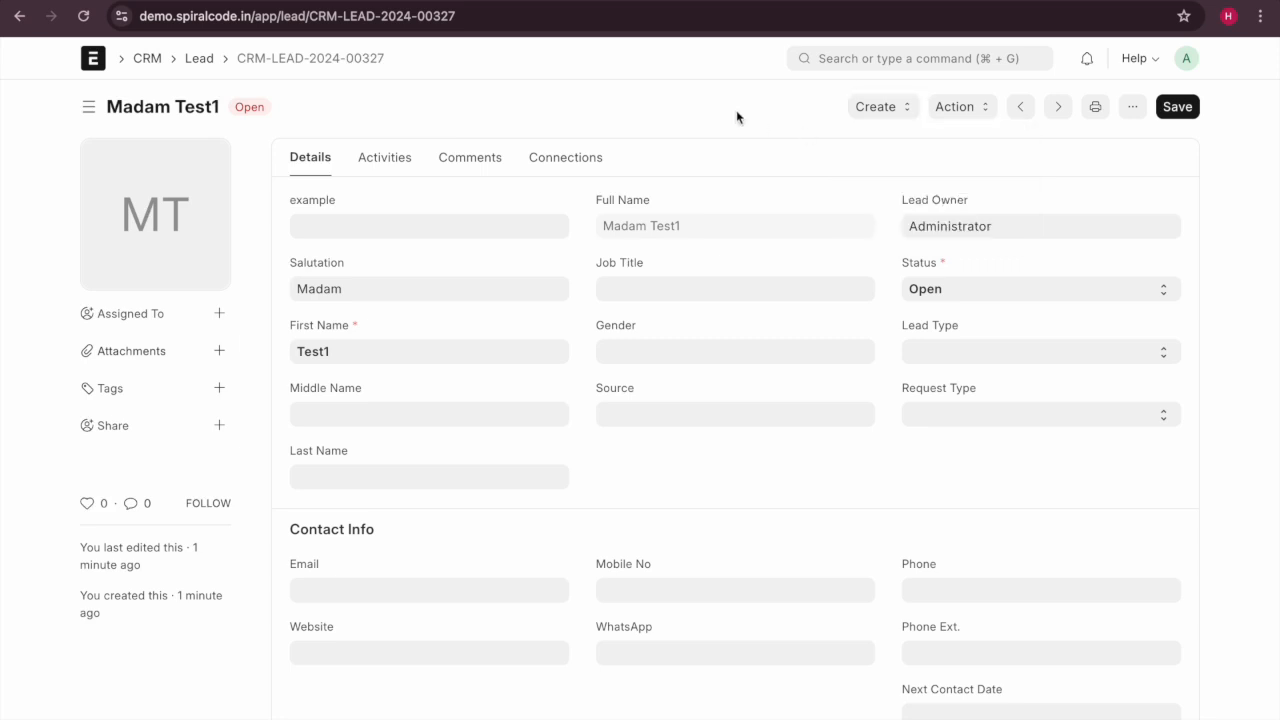
left_click(871, 107)
left_click(878, 139)
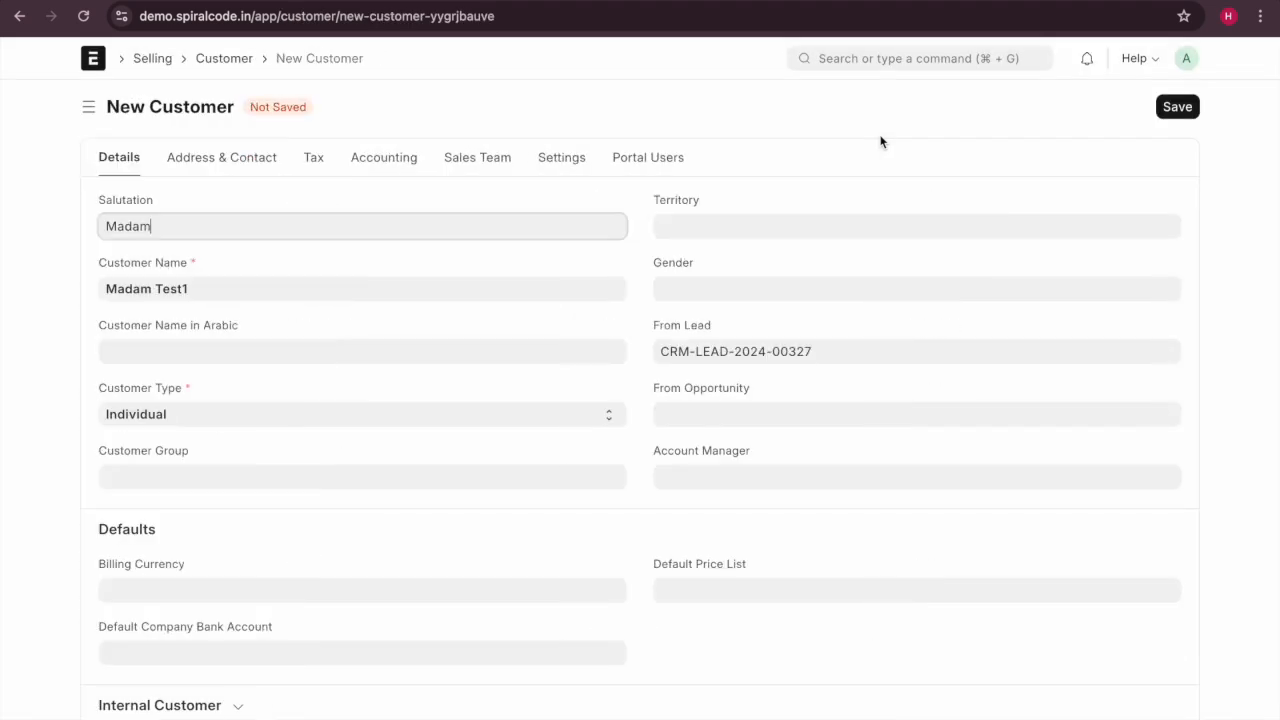
scroll(251, 459, "down", 1)
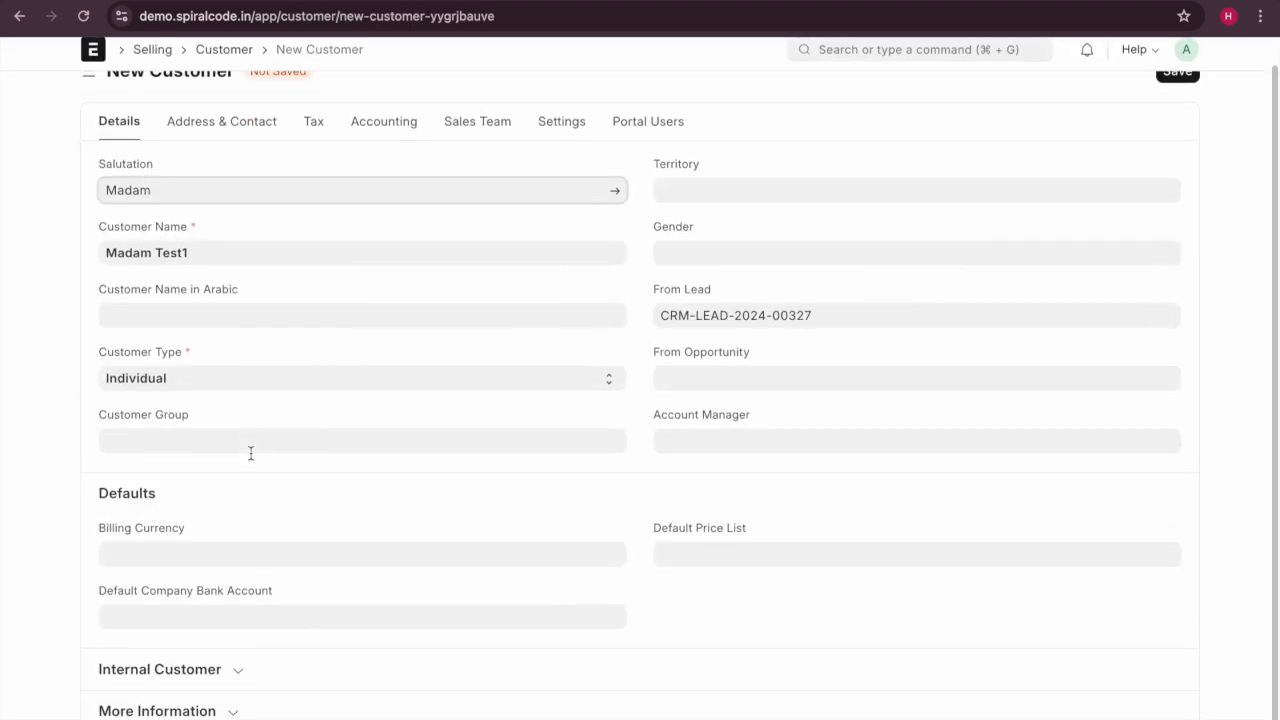
scroll(530, 390, "up", 2)
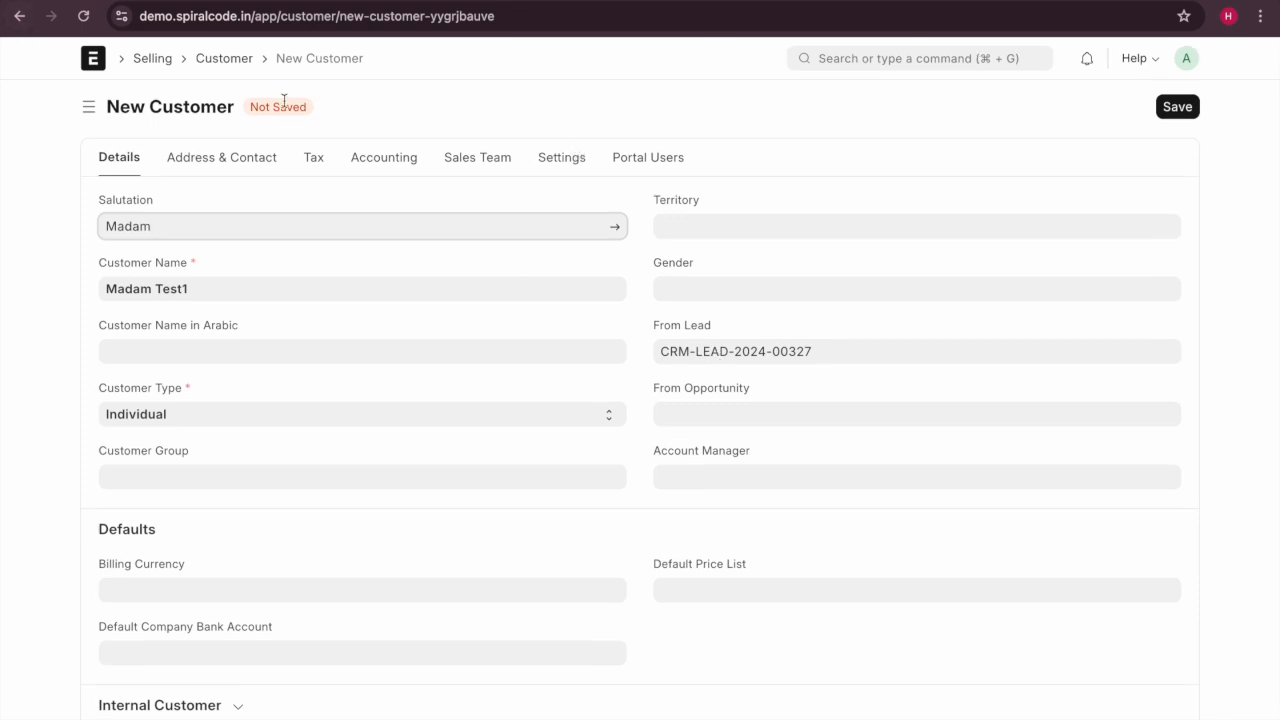
left_click(19, 16)
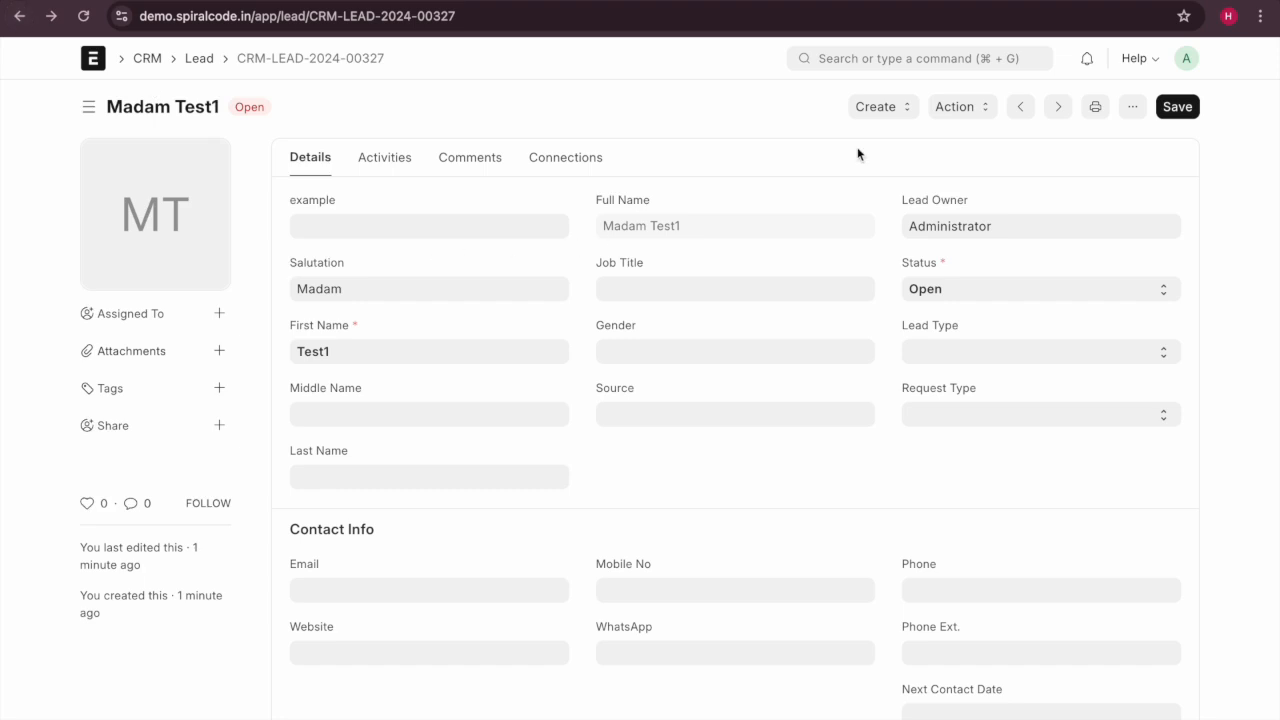
Open the lead's Create menu listing Customer, Opportunity, Quotation and Prospect.
left_click(909, 110)
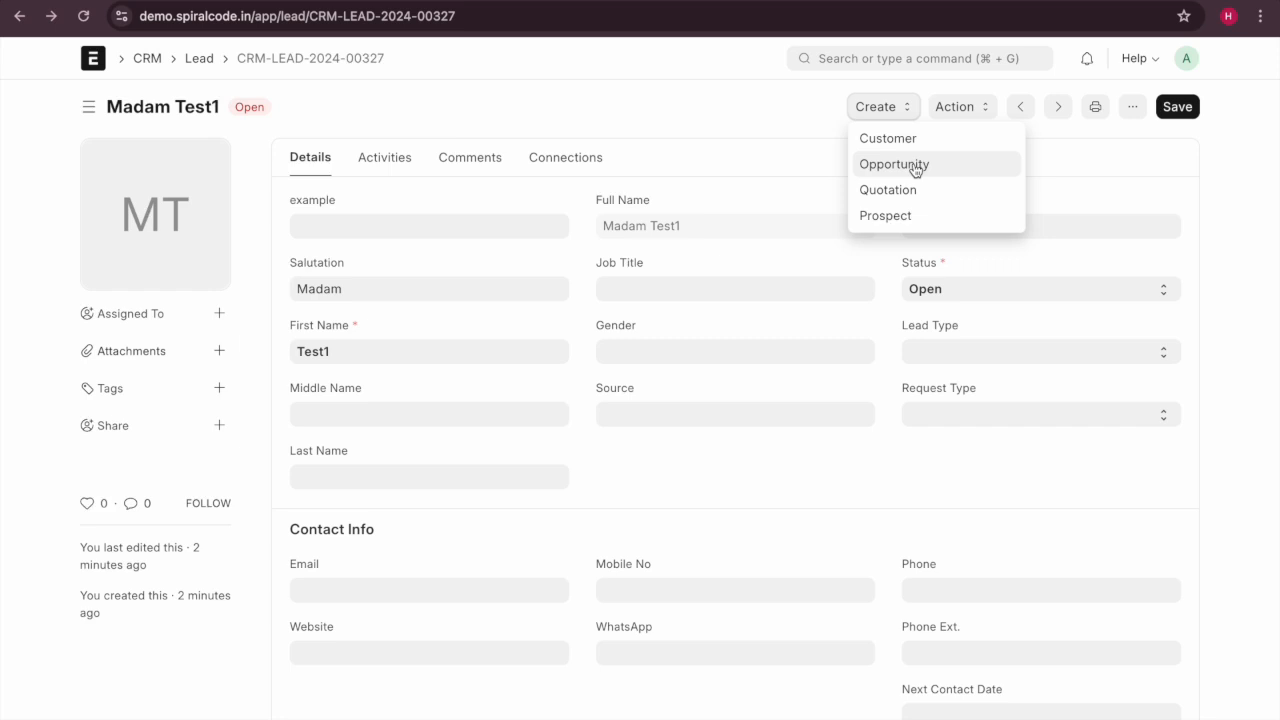
Create an Opportunity from the Madam Test1 lead without a prospect and save it as CRM-OPP-2024-00005.
left_click(914, 166)
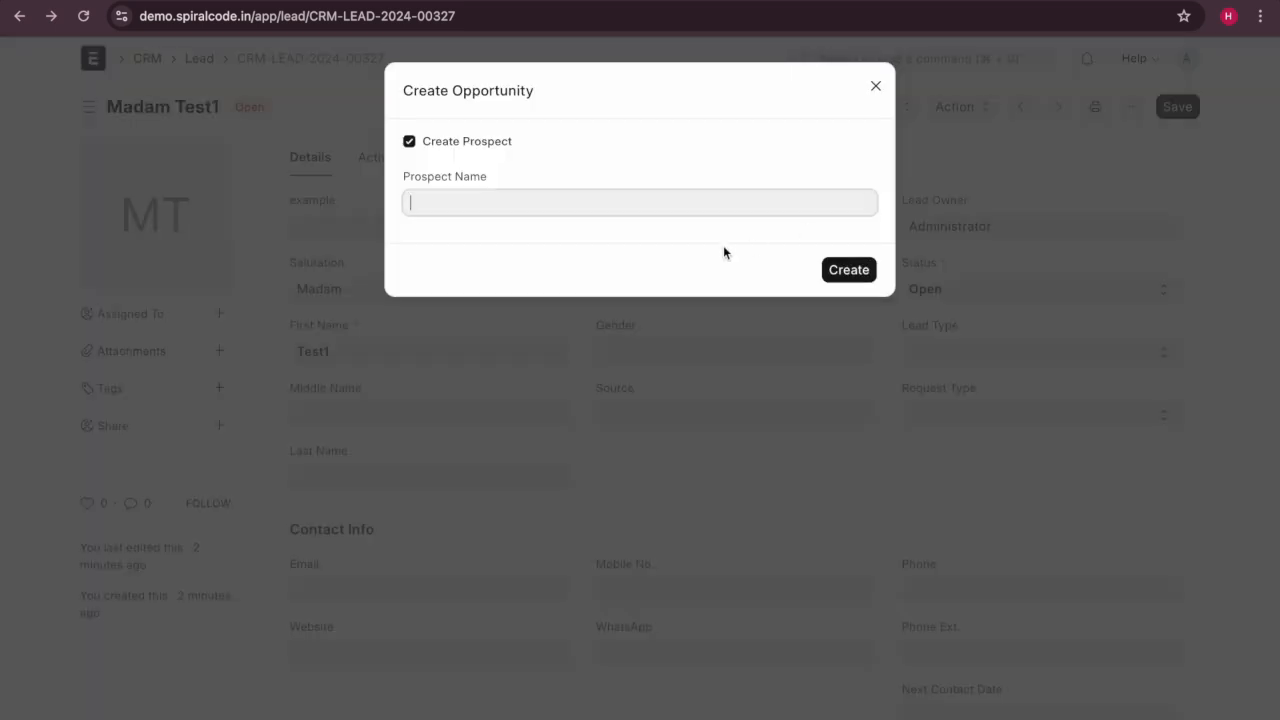
left_click(409, 141)
left_click(860, 210)
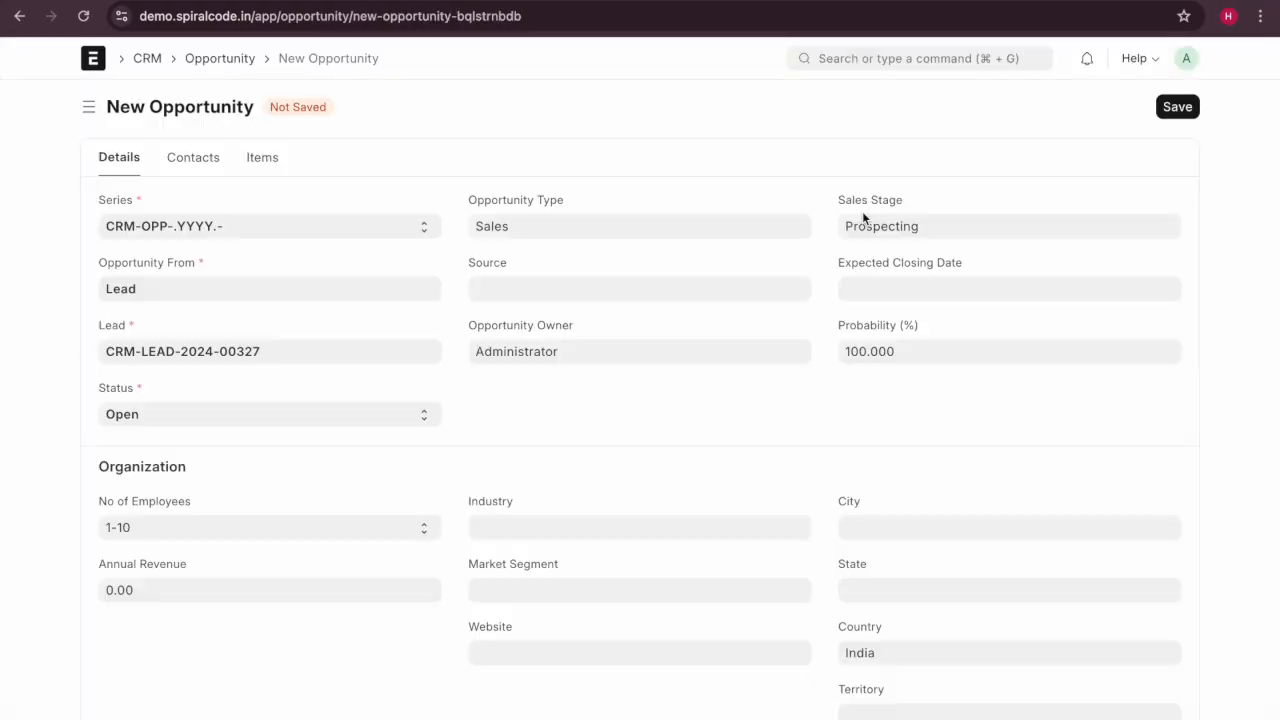
scroll(323, 409, "down", 1)
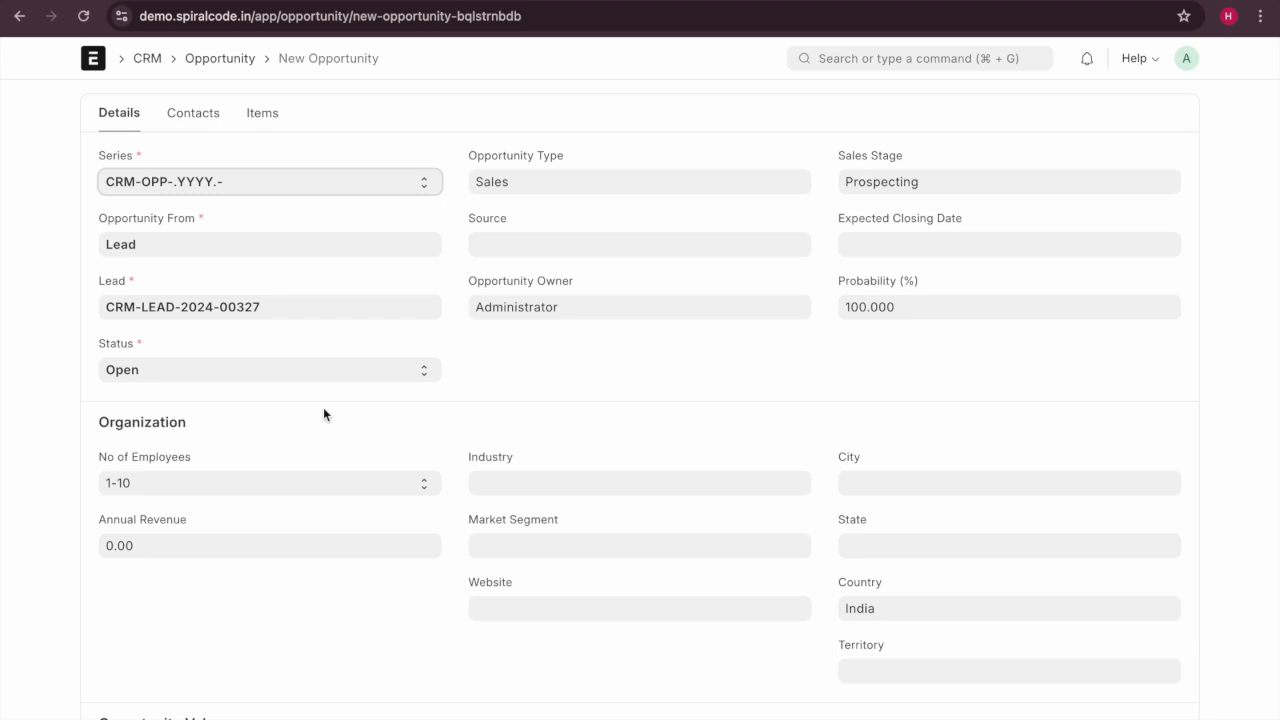
scroll(323, 410, "up", 2)
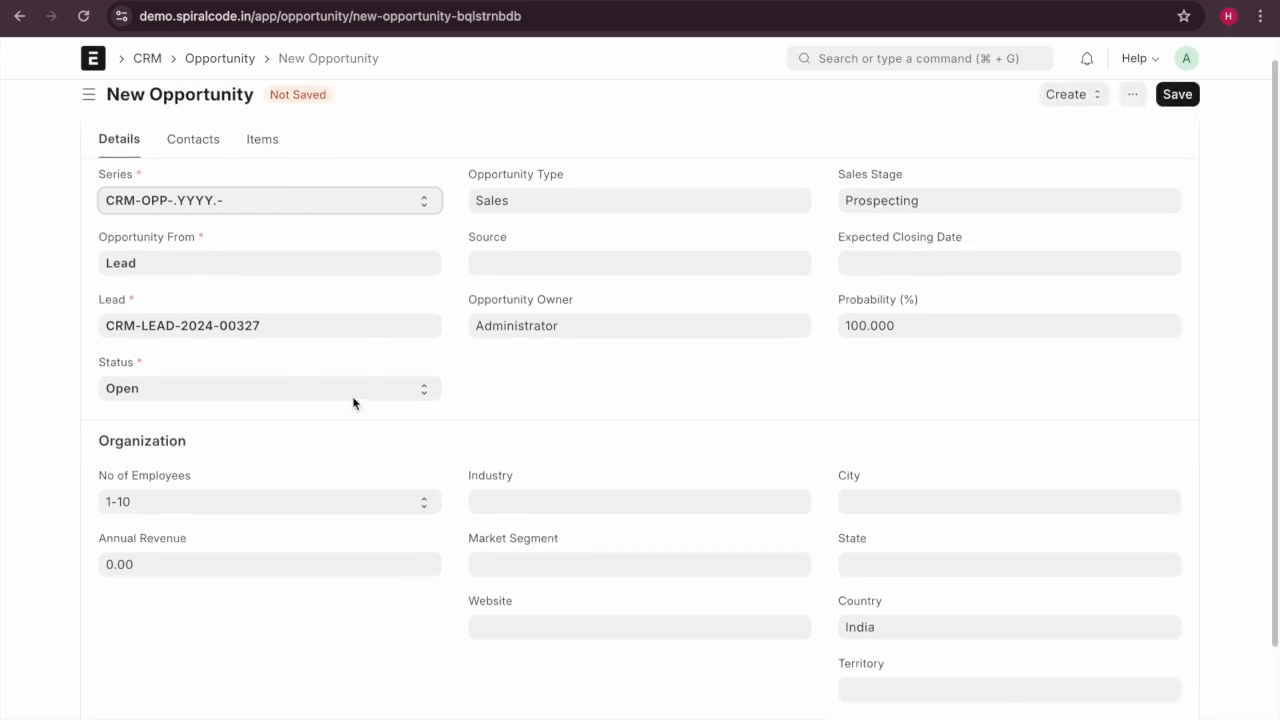
scroll(353, 403, "down", 3)
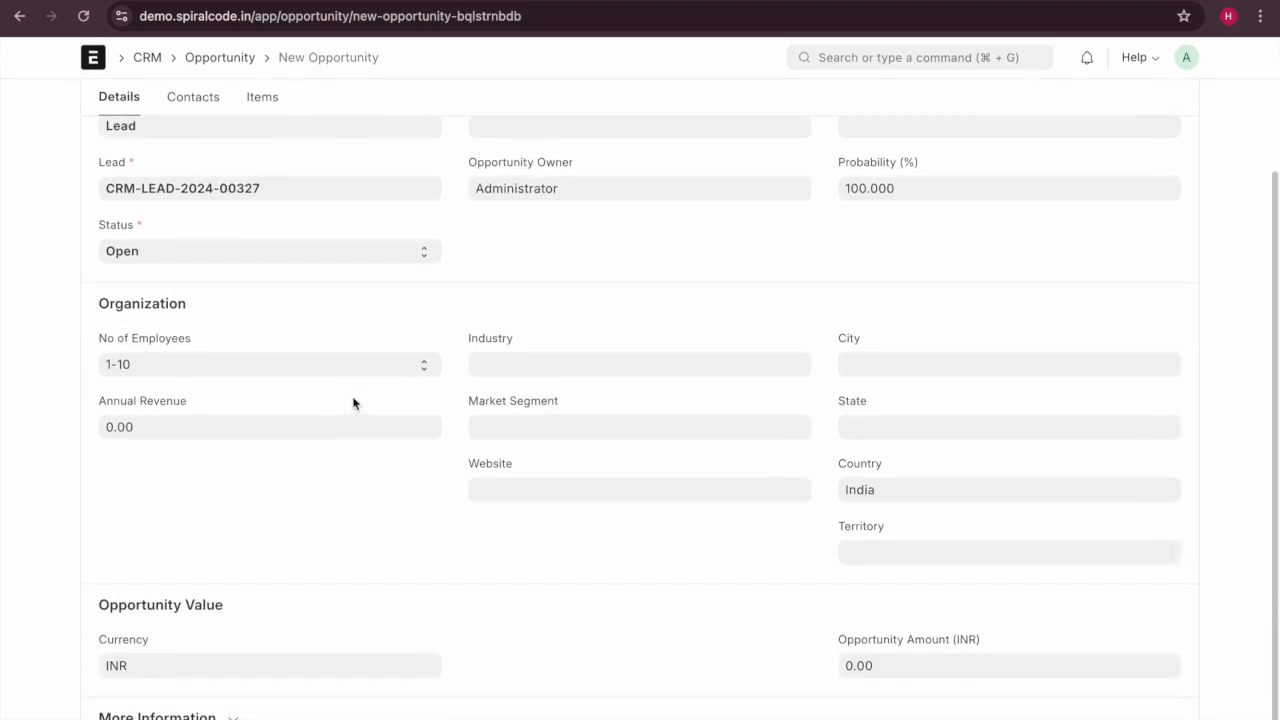
scroll(353, 403, "up", 3)
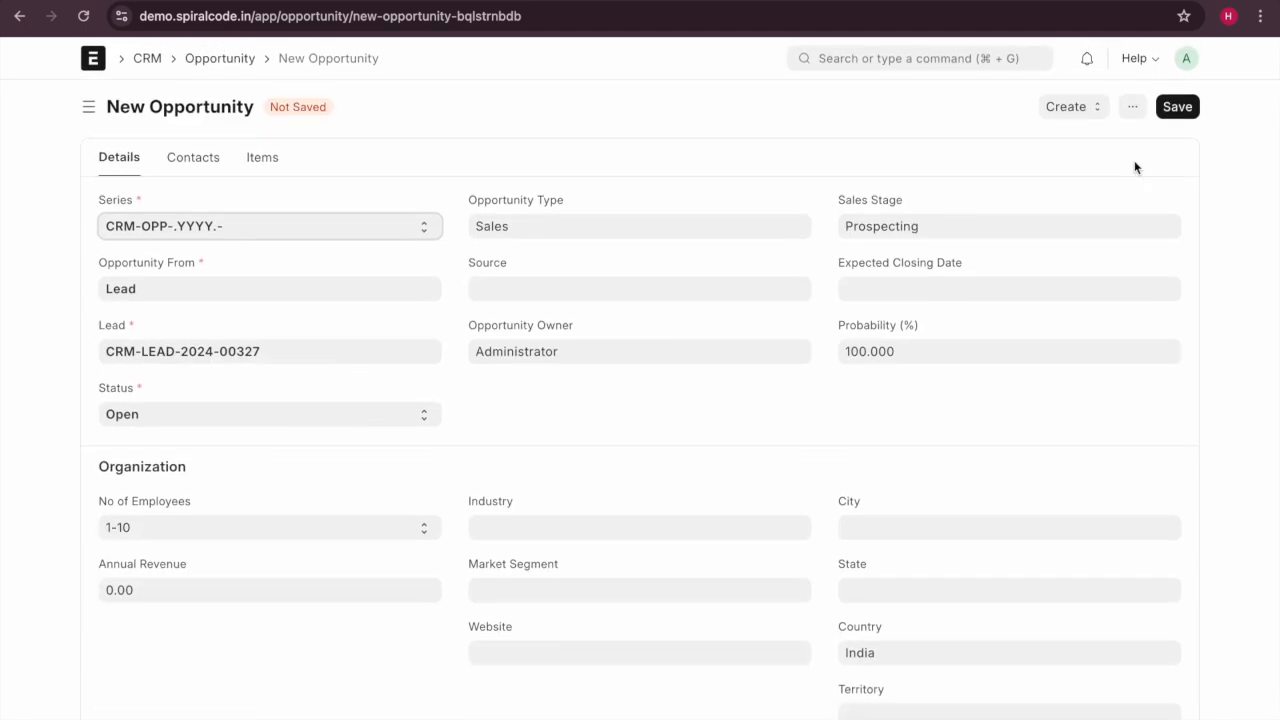
left_click(1174, 117)
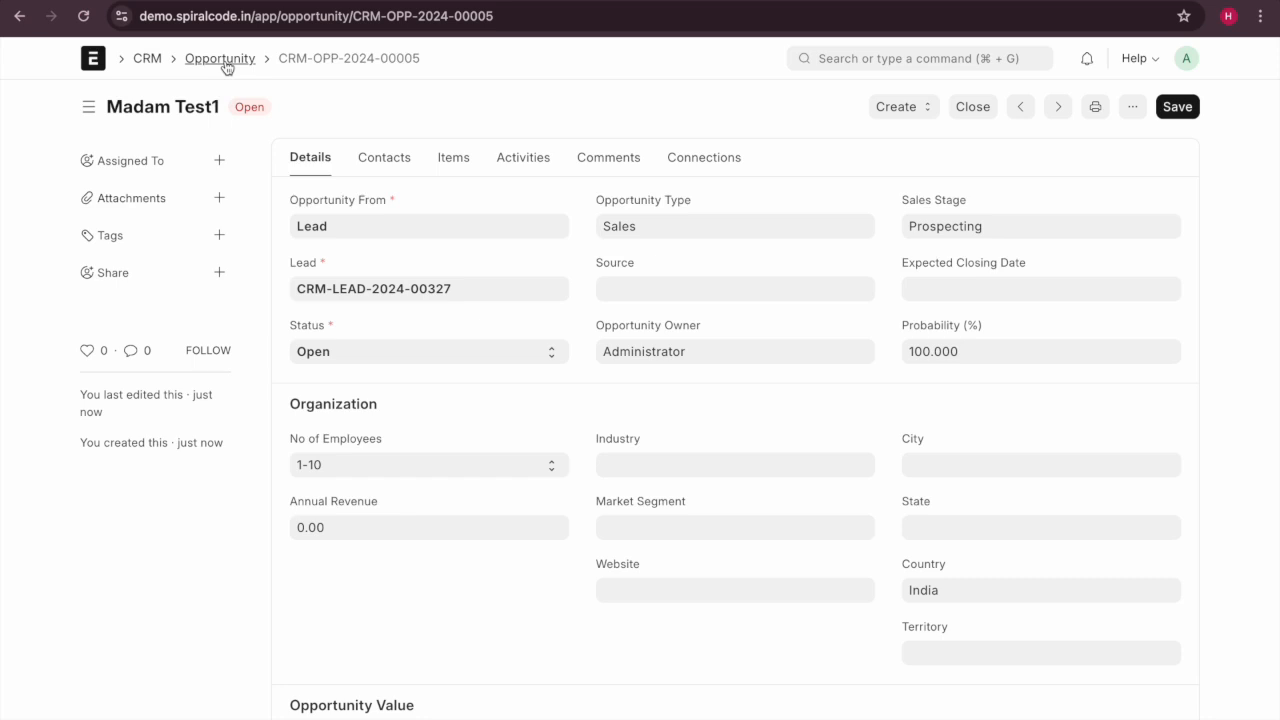
Review the Opportunity list and its alternative view options.
left_click(222, 60)
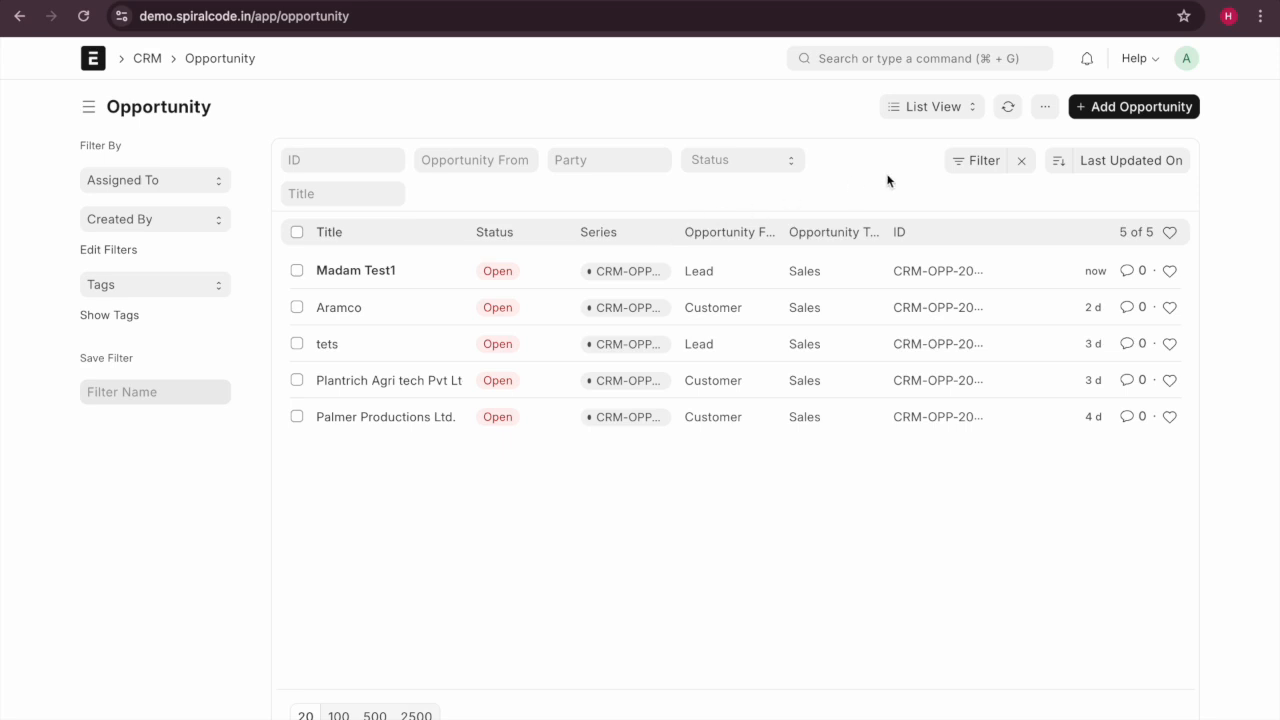
scroll(603, 333, "down", 1)
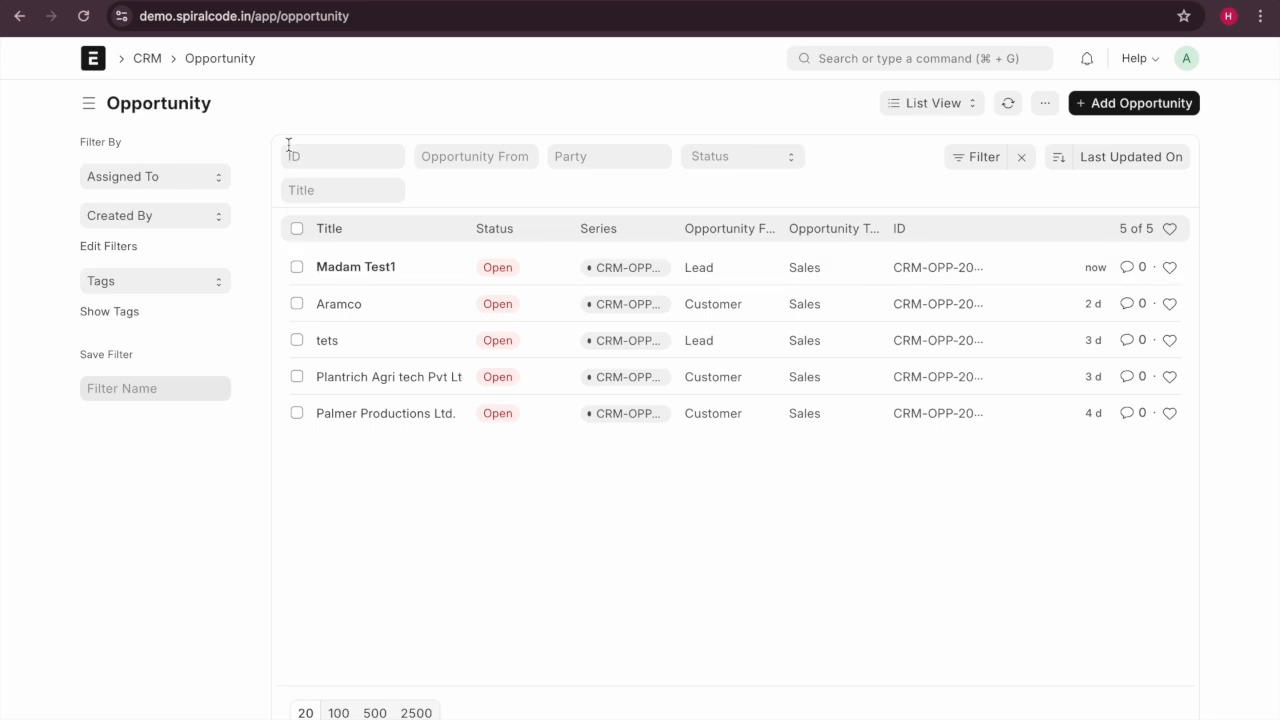
left_click(955, 104)
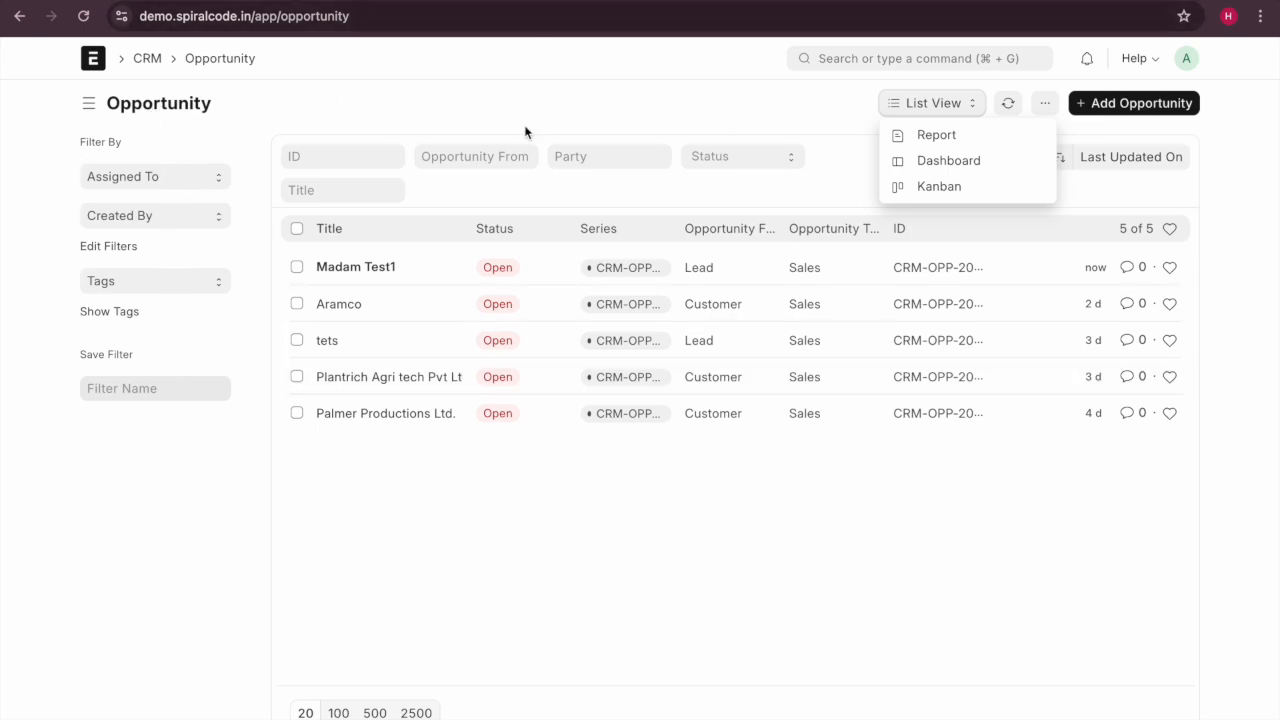
Go back to the lead, filter the Lead list to Converted status, then return to Madam Test1.
left_click(17, 20)
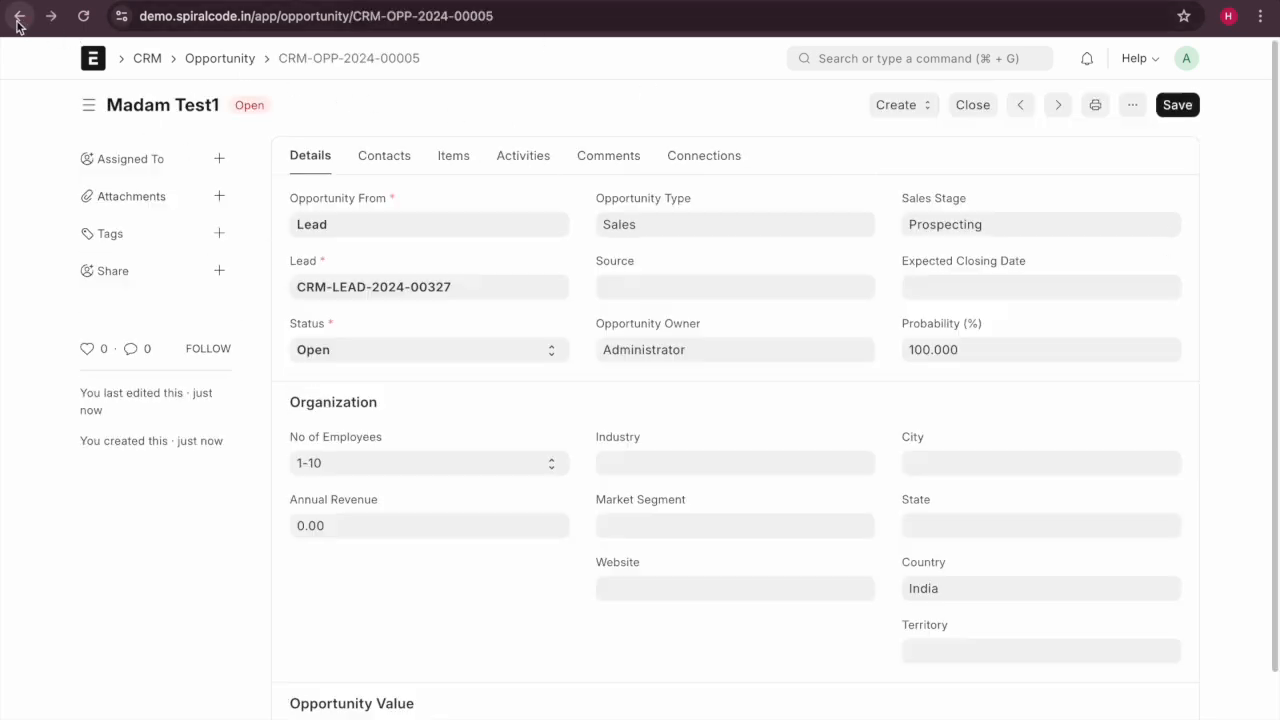
left_click(17, 20)
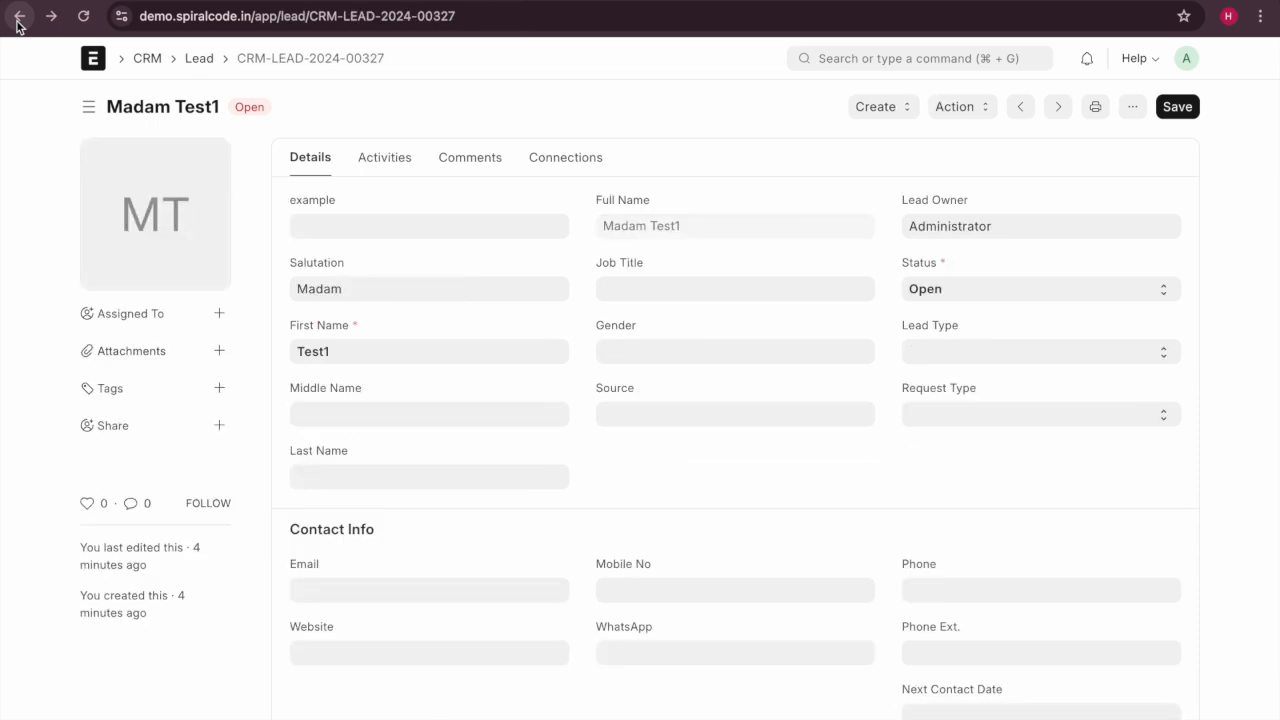
left_click(199, 60)
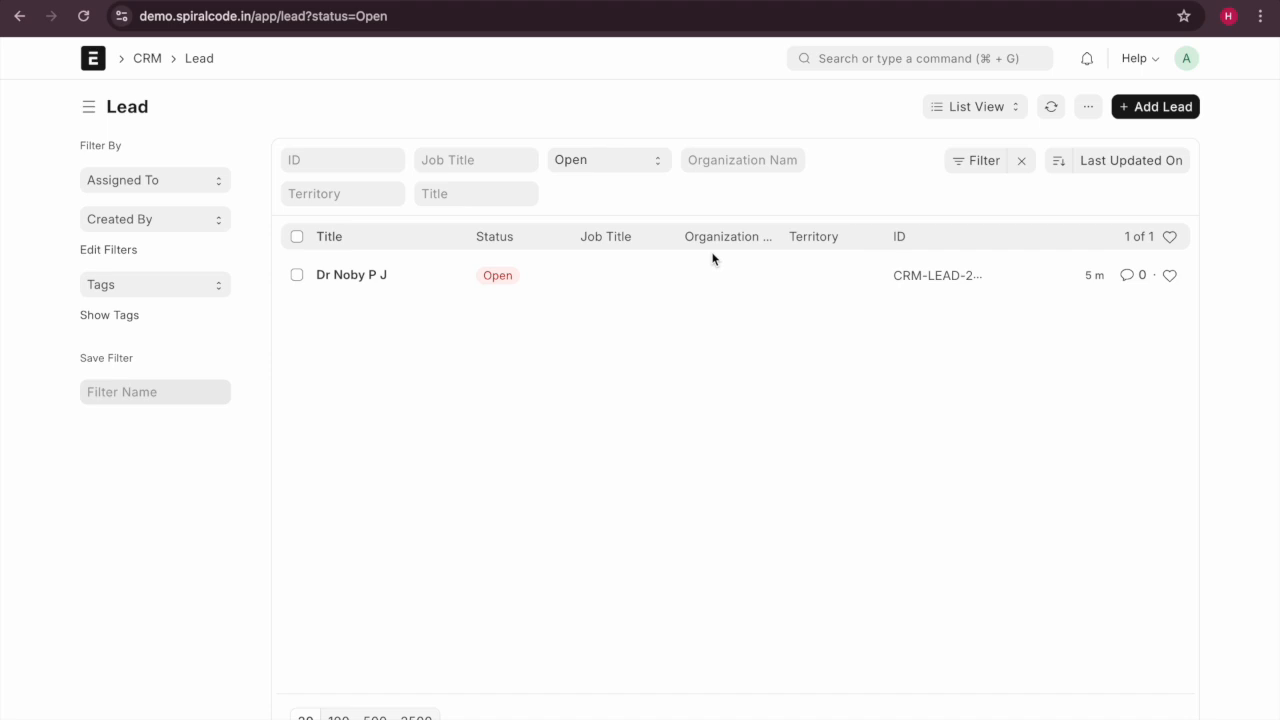
left_click(656, 160)
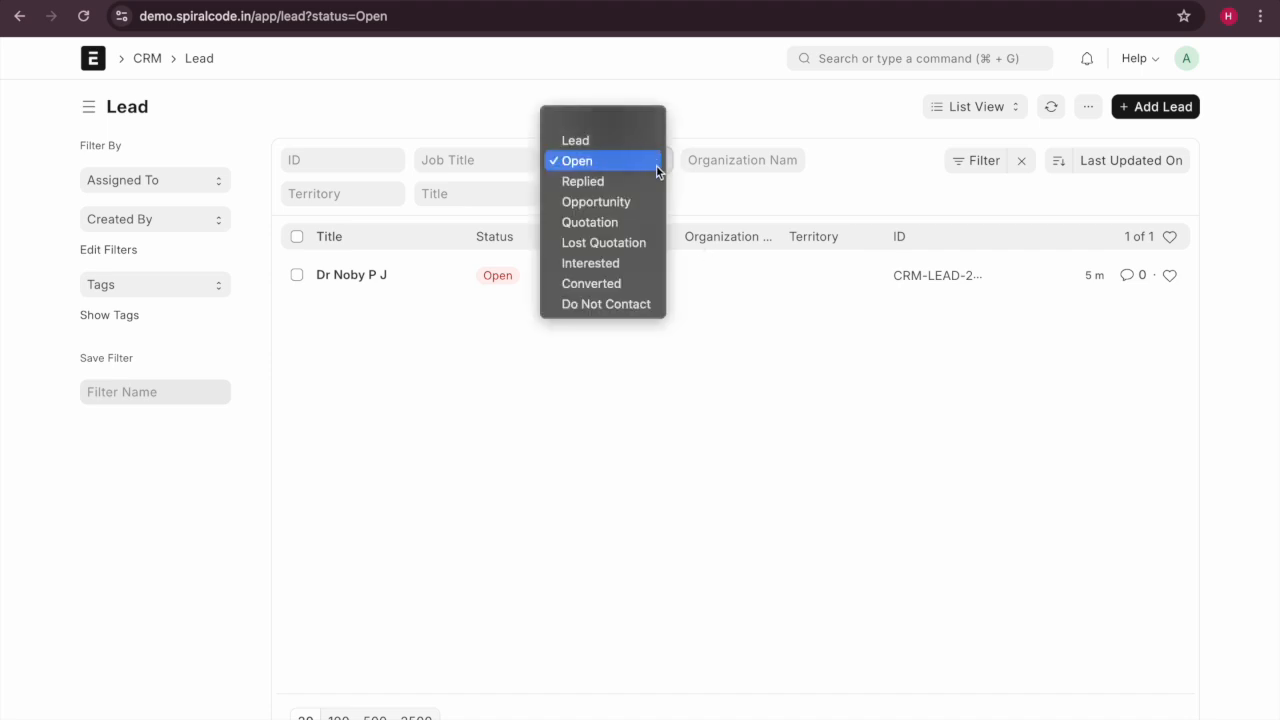
left_click(636, 283)
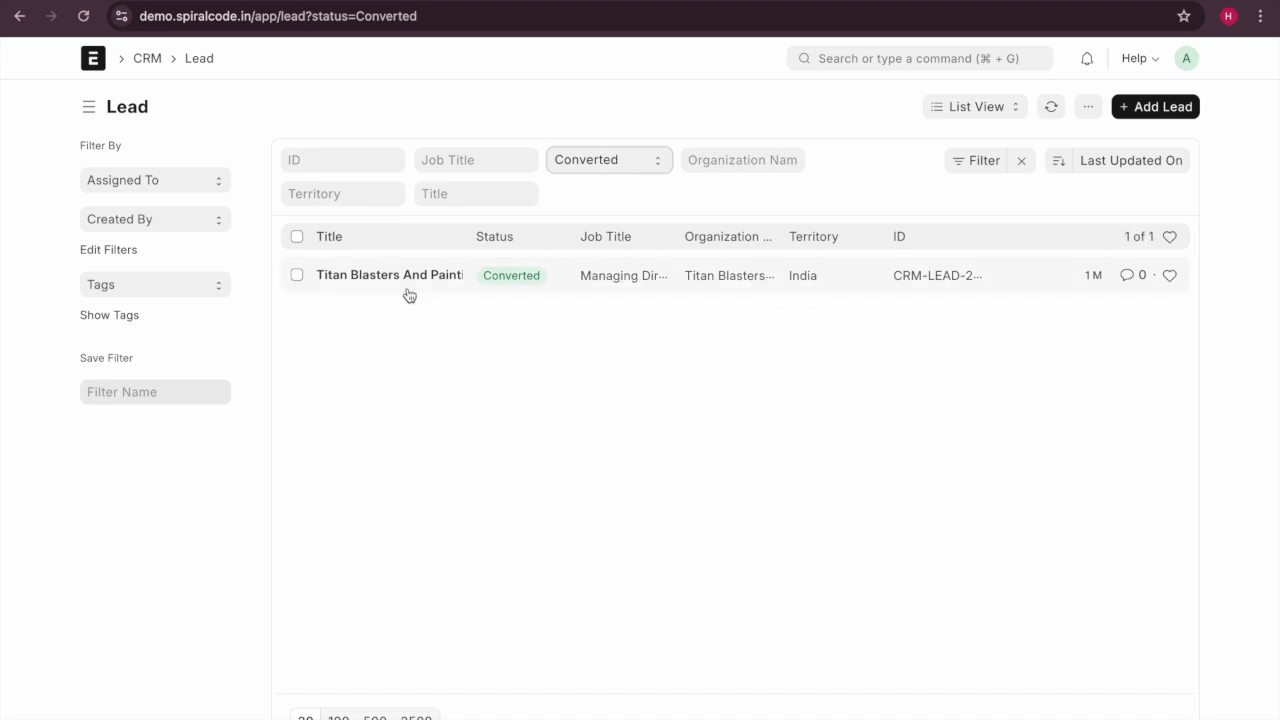
left_click(19, 18)
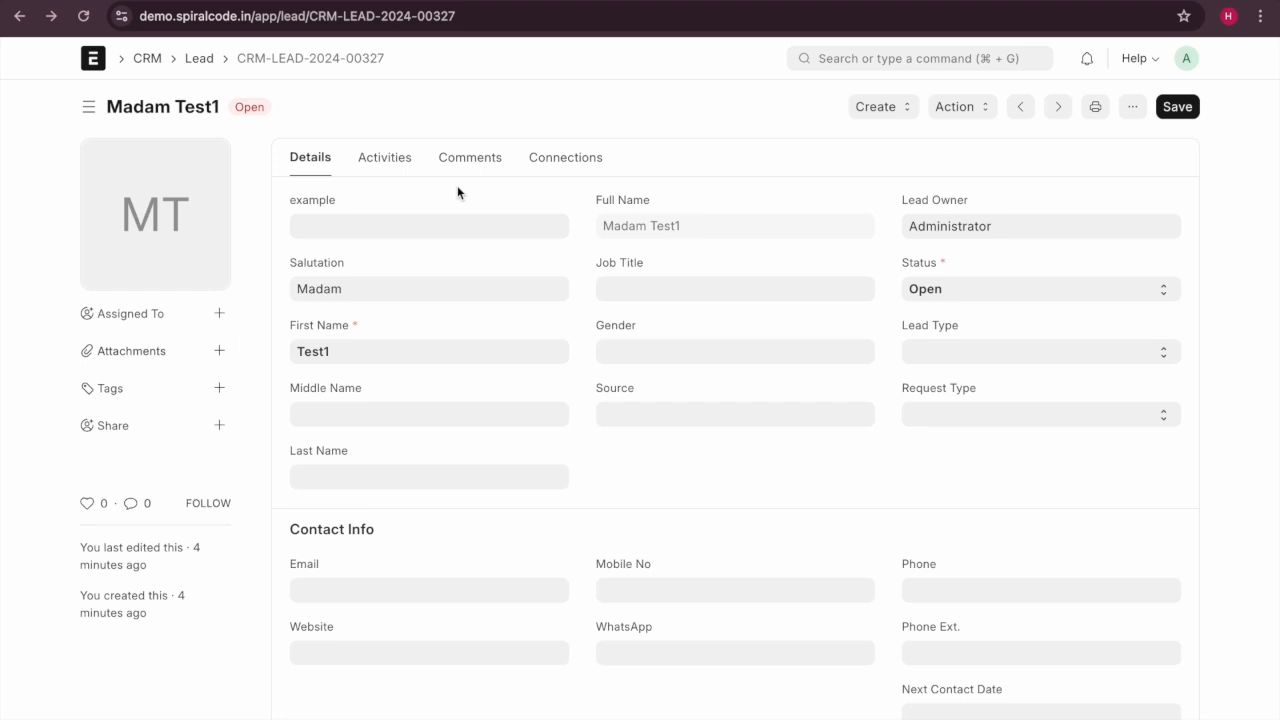
Search 'oppo' to reach the Opportunity List and open the Madam Test1 opportunity.
left_click(931, 60)
type("oppo")
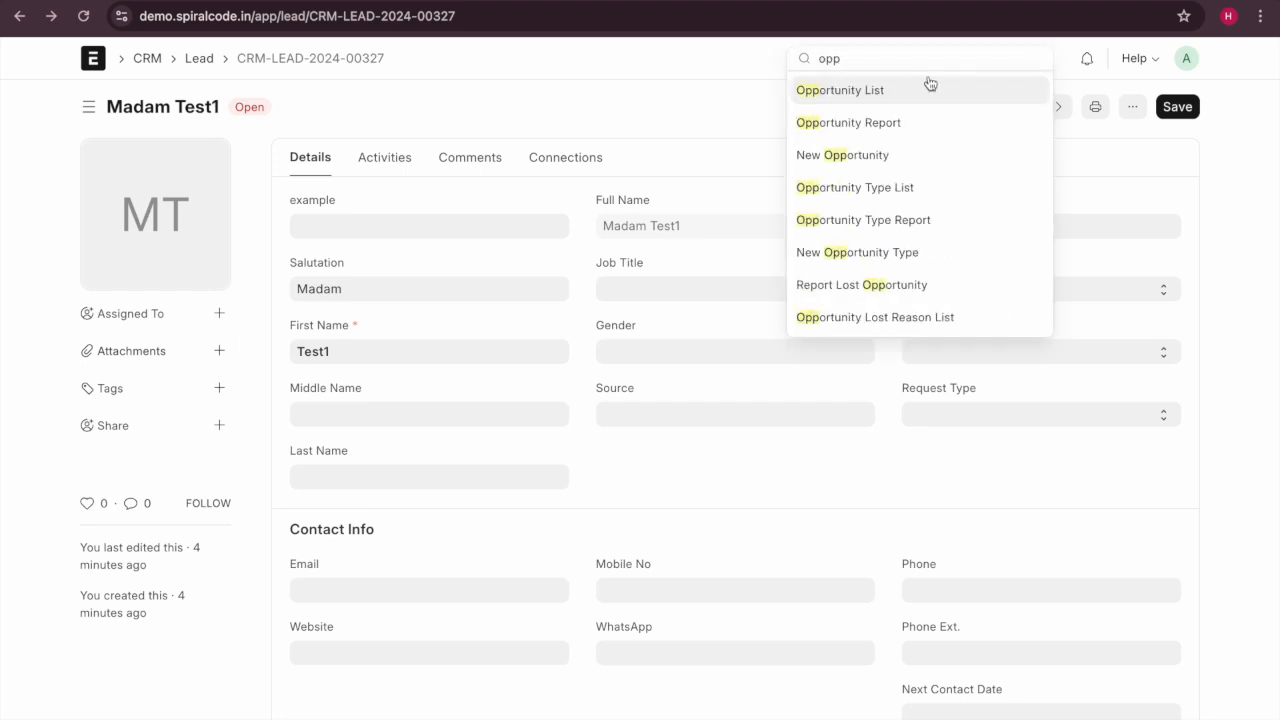
left_click(930, 100)
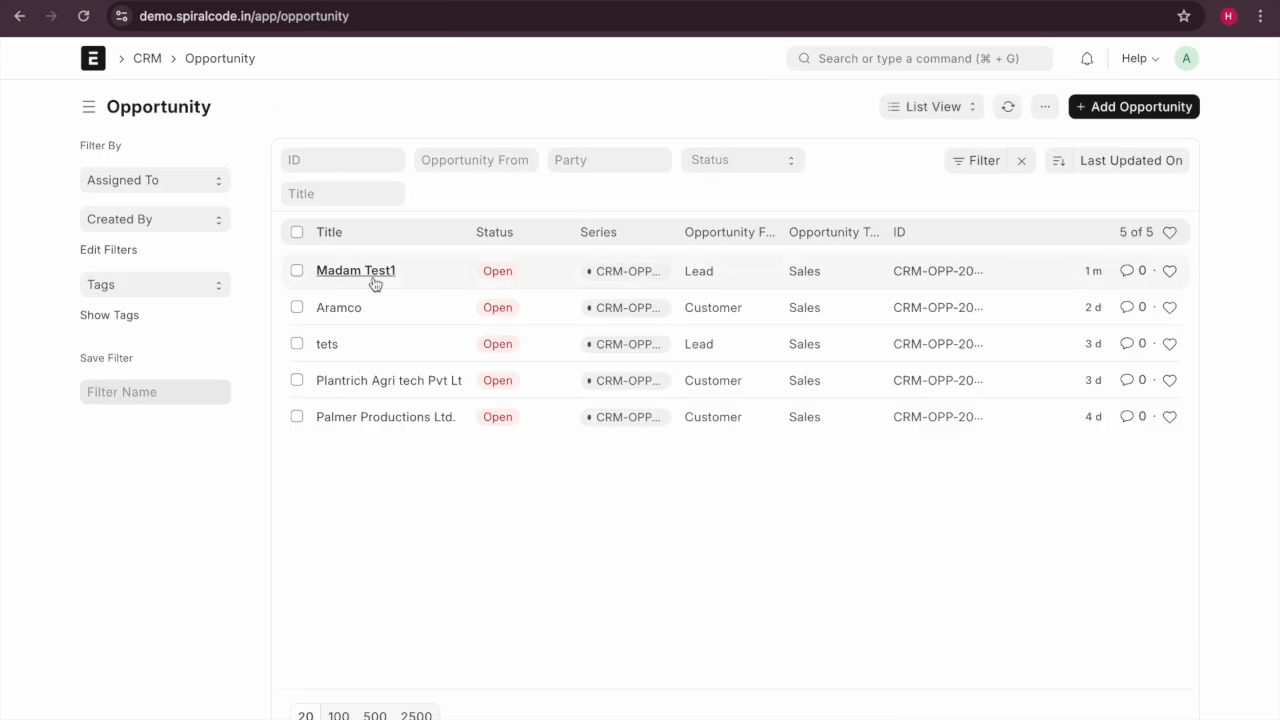
left_click(372, 278)
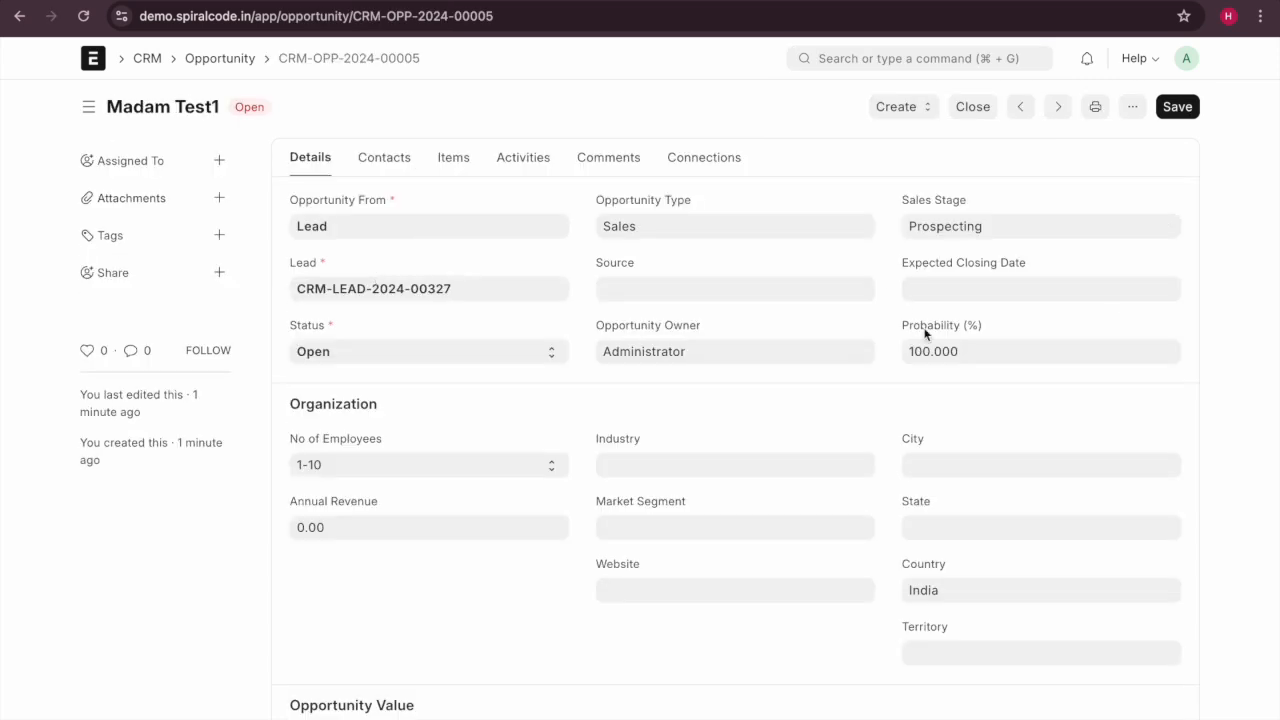
scroll(754, 377, "down", 1)
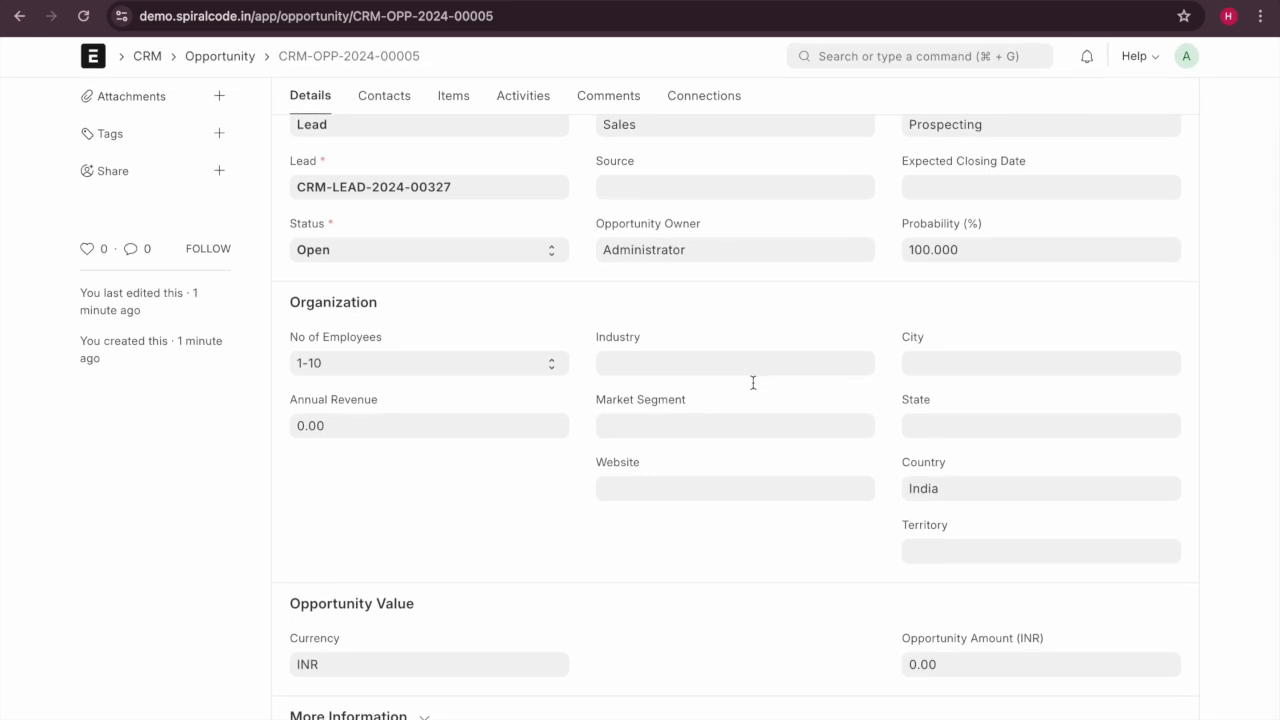
scroll(751, 380, "up", 1)
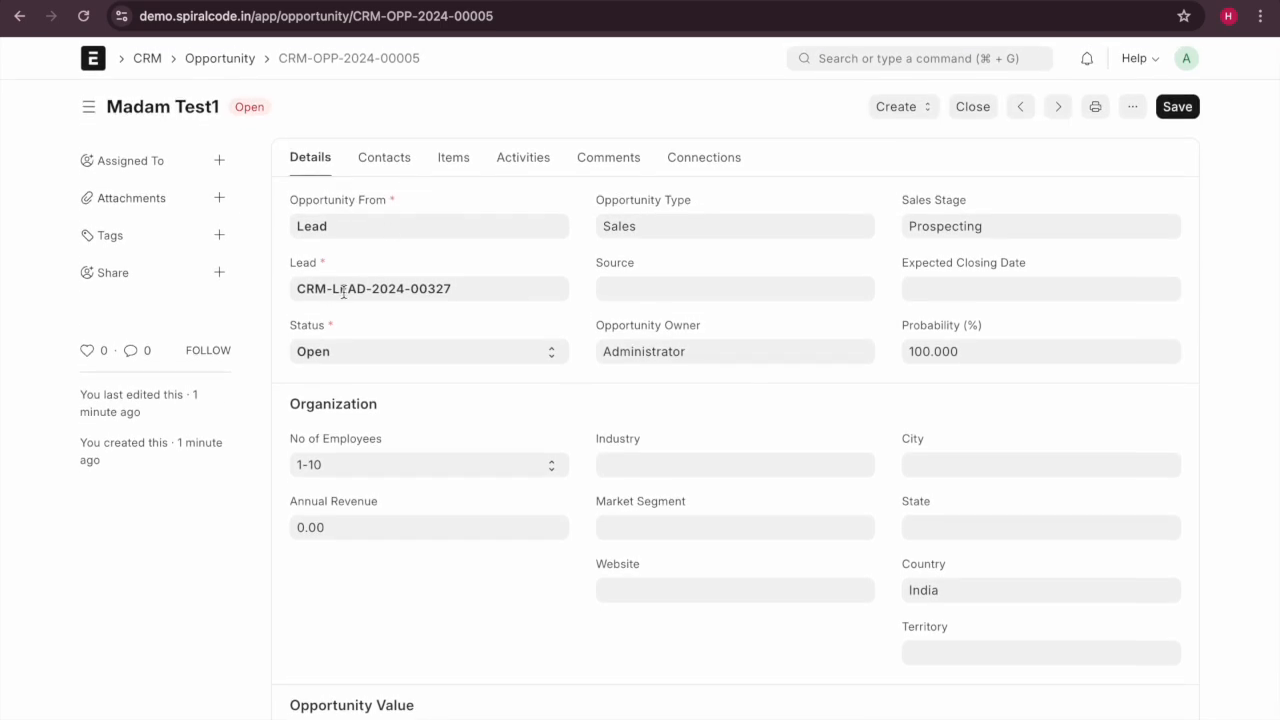
Open the linked Madam Test1 lead, check its status stays Open, and reload the page.
left_click(555, 288)
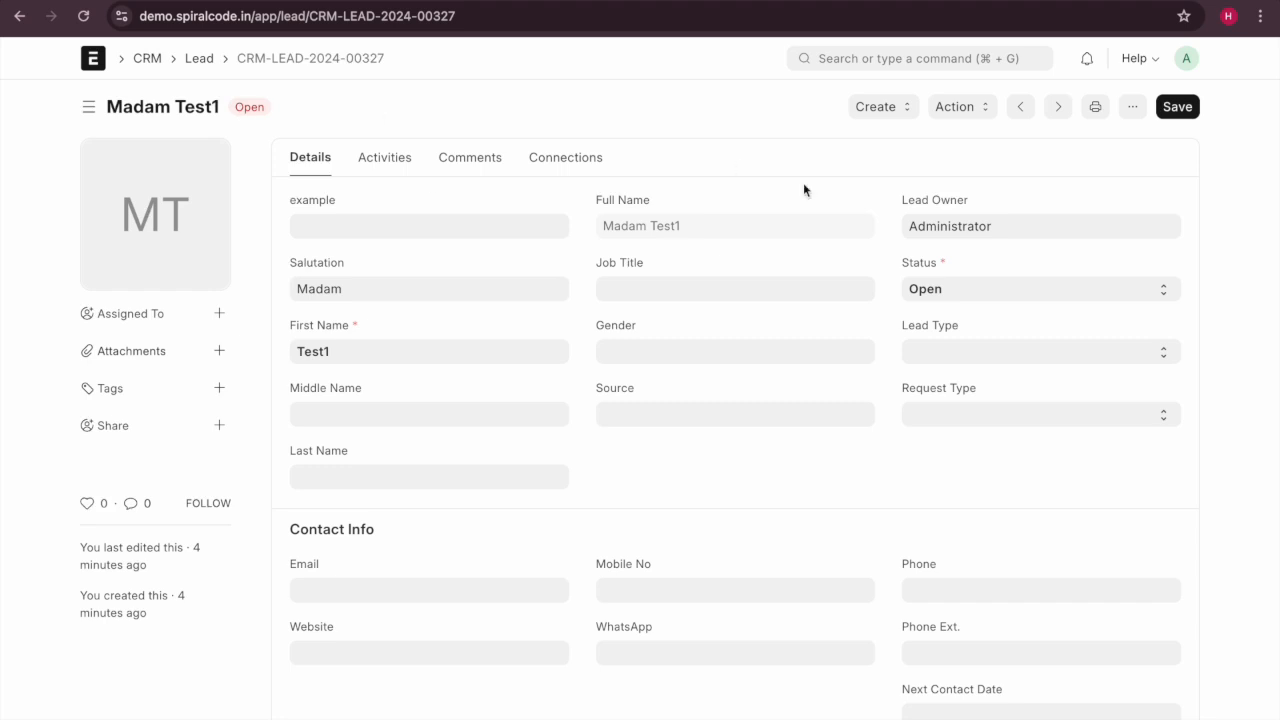
left_click(977, 288)
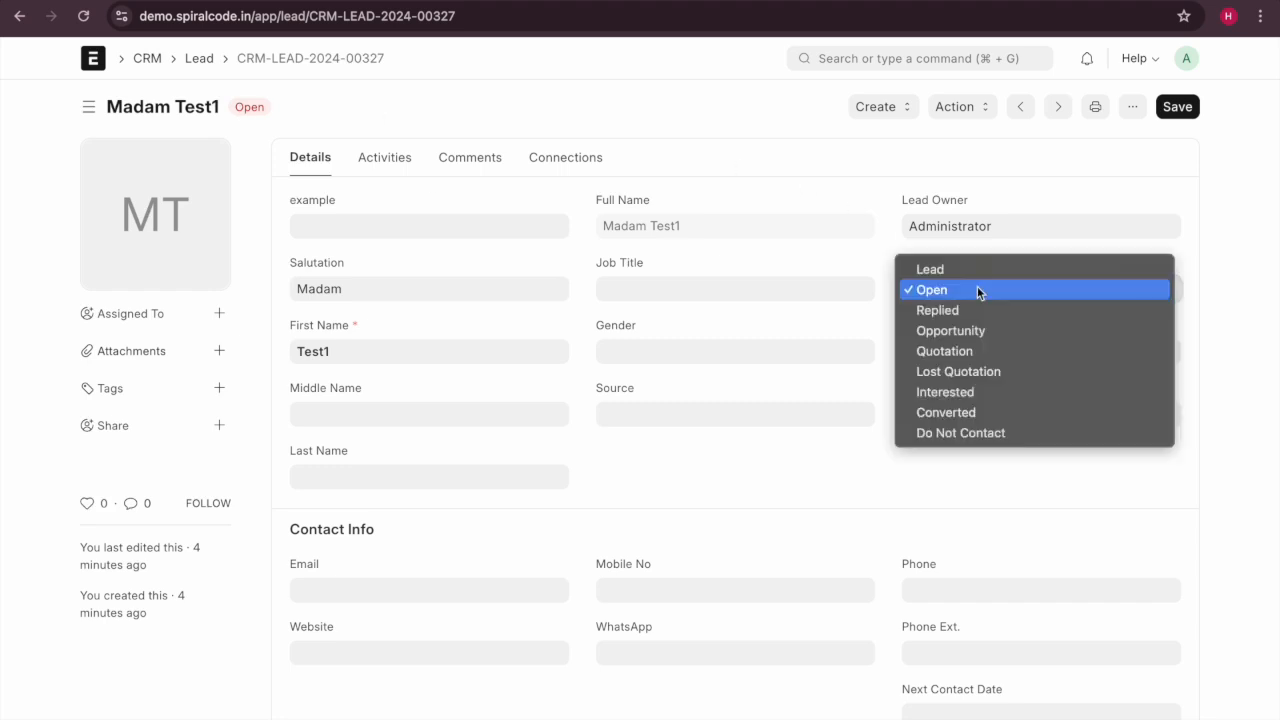
left_click(832, 130)
left_click(875, 107)
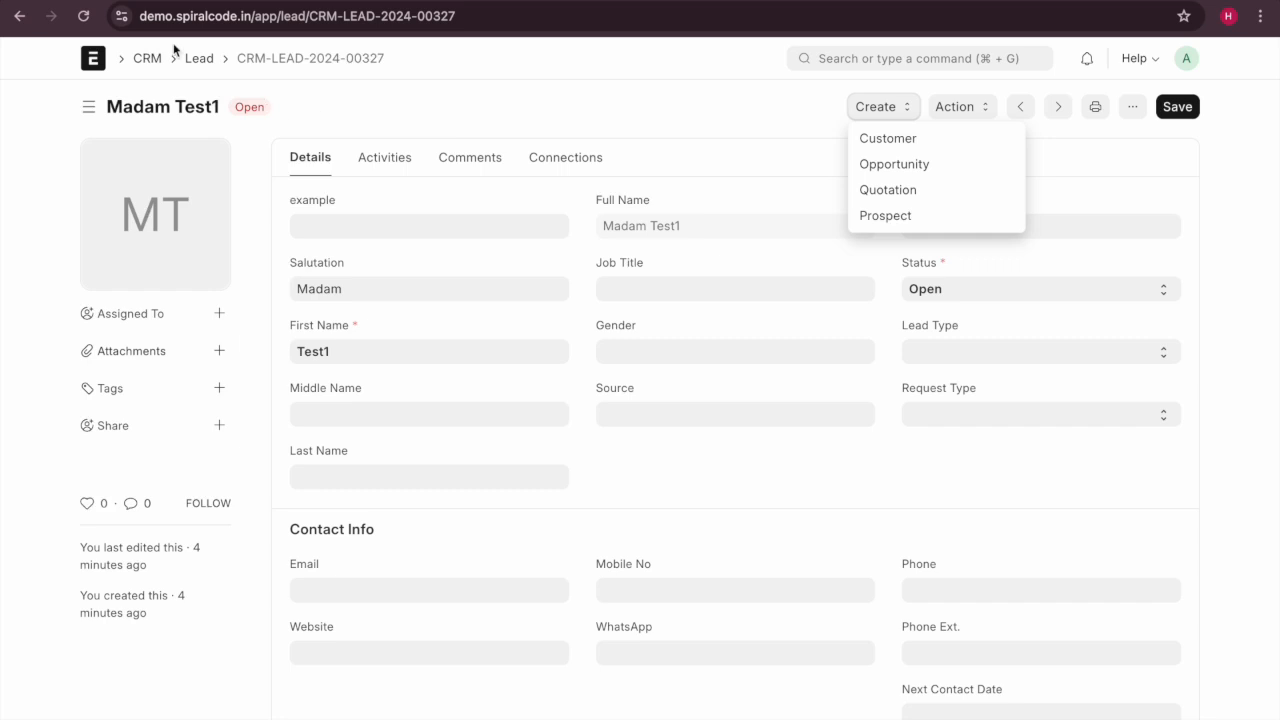
left_click(92, 17)
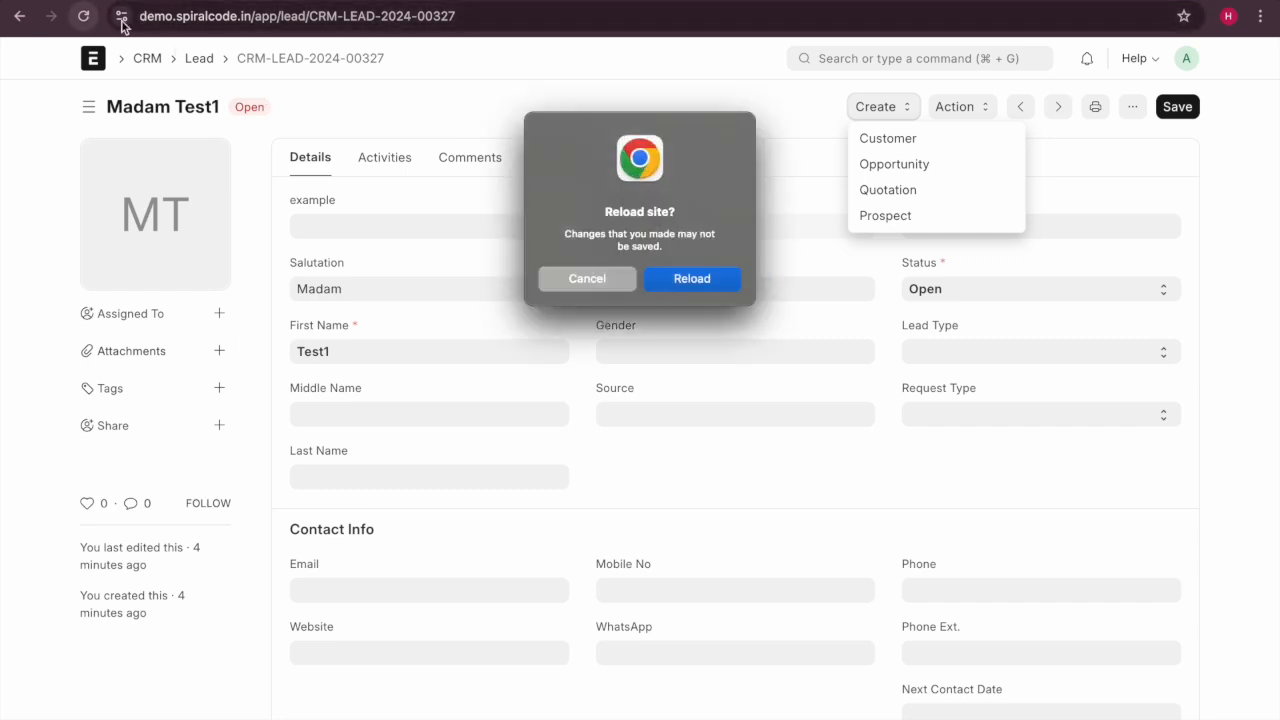
left_click(701, 284)
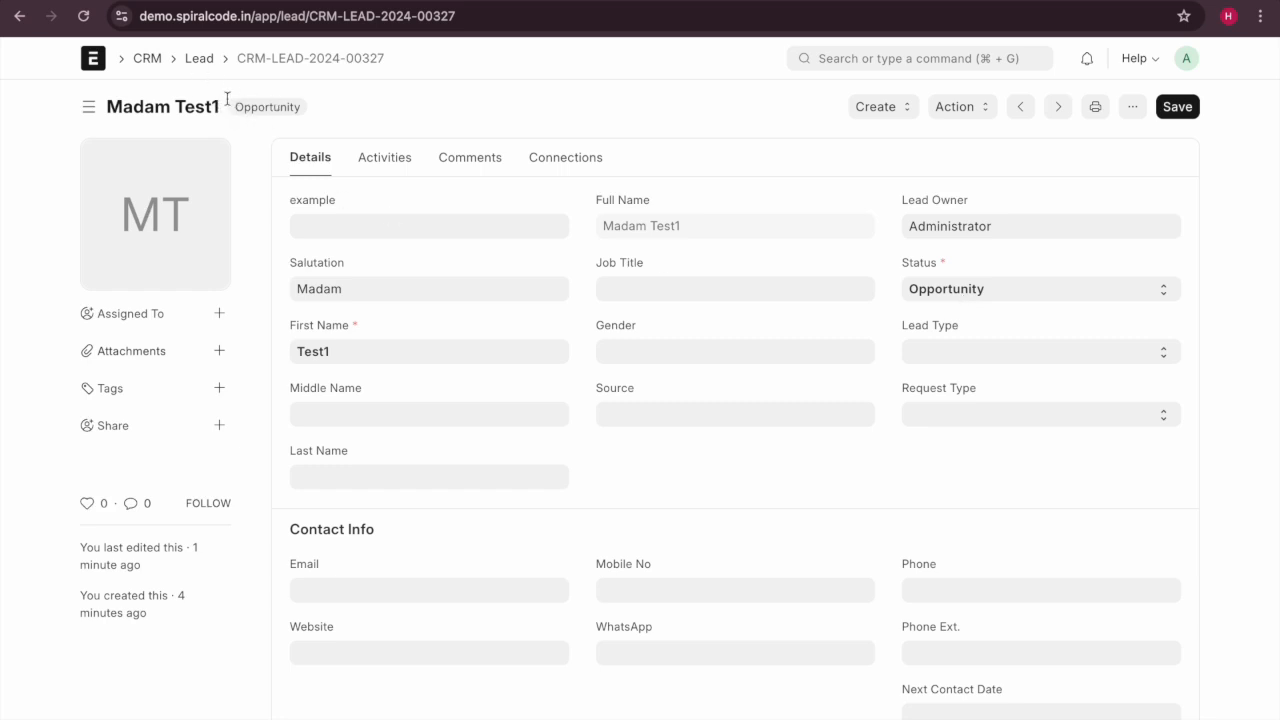
Filter the Lead list by status Opportunity, then Lead, clear it, and finally settle on Open.
left_click(211, 62)
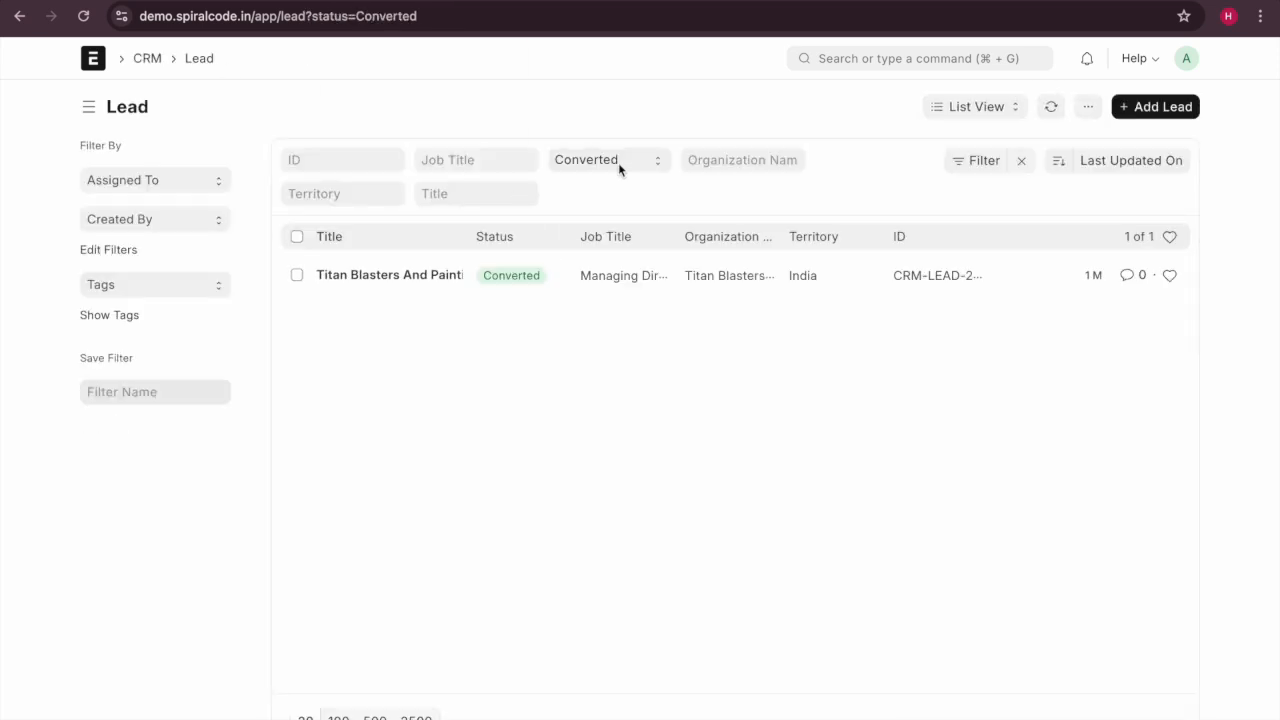
left_click(618, 162)
left_click(603, 76)
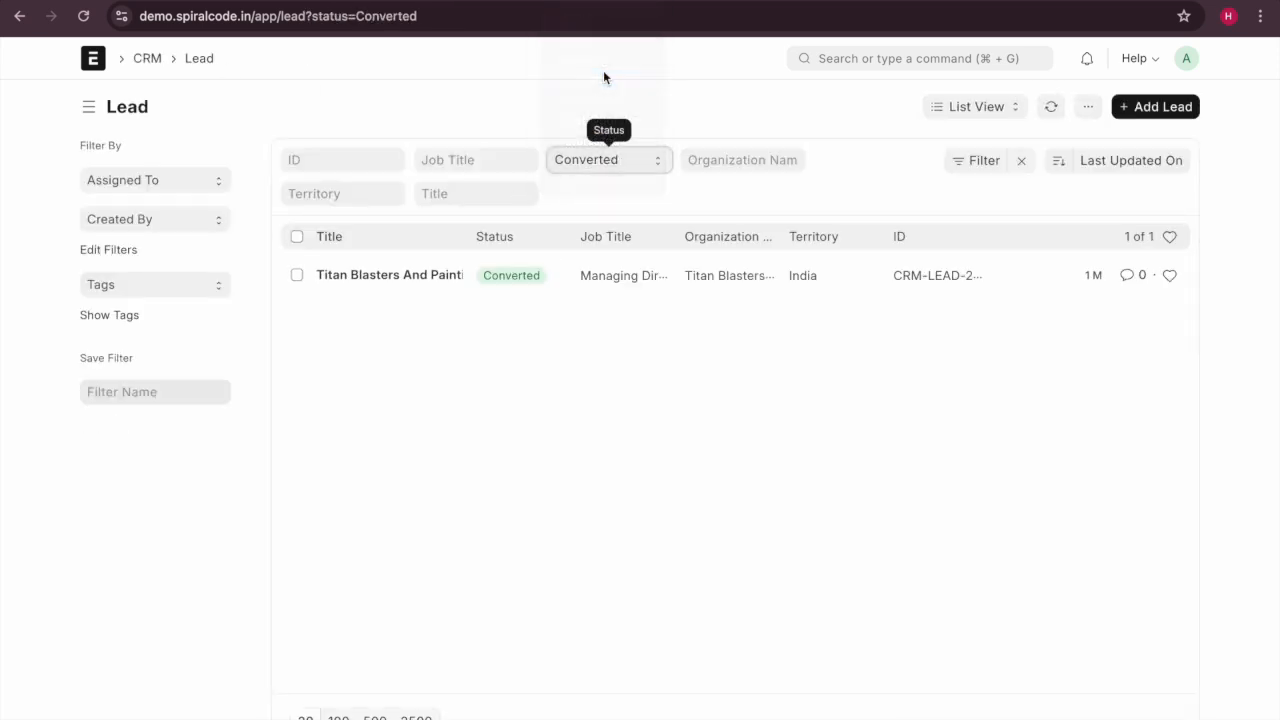
left_click(609, 160)
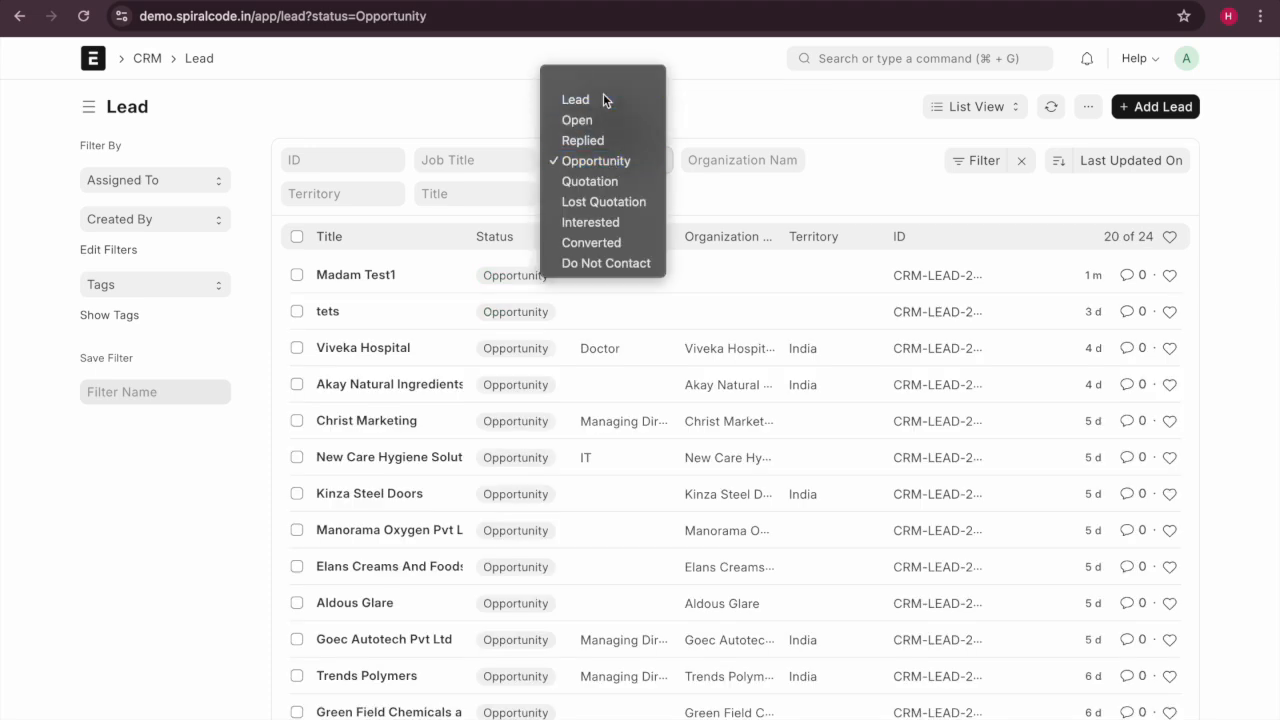
left_click(603, 99)
left_click(606, 160)
left_click(606, 137)
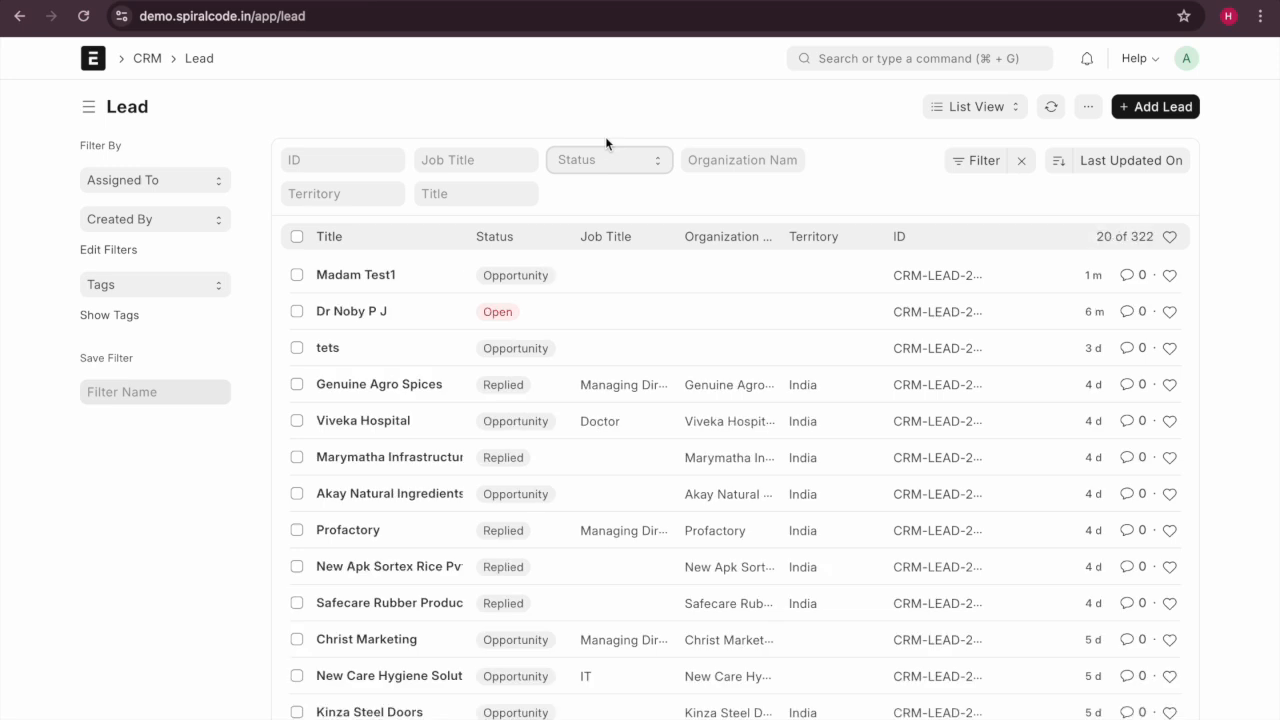
left_click(606, 161)
left_click(606, 195)
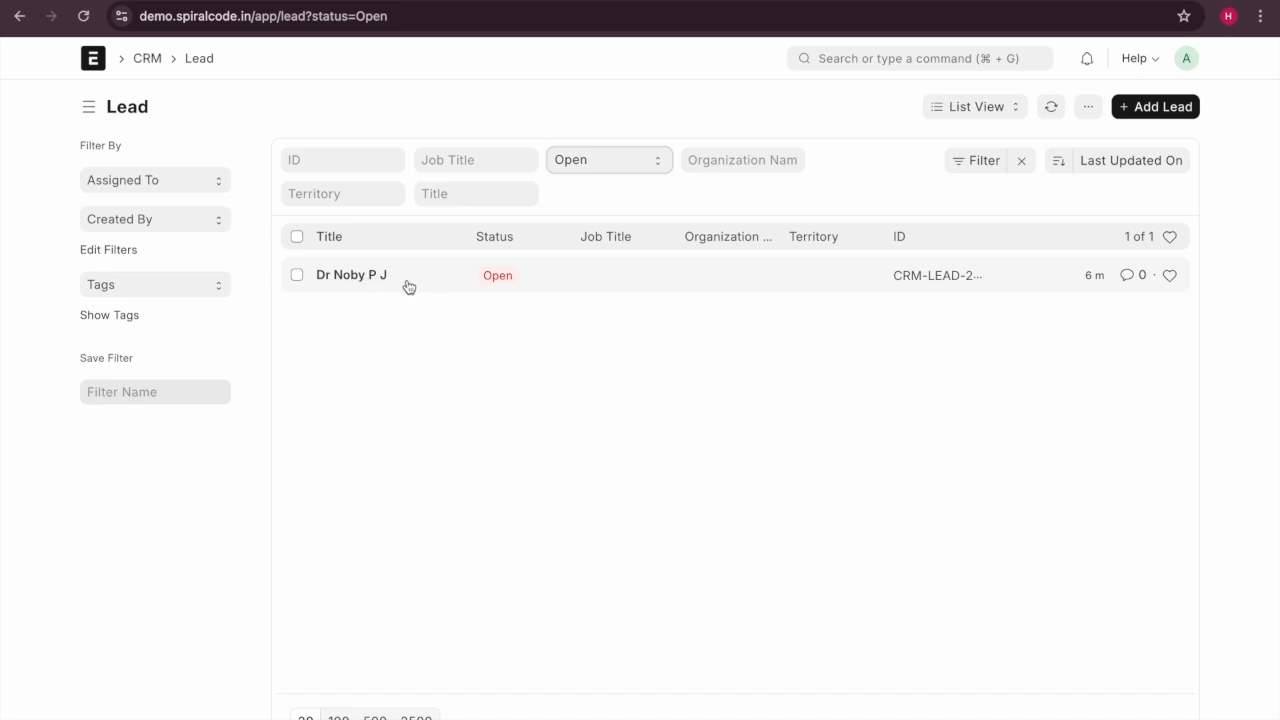
left_click(345, 276)
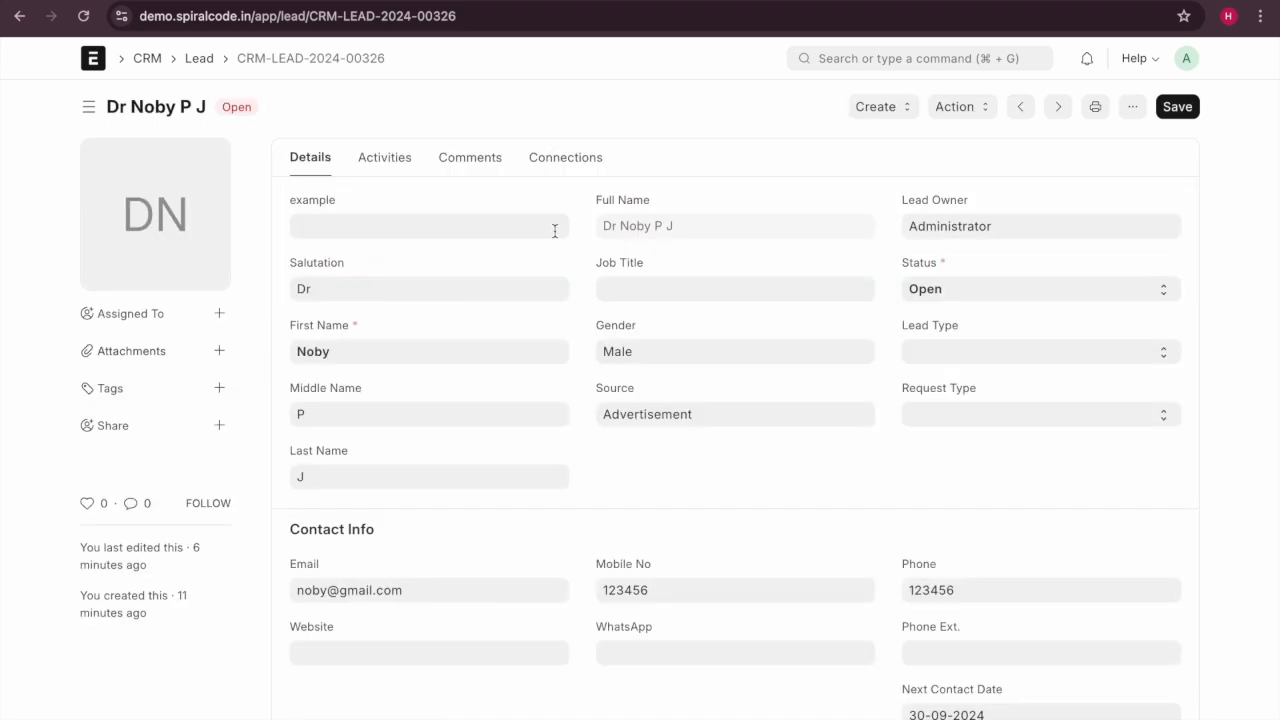
left_click(918, 116)
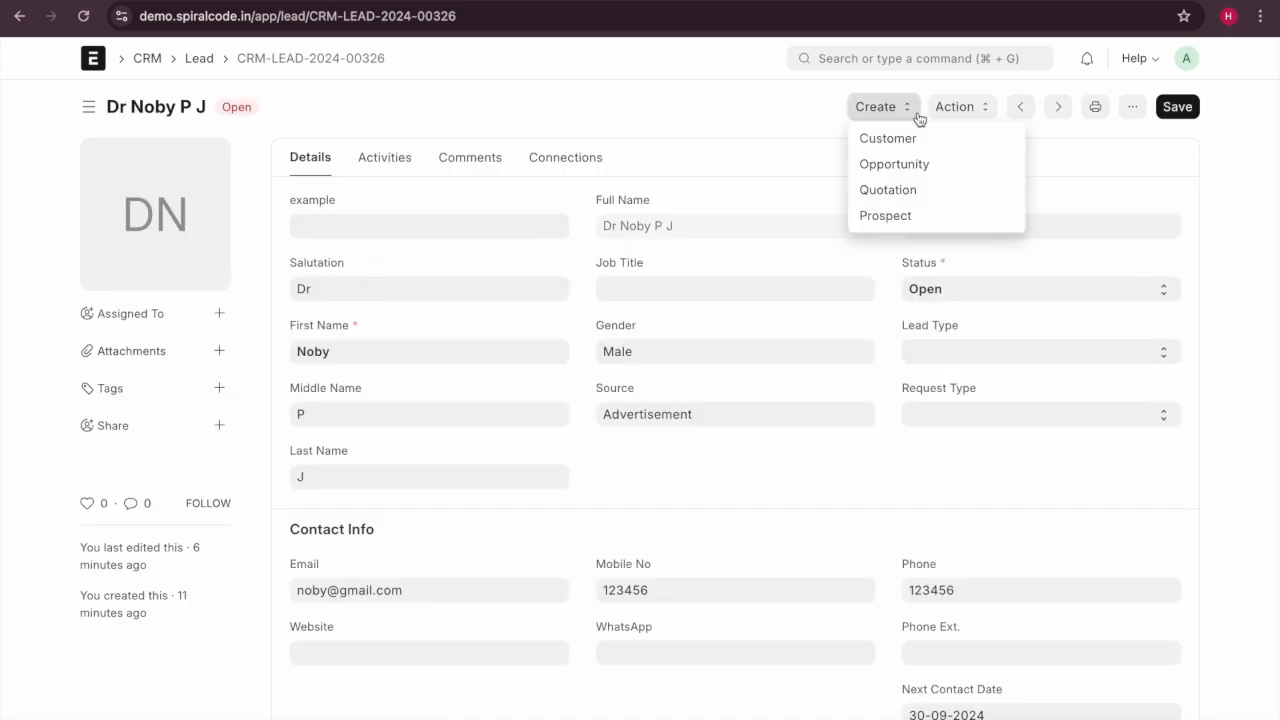
left_click(957, 288)
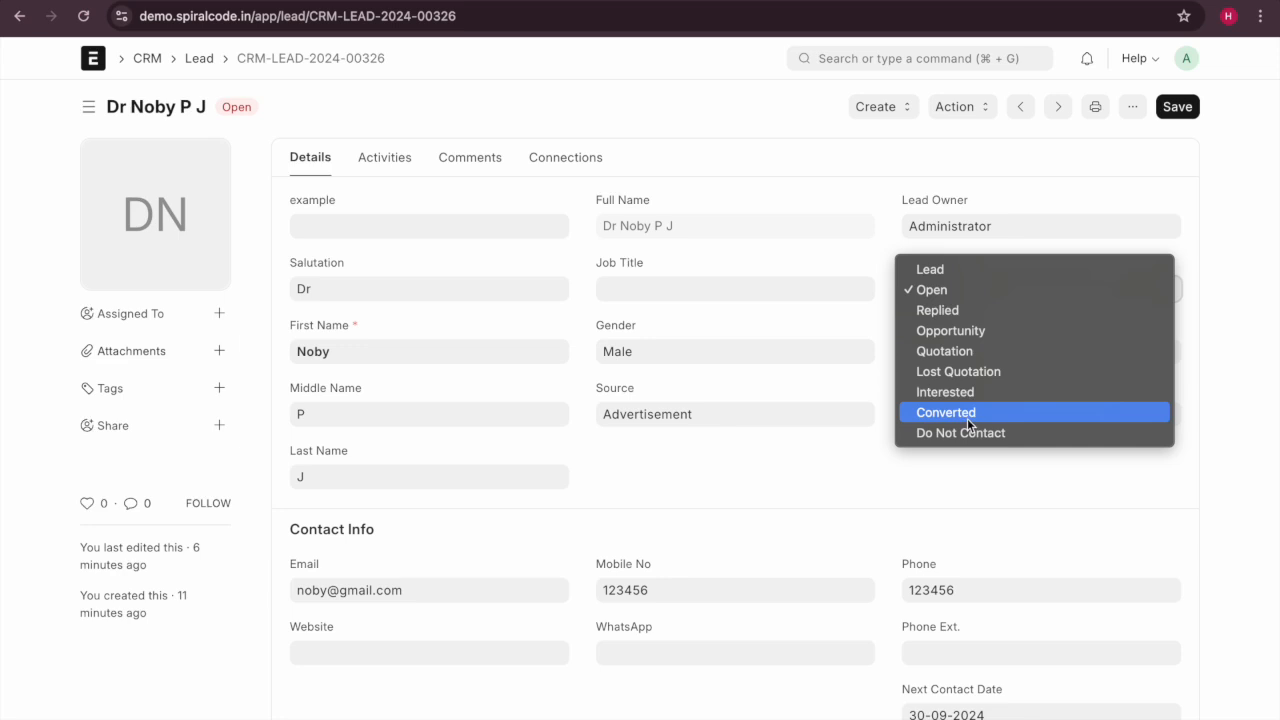
left_click(626, 129)
left_click(893, 108)
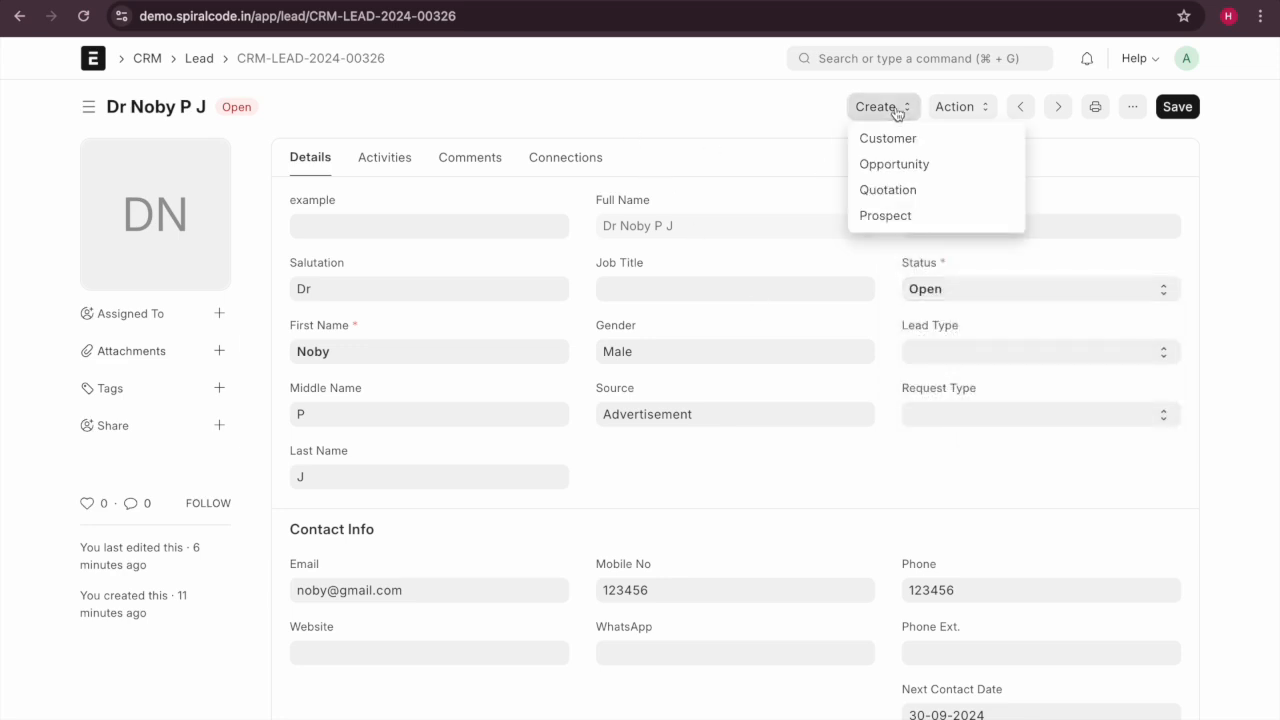
Create a quotation from the lead with Valid Till set to 31-10-2024.
left_click(897, 191)
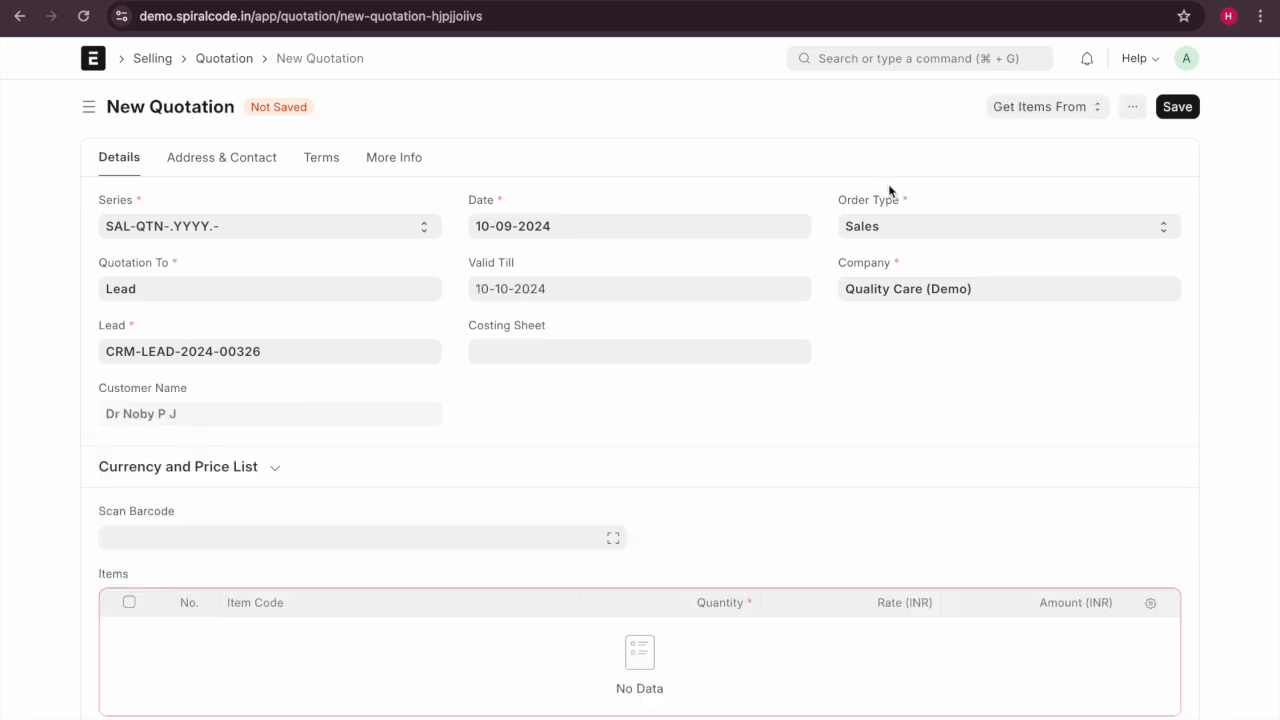
scroll(369, 309, "down", 1)
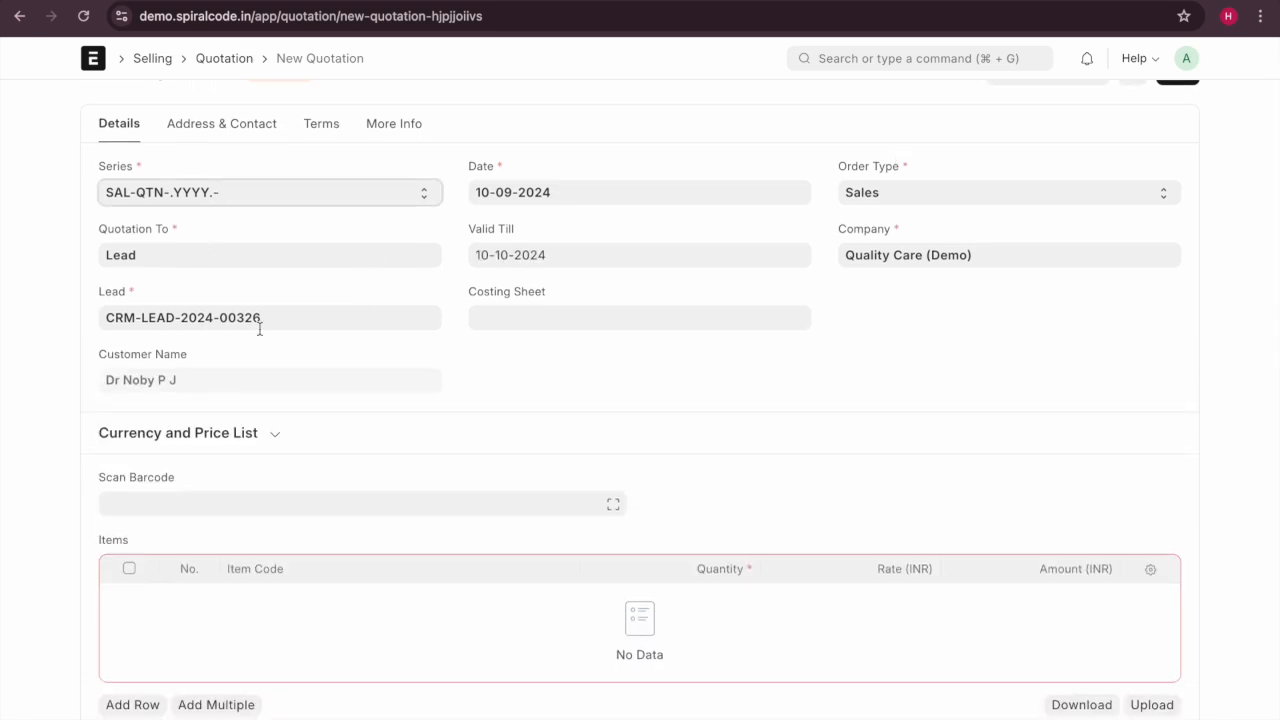
scroll(423, 334, "down", 1)
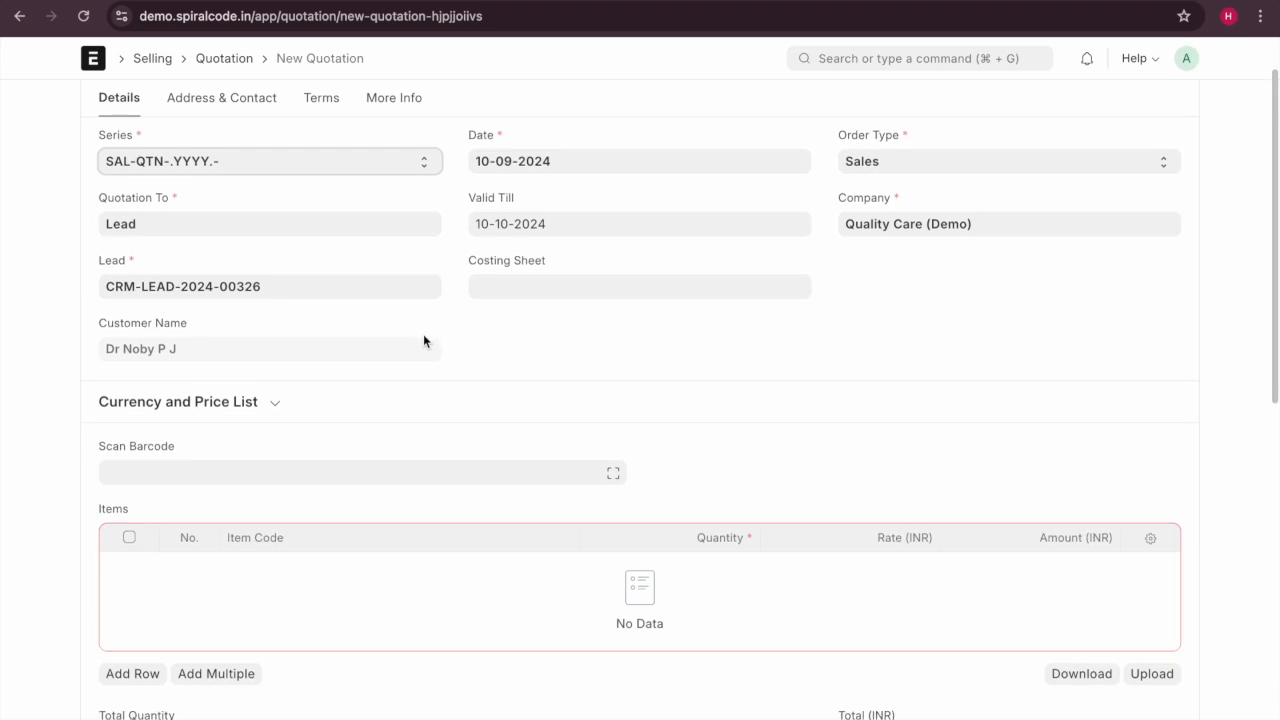
left_click(563, 229)
left_click(611, 441)
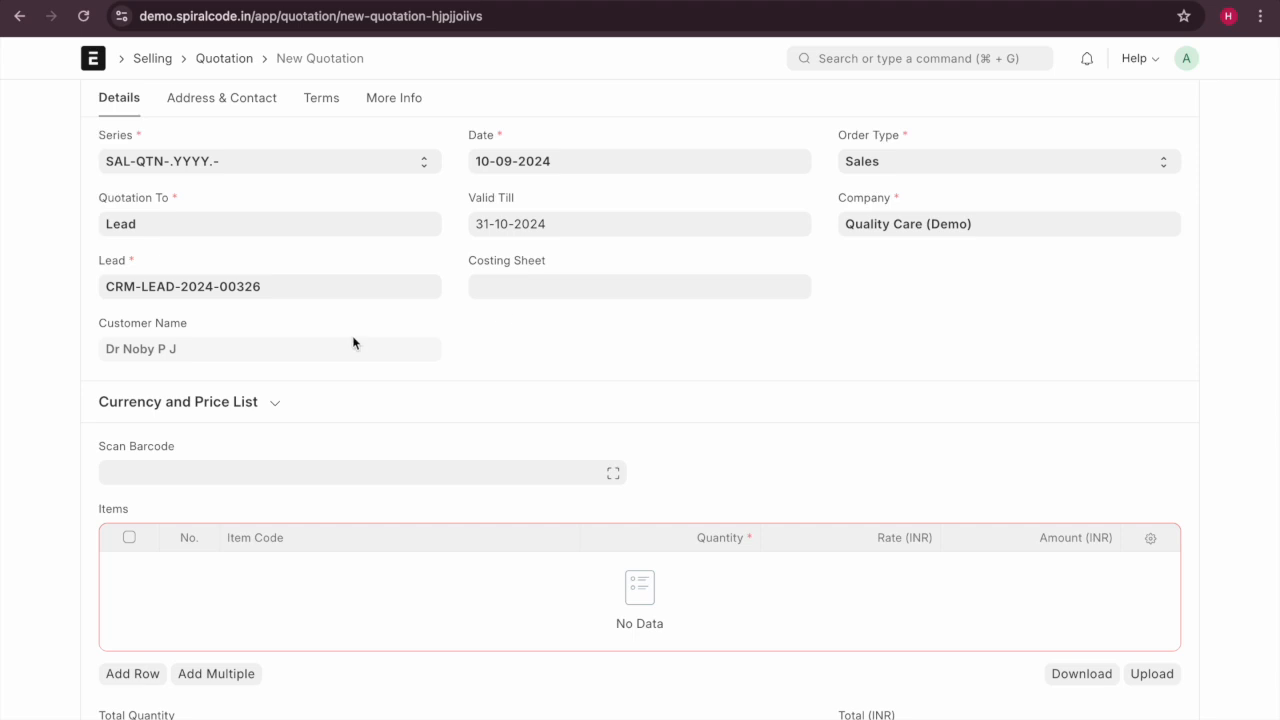
Add one item row for Samsung amoled display at 590.00.
scroll(352, 335, "down", 3)
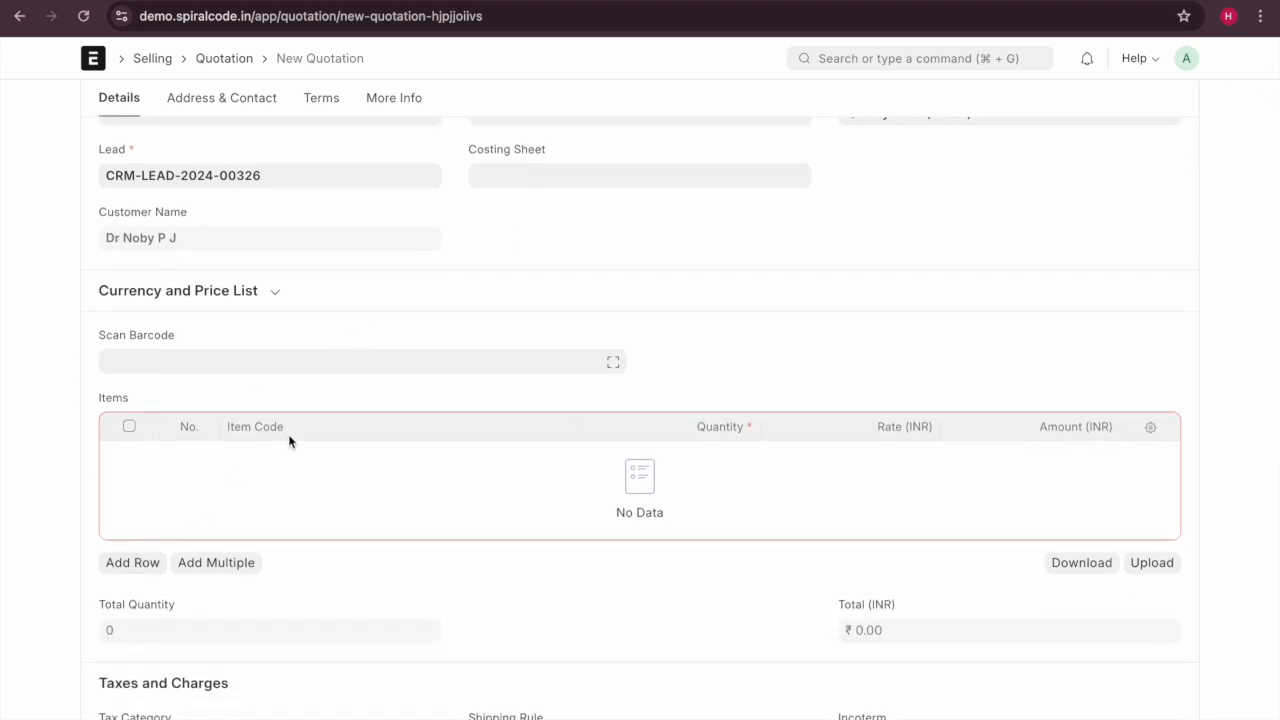
scroll(203, 337, "up", 5)
scroll(360, 434, "down", 4)
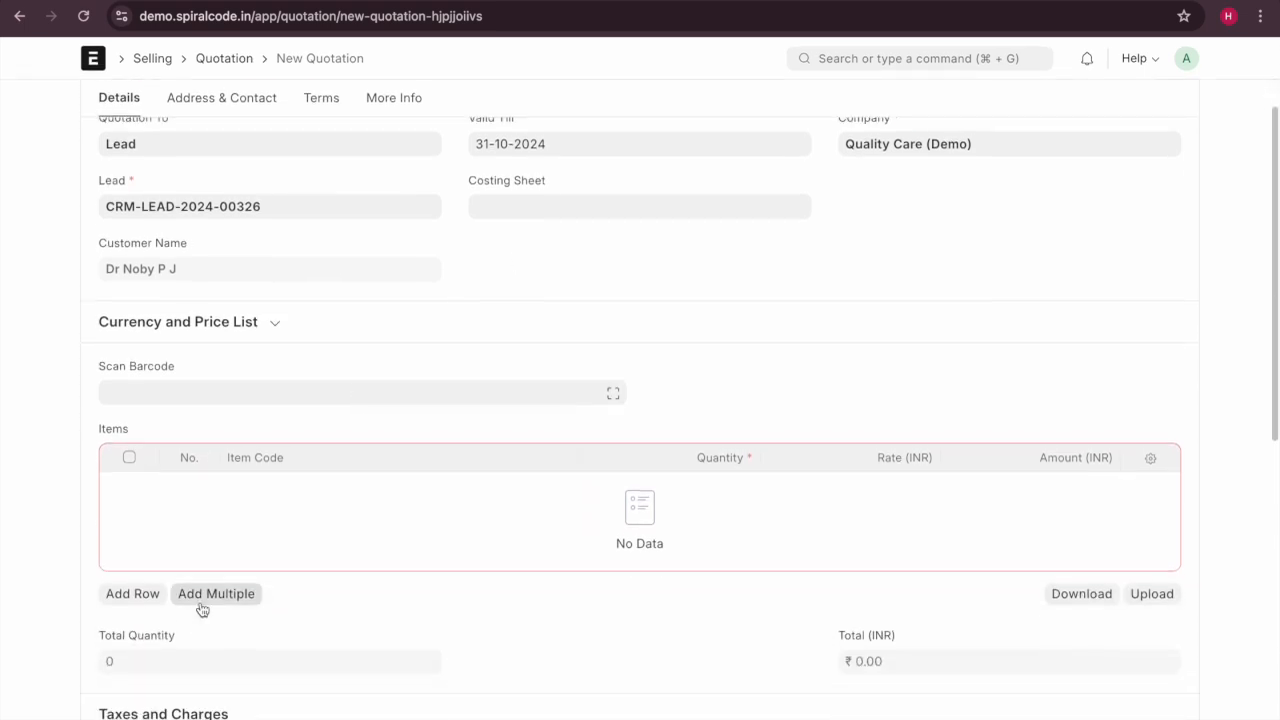
left_click(137, 594)
left_click(336, 200)
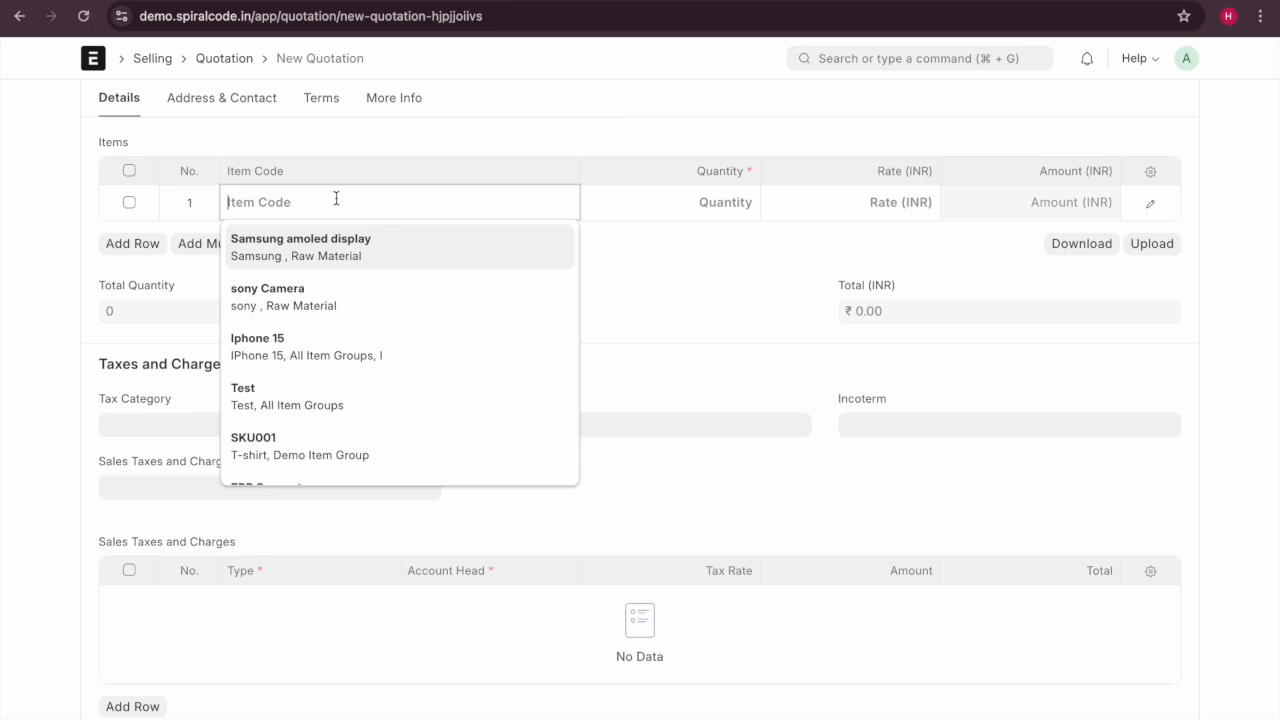
left_click(348, 246)
Leave Tax Category empty and save the quotation as draft SAL-QTN-2024-00003.
scroll(557, 245, "up", 4)
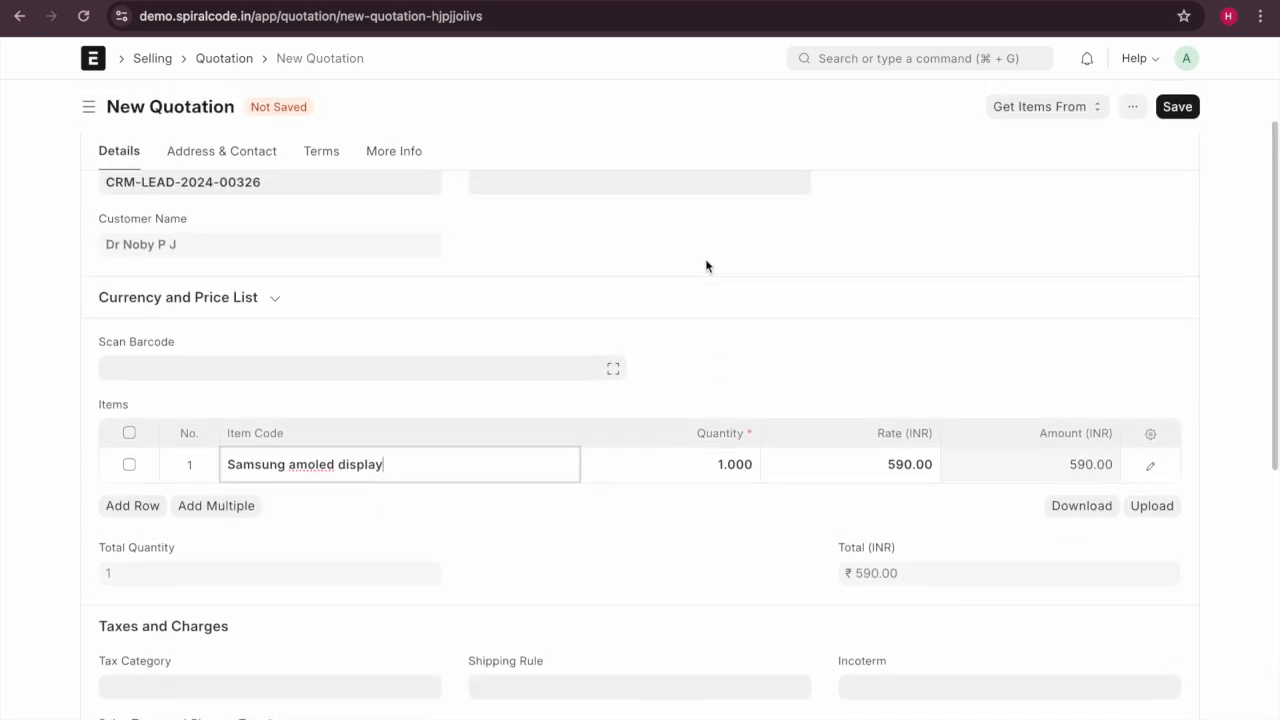
scroll(706, 264, "down", 3)
scroll(650, 290, "down", 2)
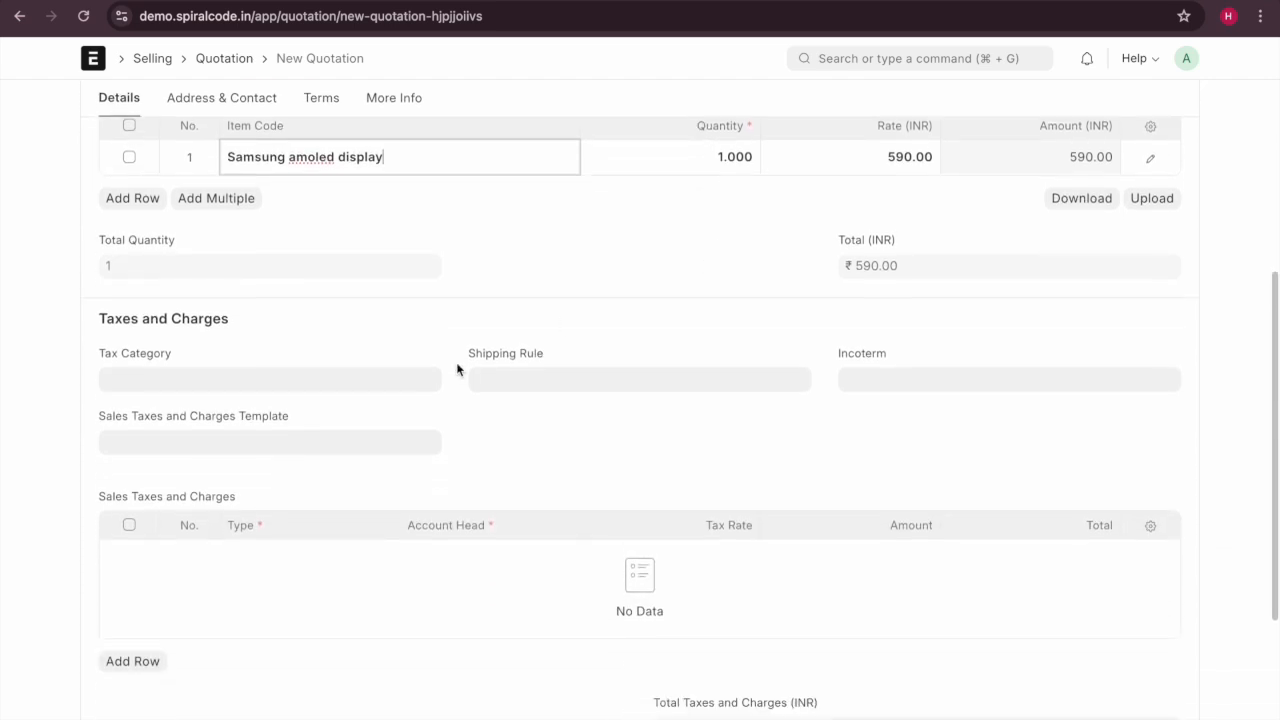
left_click(357, 373)
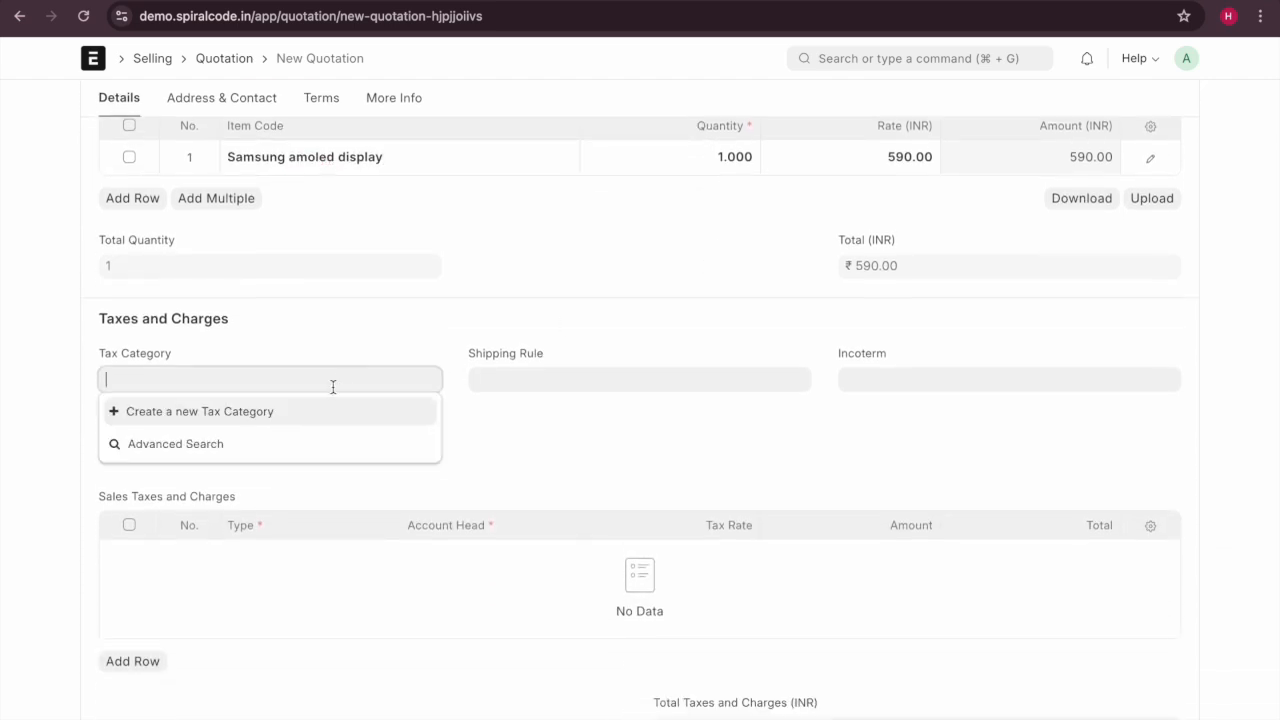
left_click(422, 344)
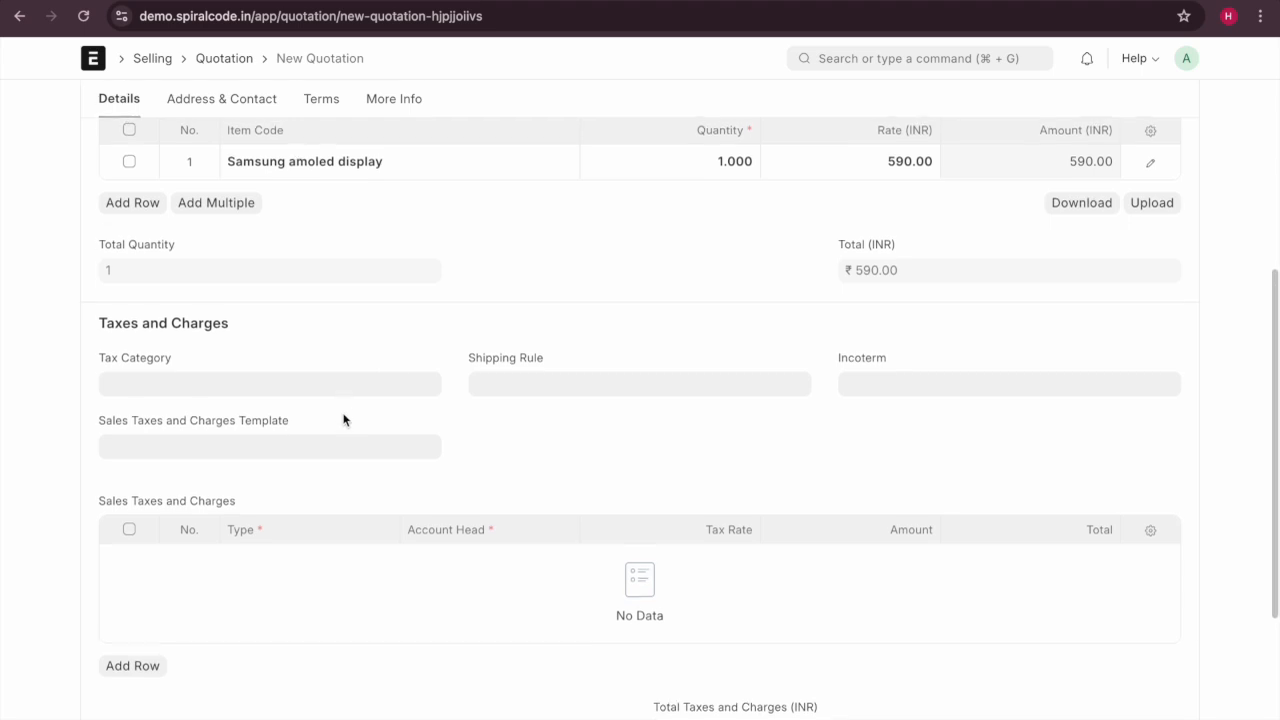
scroll(343, 420, "up", 5)
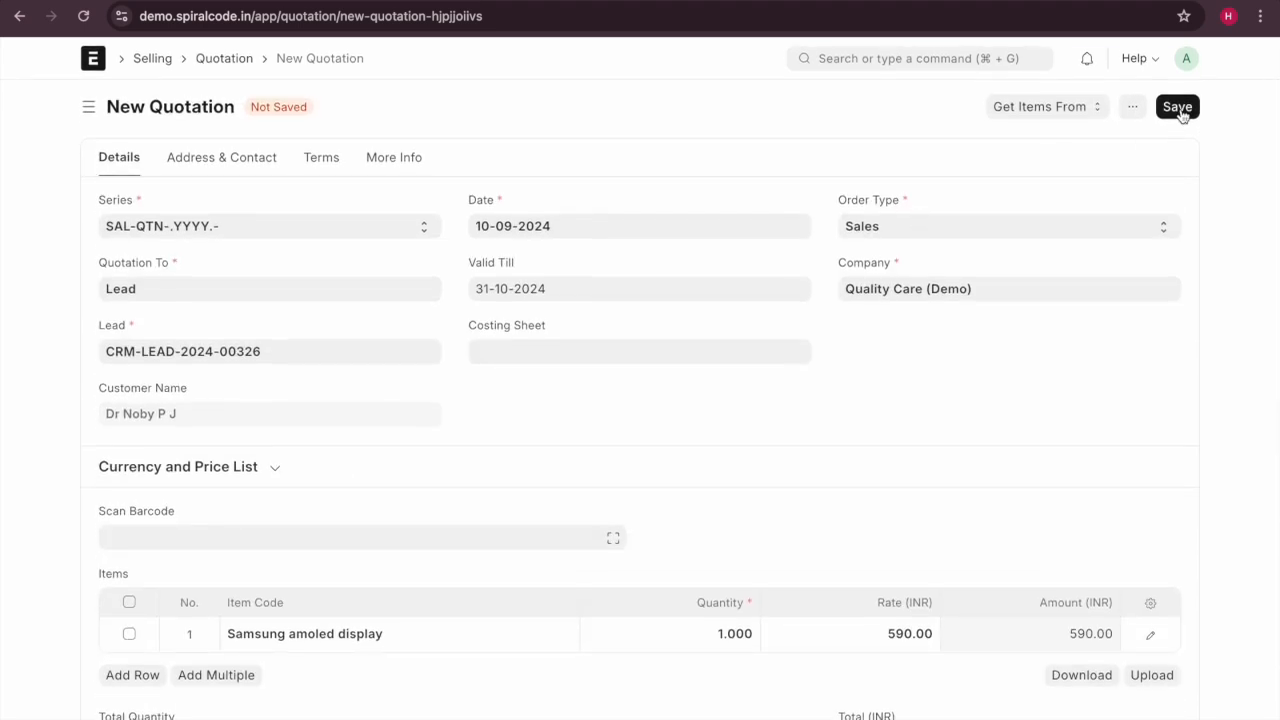
scroll(874, 429, "down", 2)
scroll(1090, 505, "up", 1)
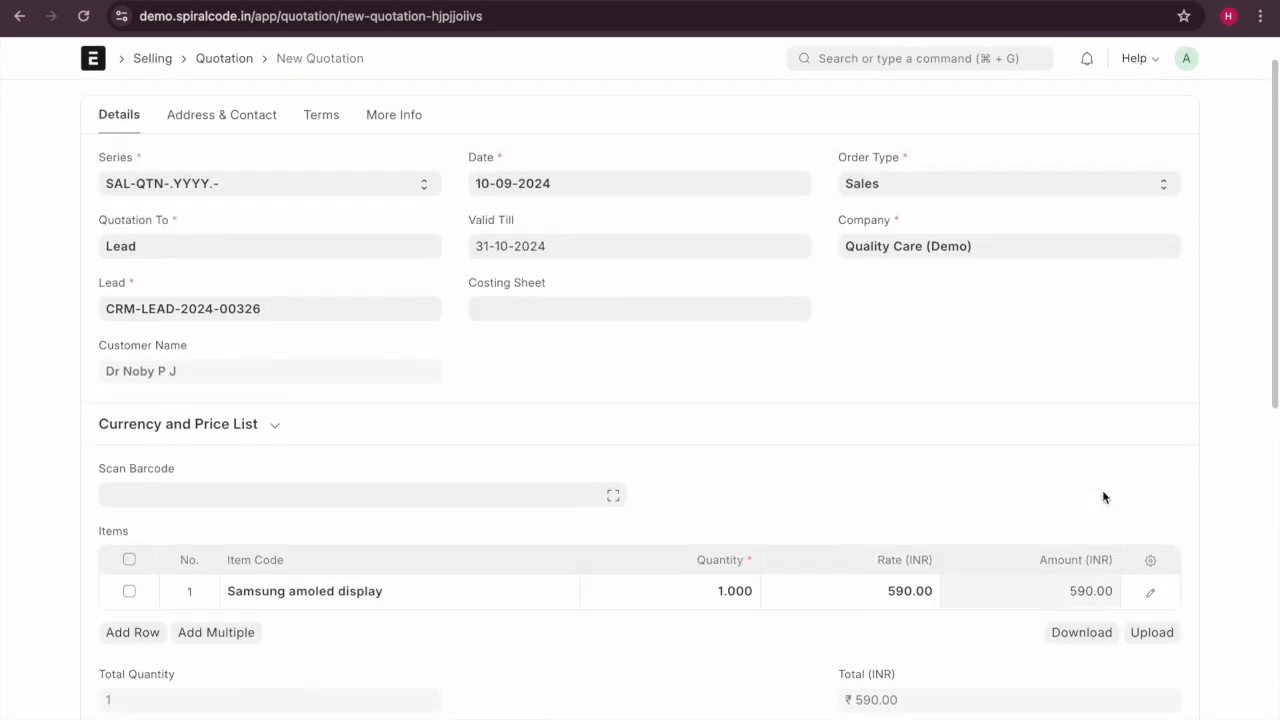
scroll(1104, 497, "up", 2)
left_click(1166, 112)
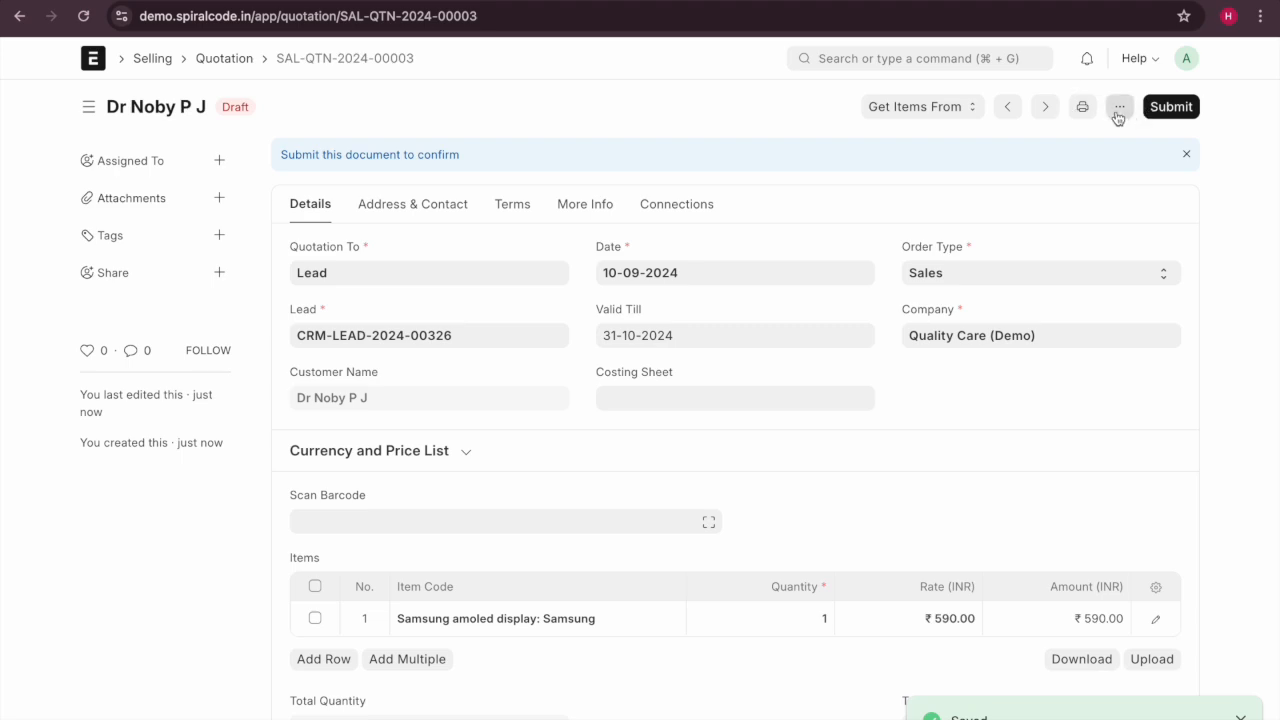
Review the print preview of quotation SAL-QTN-2024-00003, totalling ₹590.00, then return to the form.
left_click(1083, 107)
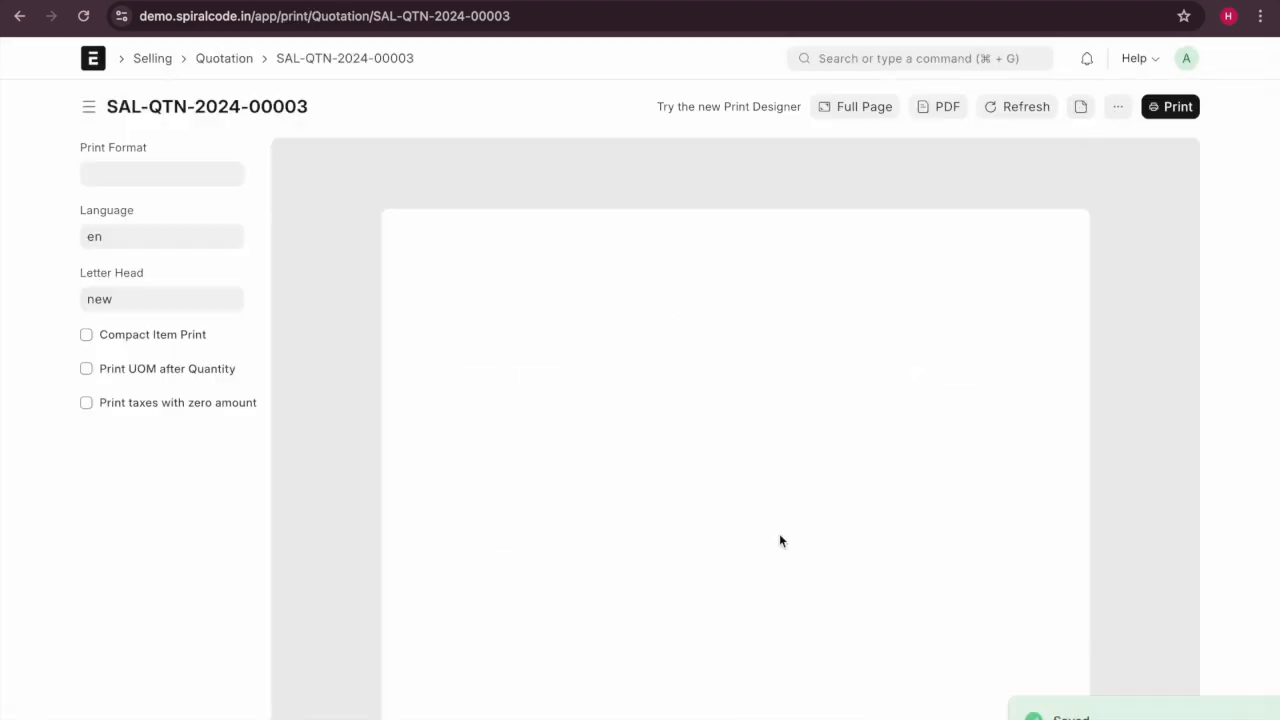
scroll(780, 540, "down", 5)
scroll(780, 540, "up", 2)
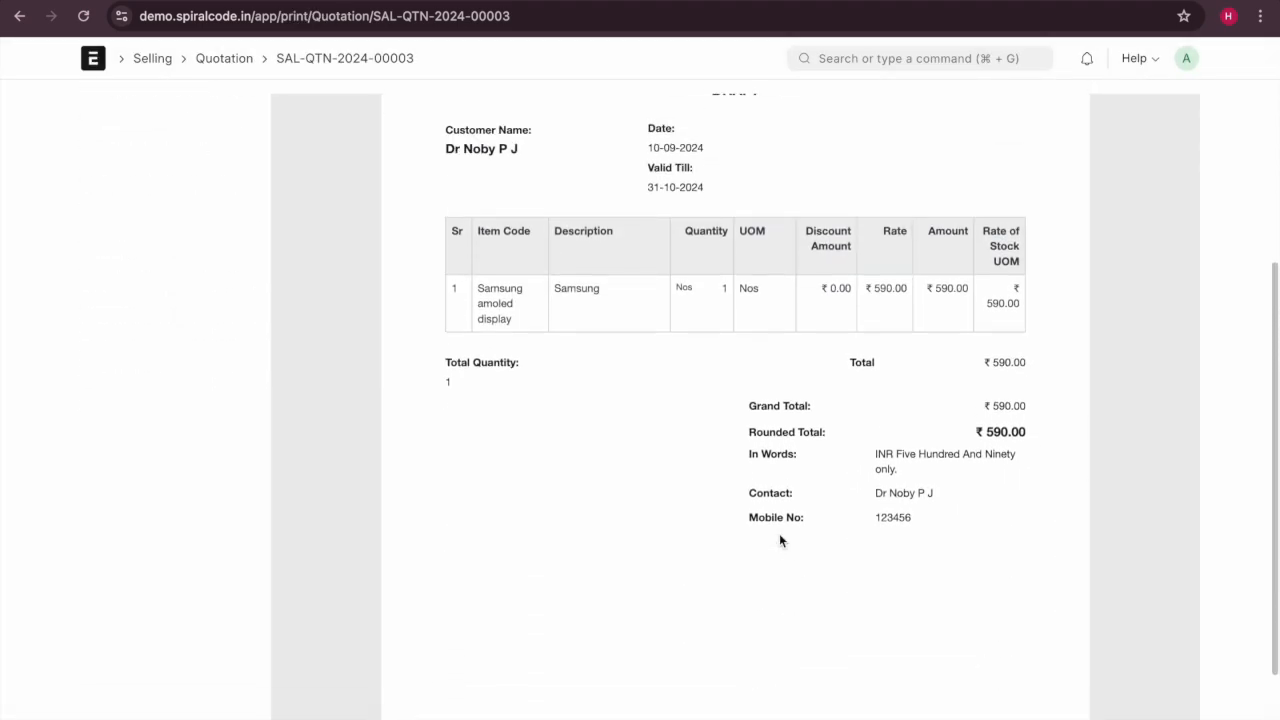
scroll(780, 540, "up", 1)
scroll(780, 540, "down", 1)
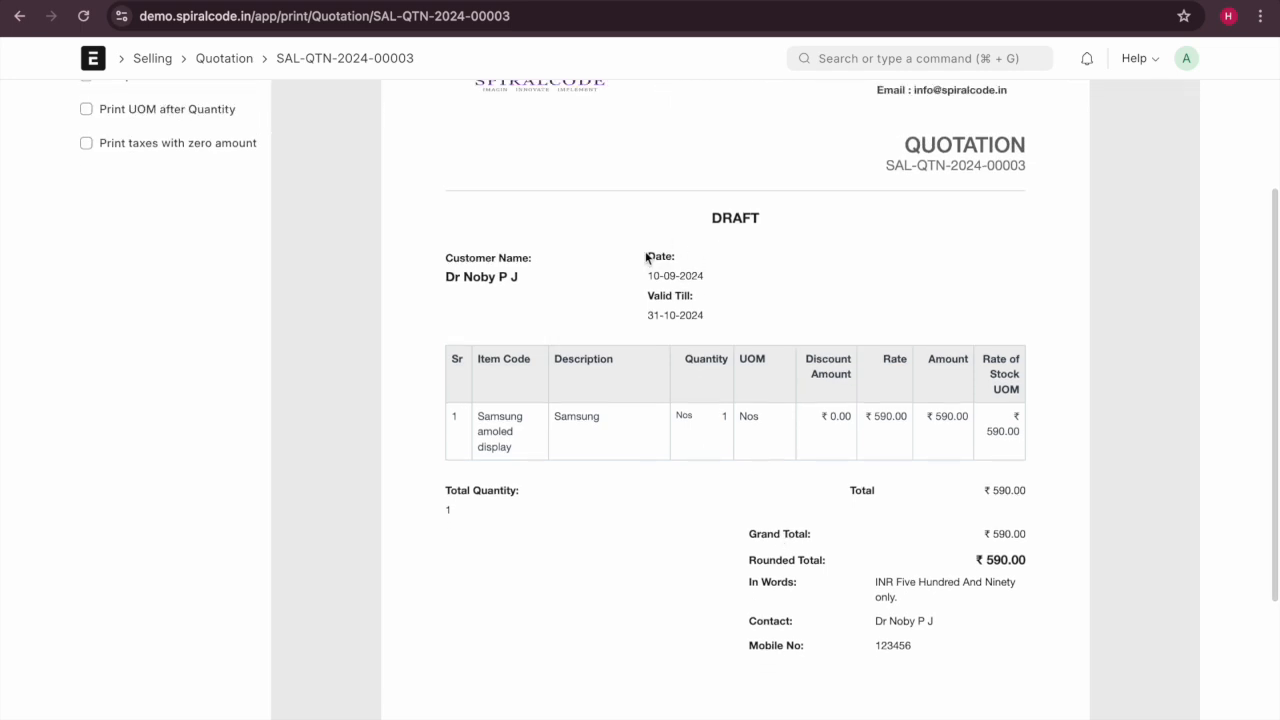
scroll(790, 400, "up", 1)
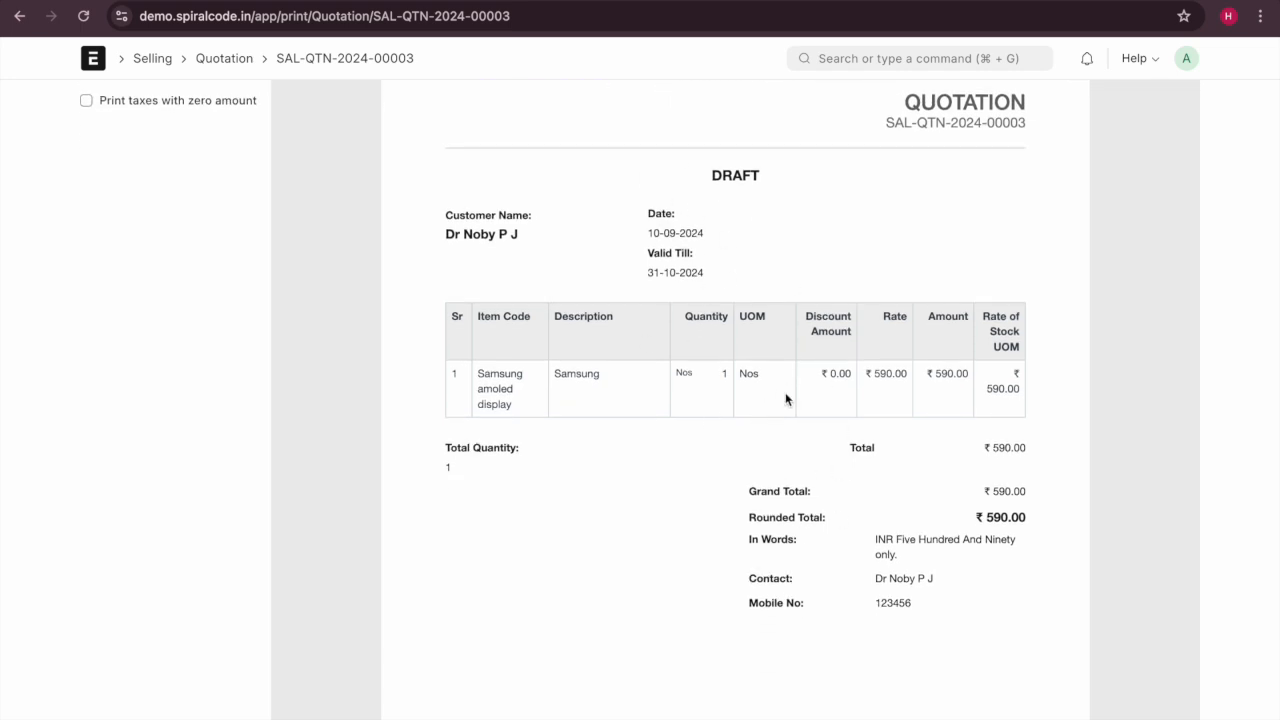
scroll(785, 398, "up", 2)
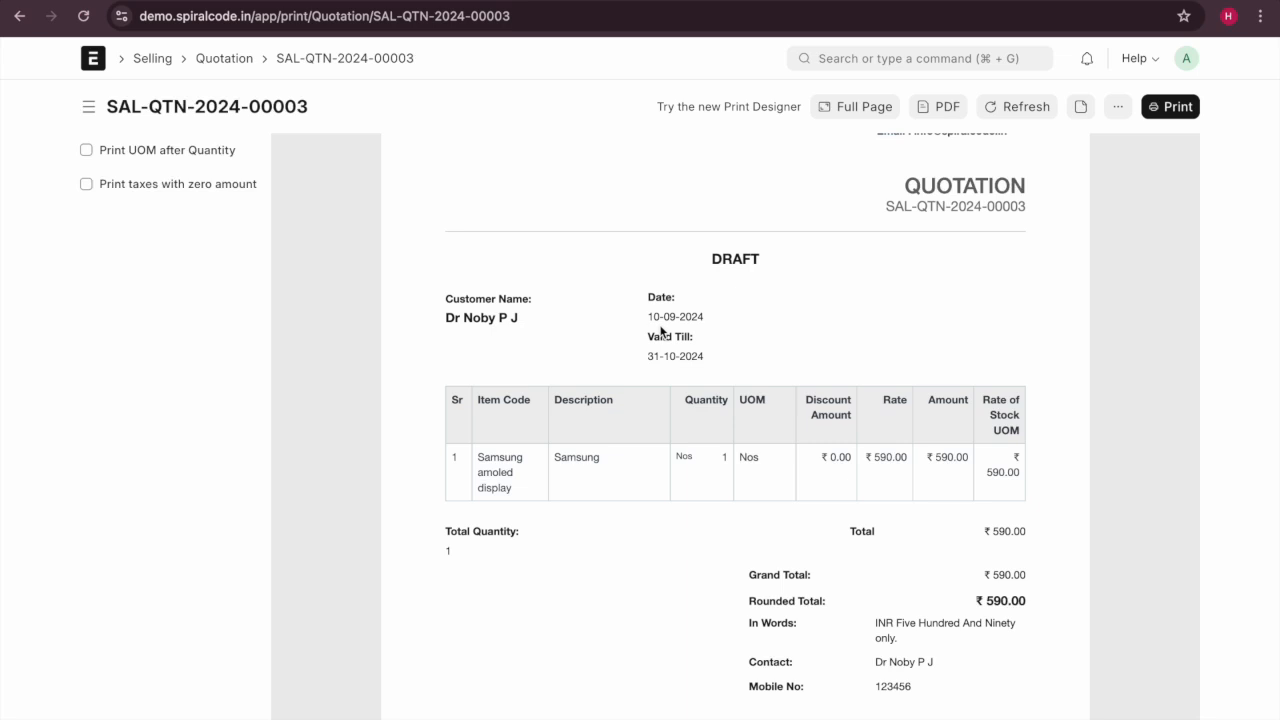
left_click(19, 16)
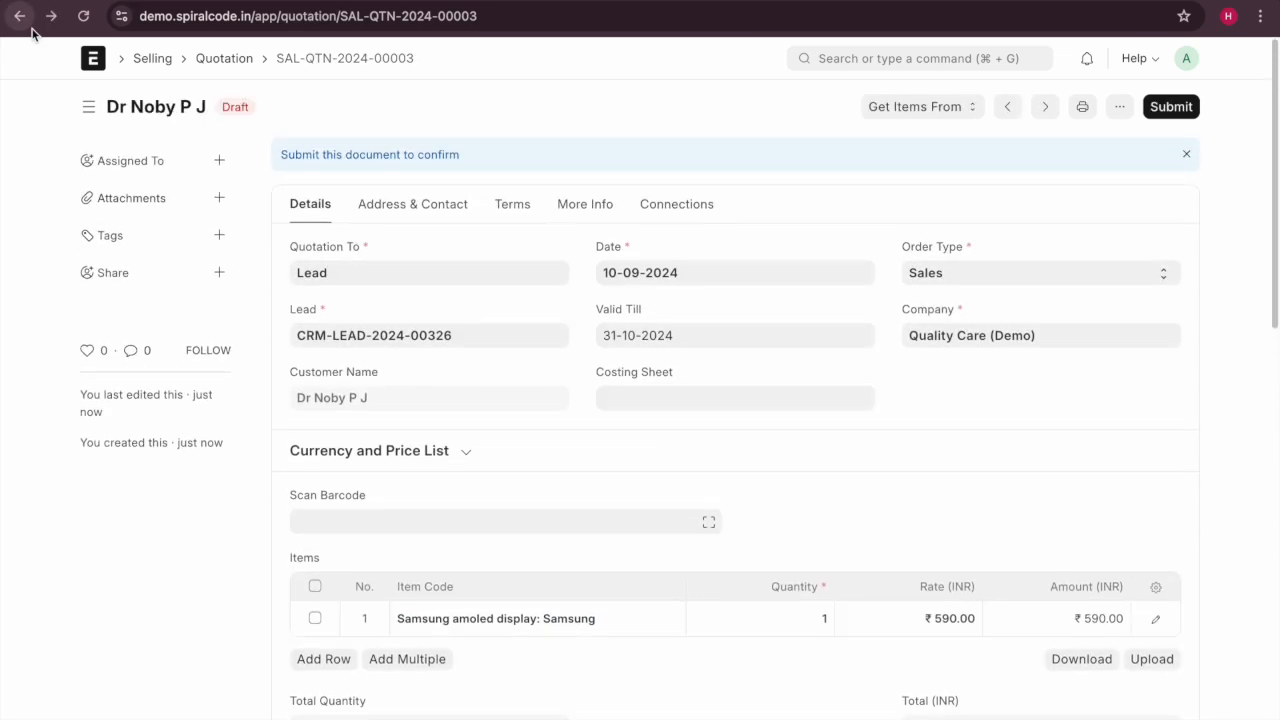
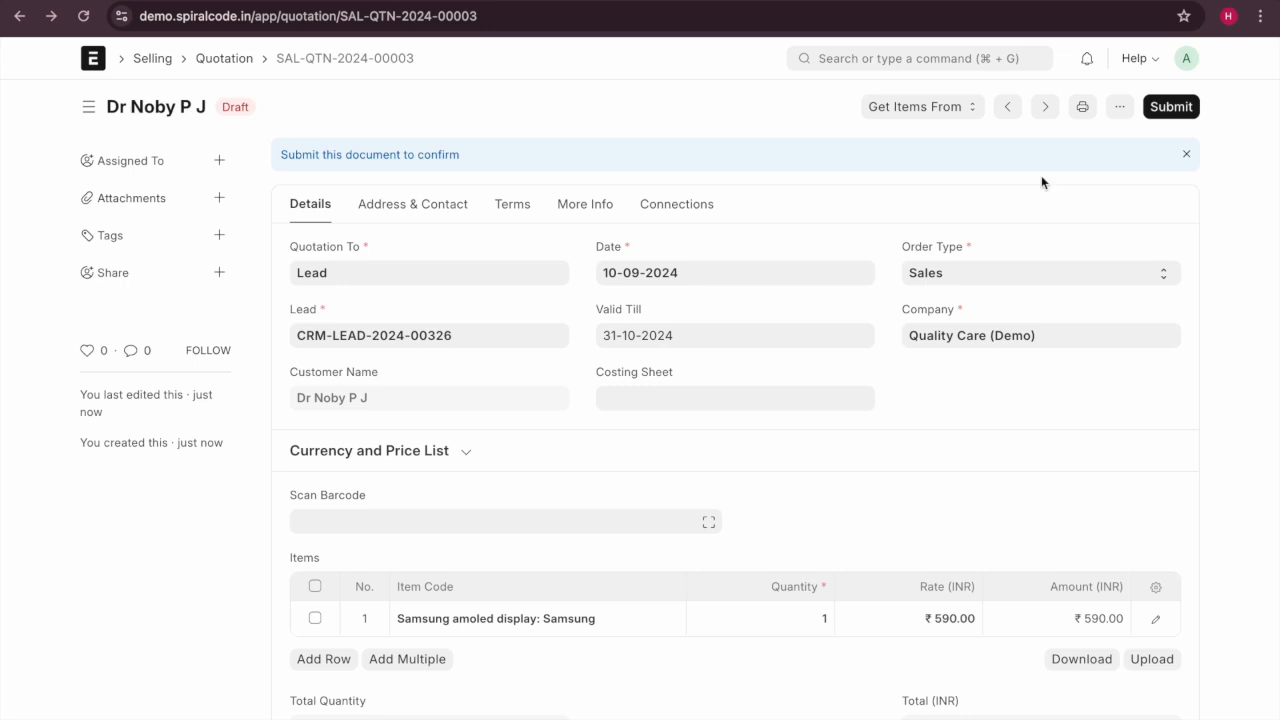
Change the Samsung amoled display quantity to 2 and save the quotation.
scroll(779, 432, "down", 1)
scroll(779, 432, "down", 1)
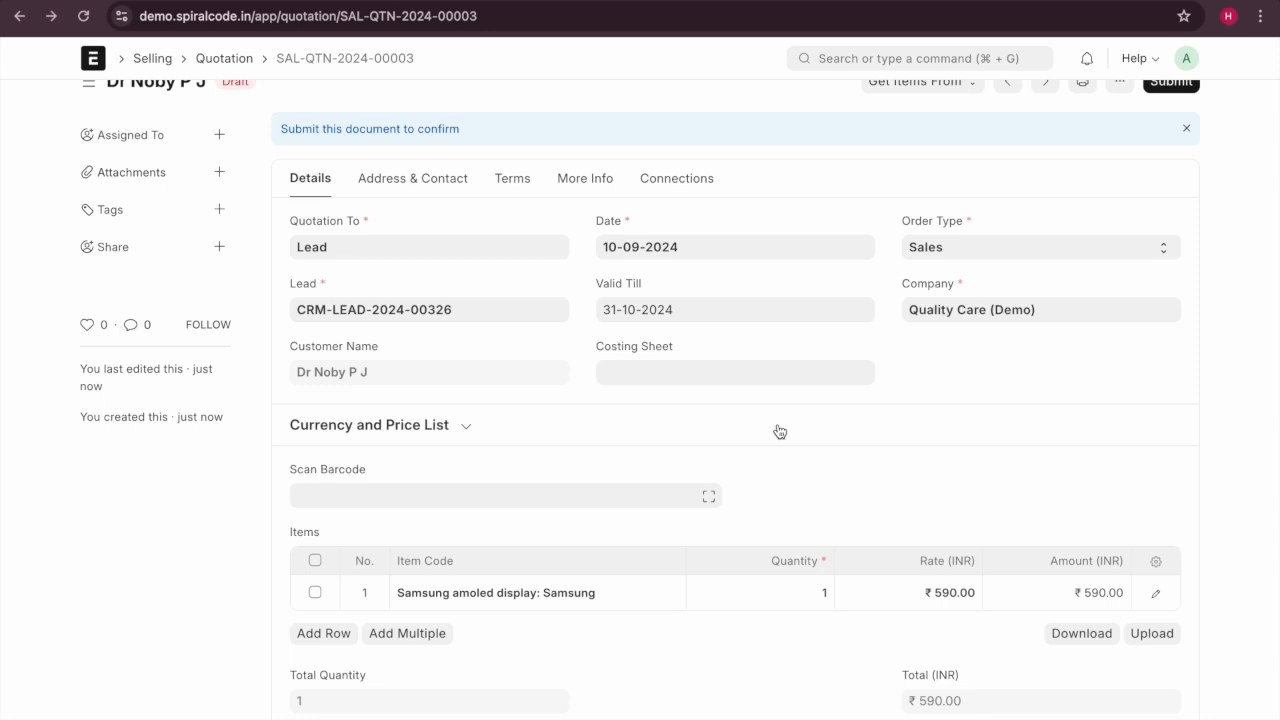
scroll(779, 432, "up", 2)
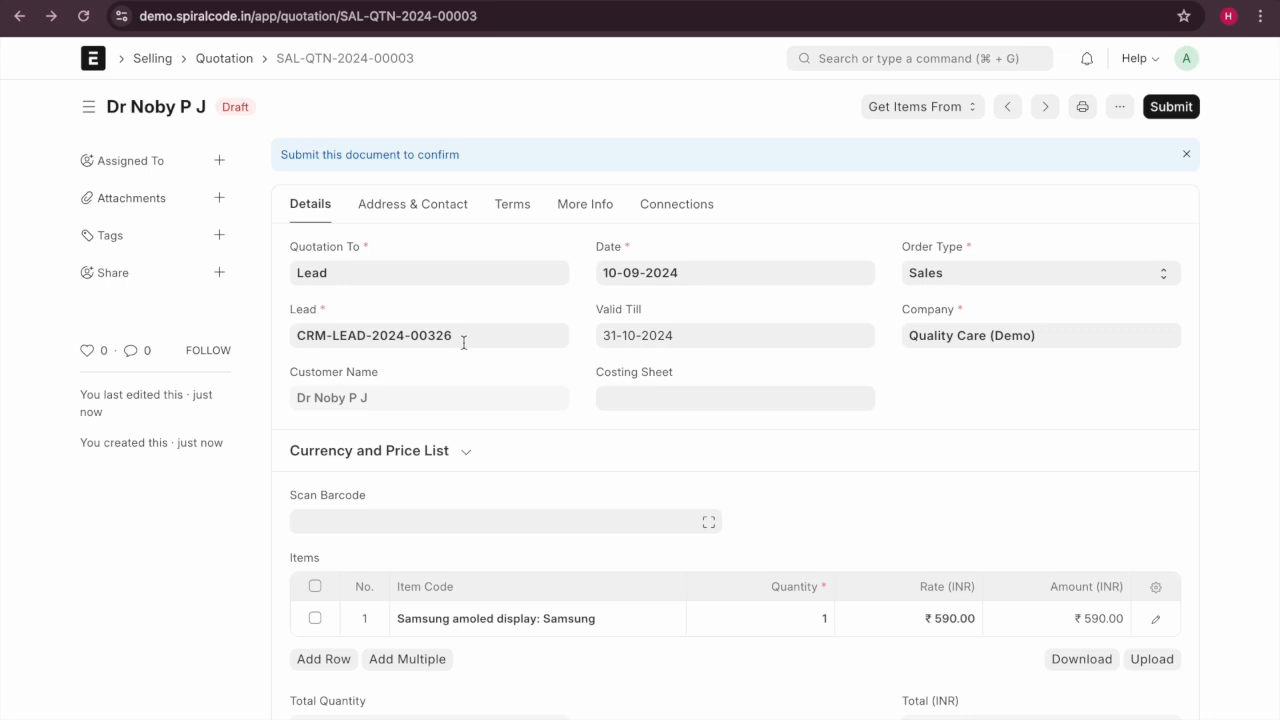
scroll(463, 345, "down", 1)
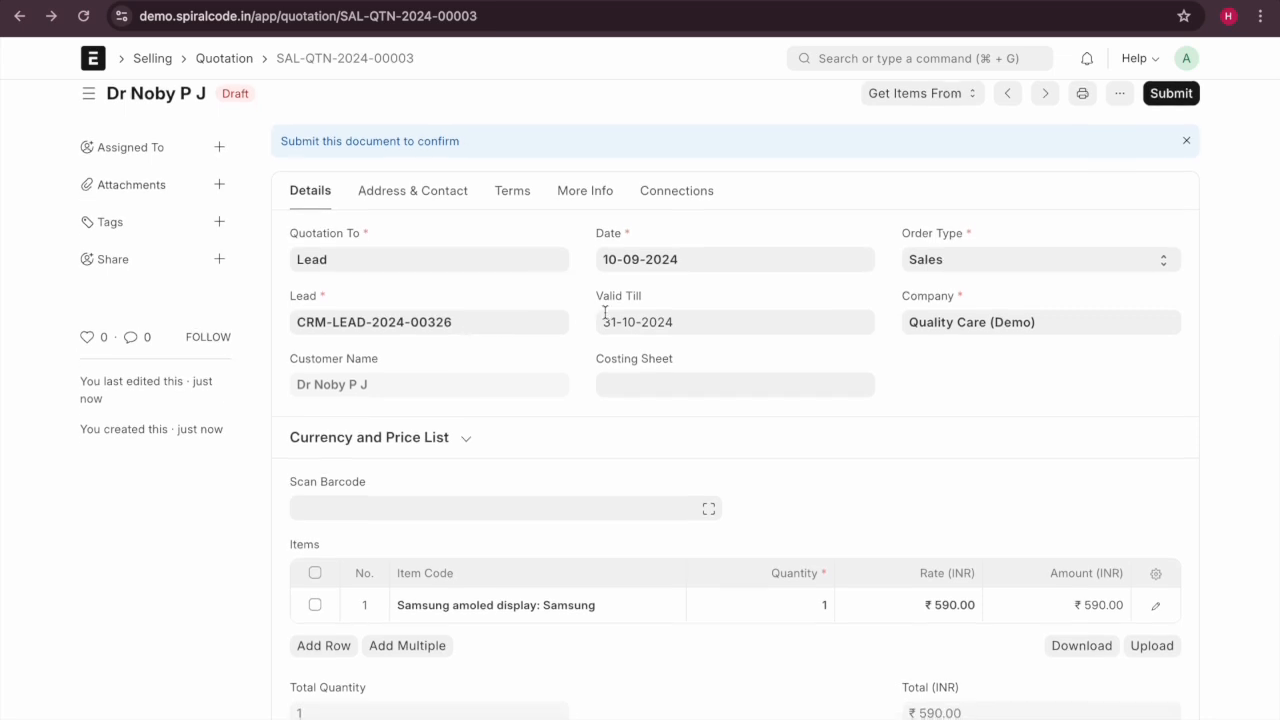
left_click(384, 266)
scroll(540, 463, "down", 3)
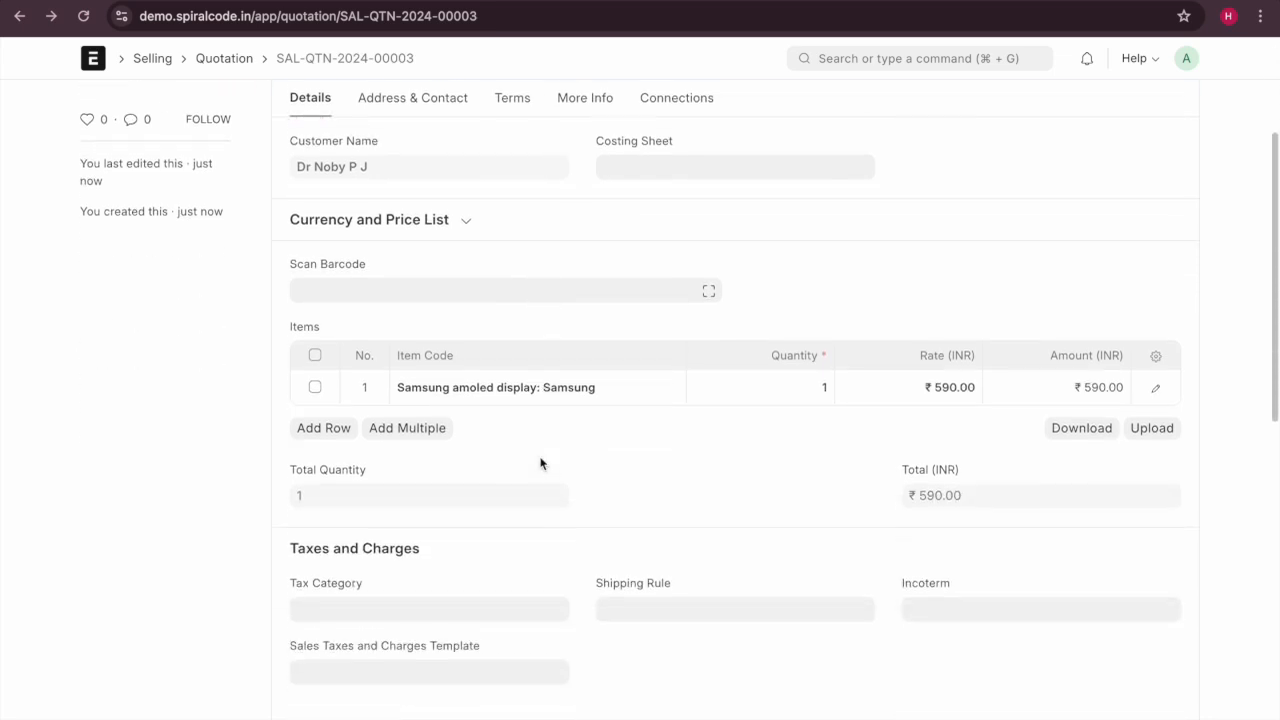
left_click(806, 386)
type("2")
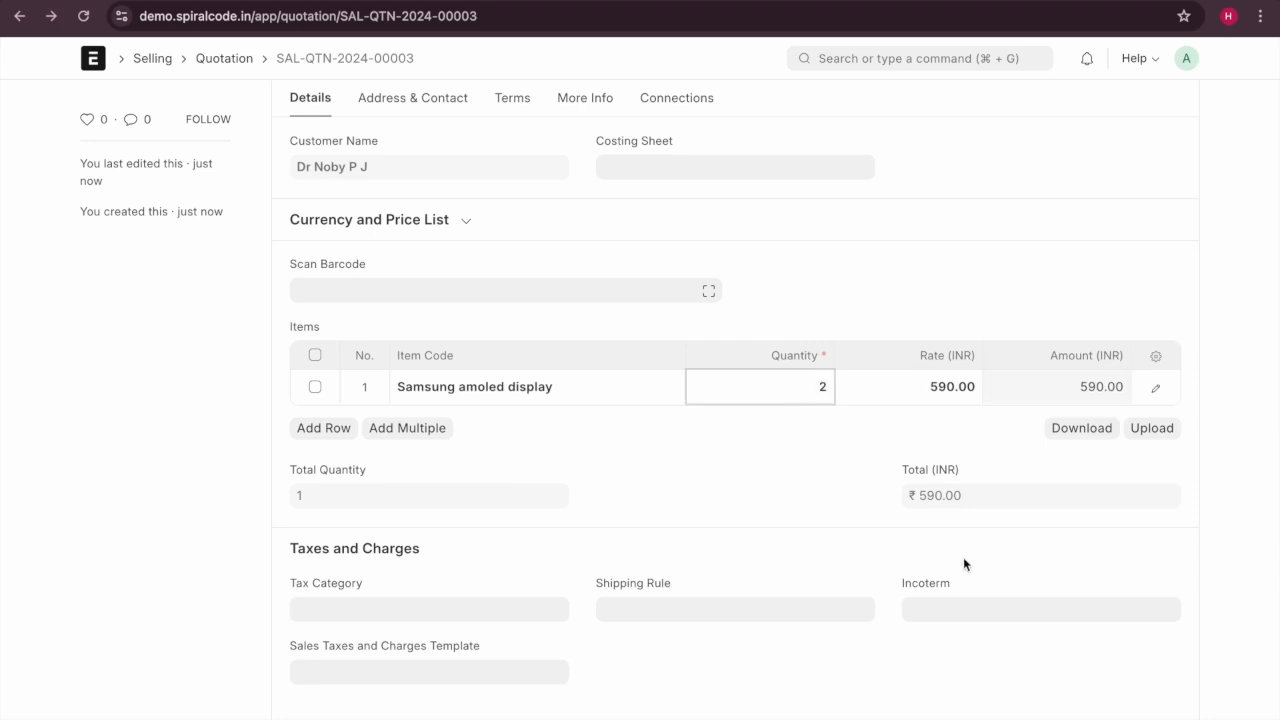
key("super+s")
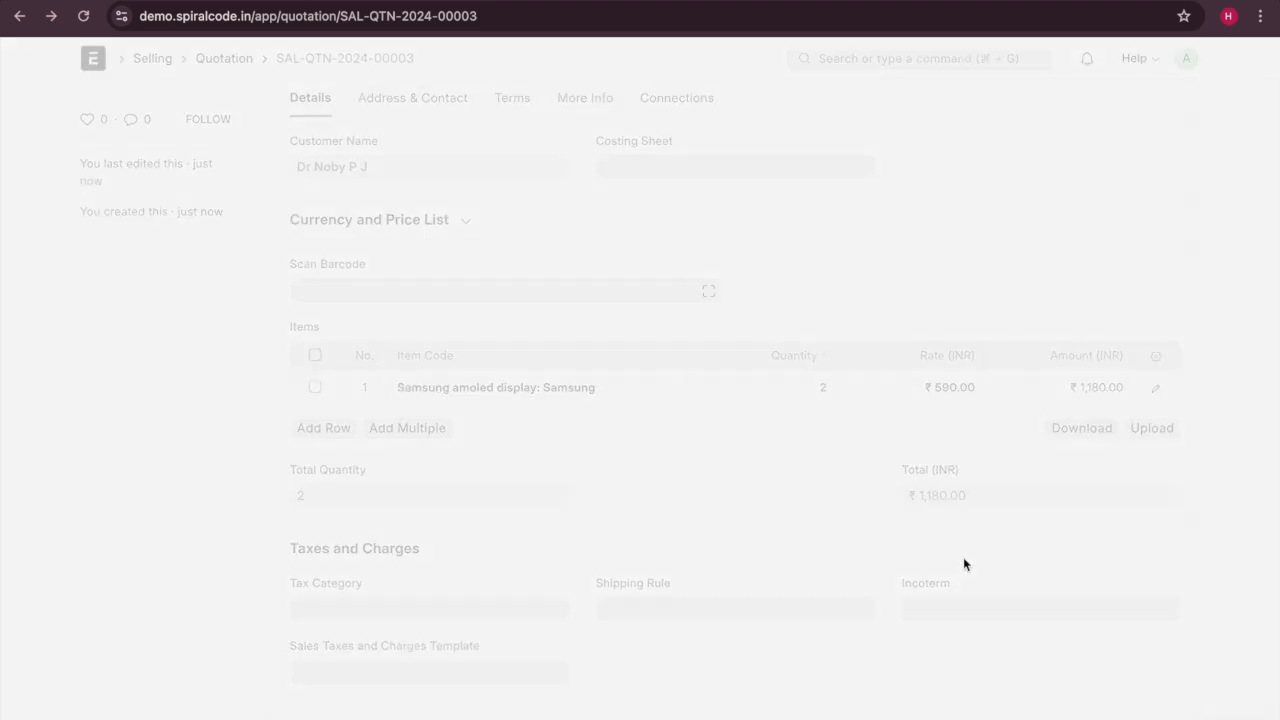
Submit the quotation permanently, leaving it Open at ₹1,180.00.
scroll(963, 563, "down", 10)
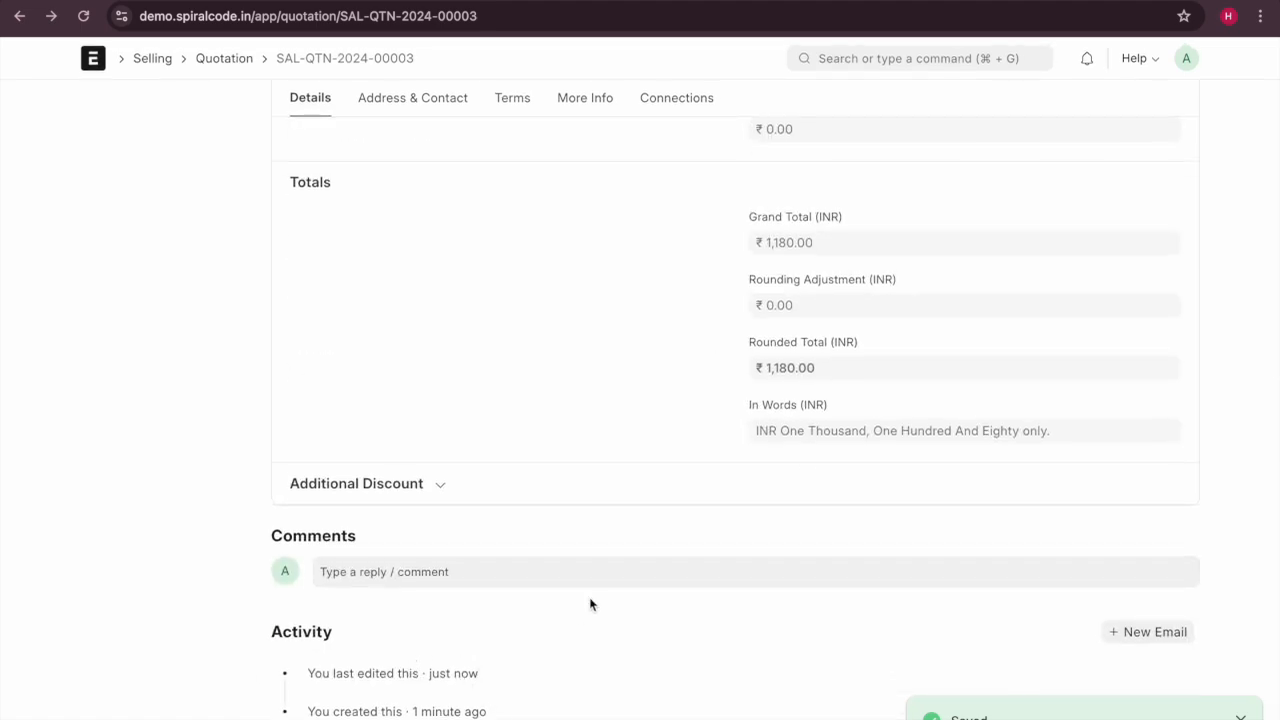
scroll(591, 603, "up", 10)
scroll(591, 603, "up", 4)
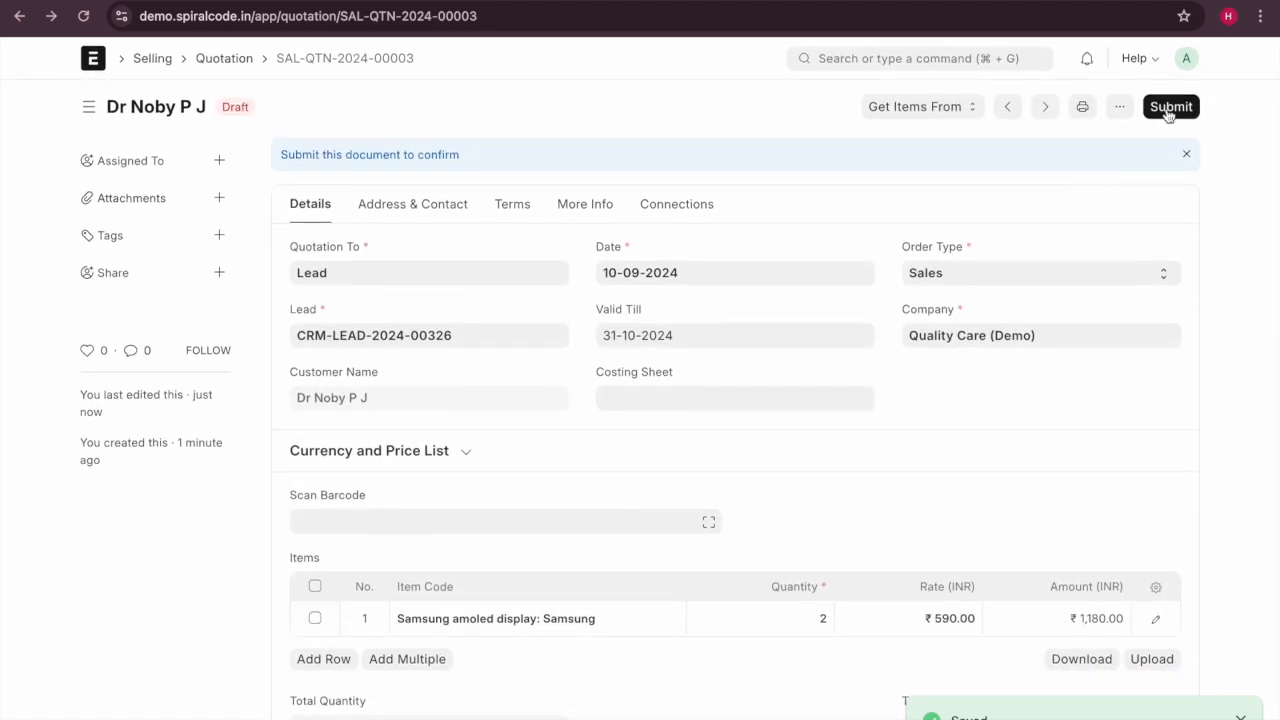
left_click(1166, 108)
left_click(865, 204)
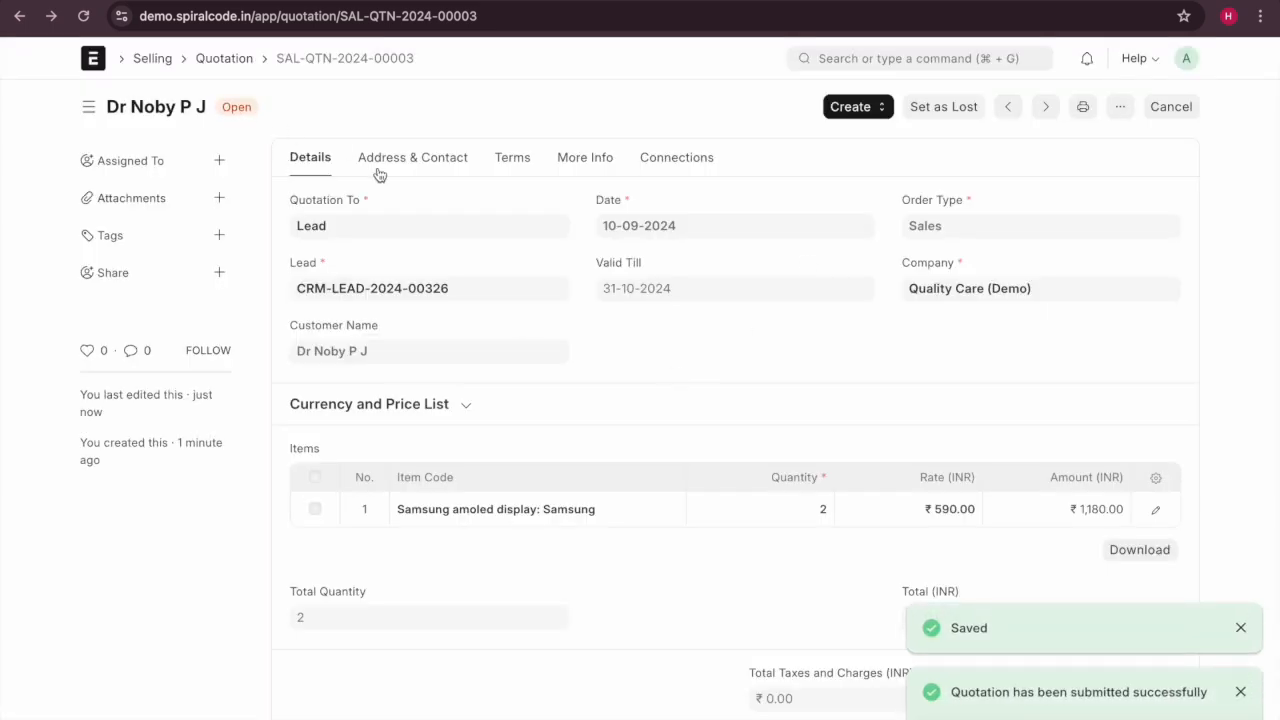
scroll(379, 175, "down", 3)
scroll(799, 198, "down", 1)
scroll(799, 198, "up", 1)
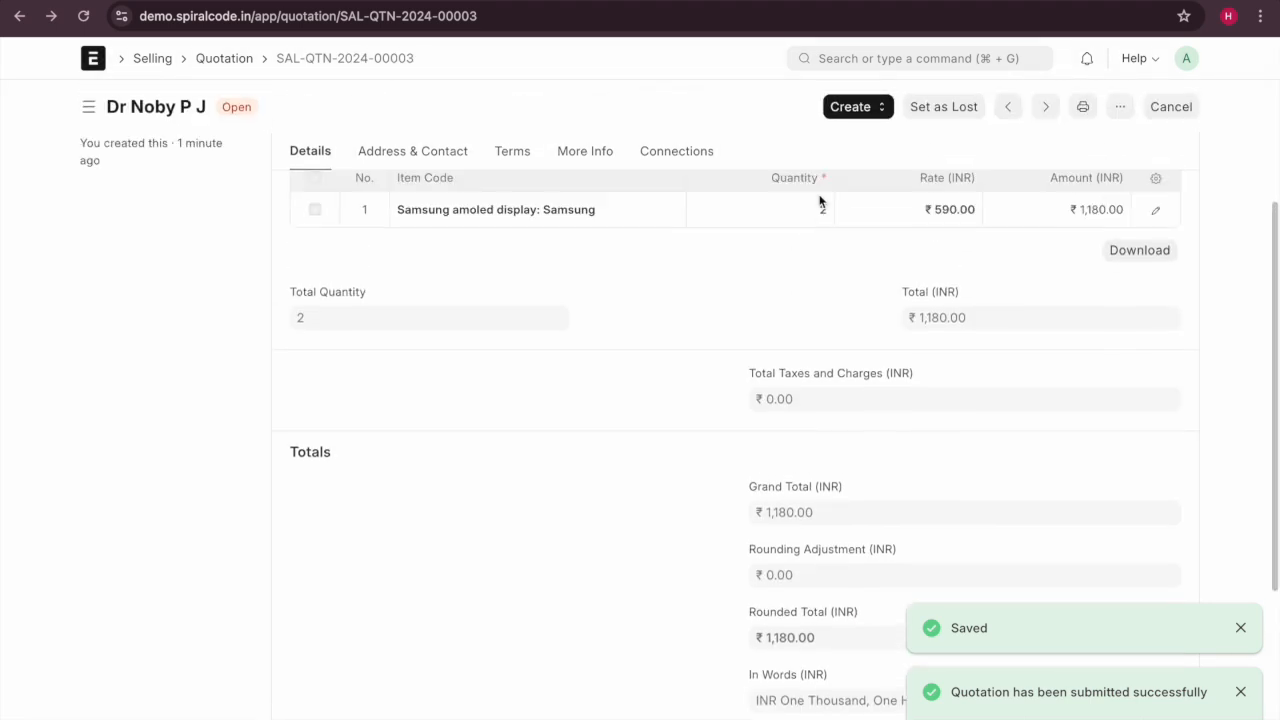
scroll(830, 290, "up", 2)
scroll(820, 292, "up", 2)
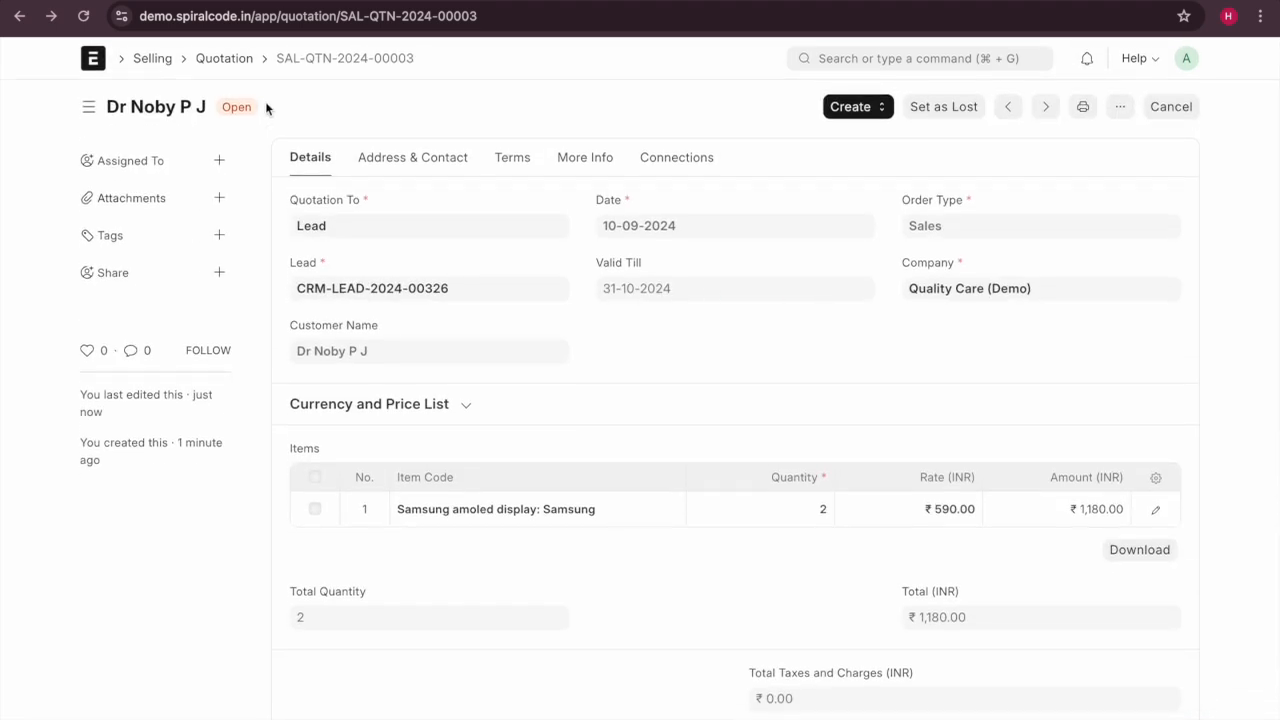
Go back through the leads to the CRM workspace and open the Customer list.
left_click(16, 20)
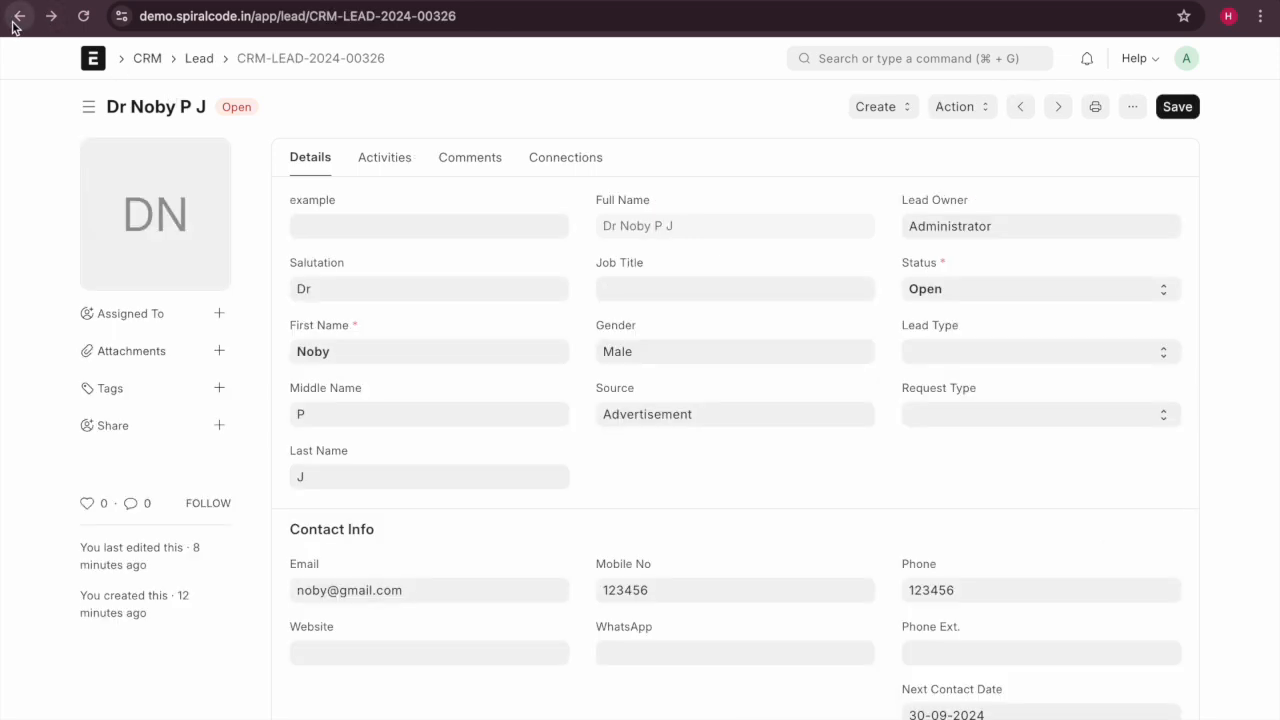
left_click(15, 21)
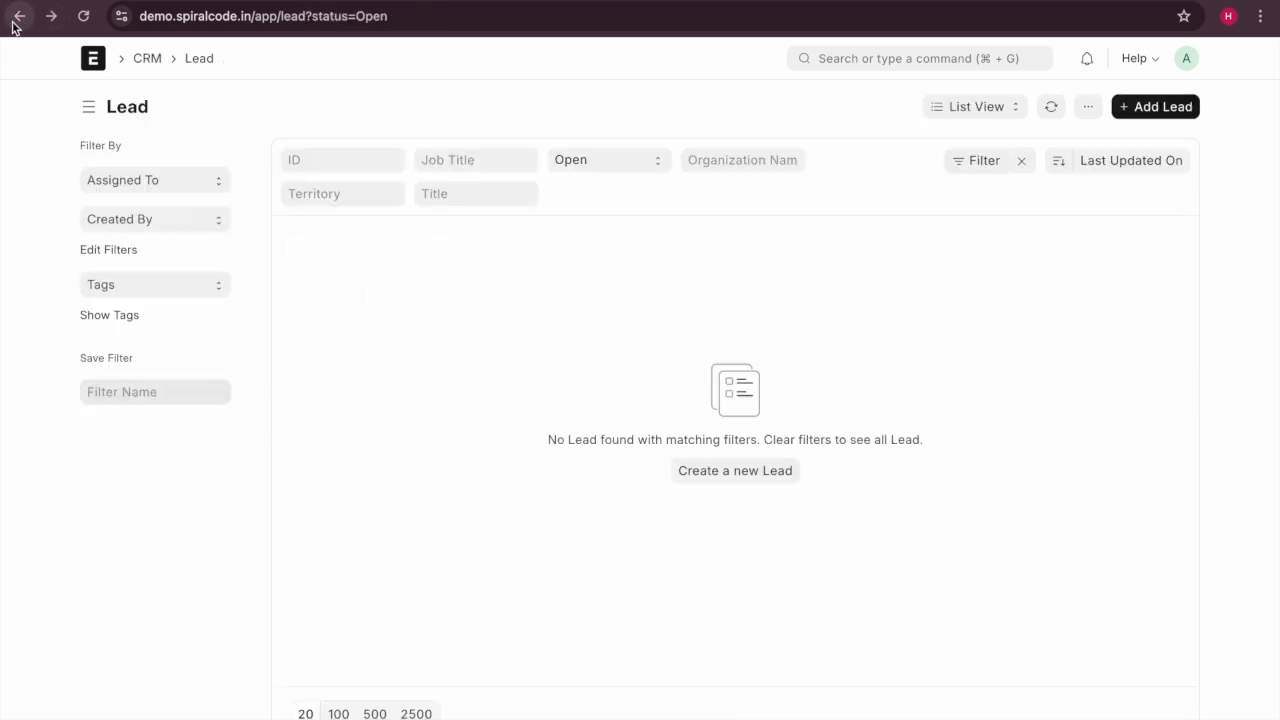
left_click(158, 57)
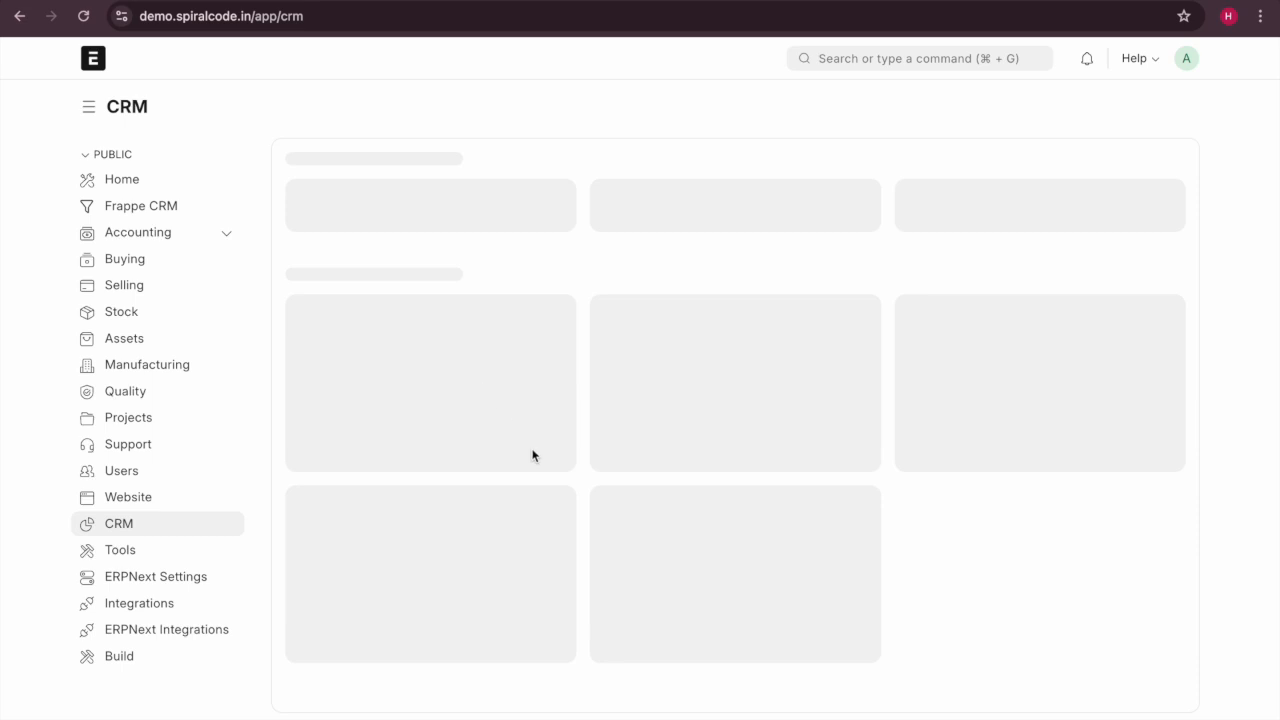
scroll(537, 457, "down", 1)
scroll(537, 460, "down", 4)
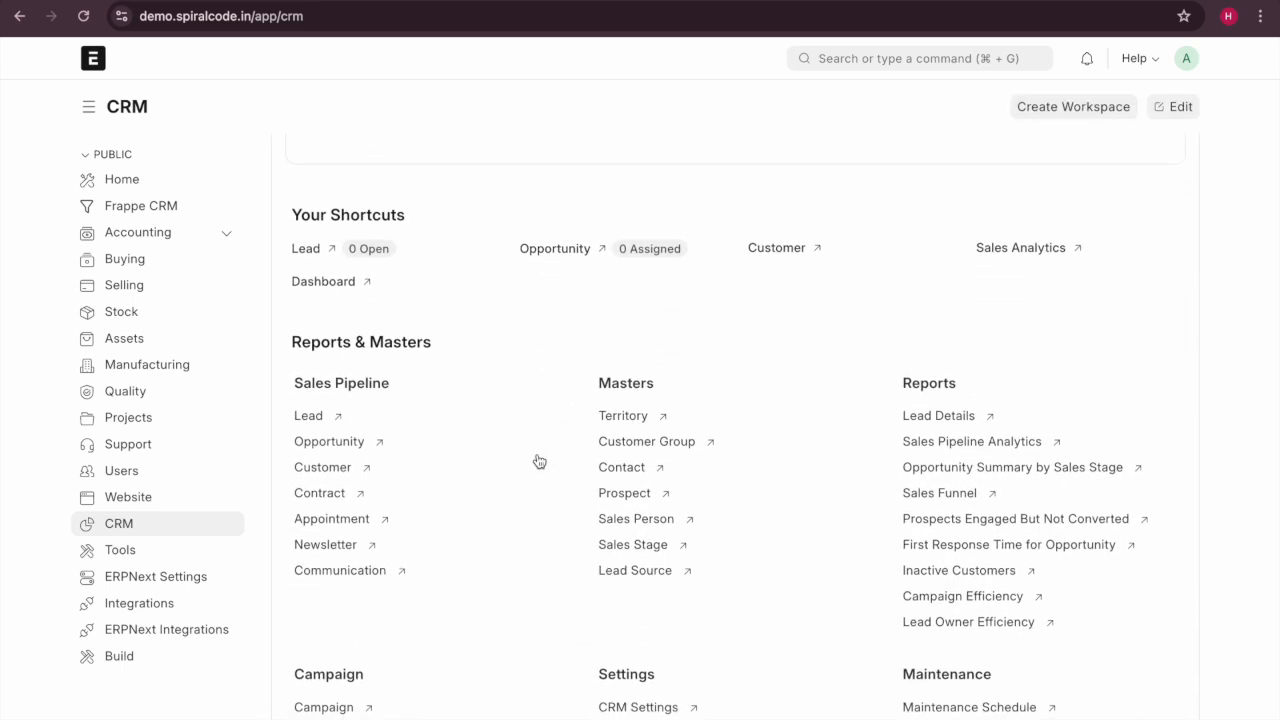
left_click(758, 250)
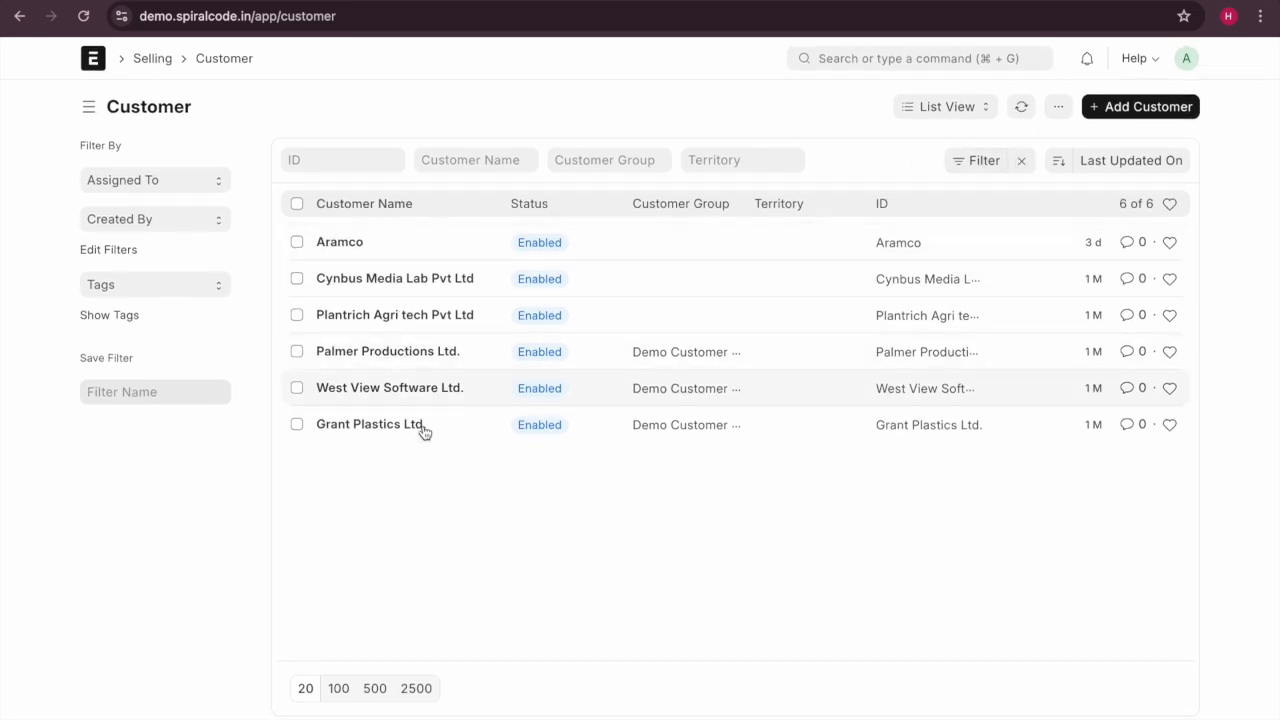
left_click(1105, 108)
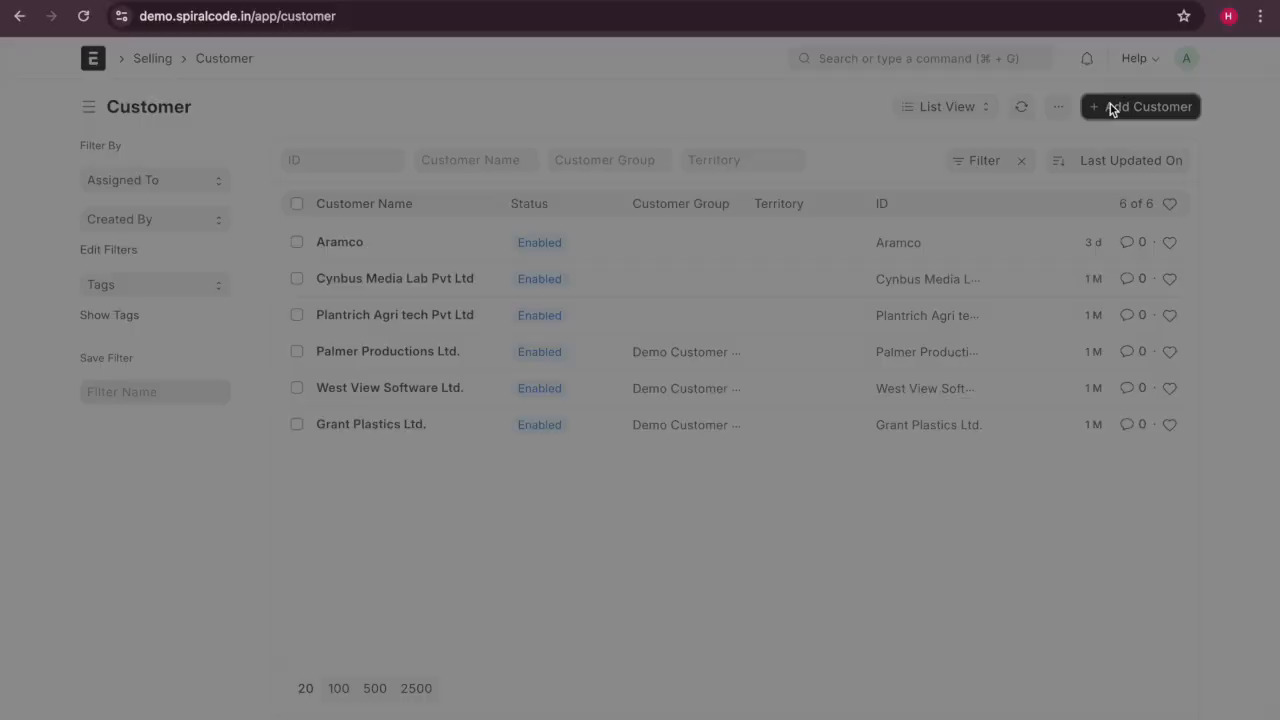
Start a full customer form named Spiralcode Innovates with customer type Company.
left_click(466, 357)
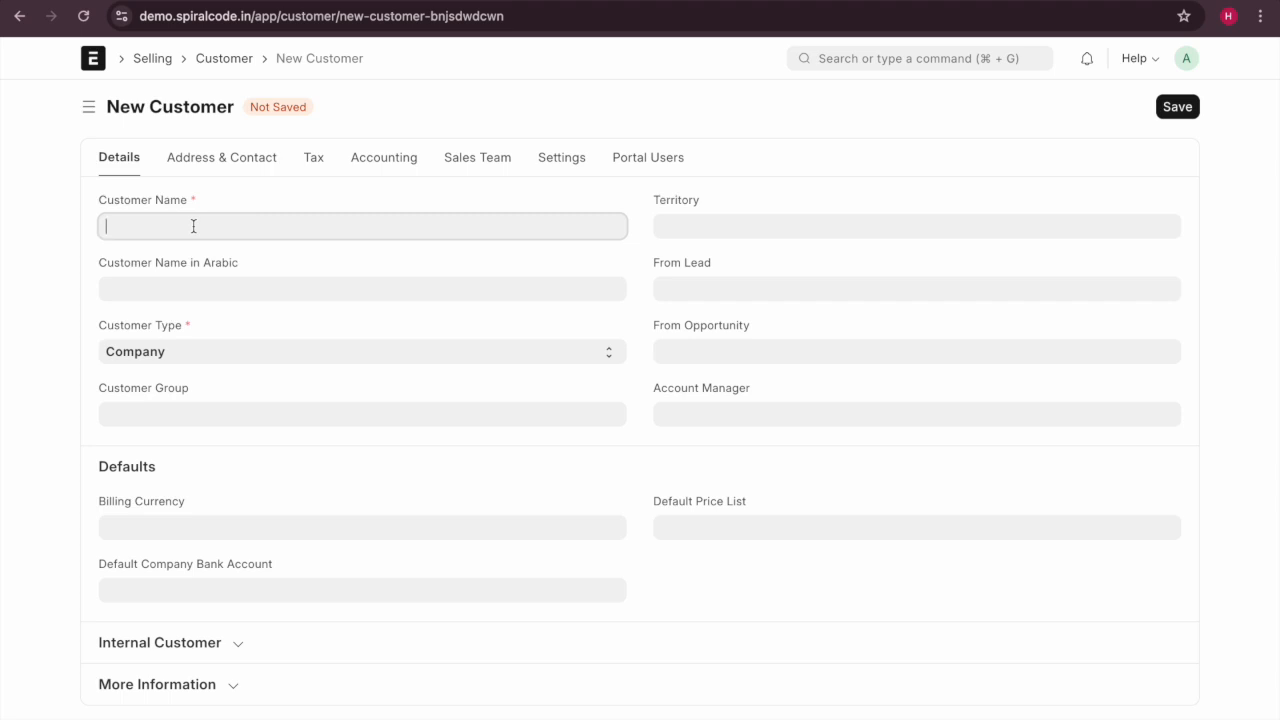
type("Spiralcode Innovates")
left_click(273, 355)
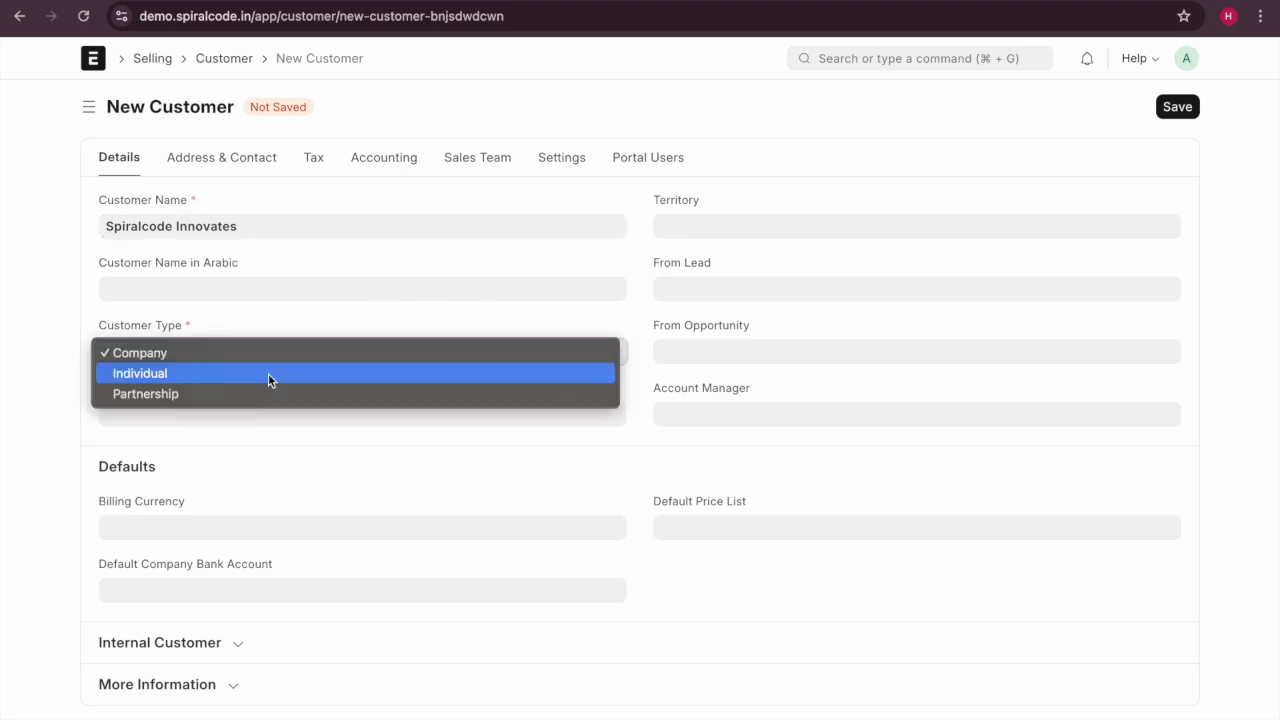
left_click(271, 356)
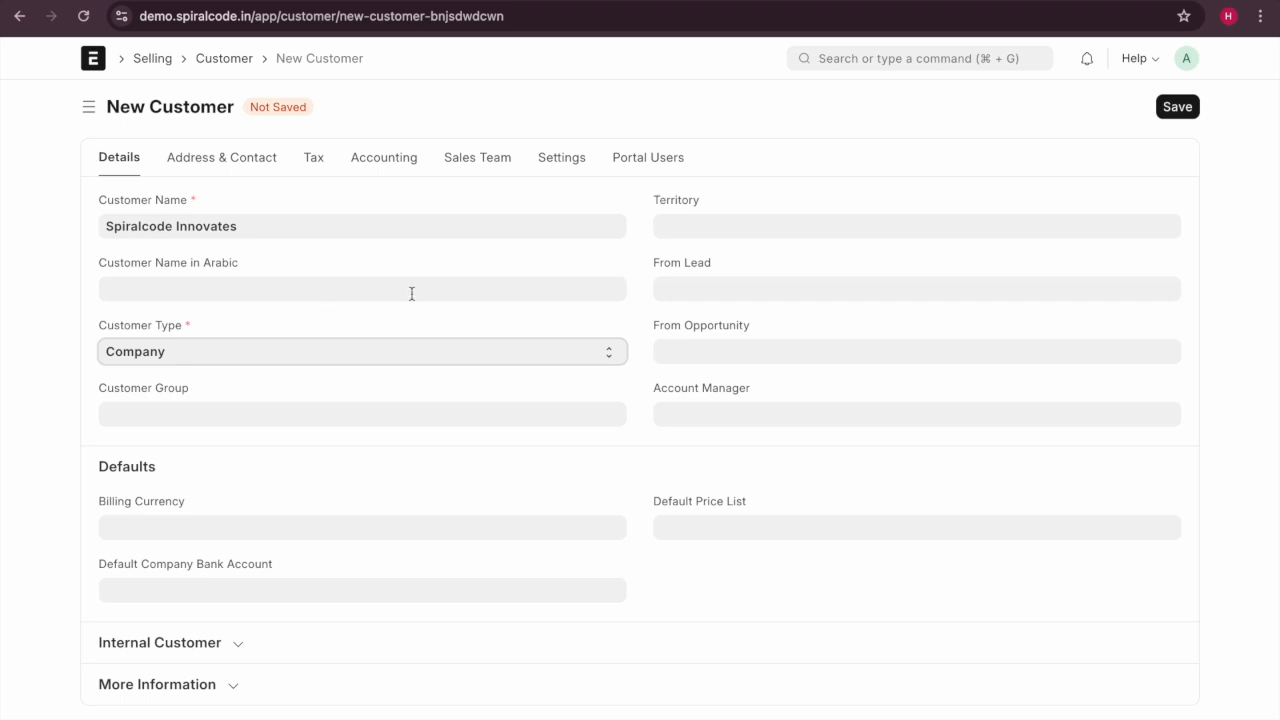
left_click(673, 230)
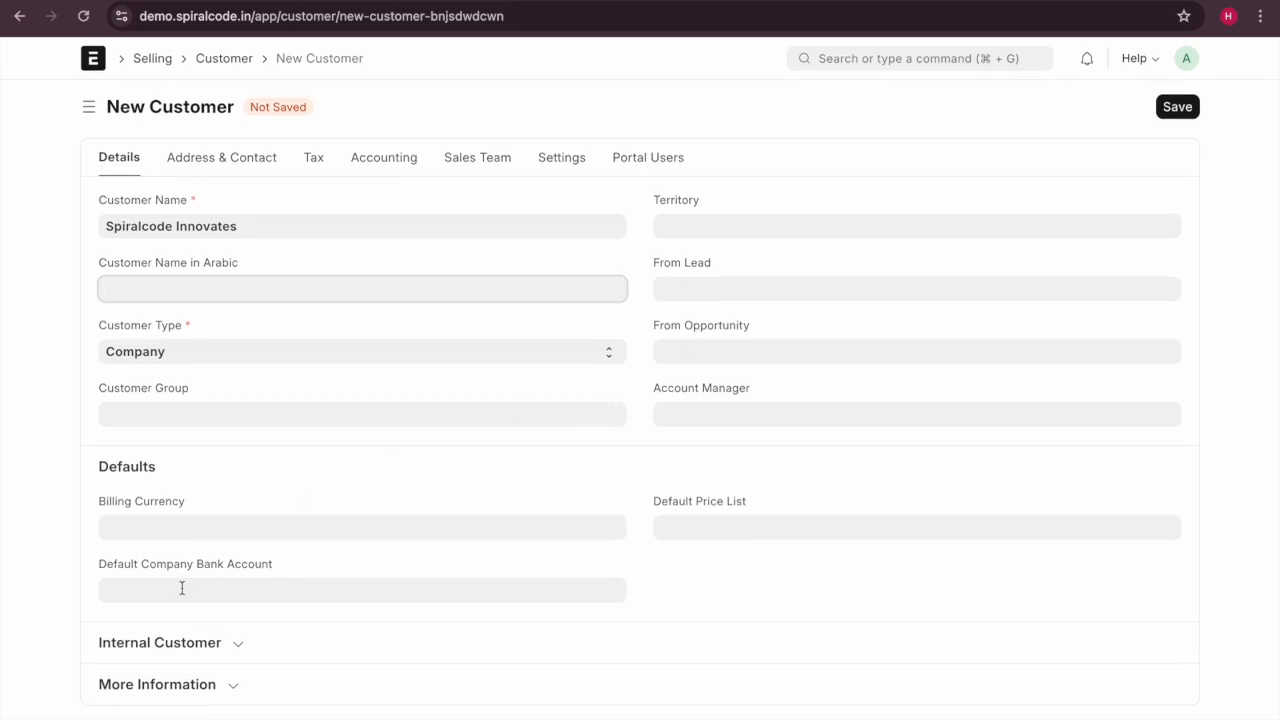
left_click(214, 162)
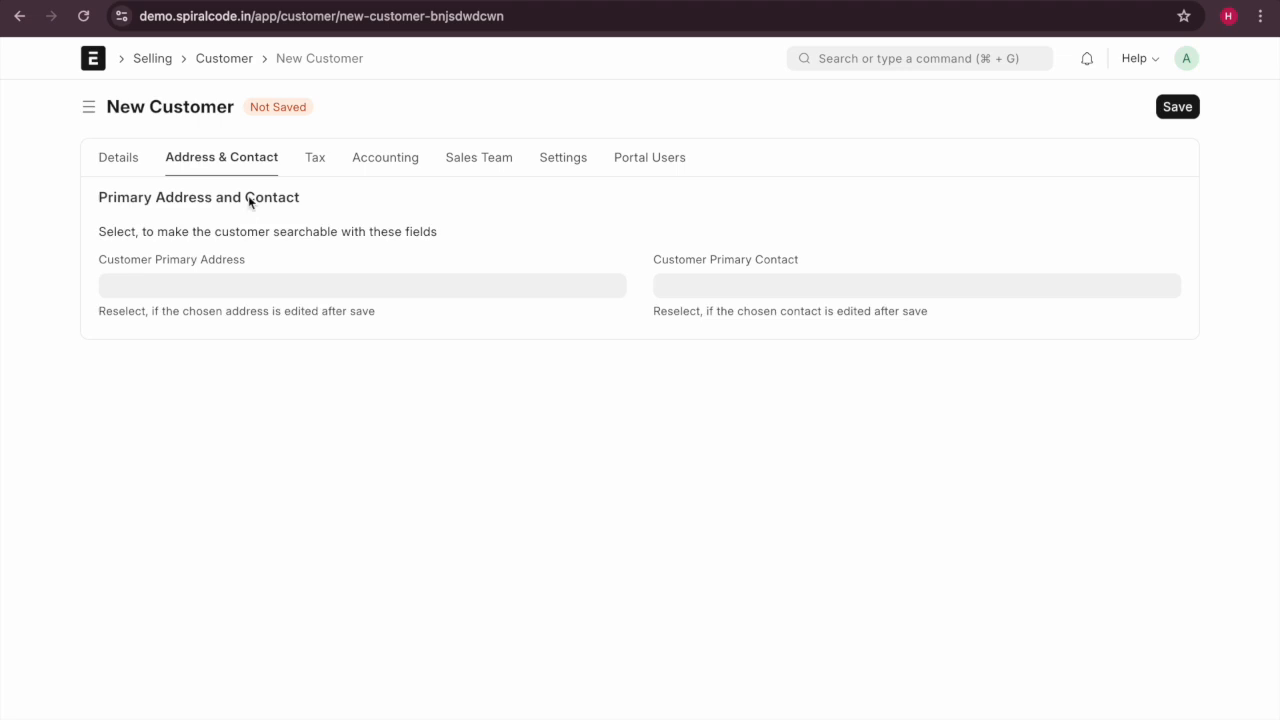
Review the customer's tax, accounting, sales team and settings tabs, then return to Details.
left_click(312, 162)
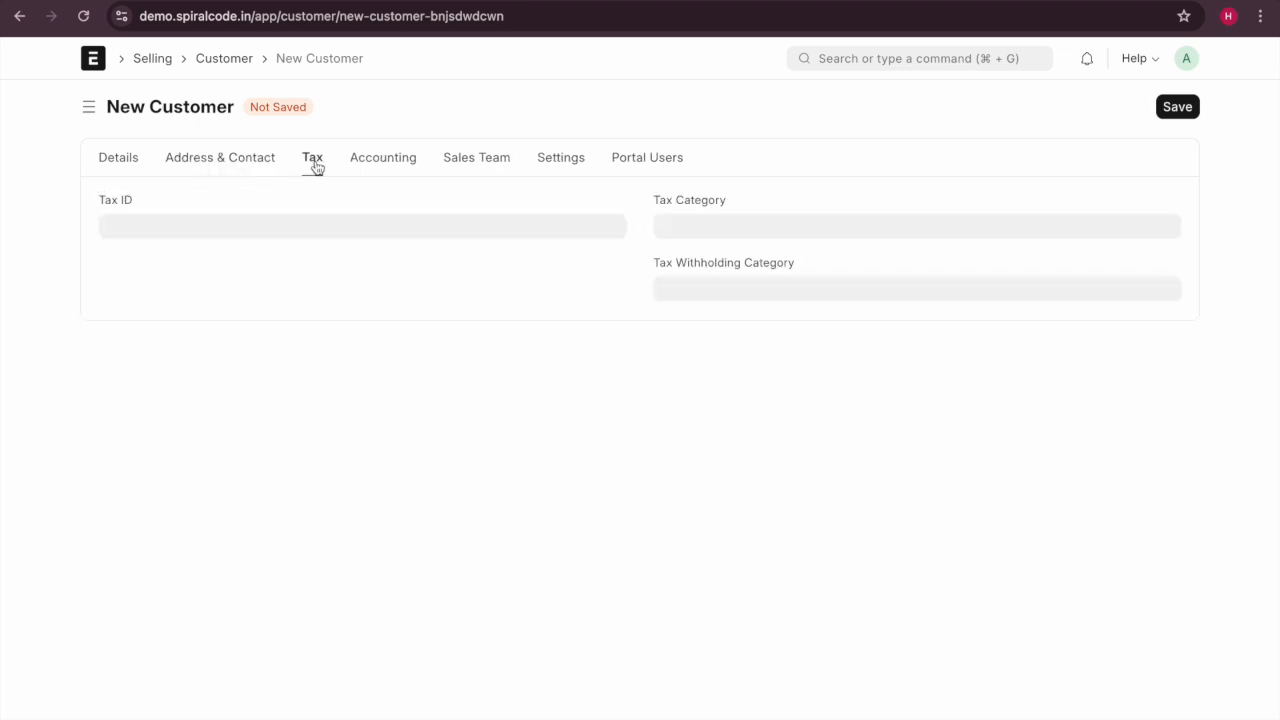
left_click(369, 168)
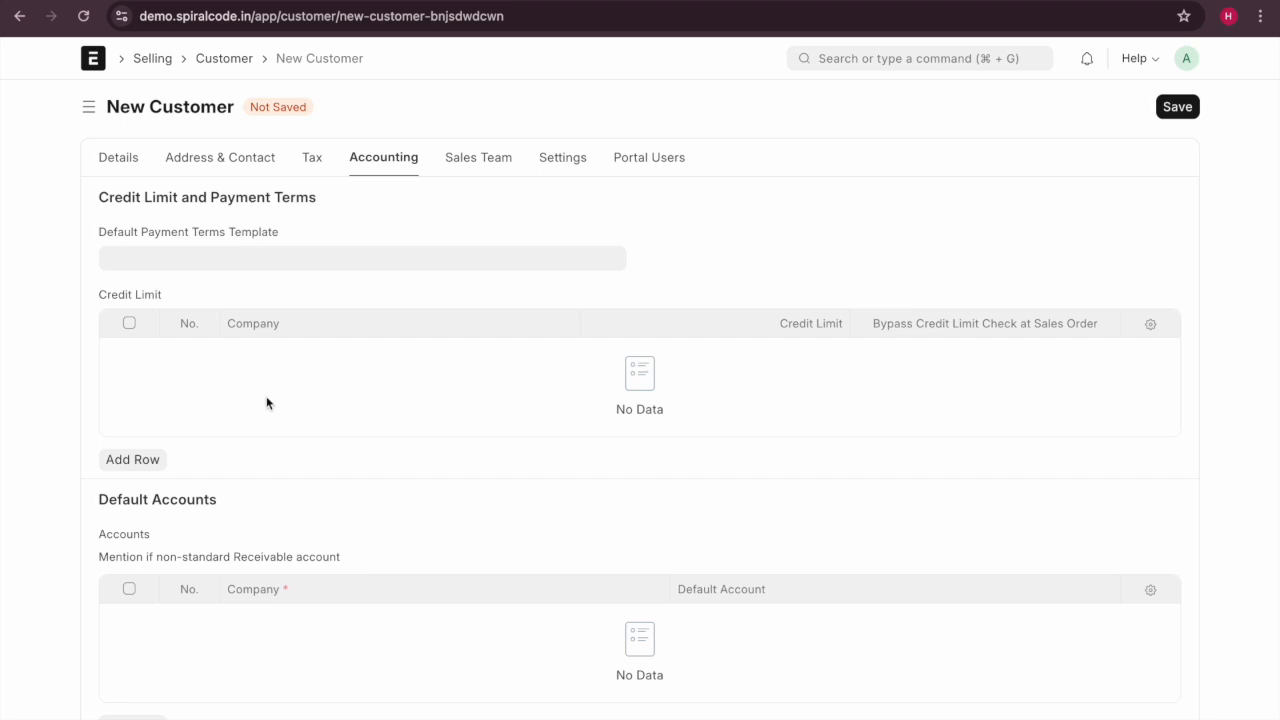
left_click(272, 255)
scroll(331, 550, "down", 1)
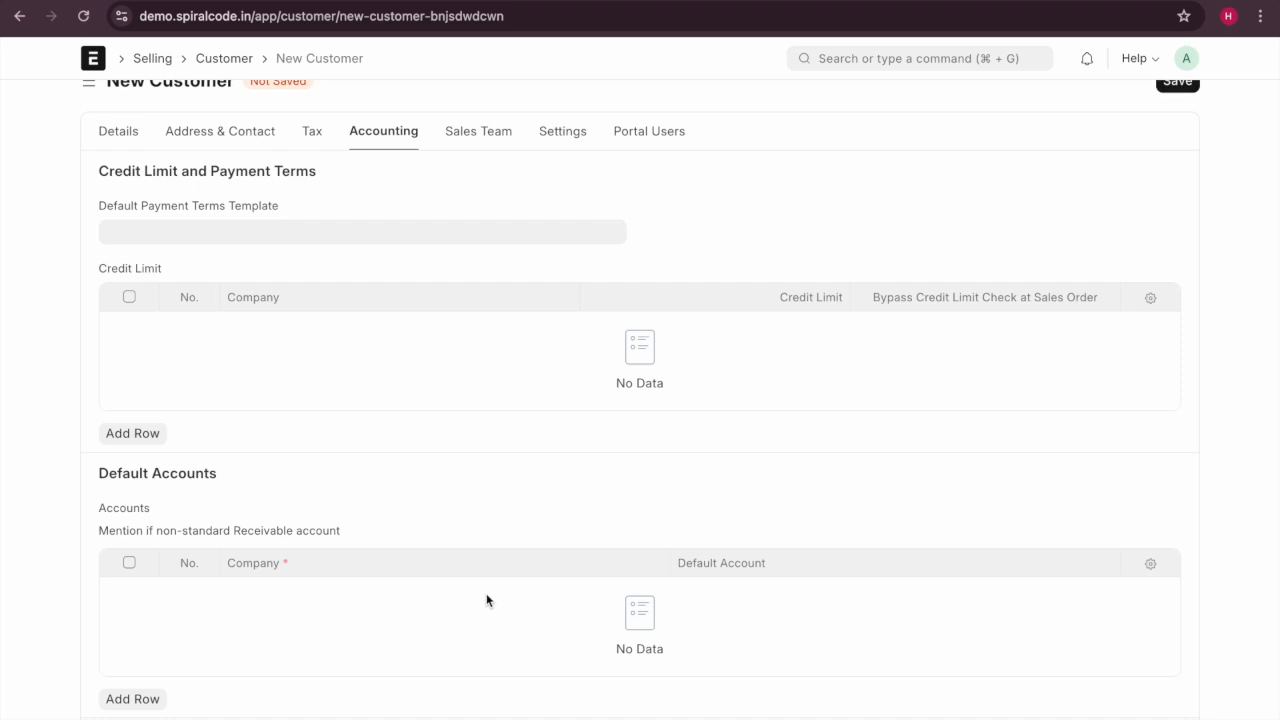
left_click(505, 133)
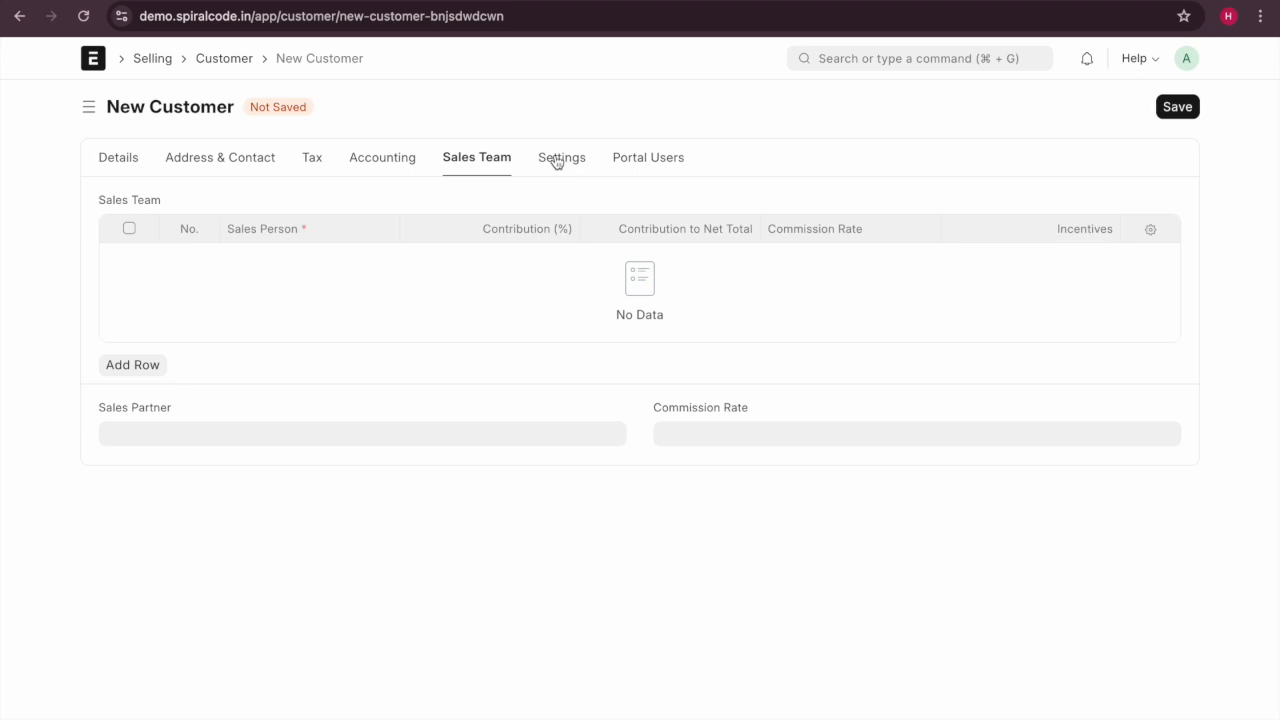
left_click(294, 437)
left_click(358, 345)
left_click(551, 162)
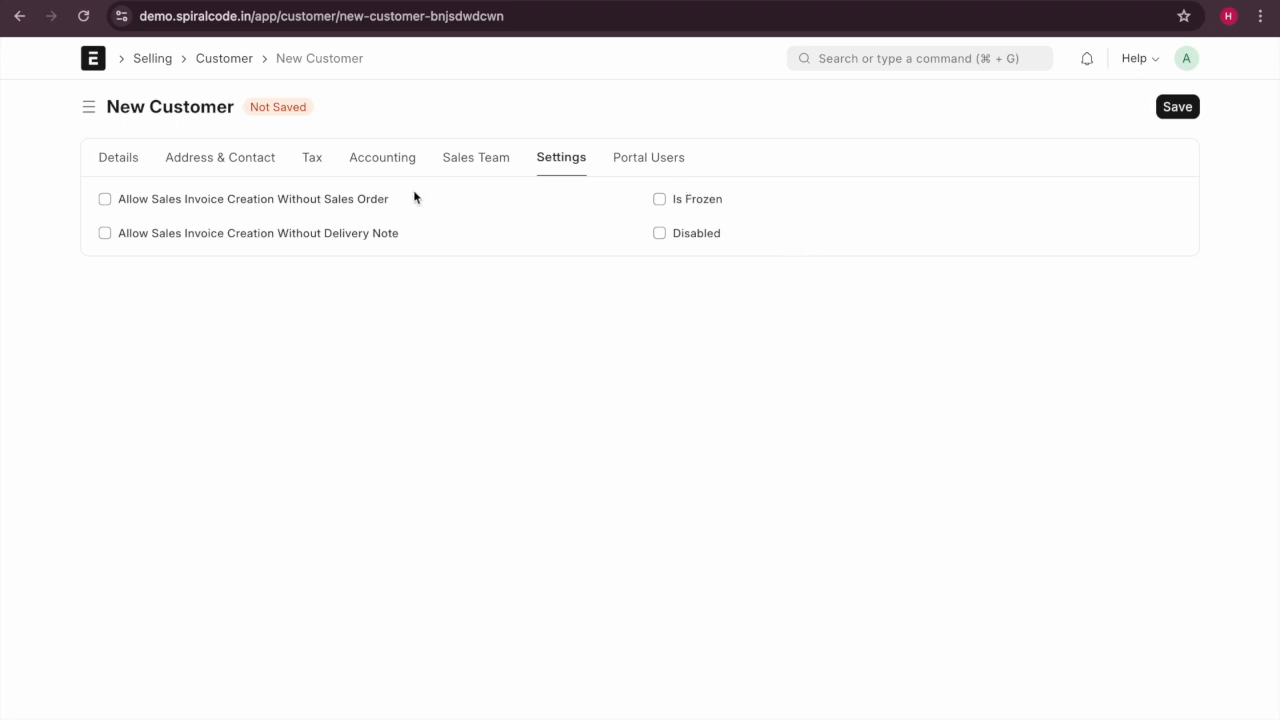
left_click(113, 165)
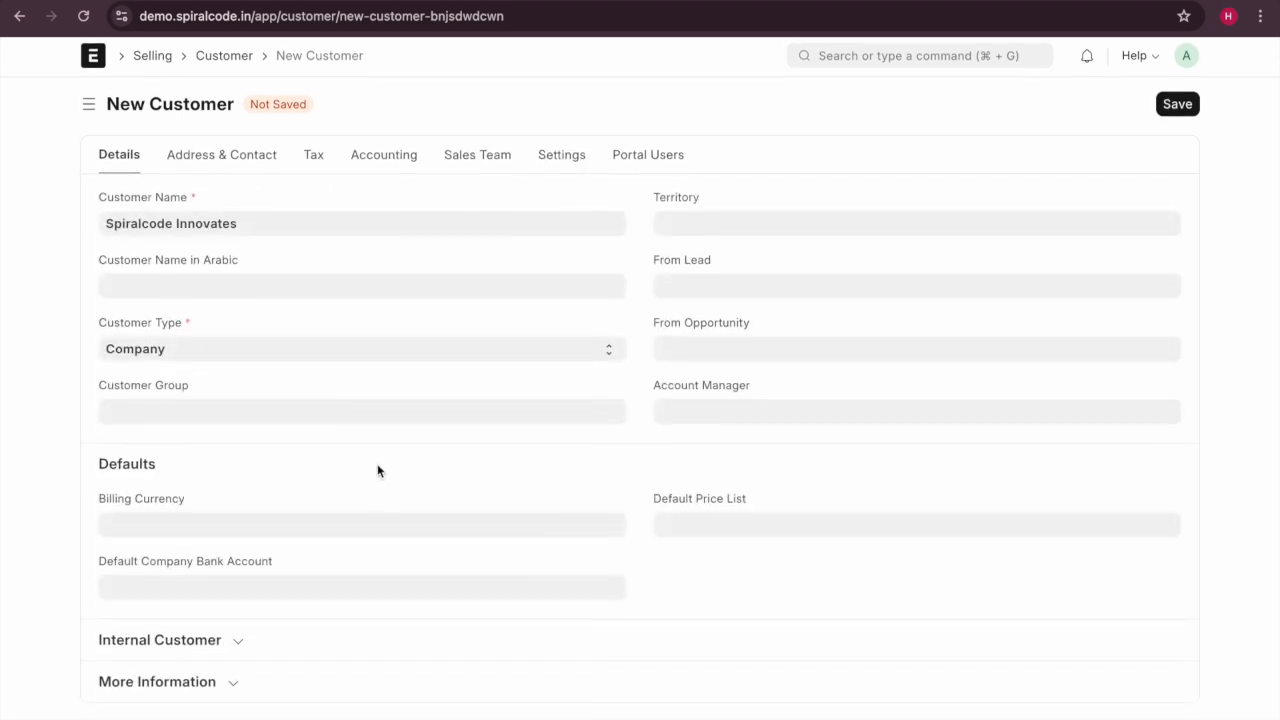
Save customer Spiralcode Innovates, inspect its View, Create and Actions menus, and show its dashboard.
left_click(1184, 108)
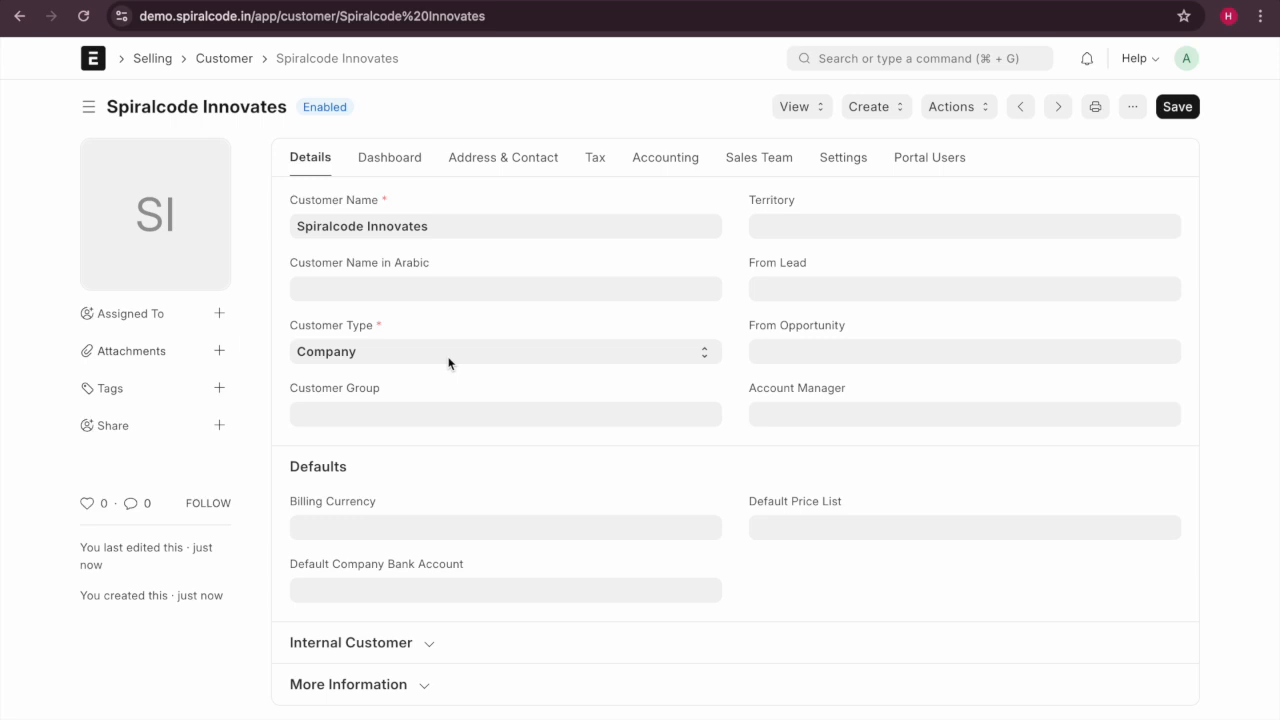
left_click(806, 112)
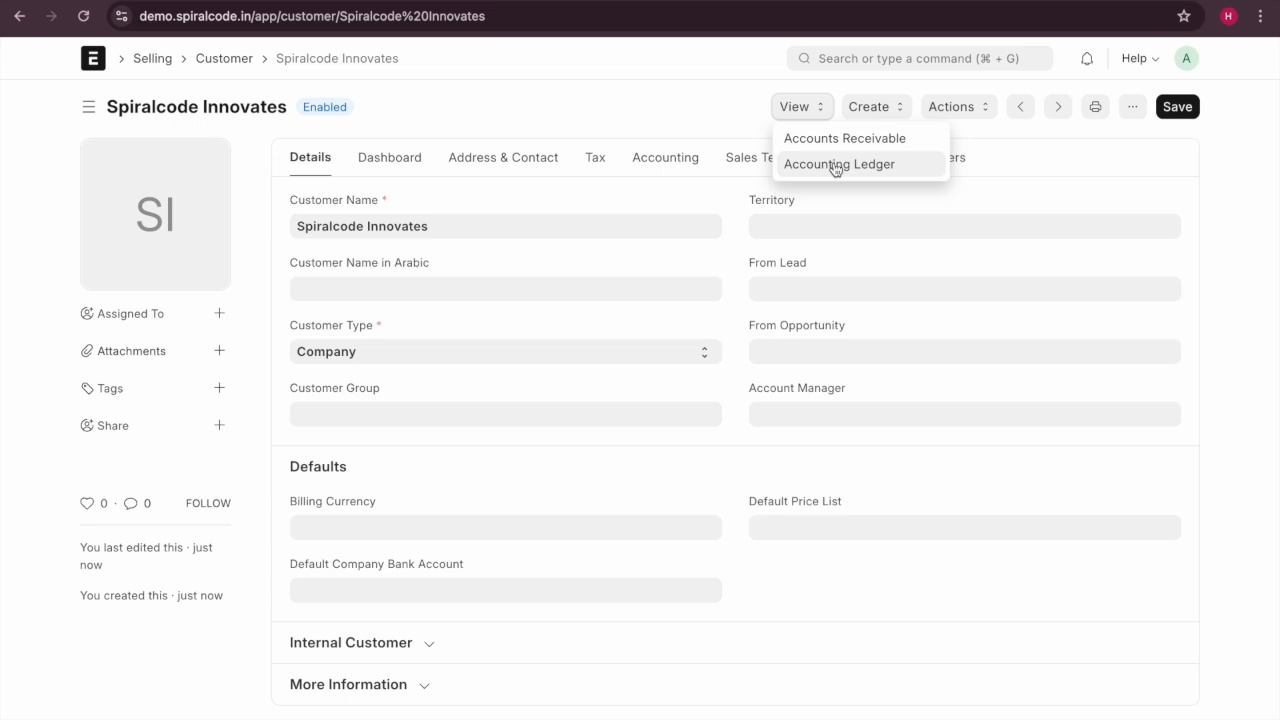
left_click(872, 103)
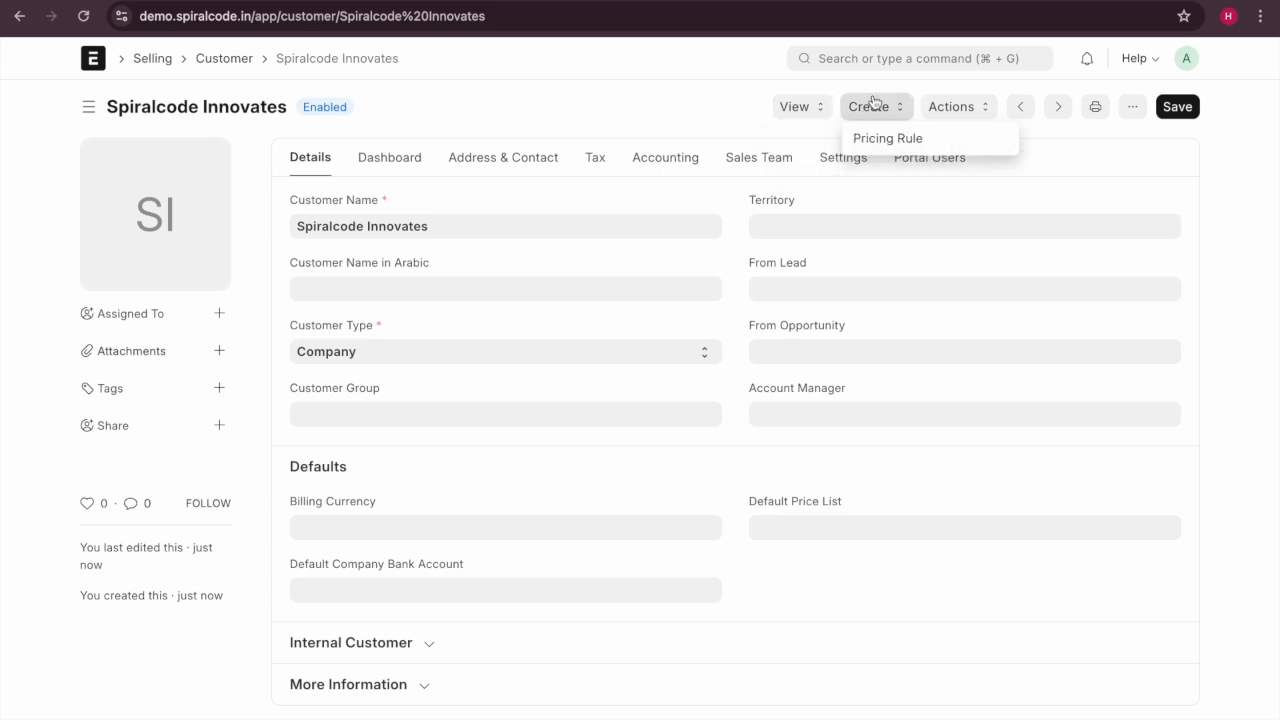
left_click(980, 112)
left_click(750, 46)
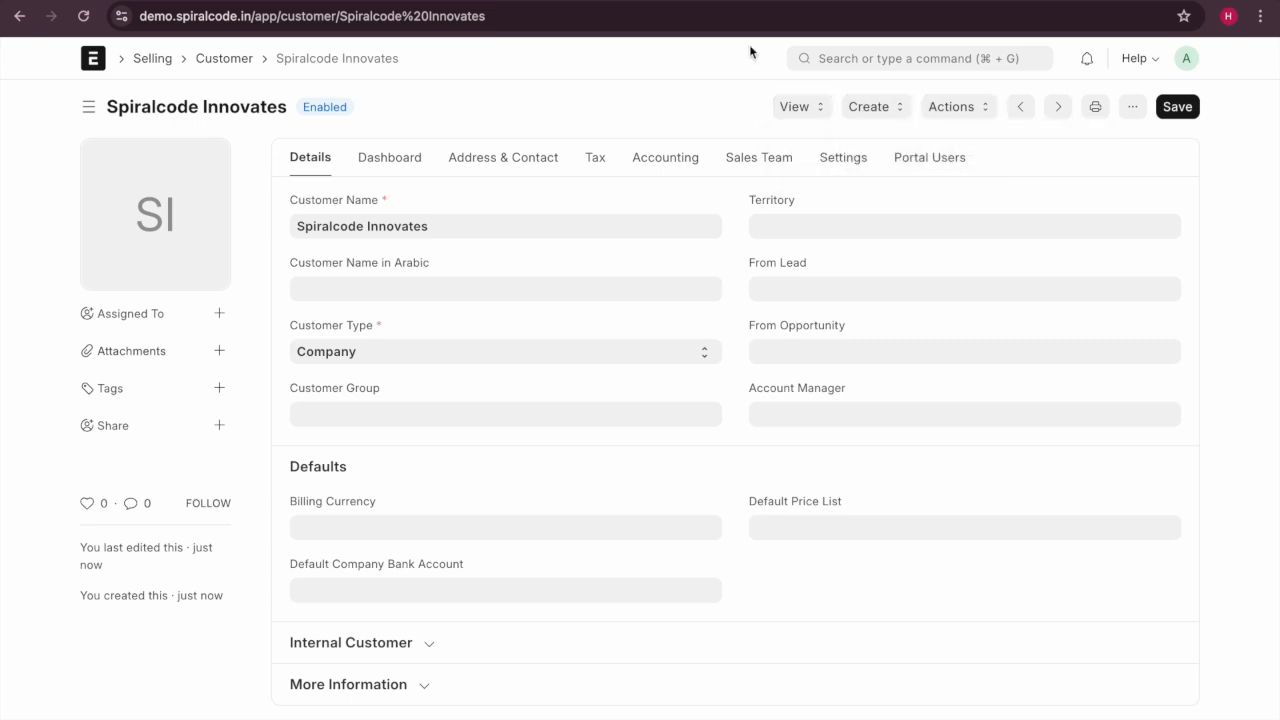
mouse_move(201, 217)
left_click(406, 164)
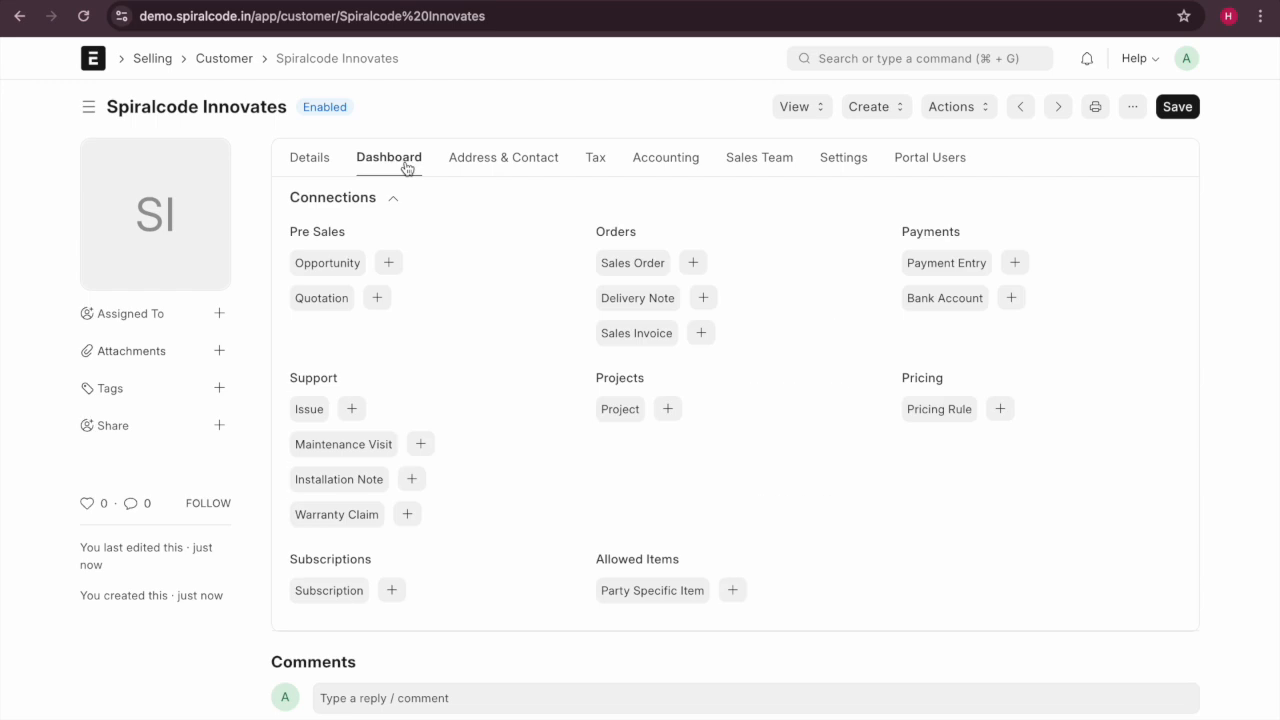
Scroll through the customer's connections dashboard and show the Address & Contact section.
scroll(482, 351, "down", 1)
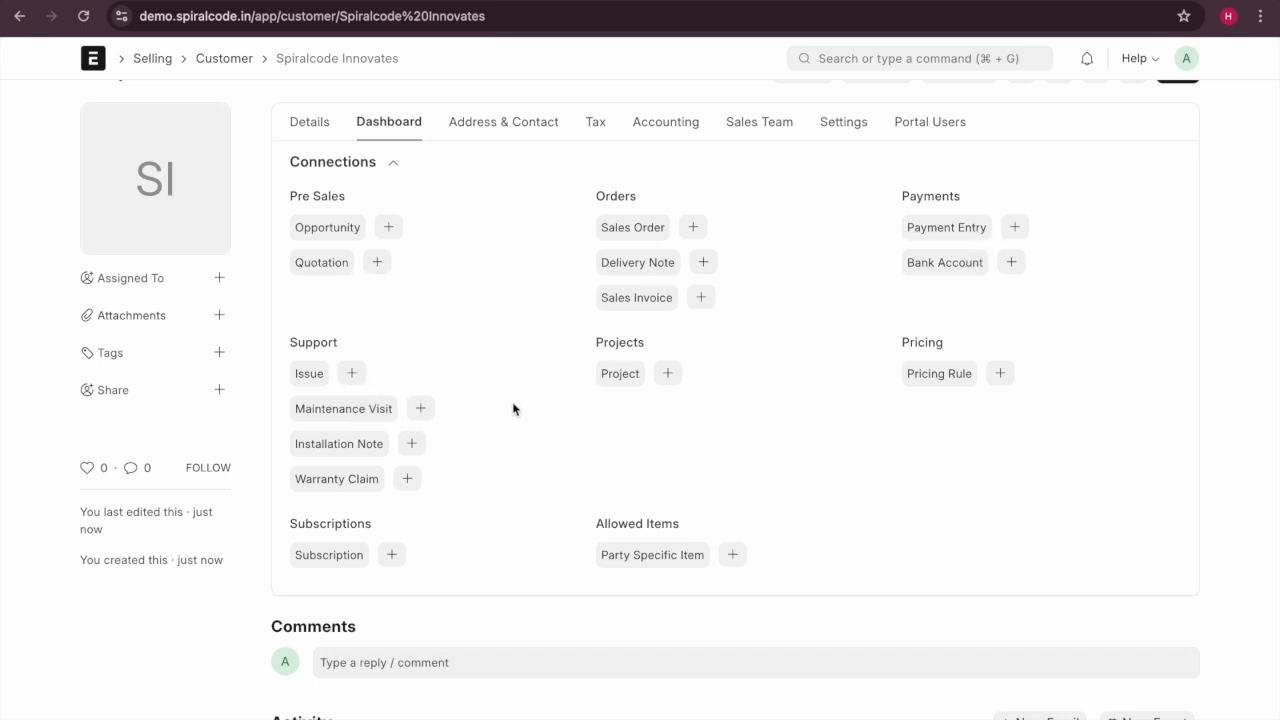
scroll(697, 411, "down", 2)
scroll(697, 411, "up", 2)
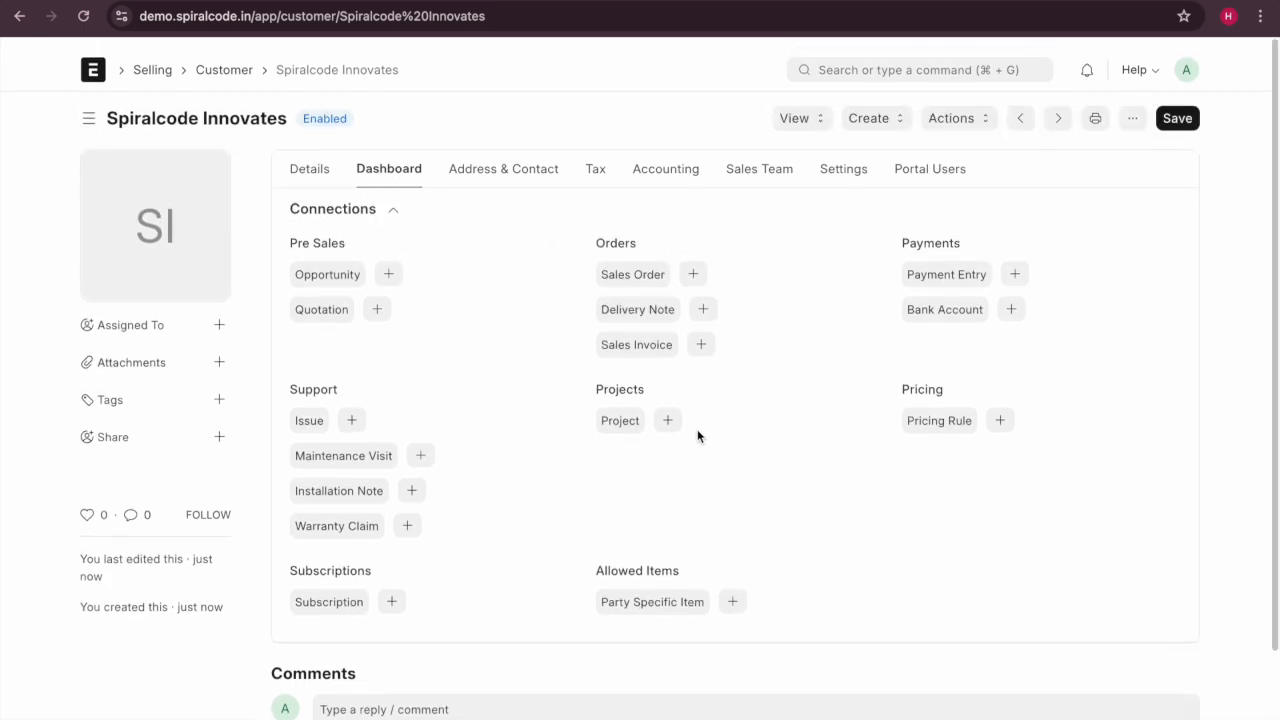
left_click(516, 164)
Open a New Address form for the customer and leave it without saving.
left_click(335, 259)
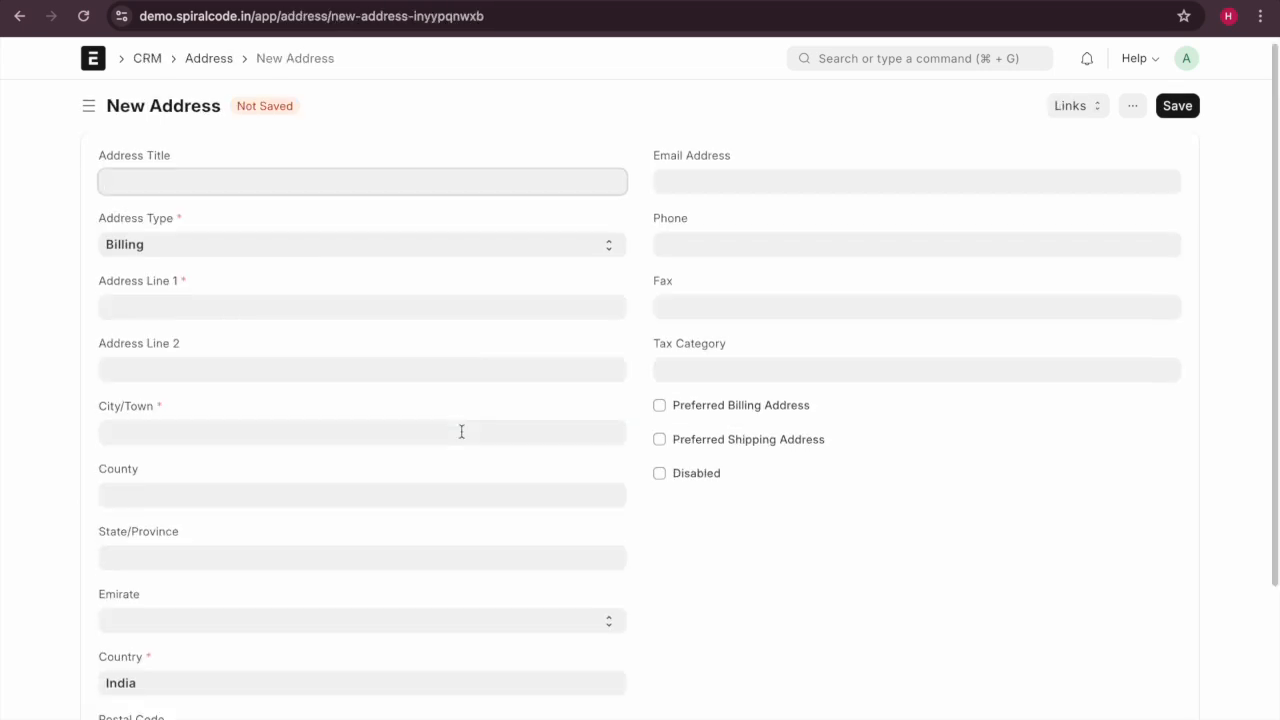
scroll(490, 420, "down", 2)
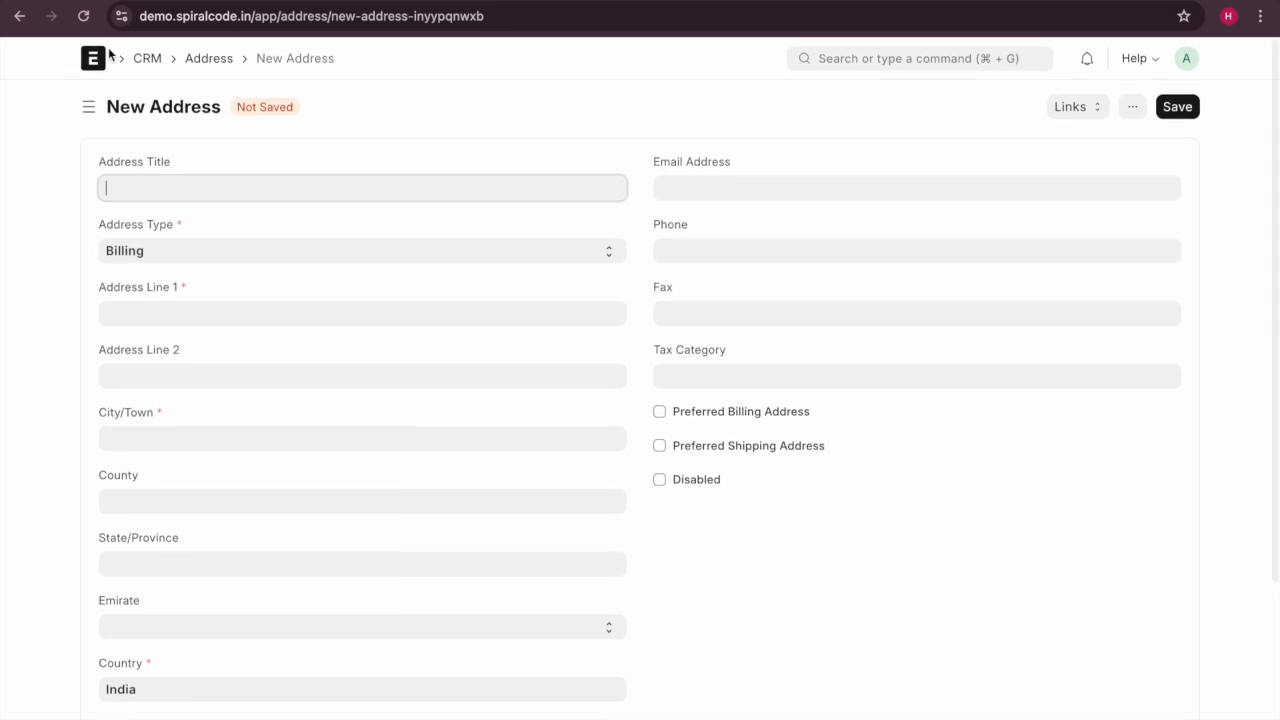
left_click(19, 17)
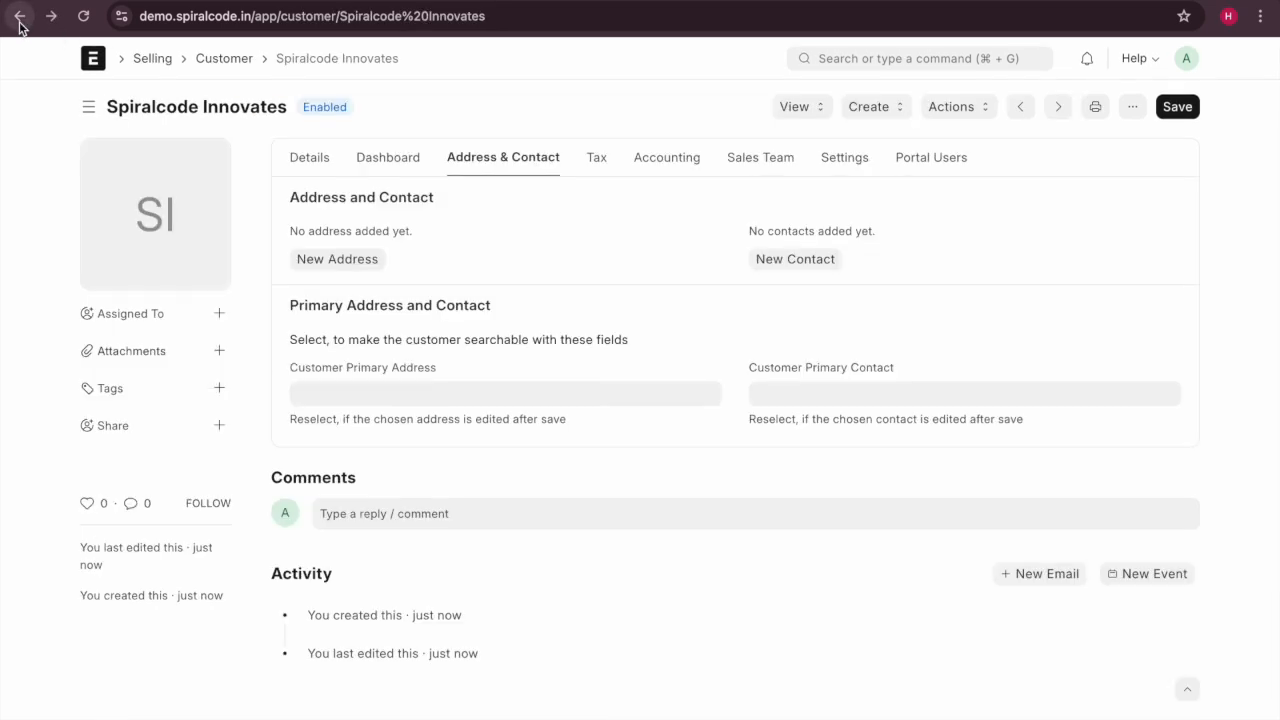
Browse the customer's Tax, Address & Contact and Details tabs, then return to the CRM workspace.
left_click(600, 164)
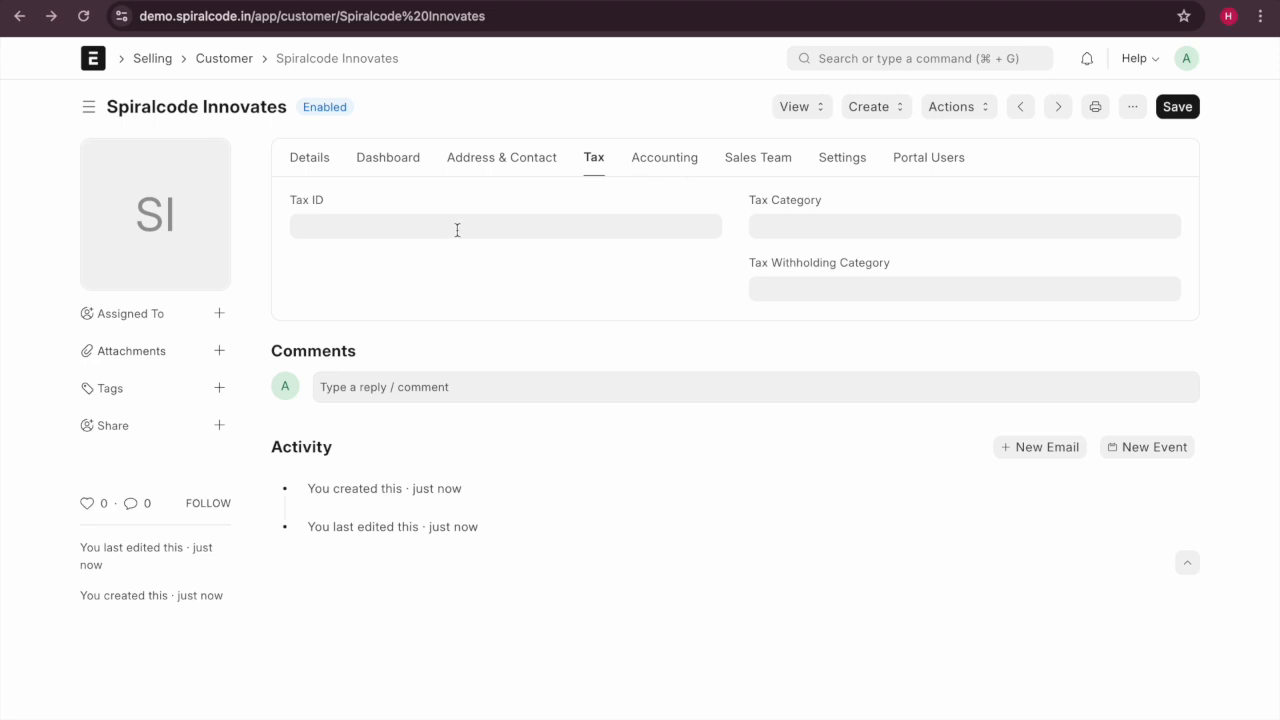
left_click(604, 225)
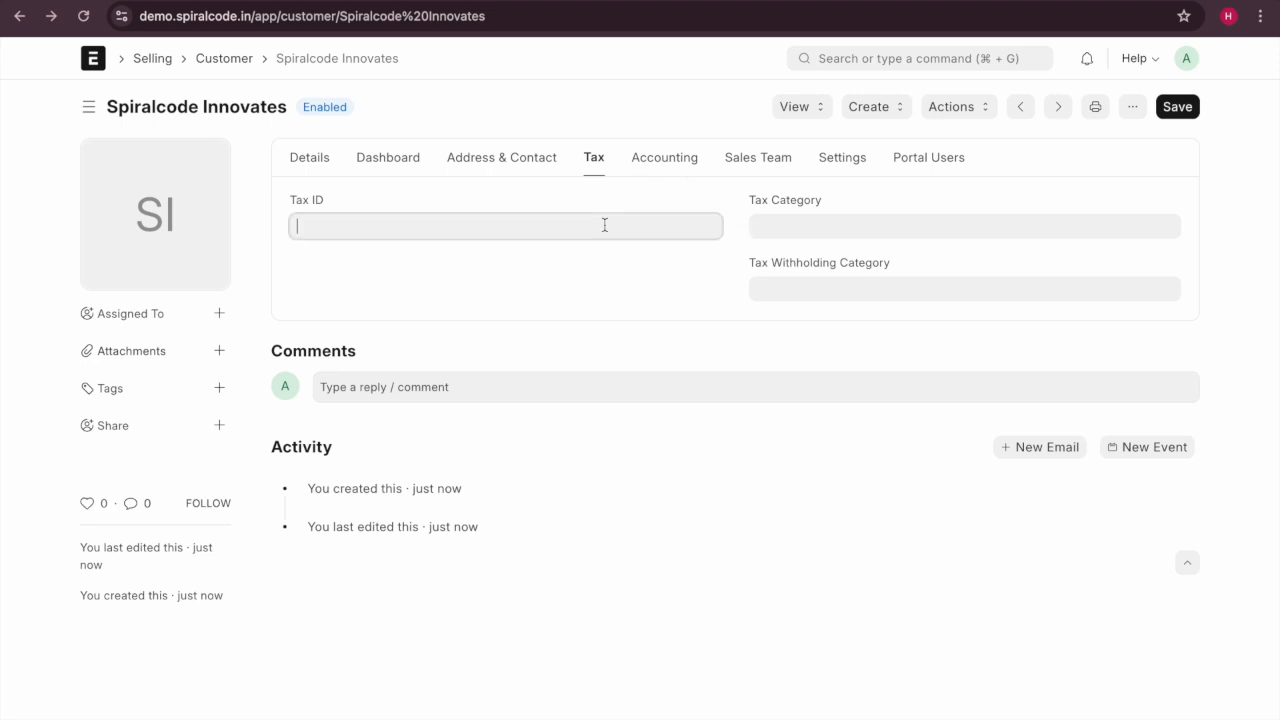
left_click(508, 158)
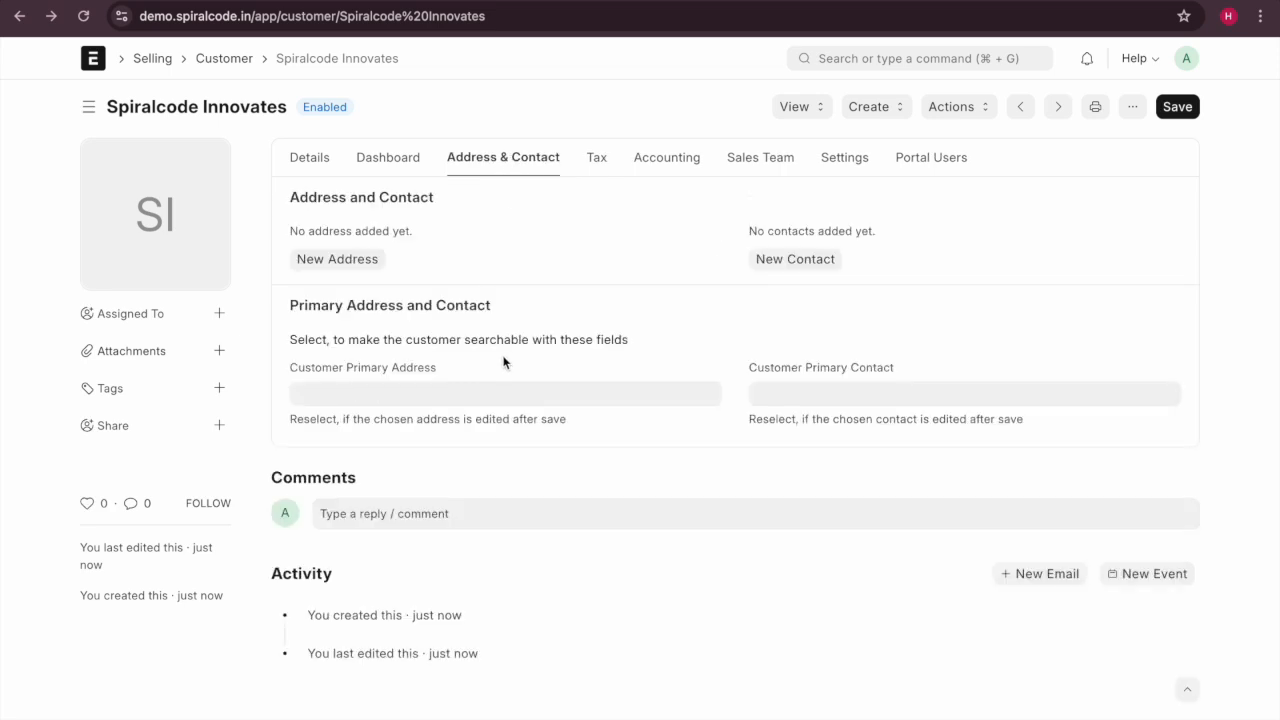
left_click(294, 161)
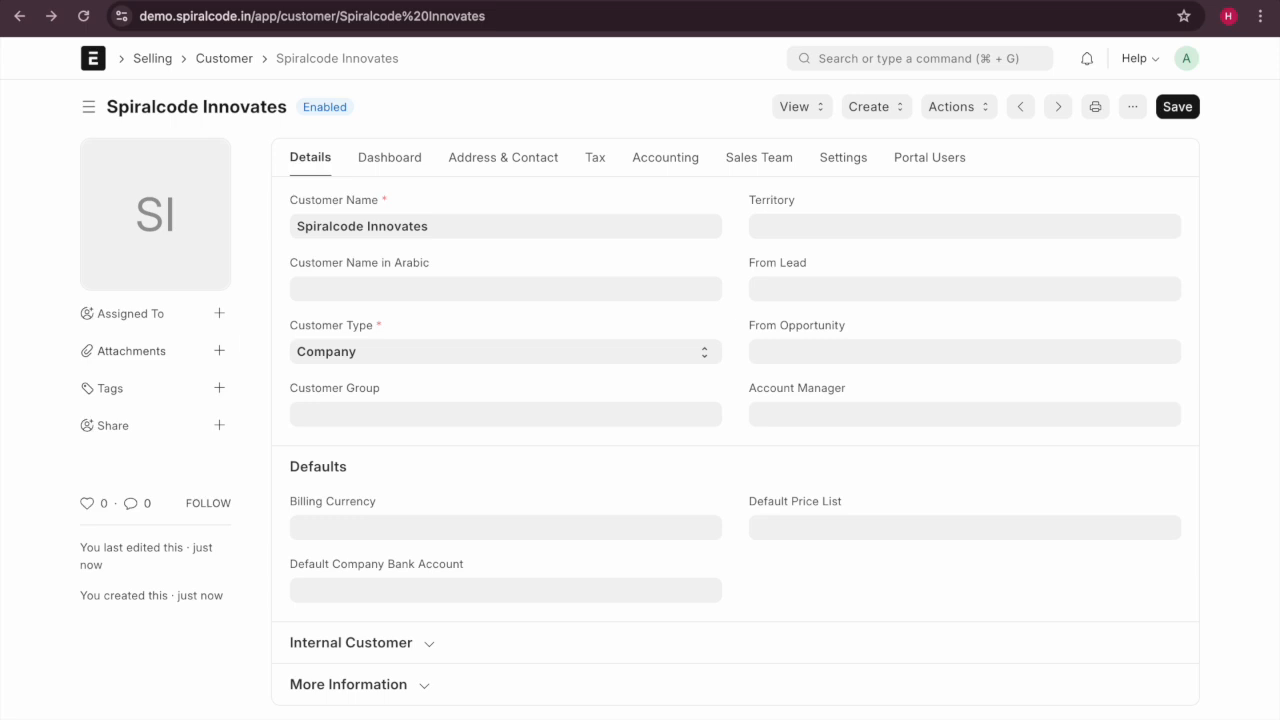
left_click(15, 18)
left_click(18, 17)
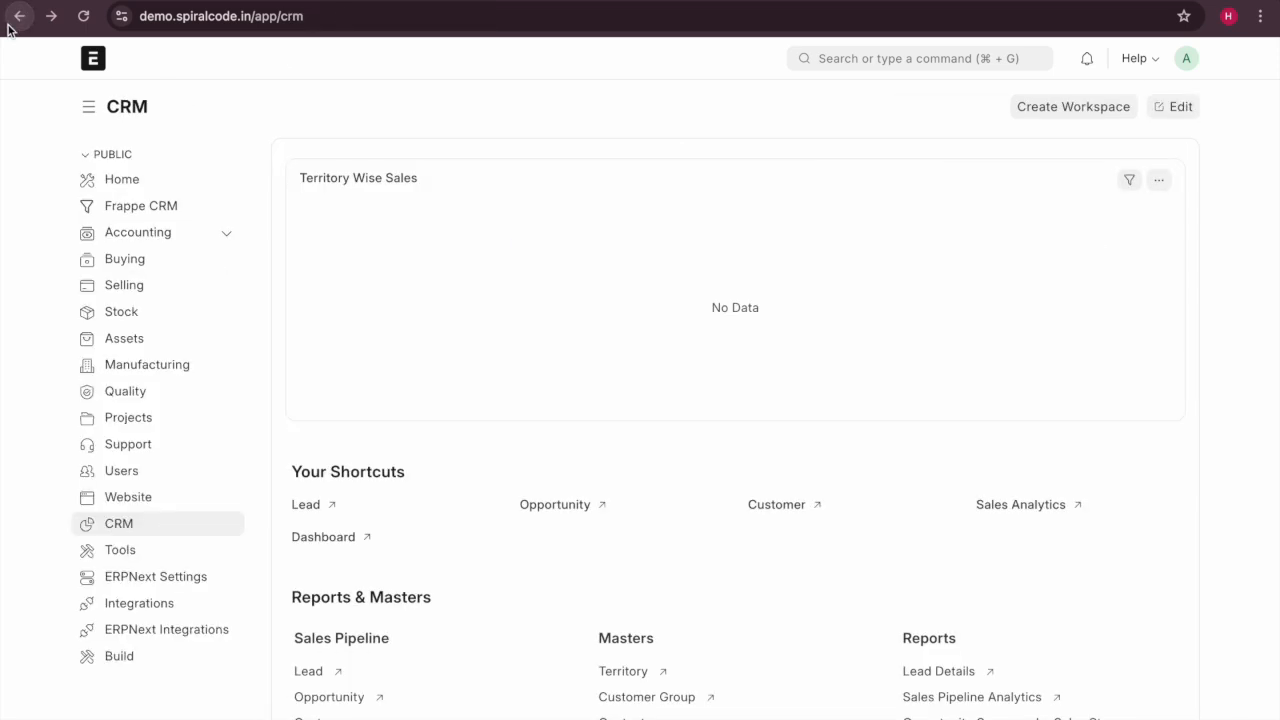
Glance at the Sales Analytics report, then open the empty Appointment list from Reports & Masters.
scroll(477, 505, "down", 2)
scroll(477, 509, "down", 1)
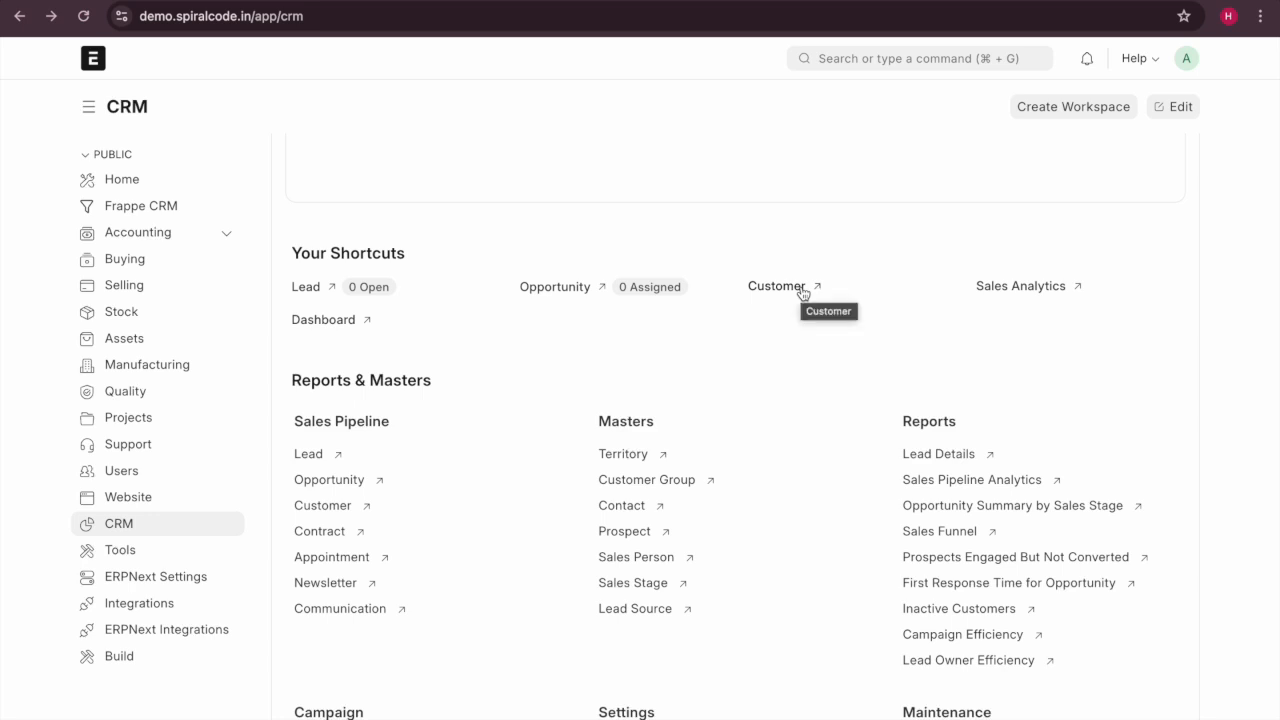
scroll(741, 352, "down", 2)
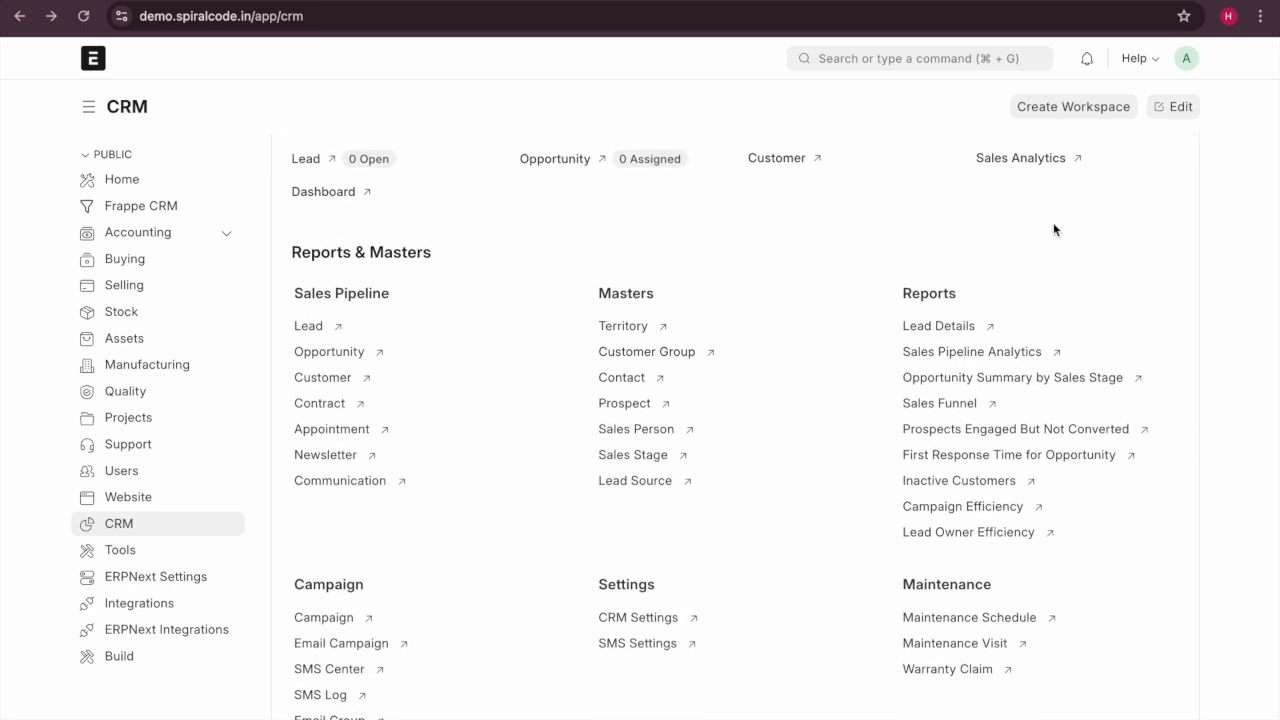
left_click(1021, 159)
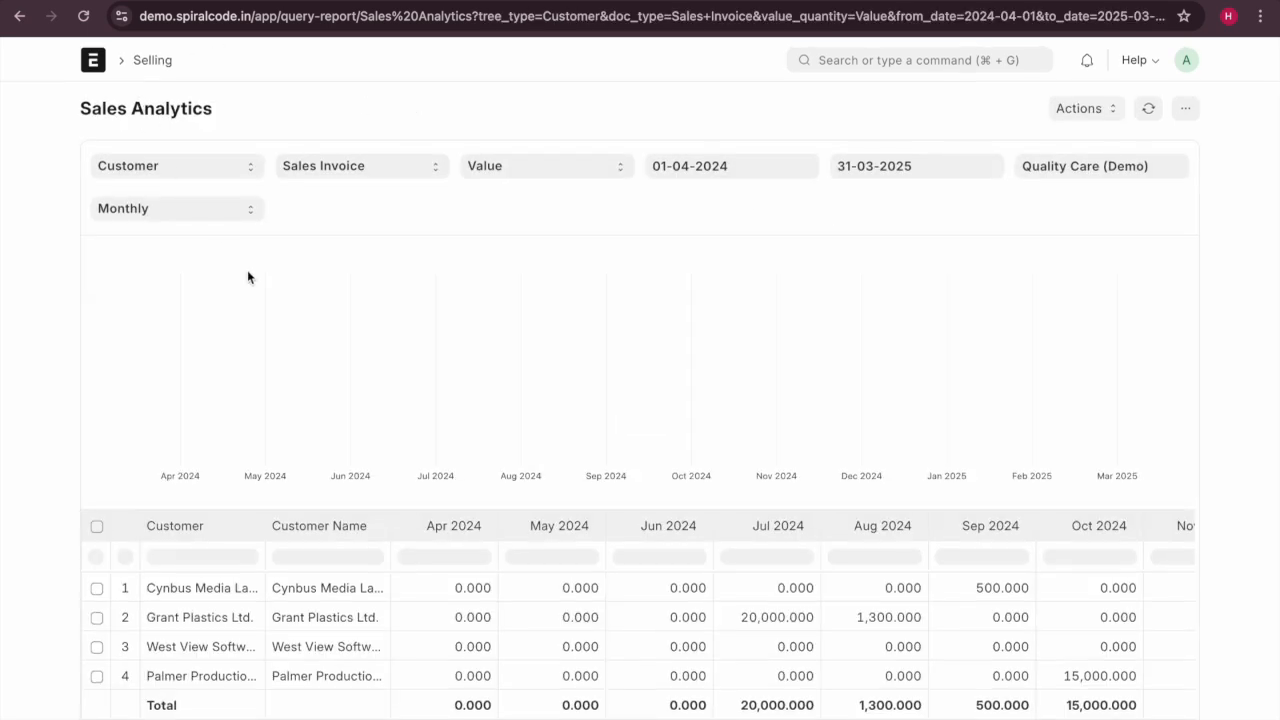
scroll(206, 241, "down", 1)
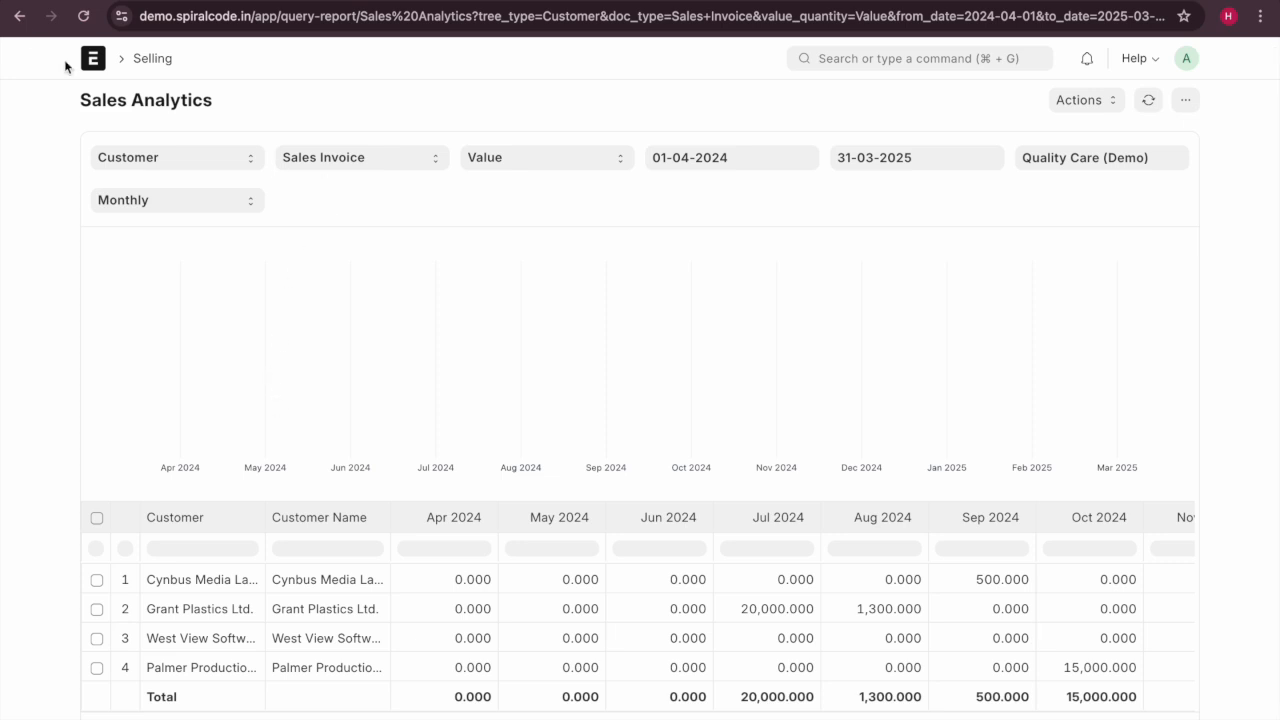
left_click(19, 17)
scroll(536, 491, "down", 5)
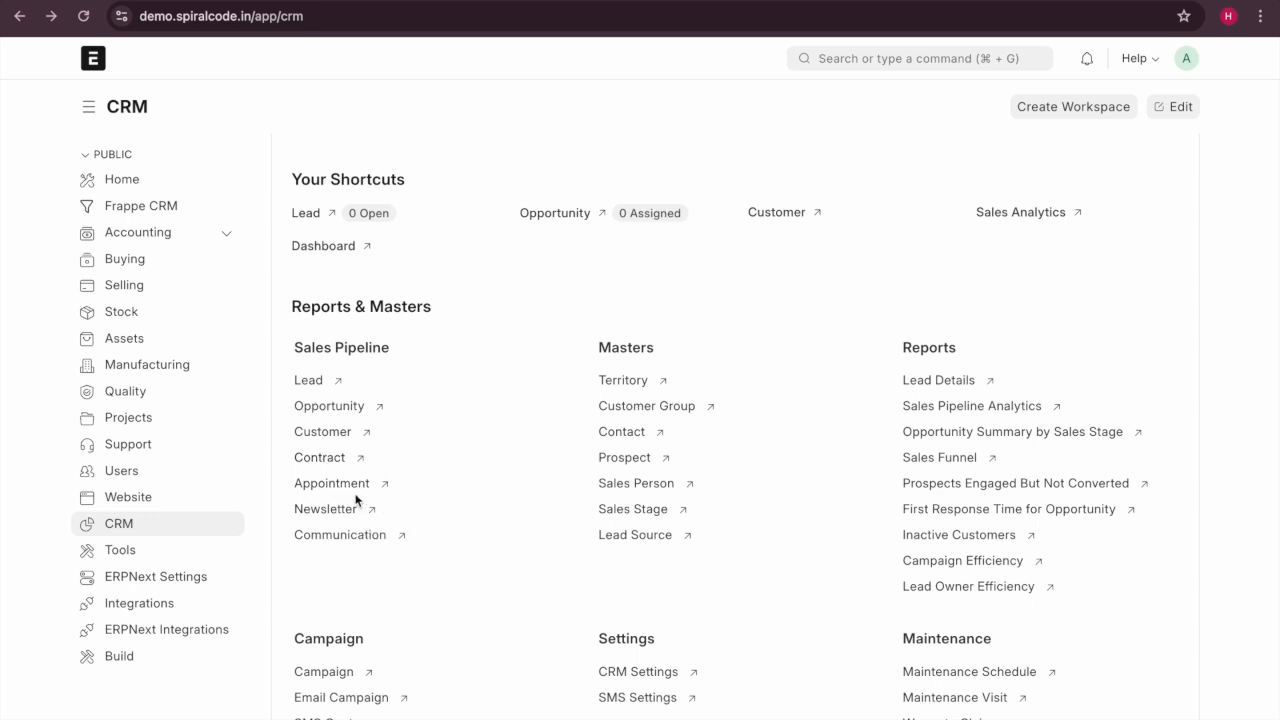
left_click(353, 489)
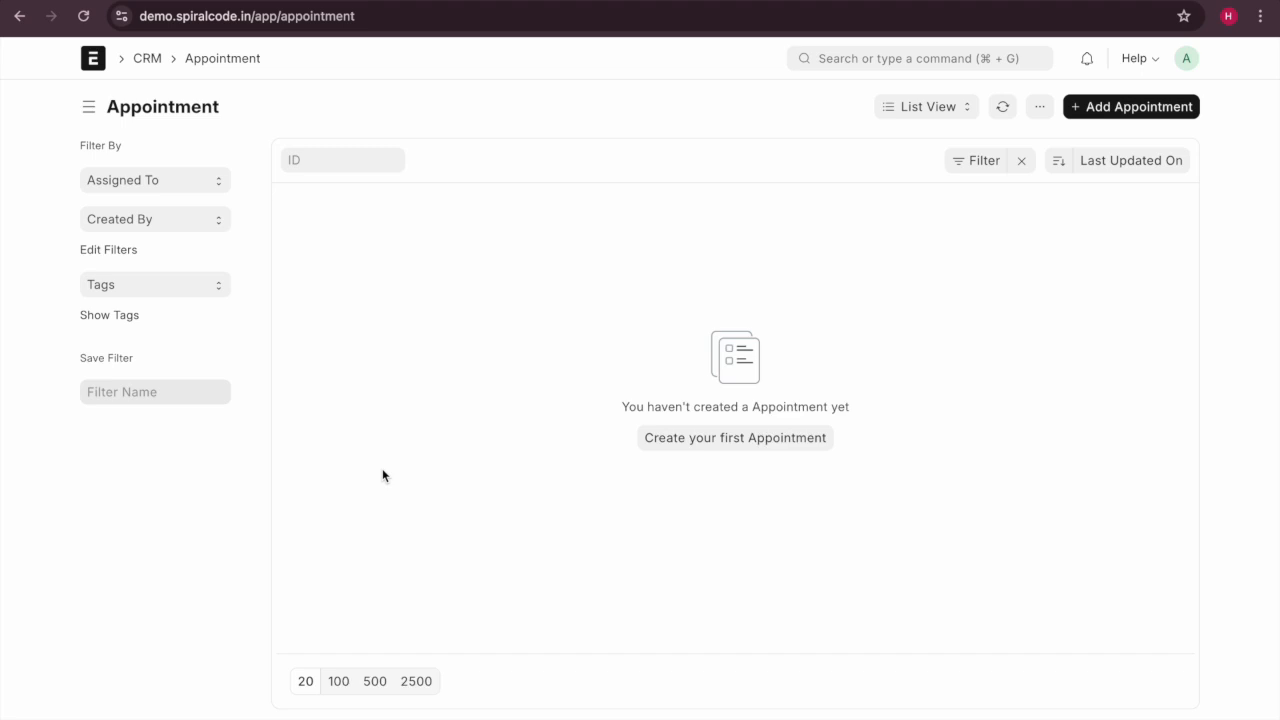
Screenshot the empty Appointment list and click in the list area.
key("super+shift+5")
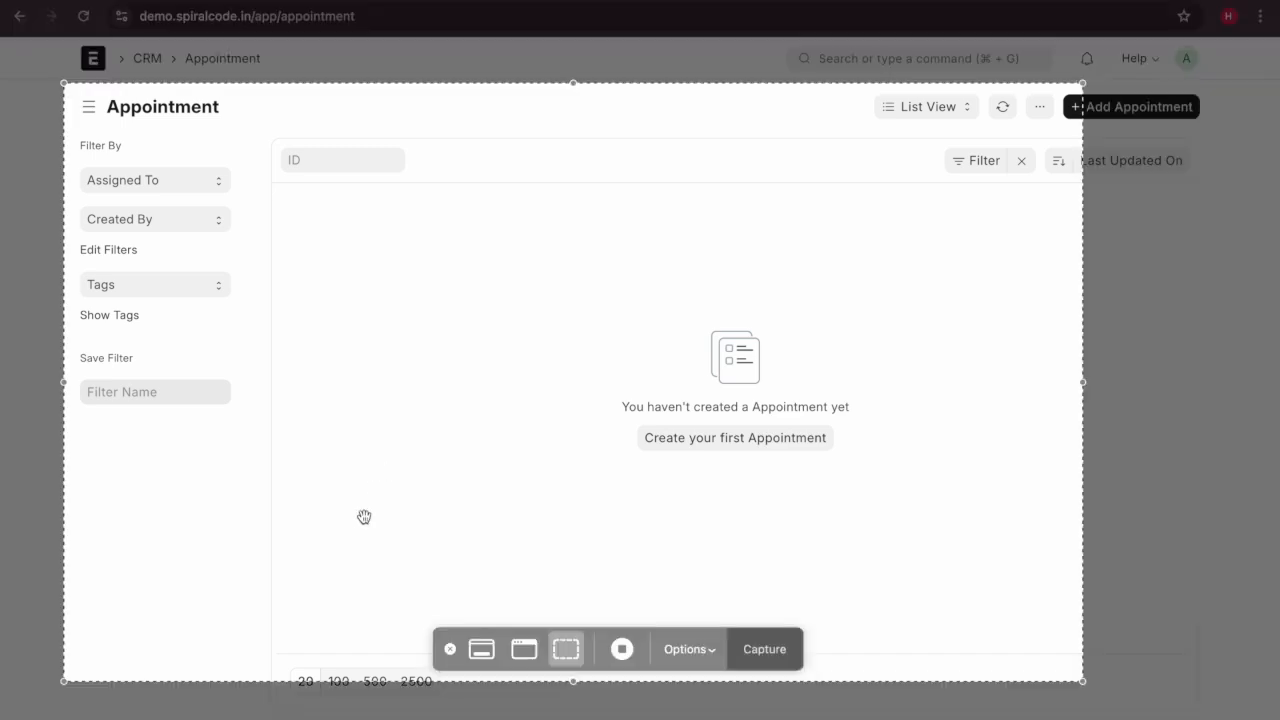
left_click(622, 649)
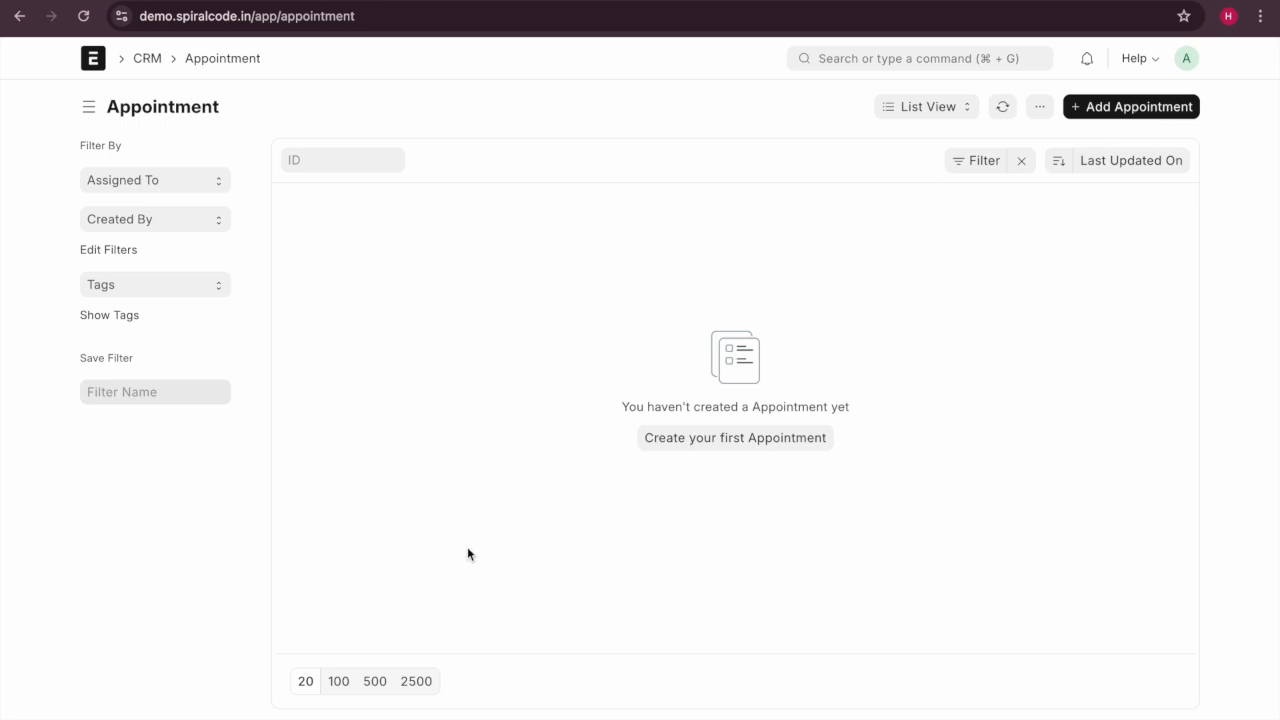
Open the full New Appointment form with the scheduled date set to 11-09-2024.
left_click(1112, 110)
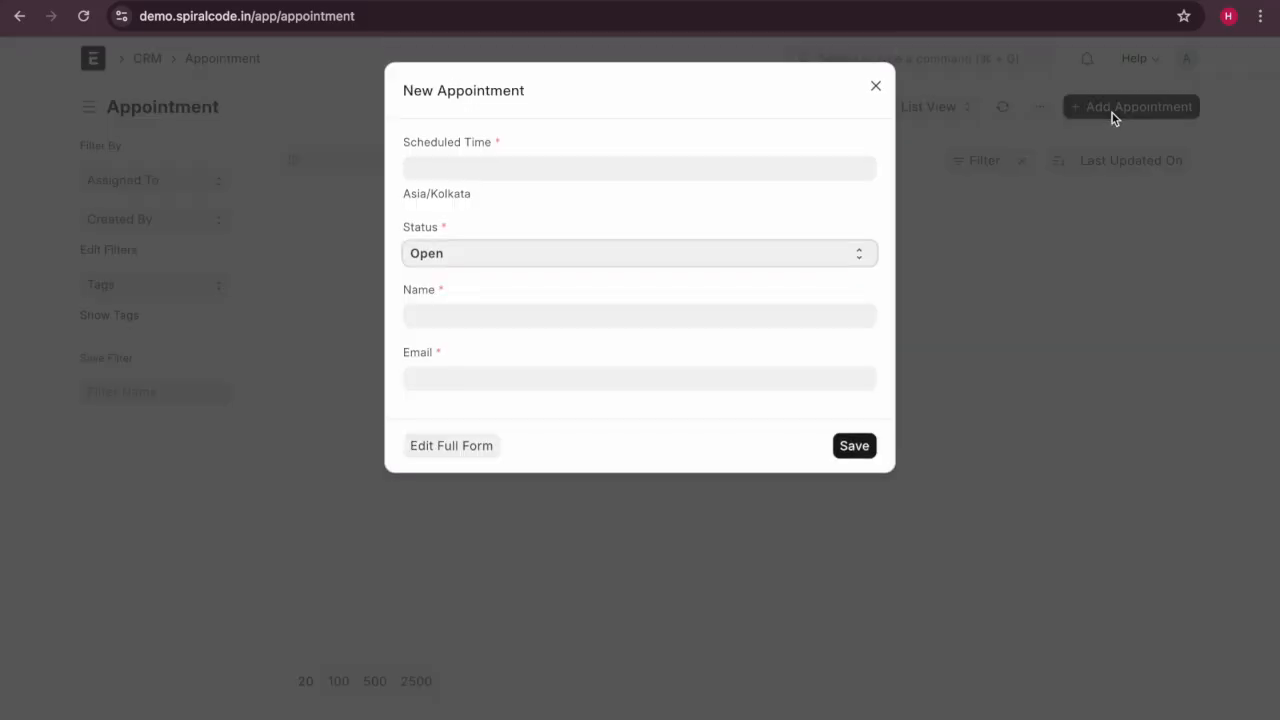
left_click(449, 447)
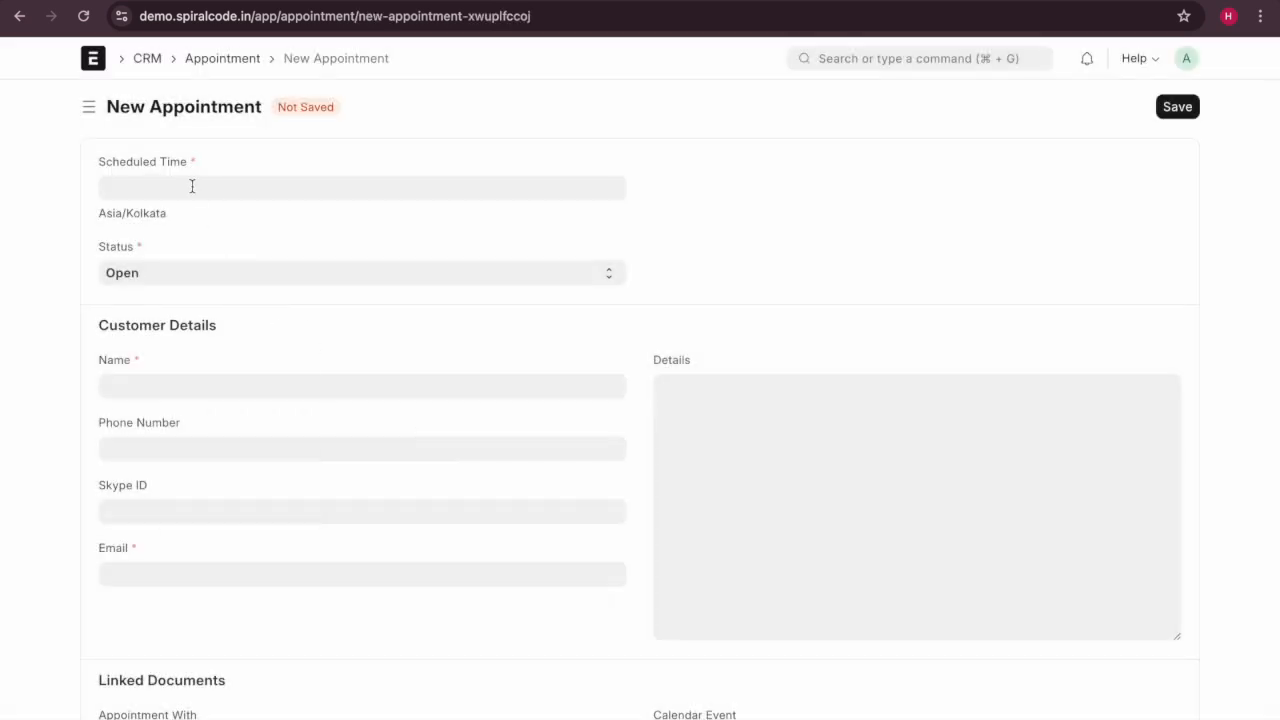
left_click(192, 186)
left_click(213, 321)
scroll(189, 366, "down", 1)
Enter name test, phone 1244, the contact e-mail and details 'tehba'.
left_click(190, 349)
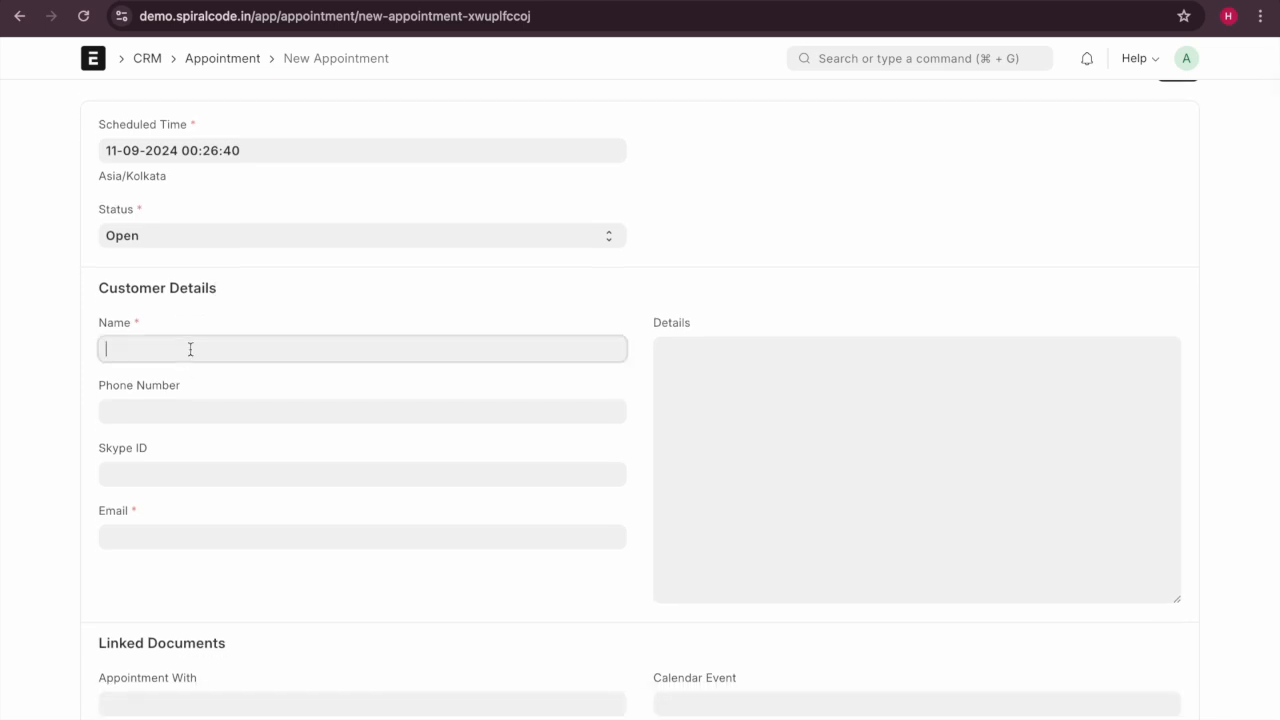
type("test")
left_click(157, 417)
type("12")
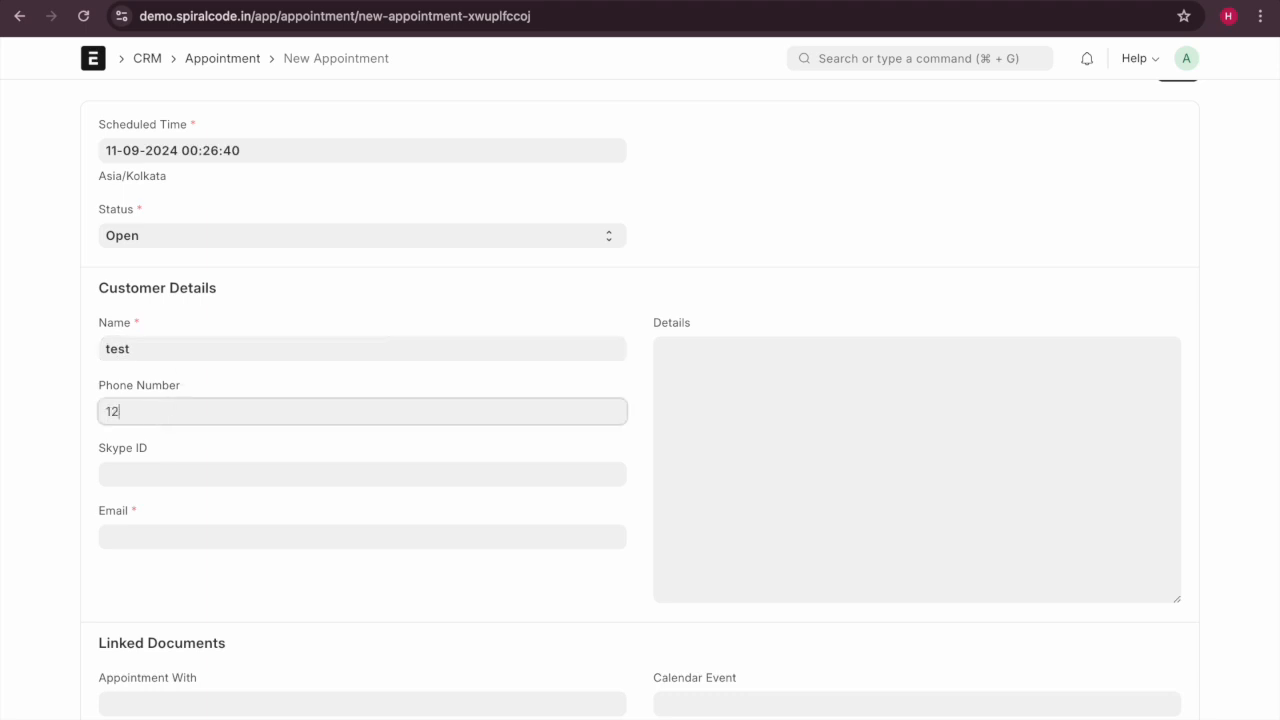
type("44")
left_click(167, 538)
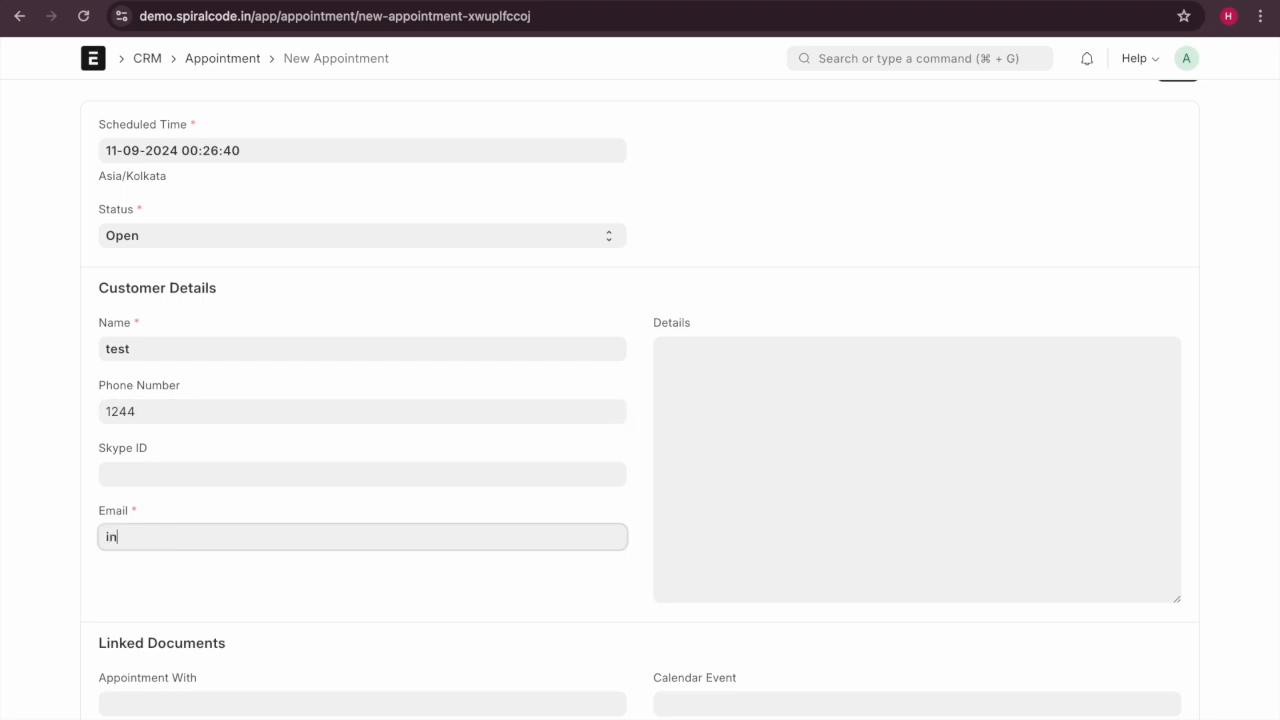
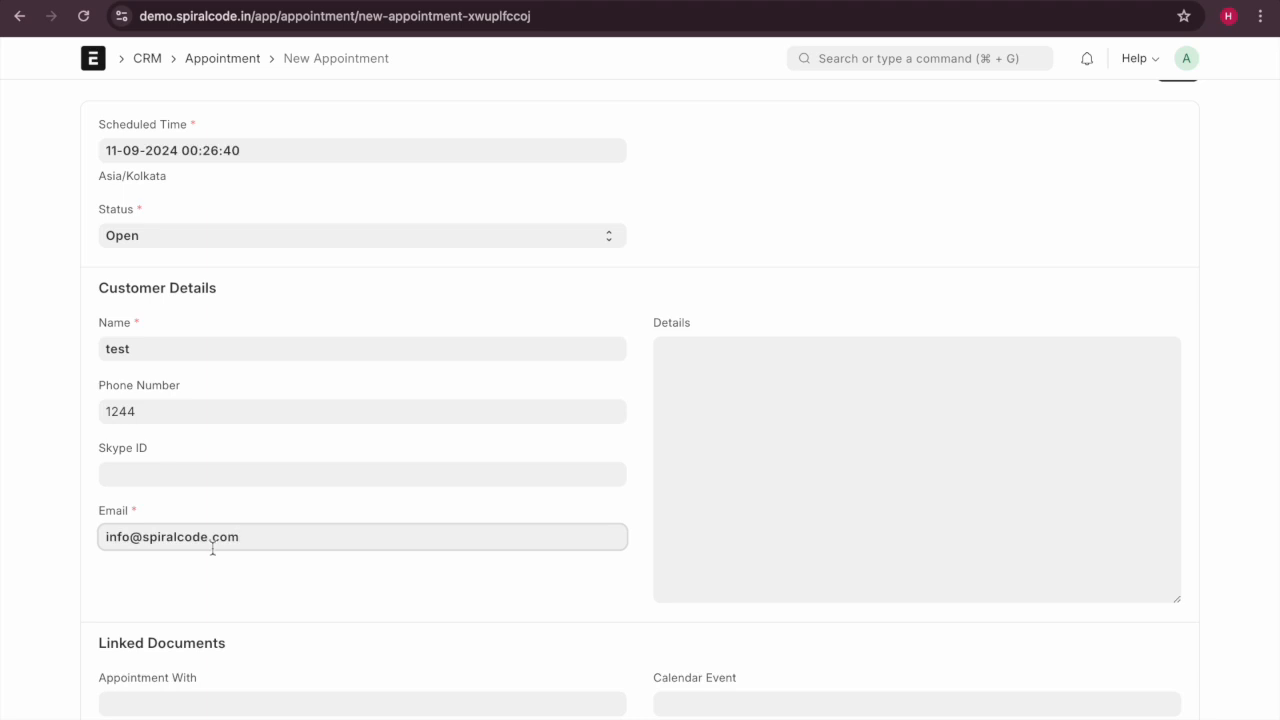
left_click(655, 414)
type("tehba")
scroll(502, 693, "down", 1)
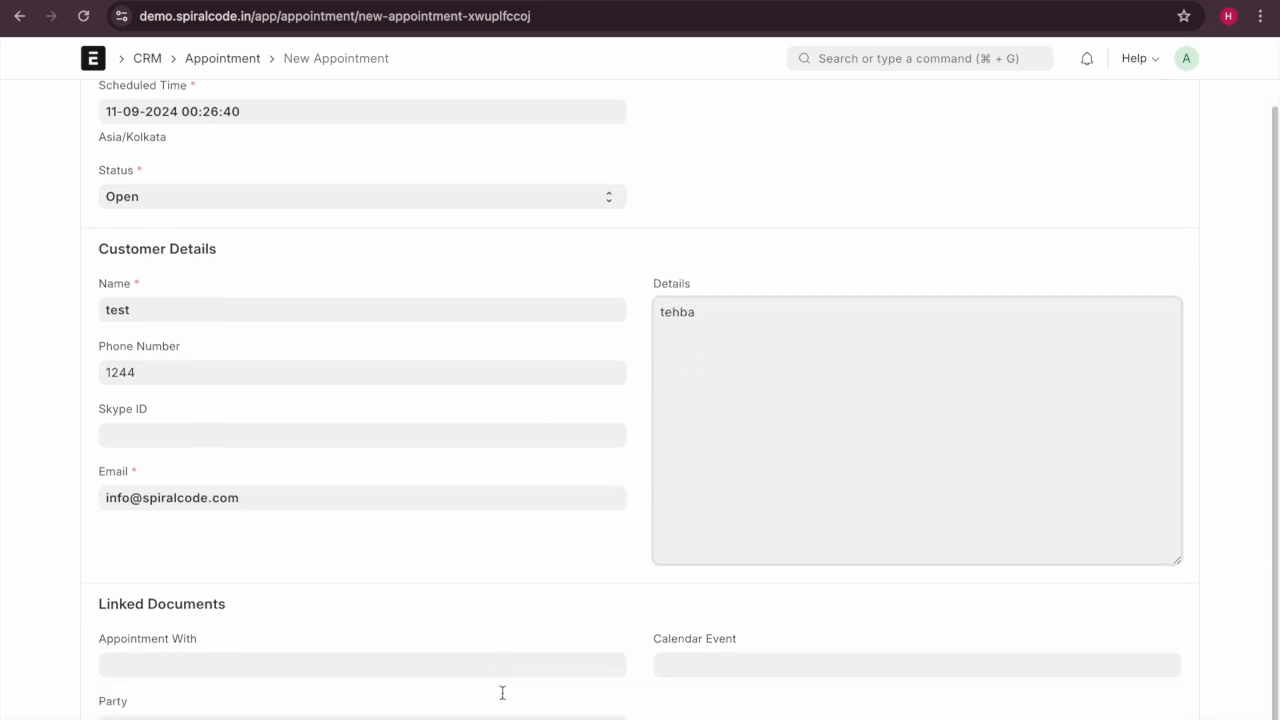
left_click(276, 641)
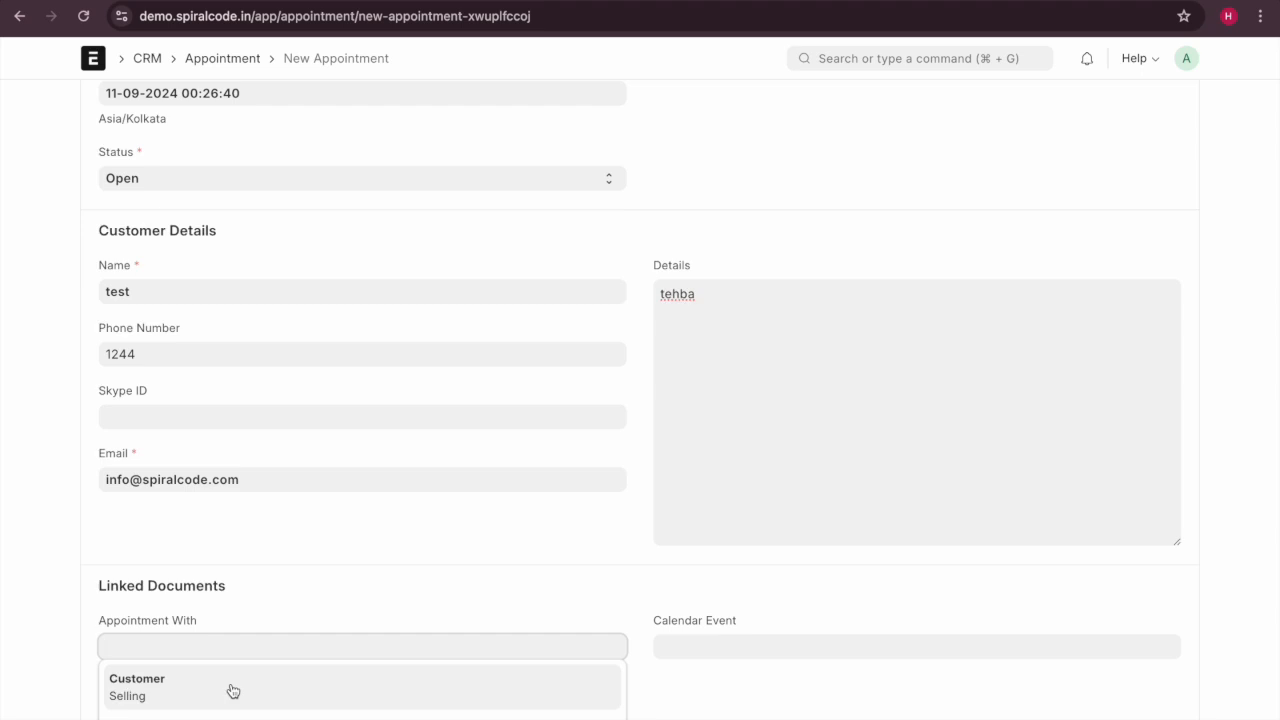
Set the appointment's Appointment With to Customer and the party to Aramco.
left_click(232, 691)
left_click(193, 708)
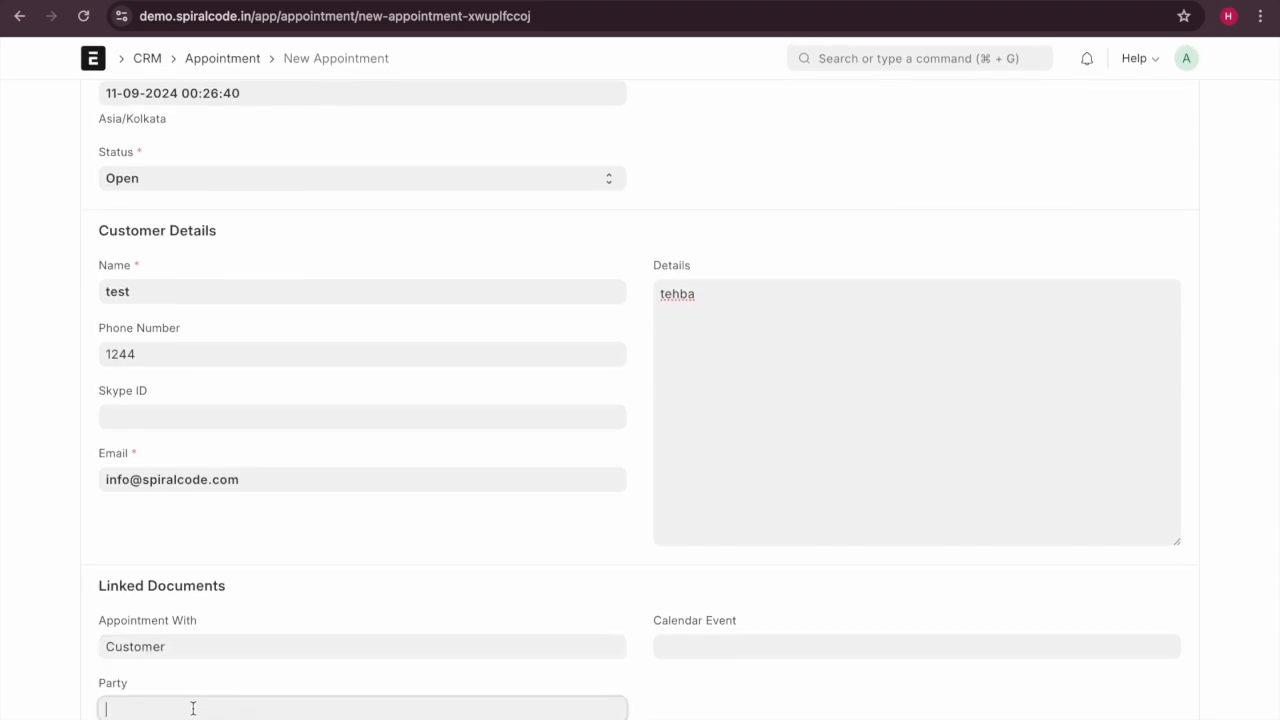
type("Aramco")
Attach calendar event EV00001 and save the appointment as APMT-test-0001.
left_click(793, 641)
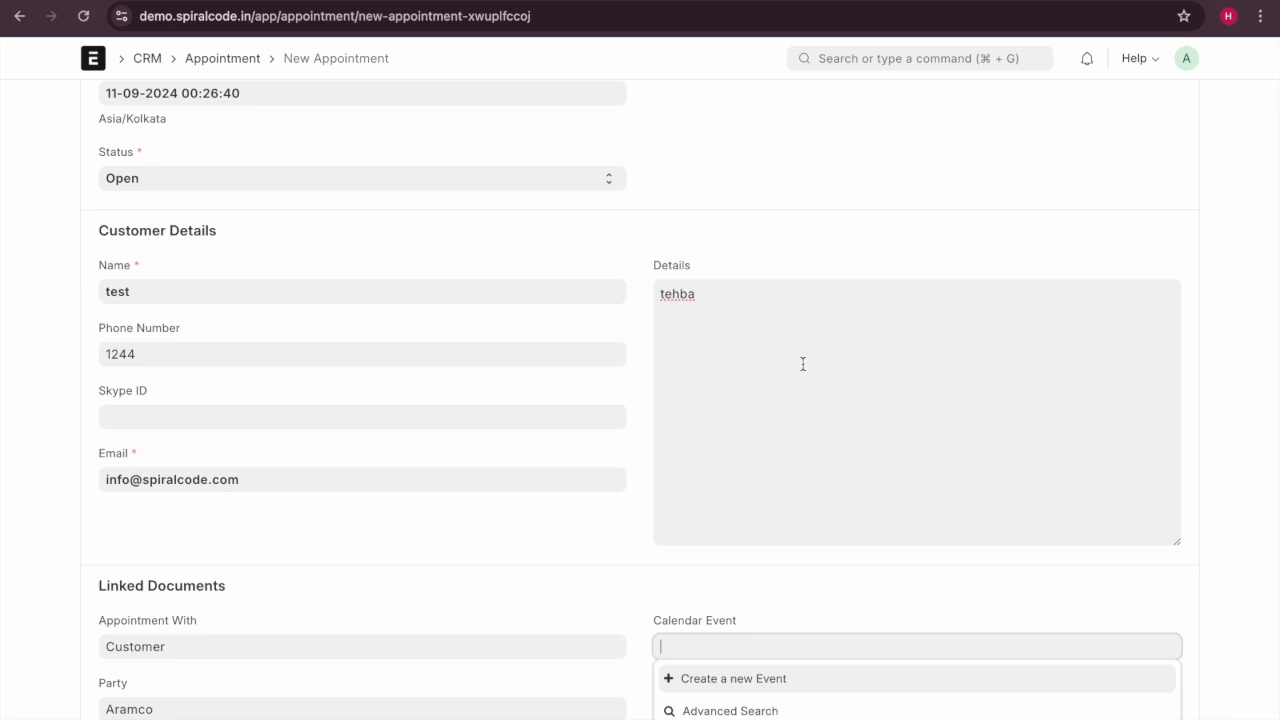
left_click(847, 171)
scroll(848, 171, "up", 1)
scroll(848, 171, "up", 1)
left_click(1176, 105)
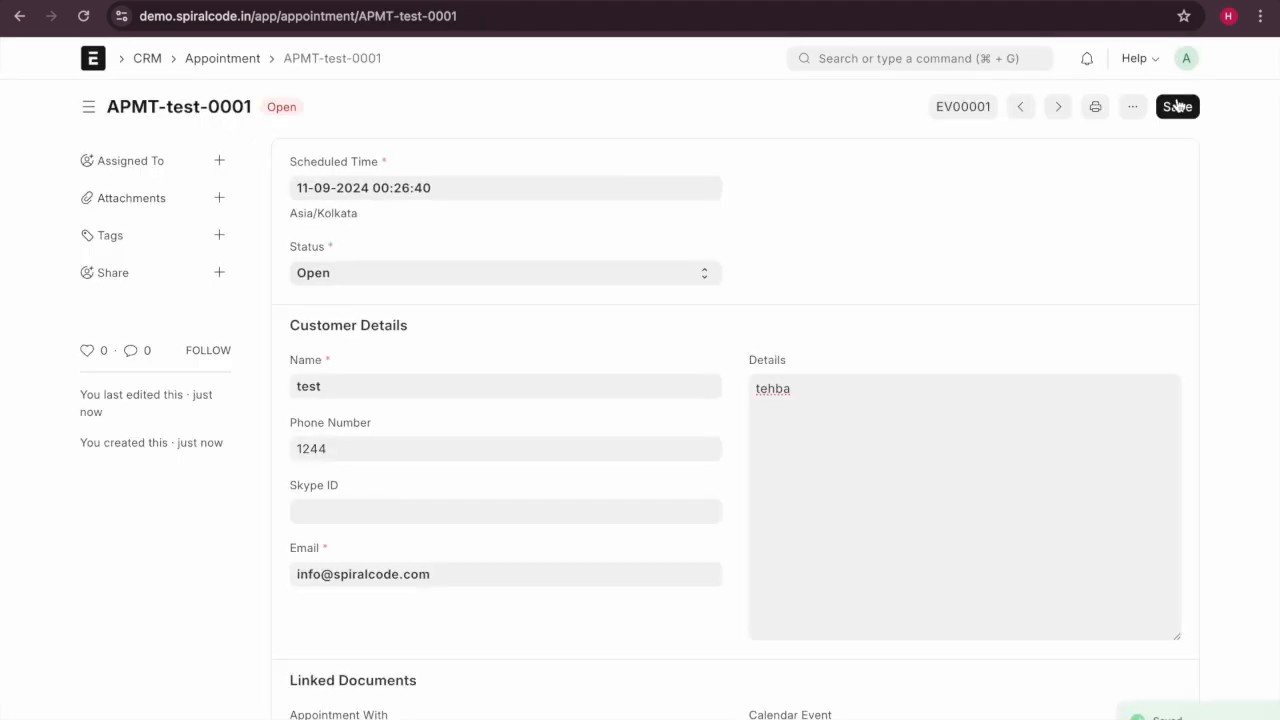
Reopen APMT-test-0001 from the Appointment list and review its Linked Documents.
left_click(217, 60)
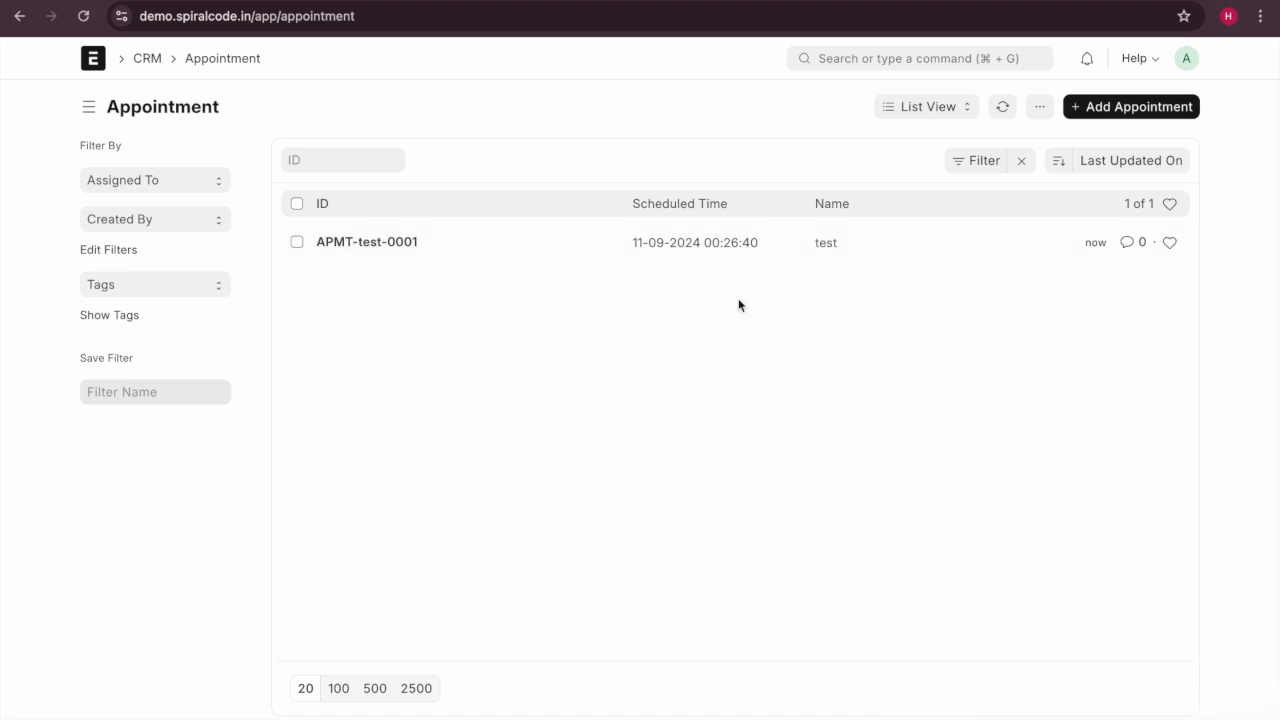
left_click(372, 243)
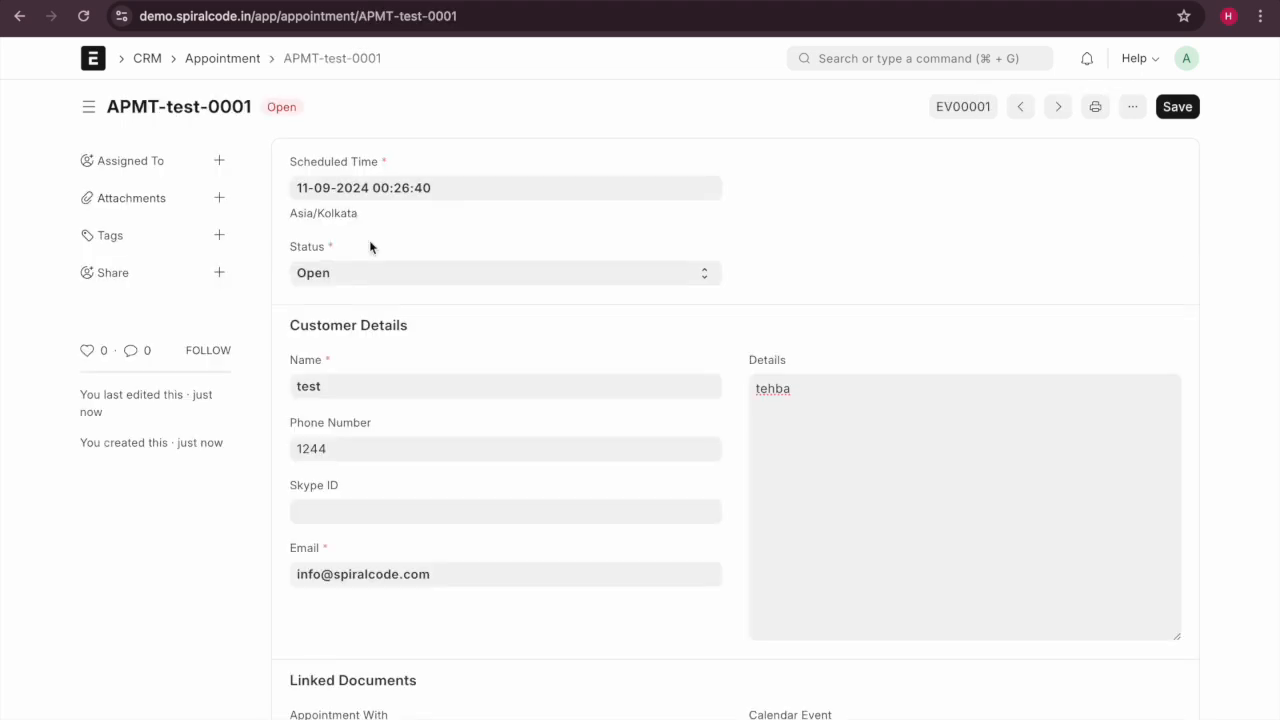
scroll(501, 338, "down", 1)
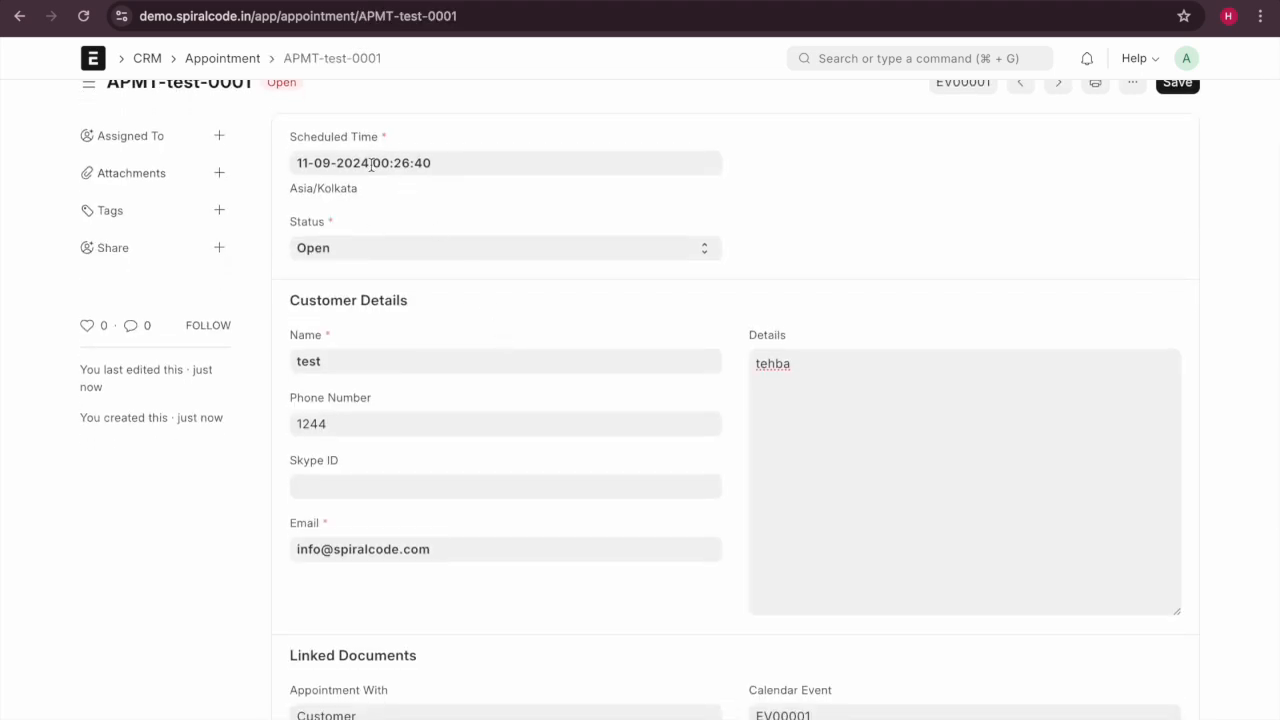
scroll(443, 408, "down", 2)
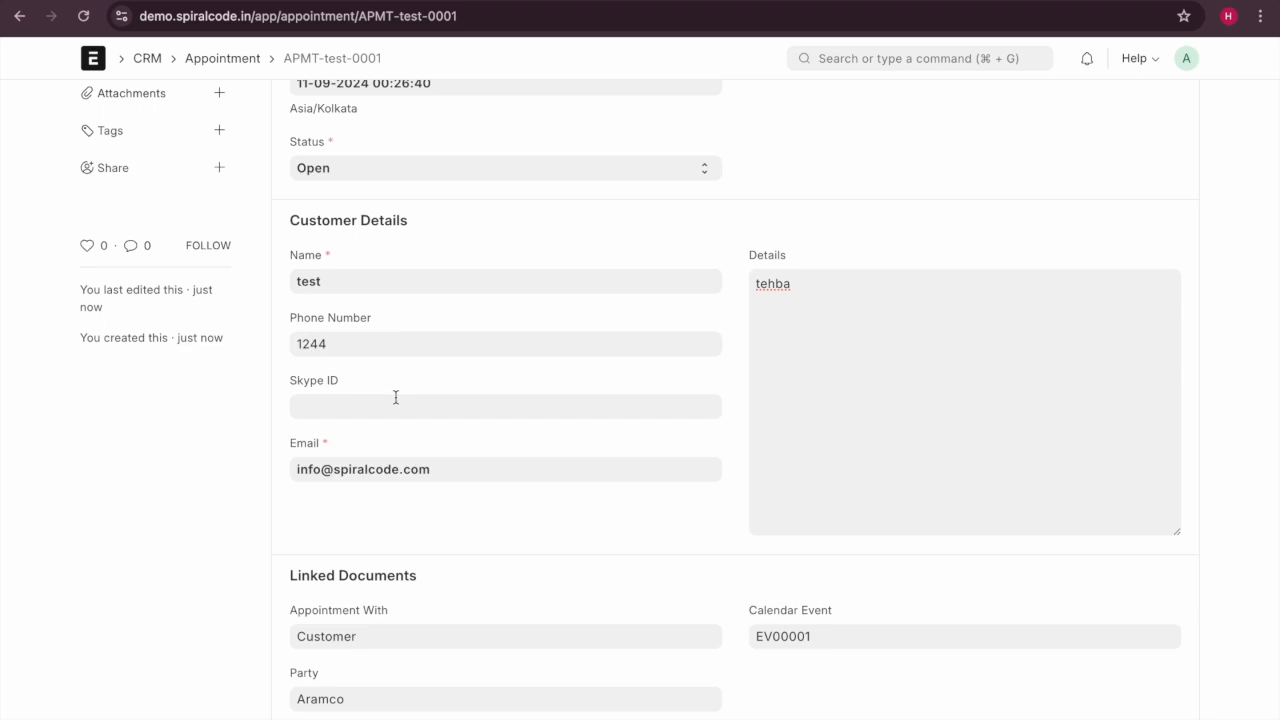
Glance at the notifications, then return to the CRM workspace.
left_click(1087, 58)
left_click(716, 158)
left_click(147, 58)
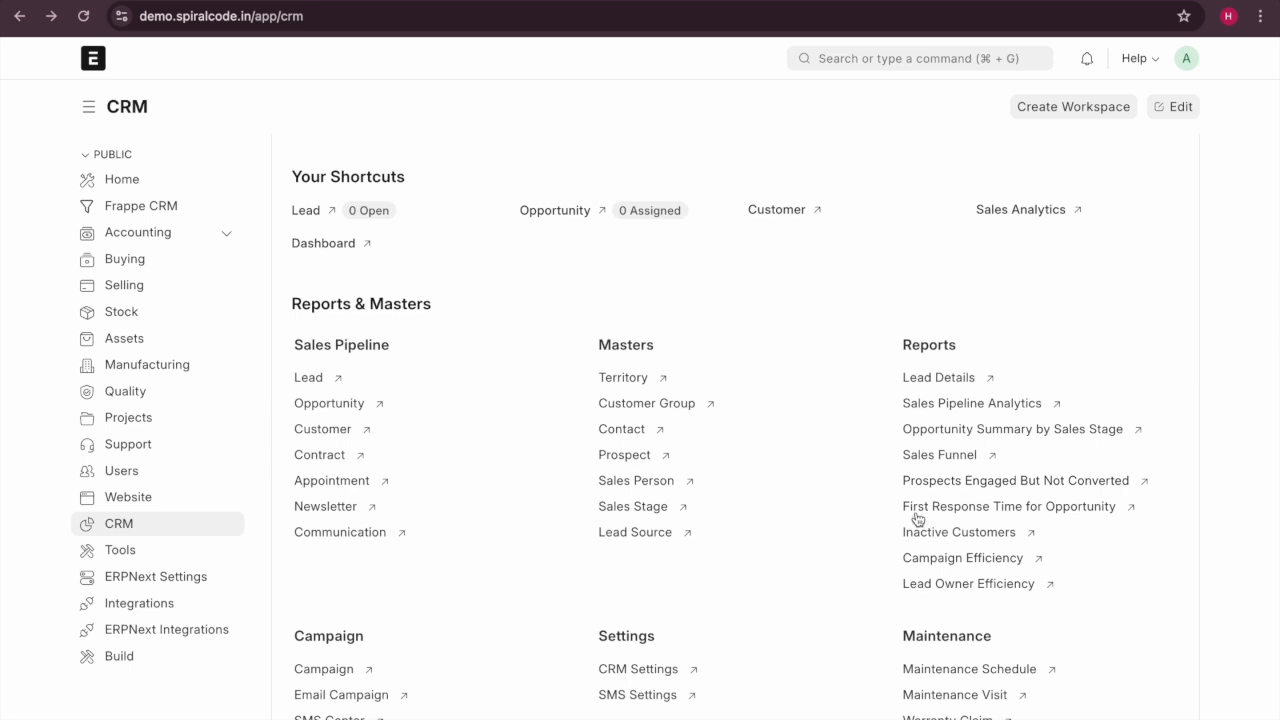
Browse the CRM workspace's shortcuts and reports, then switch to the Frappe CRM workspace.
scroll(914, 530, "down", 2)
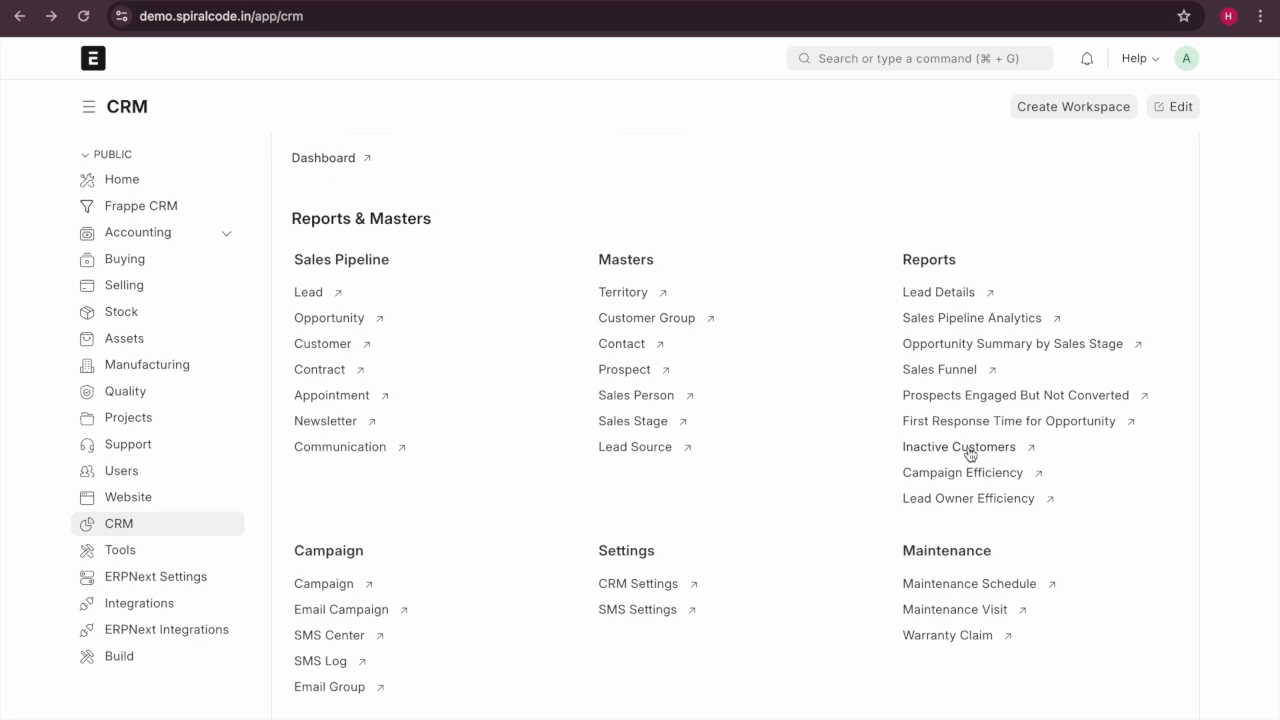
scroll(909, 500, "down", 1)
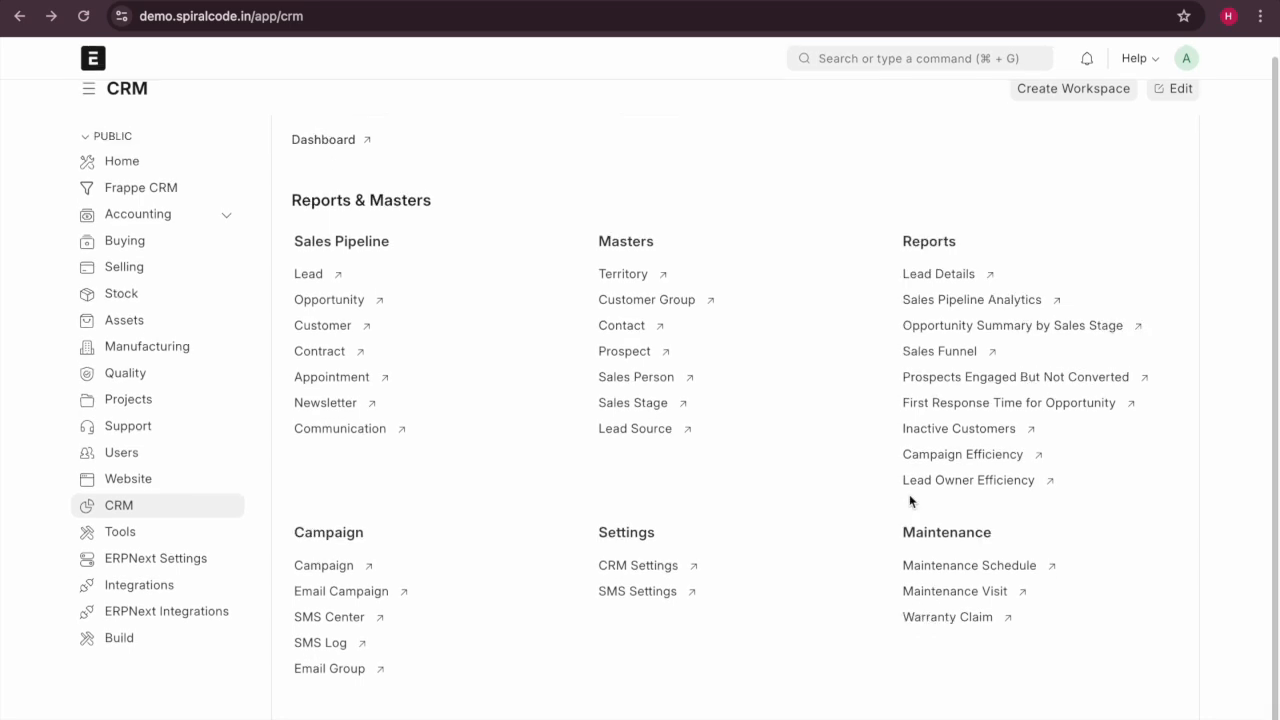
scroll(909, 494, "up", 1)
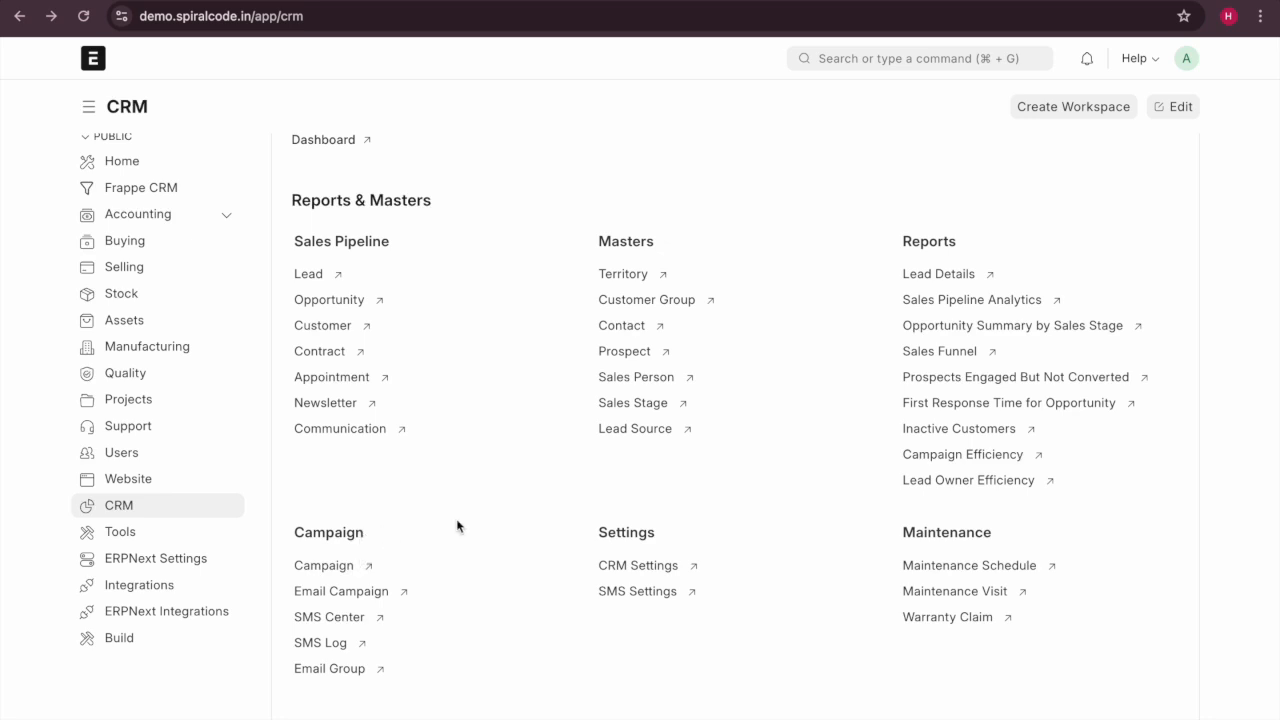
scroll(457, 527, "up", 5)
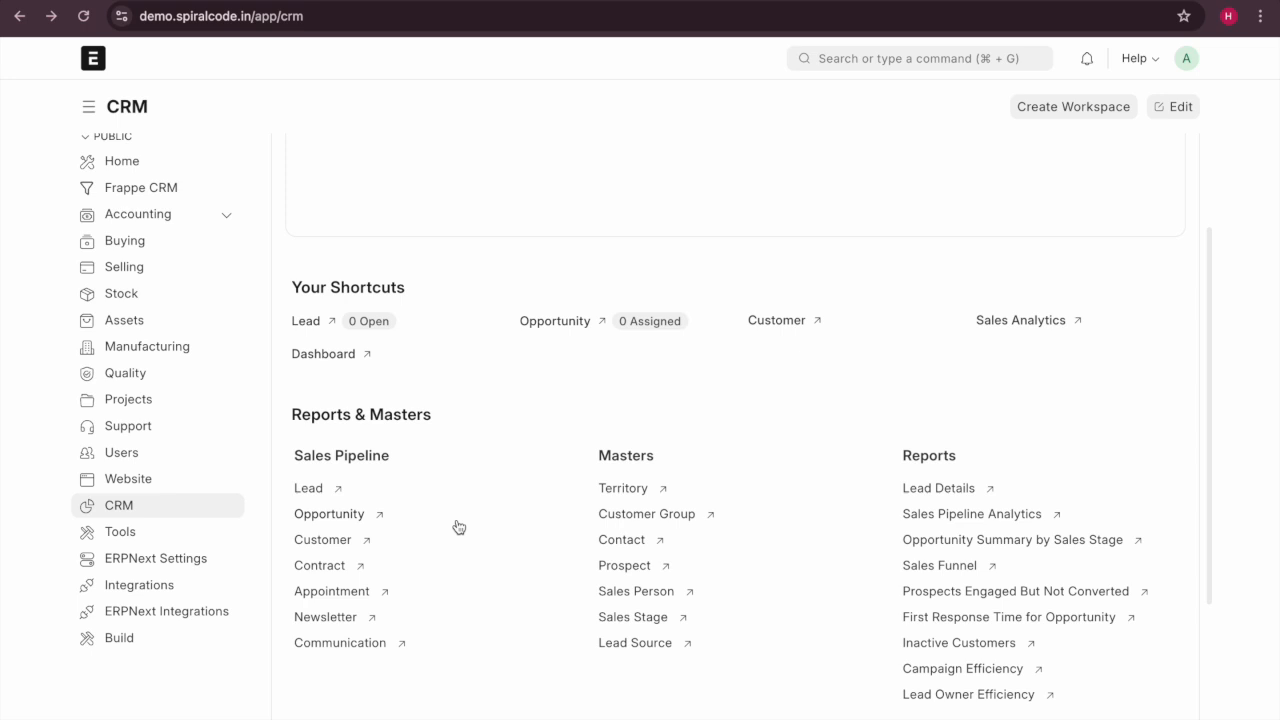
scroll(457, 525, "up", 1)
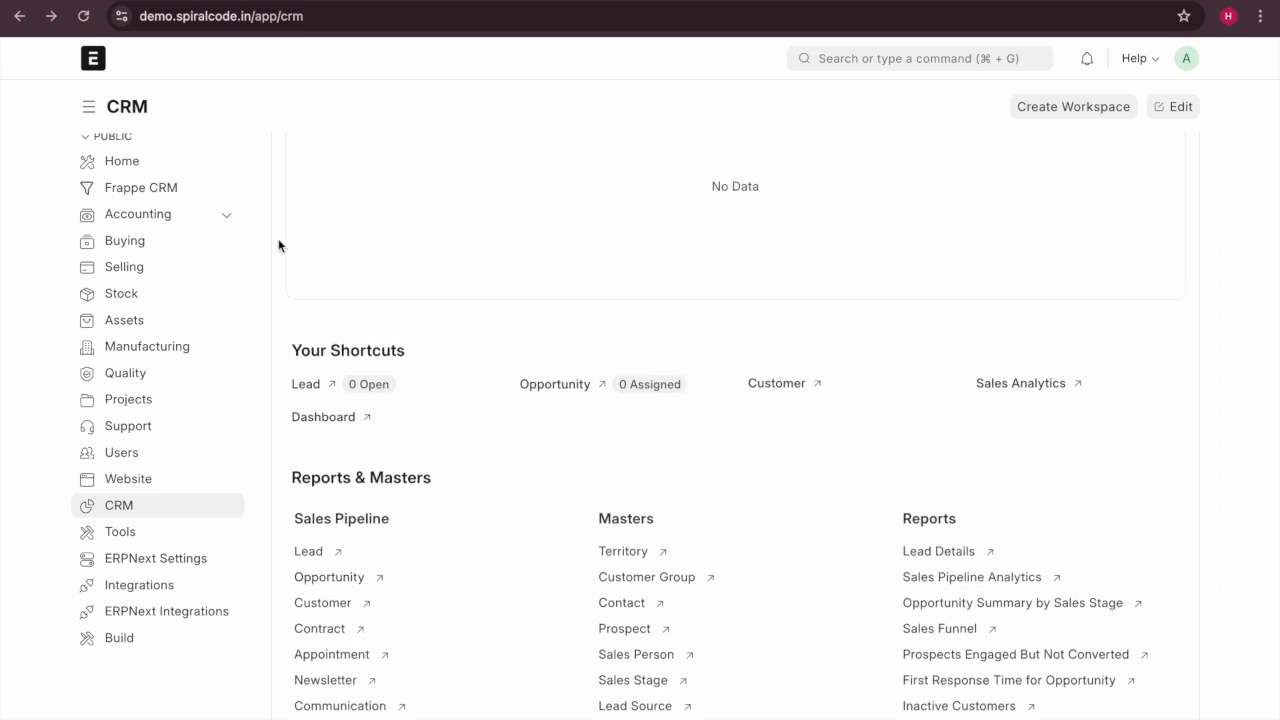
scroll(266, 443, "up", 1)
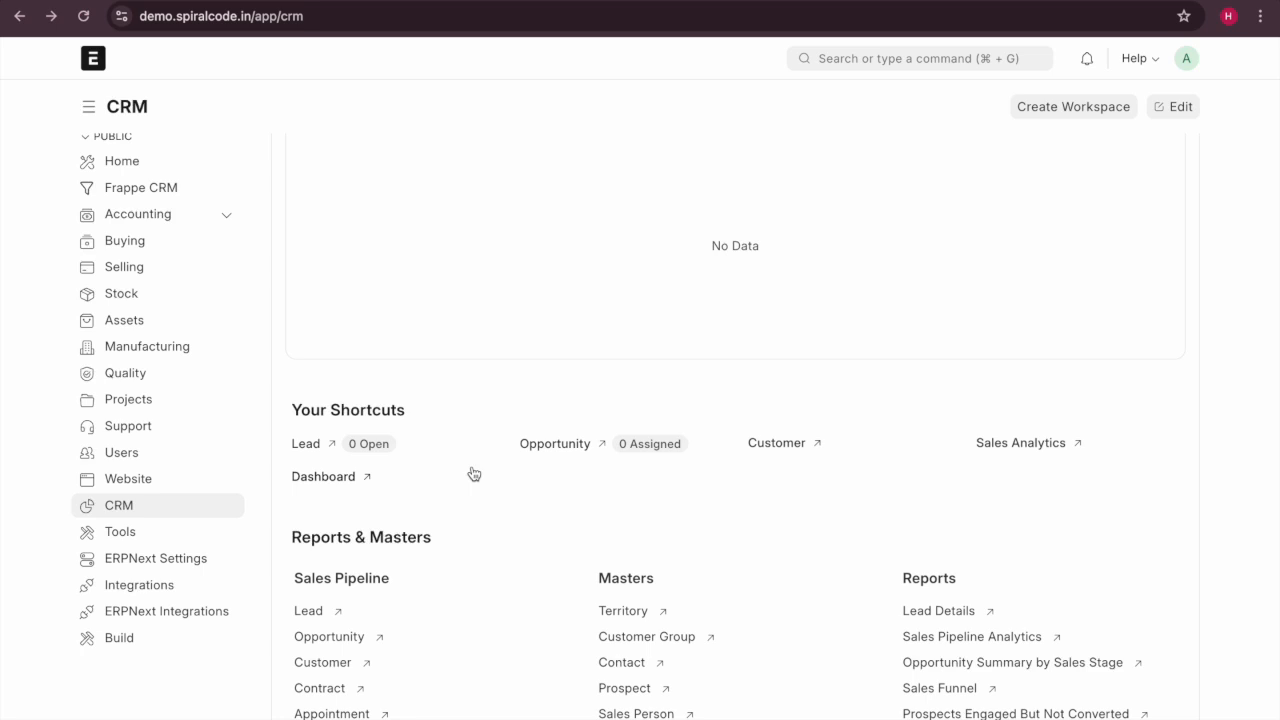
scroll(474, 474, "up", 1)
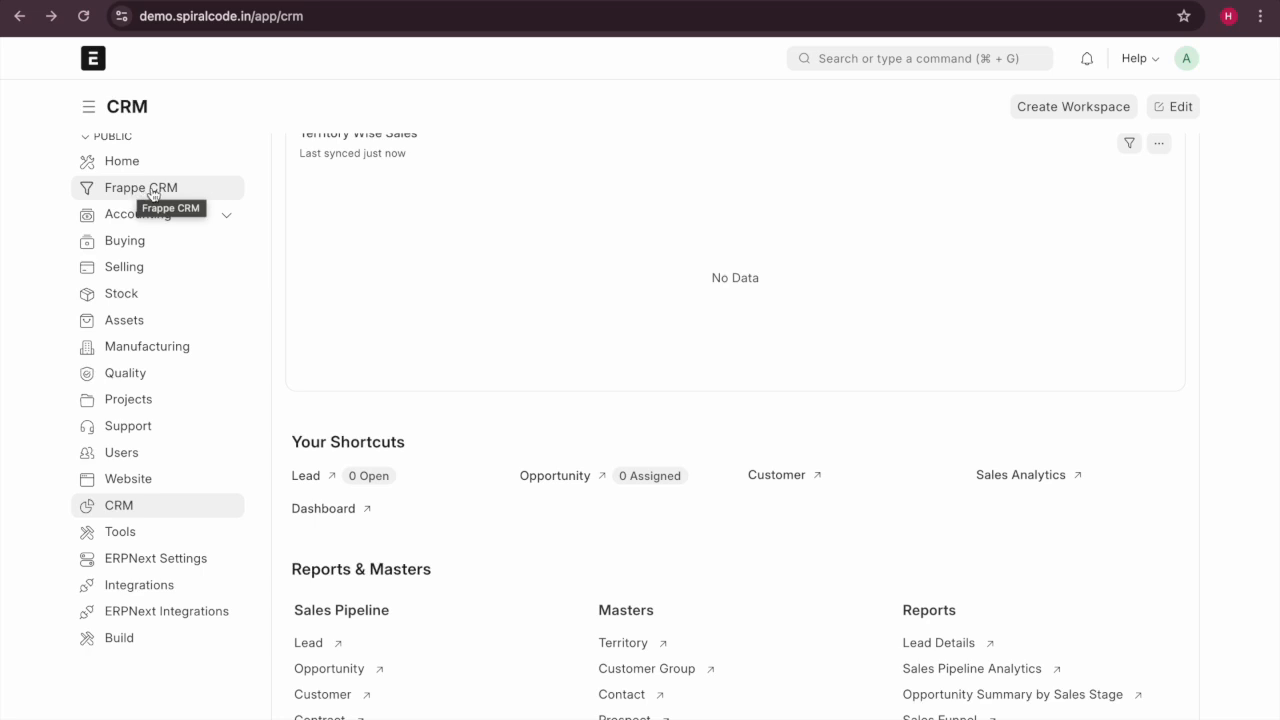
left_click(153, 194)
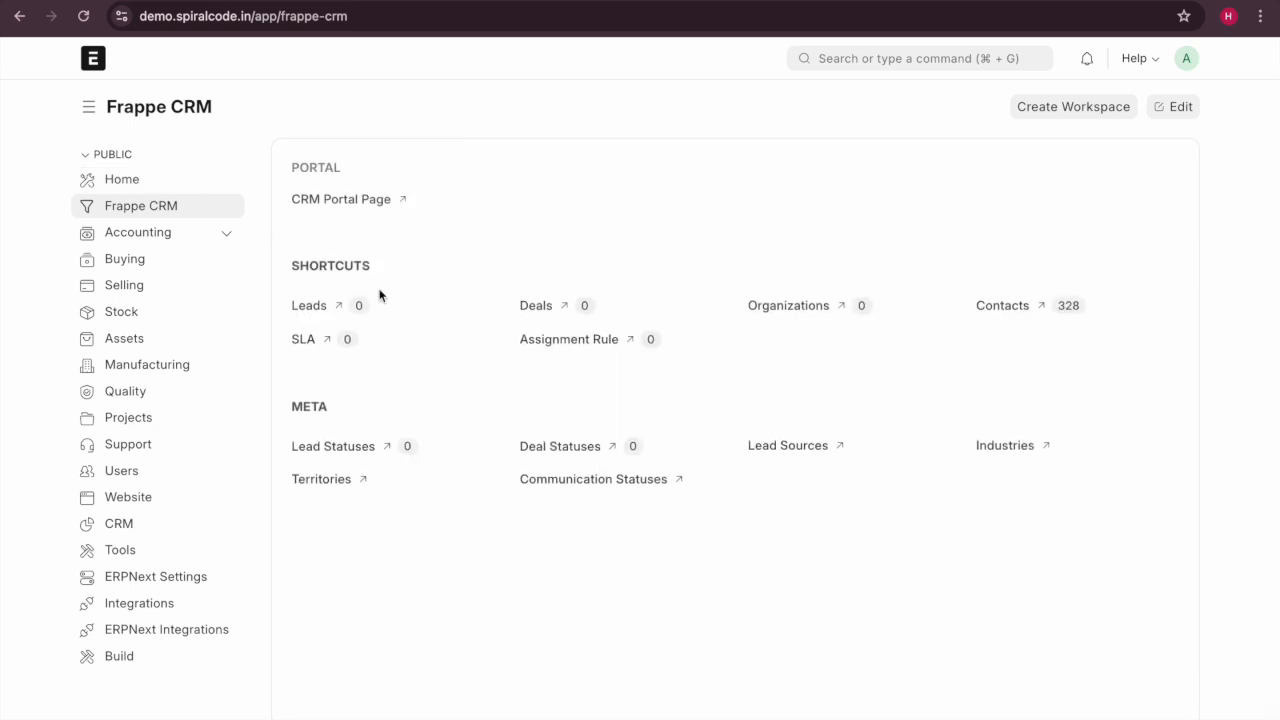